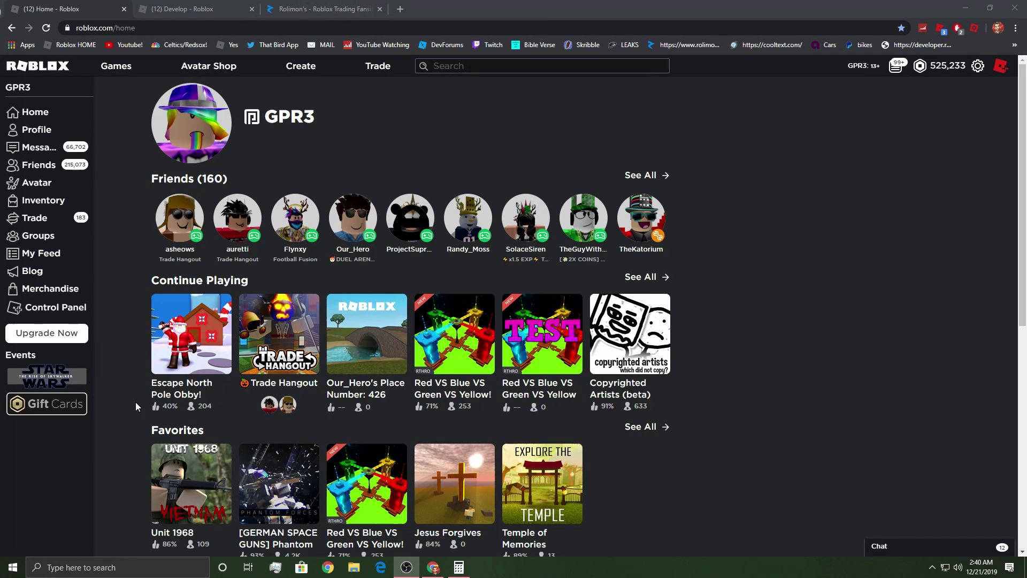
Decline the first three inbound trade requests from the Trade list.
click(69, 222)
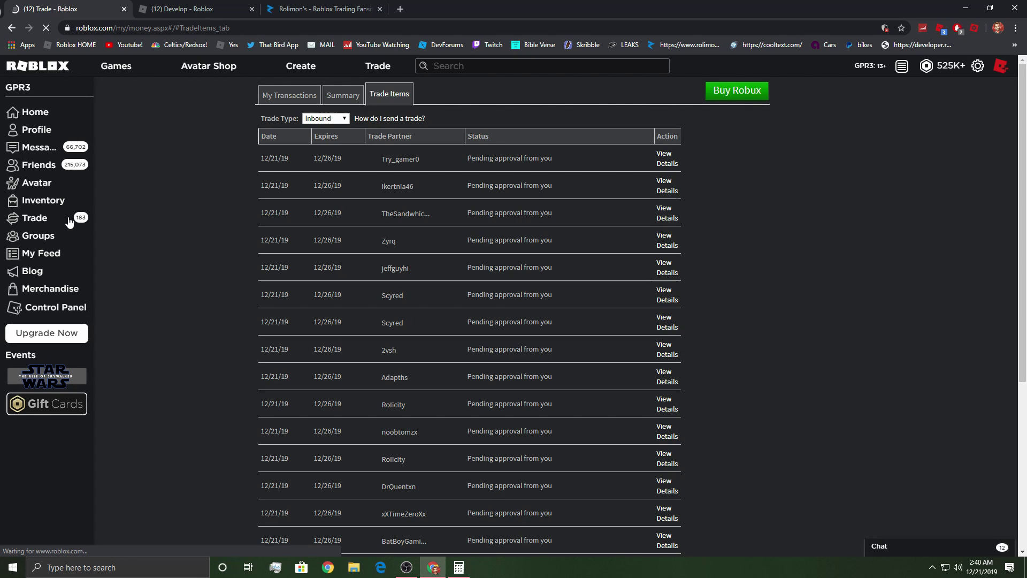
click(667, 163)
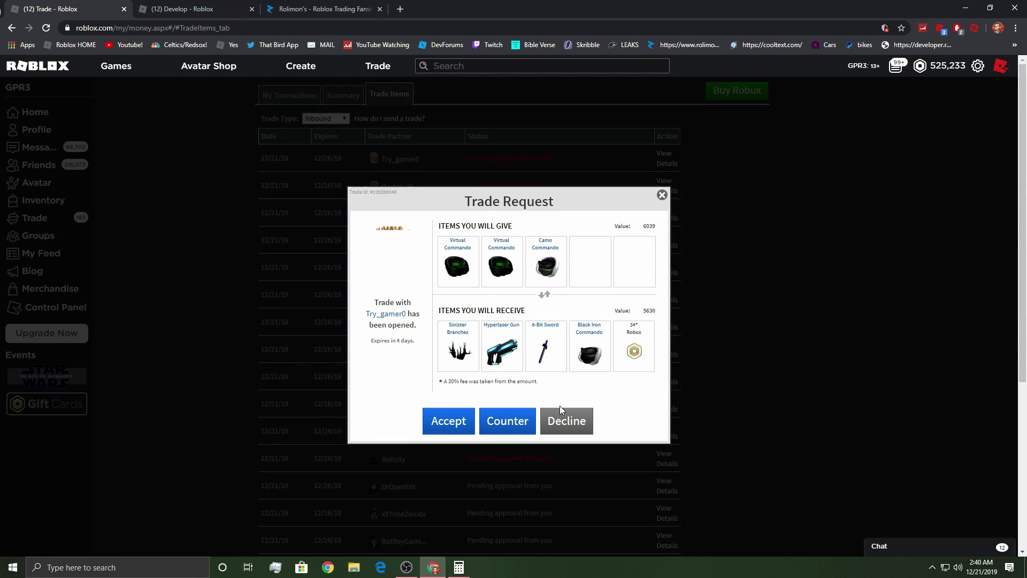
click(580, 425)
click(478, 343)
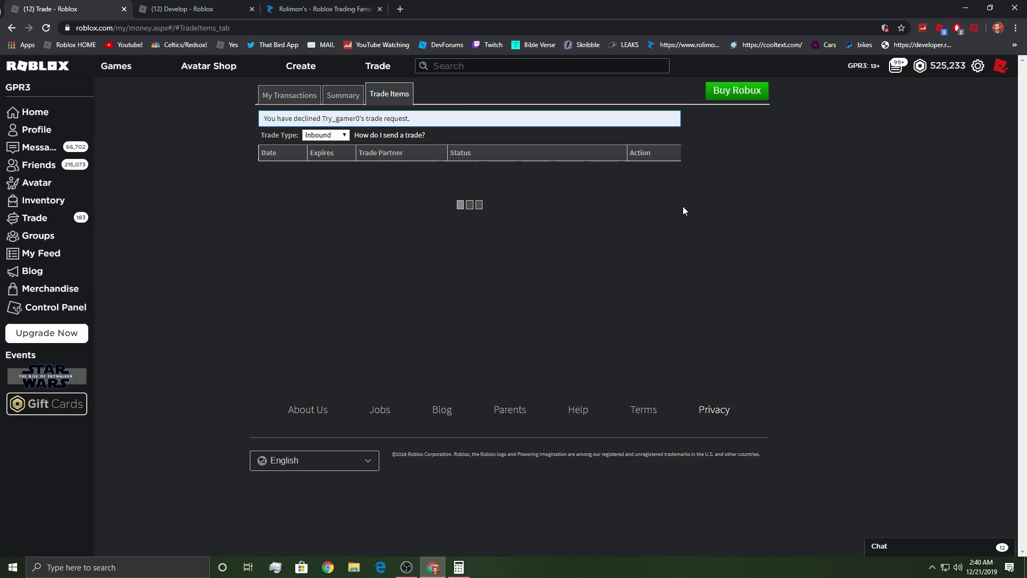
click(666, 162)
click(569, 424)
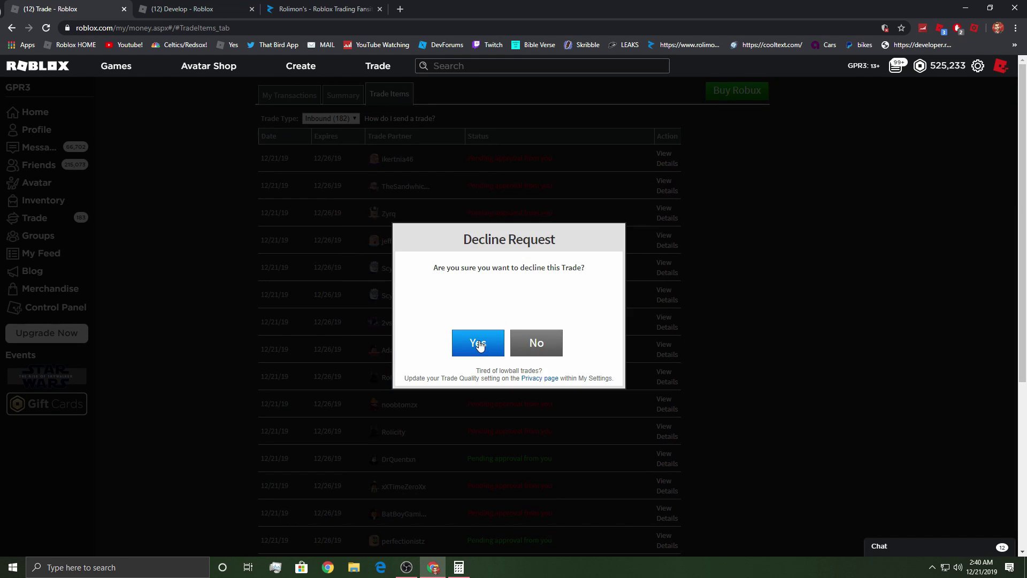
click(471, 340)
click(671, 184)
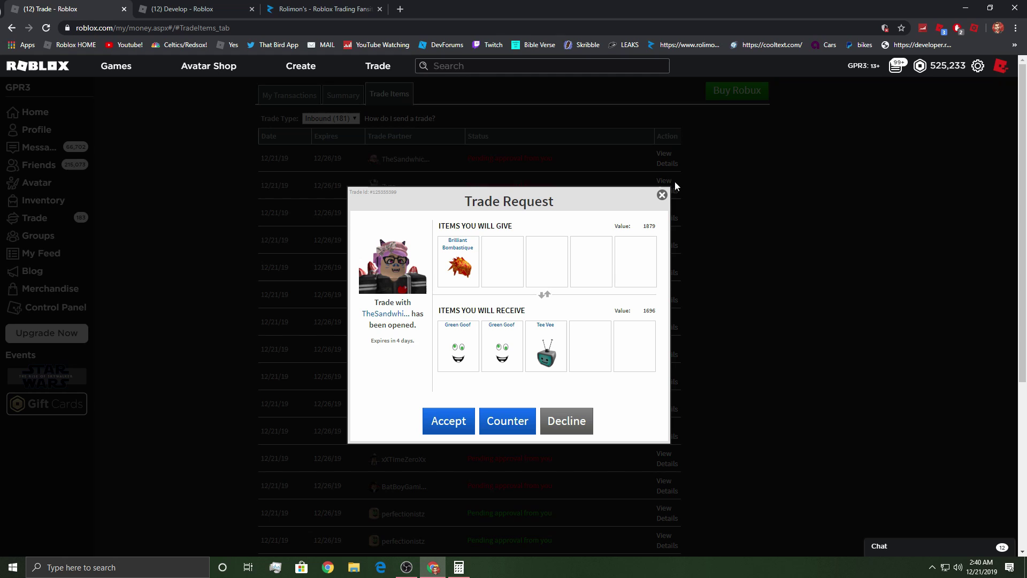
click(570, 423)
click(478, 342)
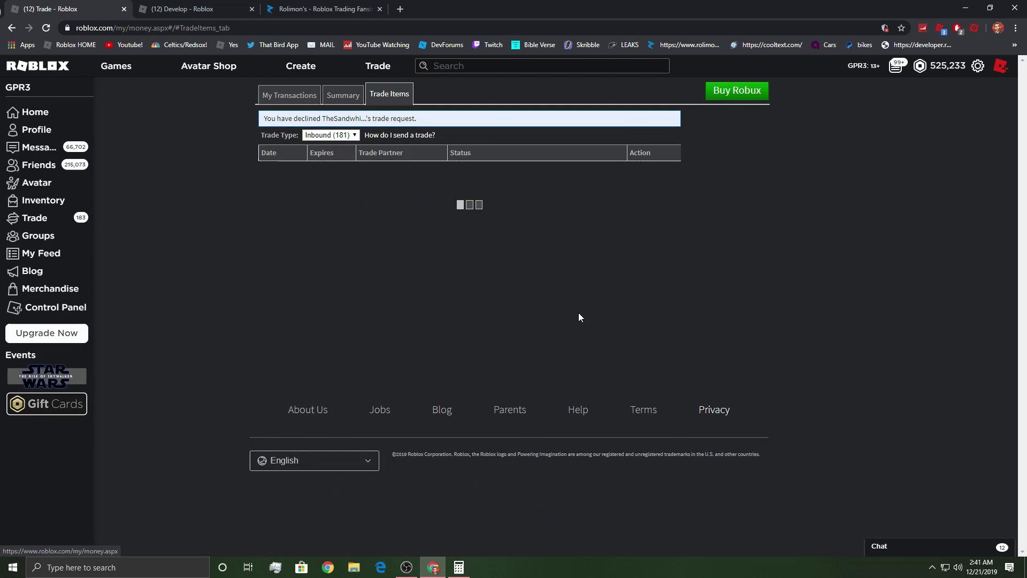
Decline three more requests, then review Scyred's trade against the Christmas dominus library results.
click(671, 192)
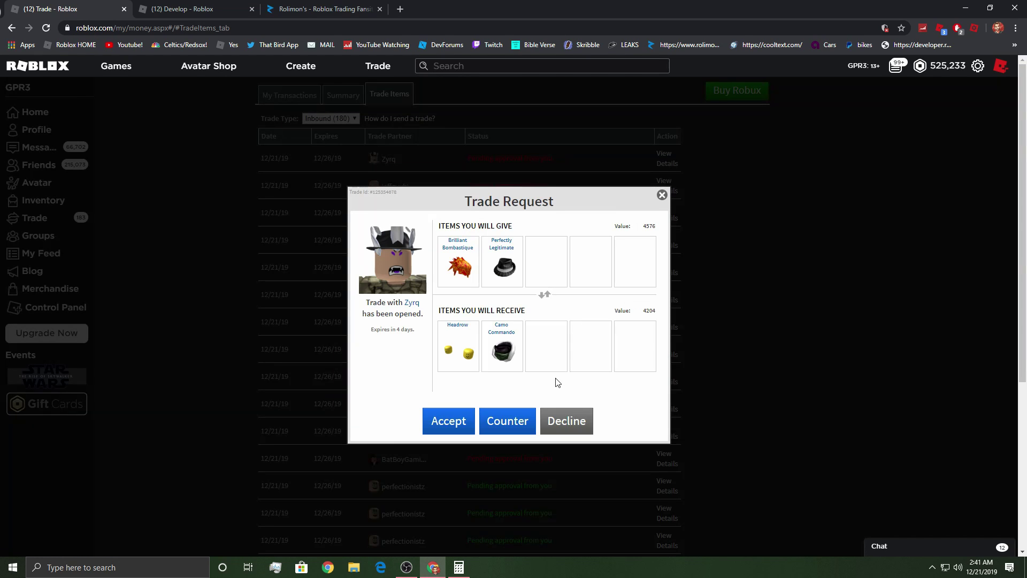
click(571, 426)
click(475, 334)
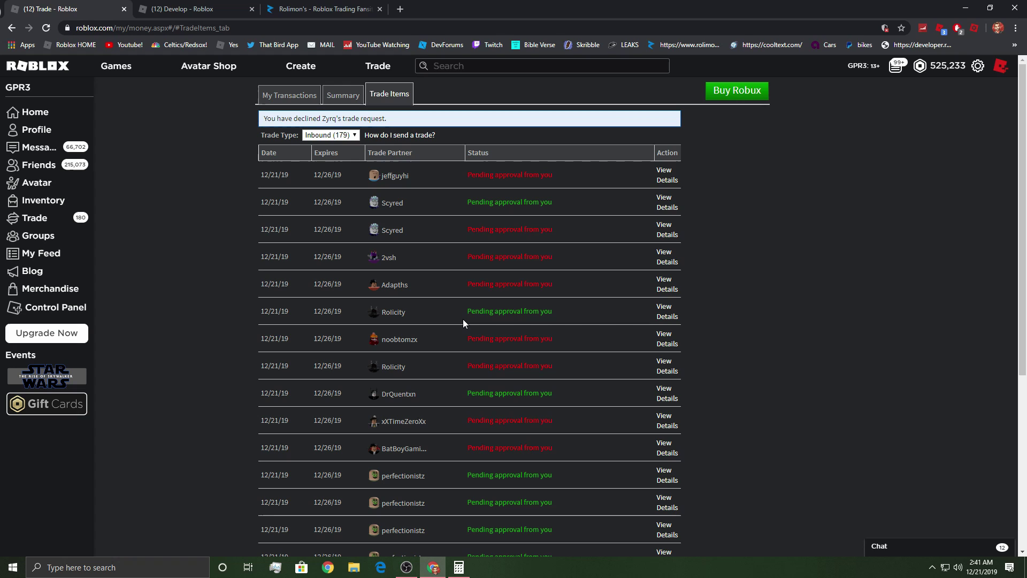
click(668, 175)
click(569, 422)
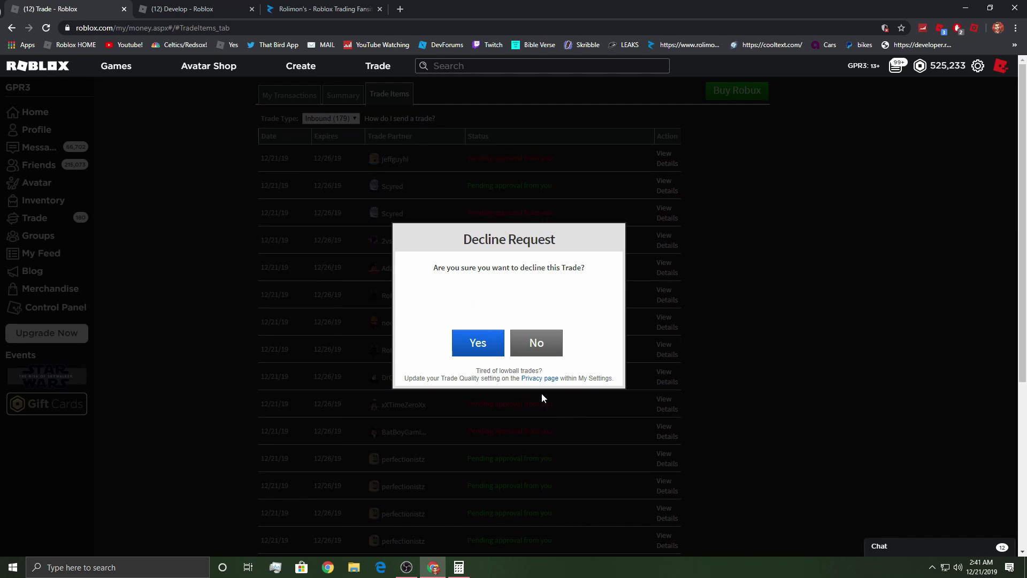
click(478, 345)
click(666, 175)
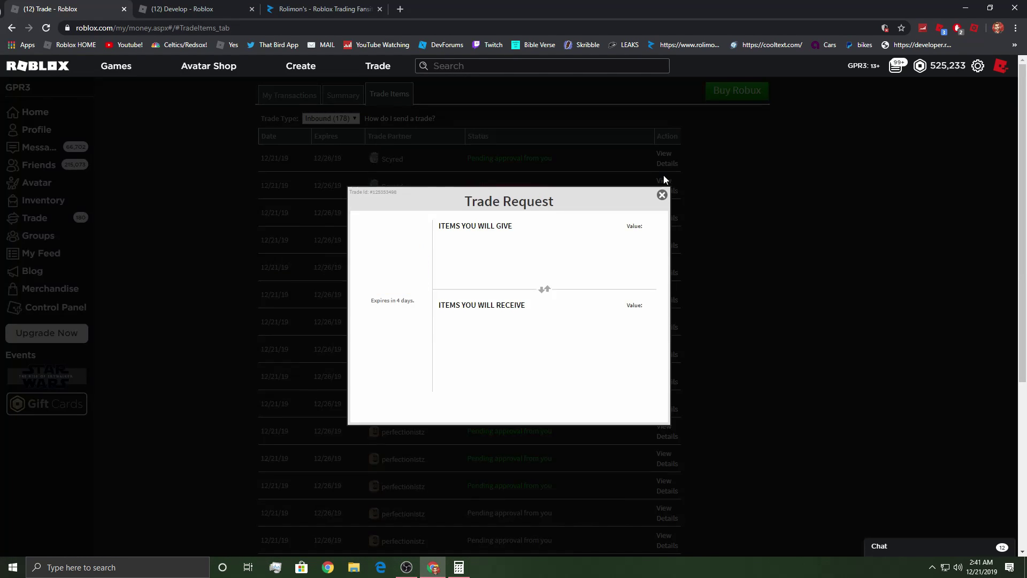
click(587, 422)
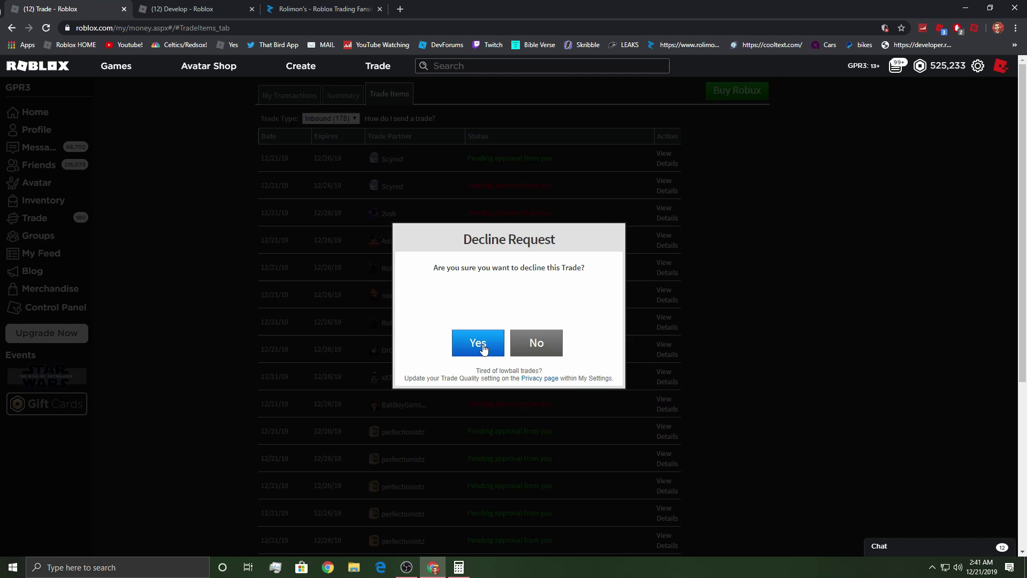
click(476, 344)
click(667, 177)
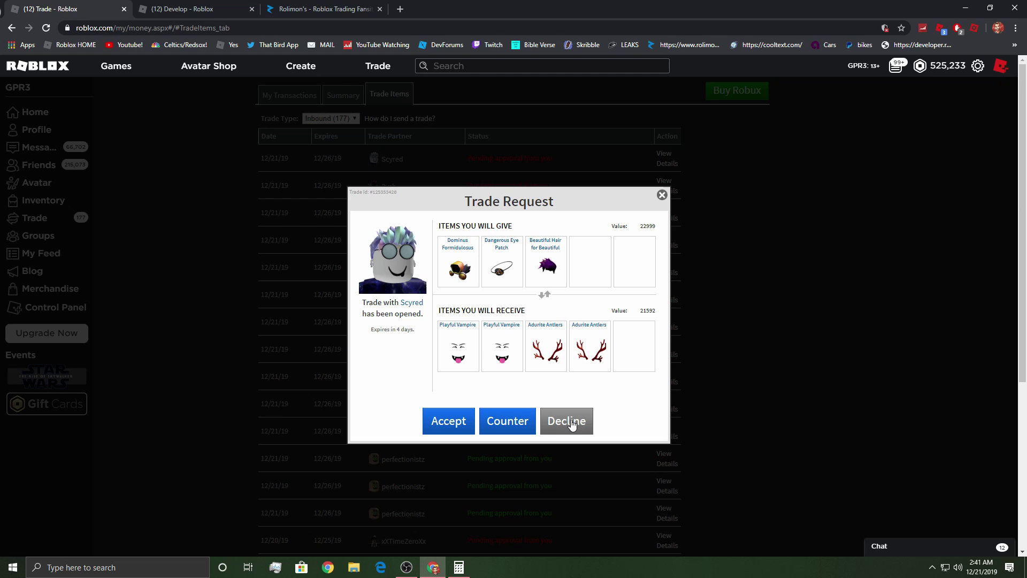
mouse_move(458, 354)
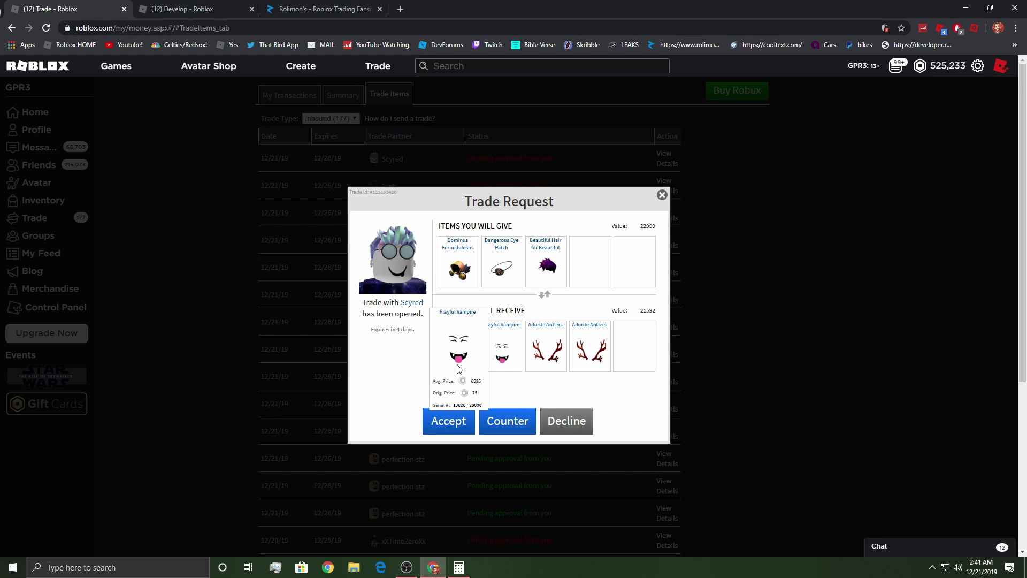
click(458, 567)
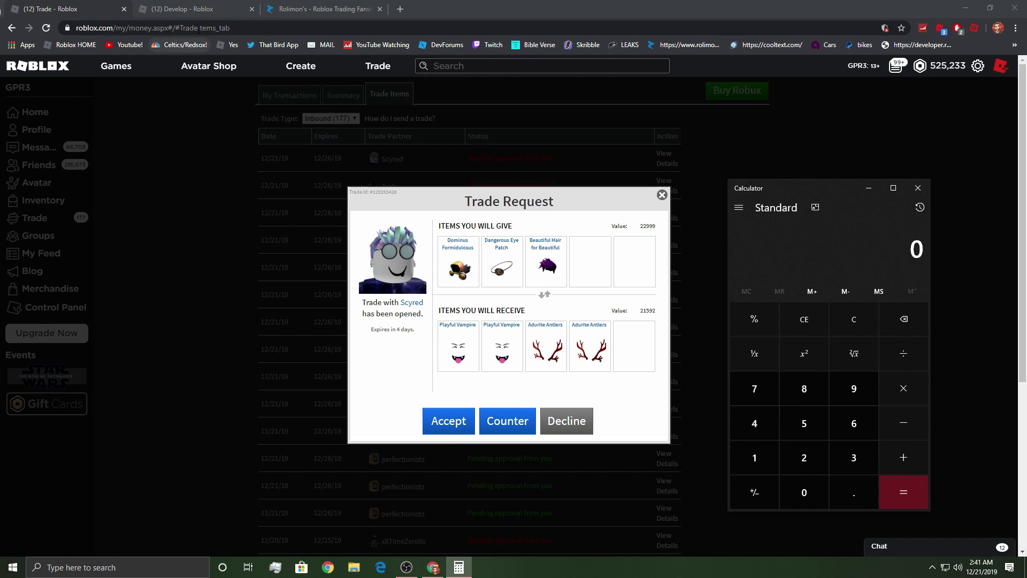
click(195, 10)
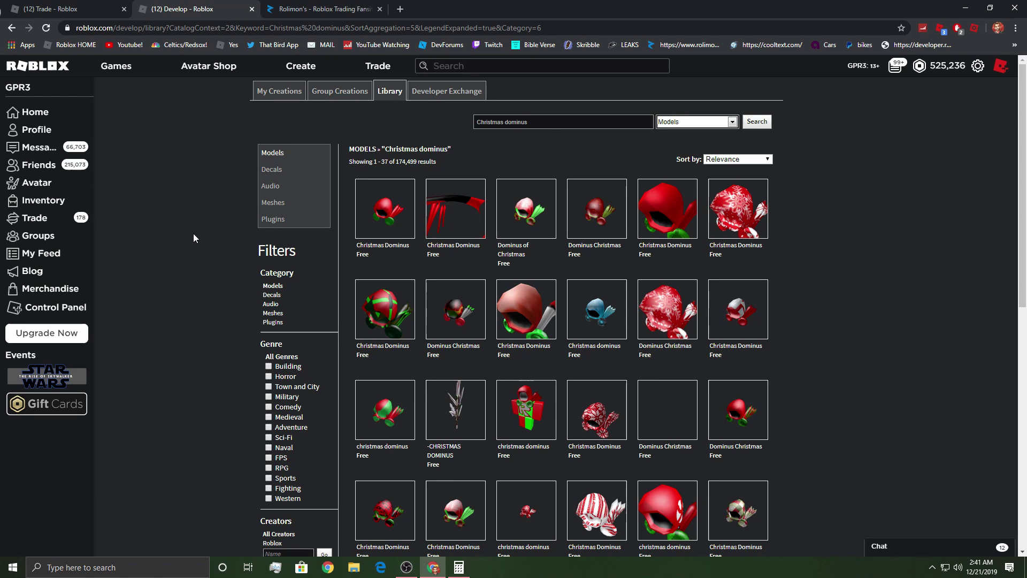
scroll(194, 235, down, 1)
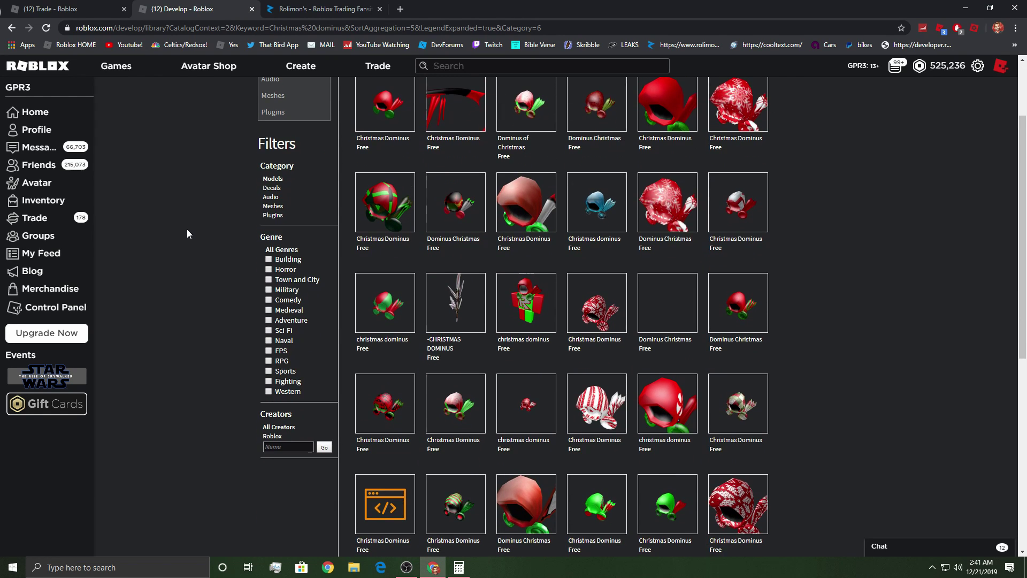
scroll(376, 260, down, 1)
Open four Christmas Dominus models, including SparkleTime and Other Dominus hat(Christmas), in new tabs.
middle_click(610, 259)
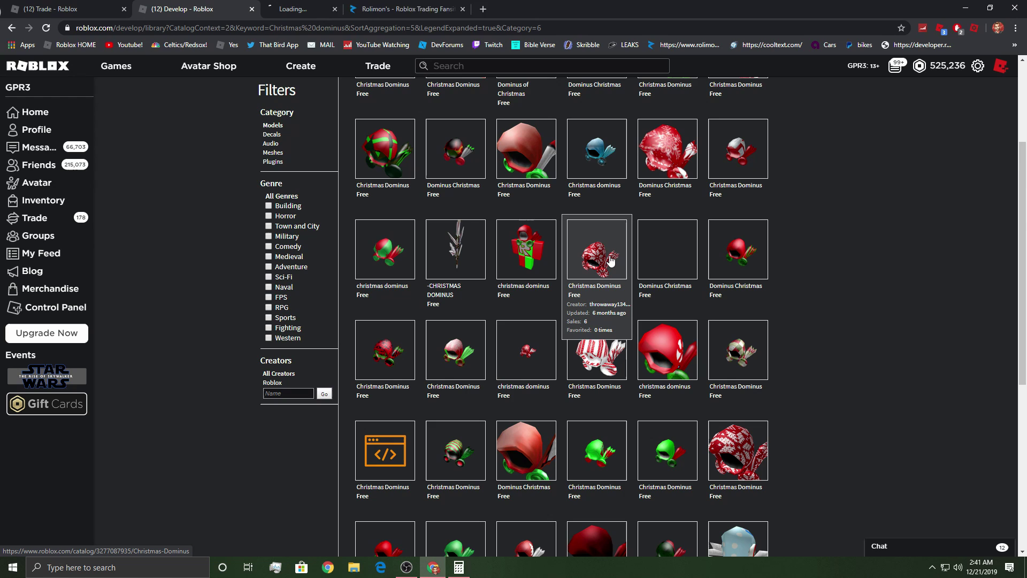
scroll(611, 265, down, 2)
scroll(538, 408, down, 1)
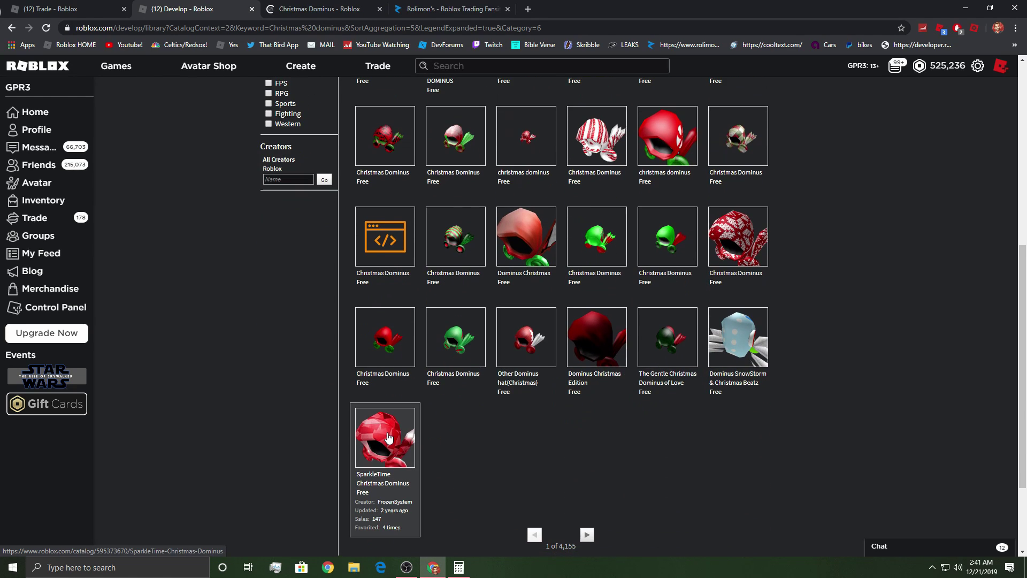
middle_click(383, 433)
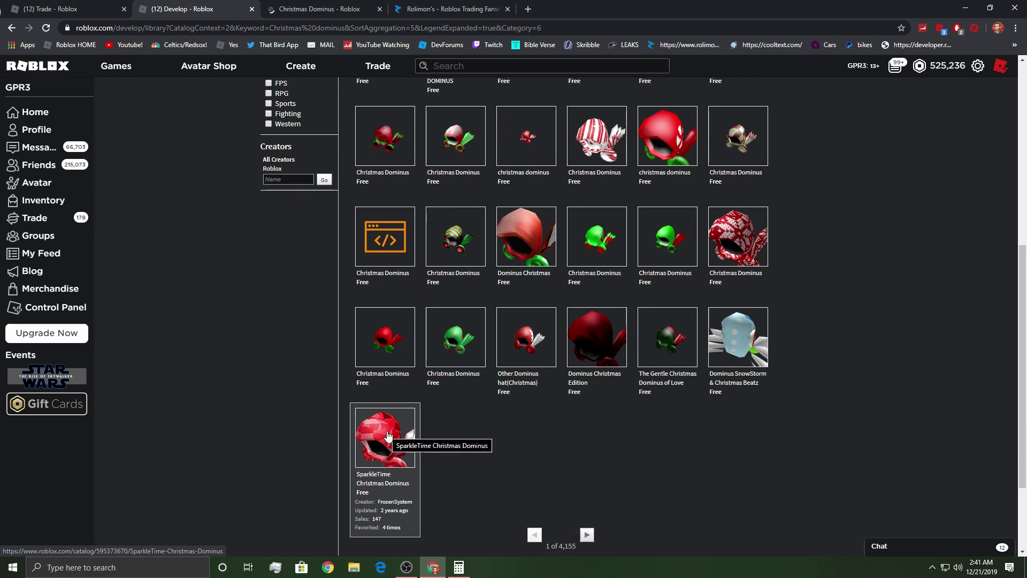
middle_click(535, 341)
middle_click(470, 253)
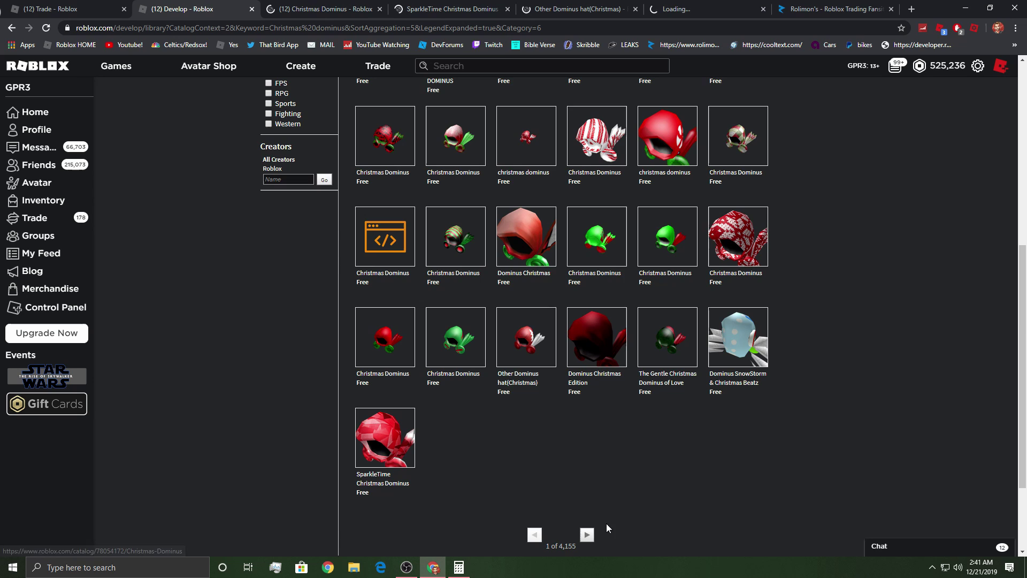
Page forward through the library results to page 3, then back one page.
click(587, 535)
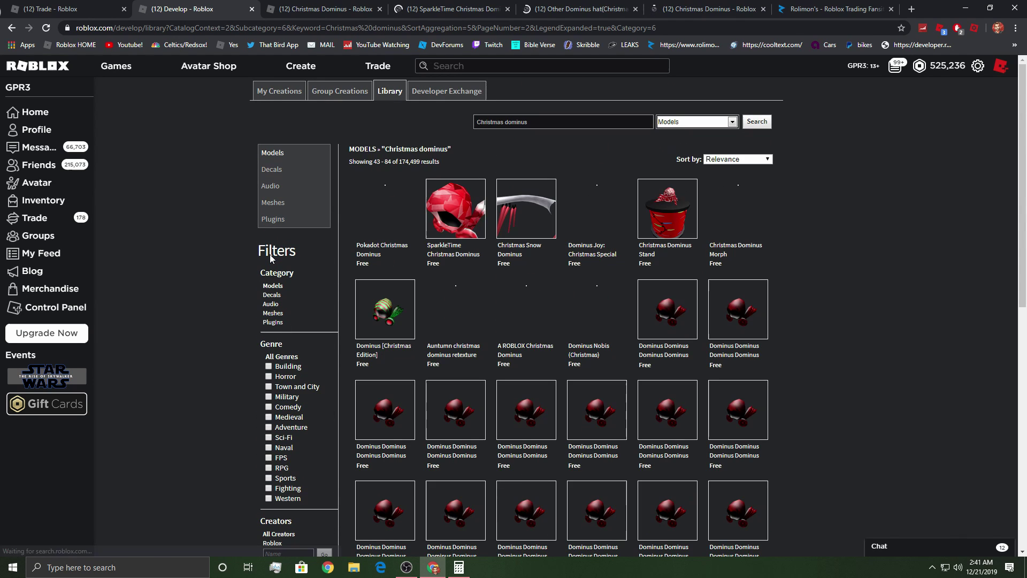
scroll(229, 268, down, 1)
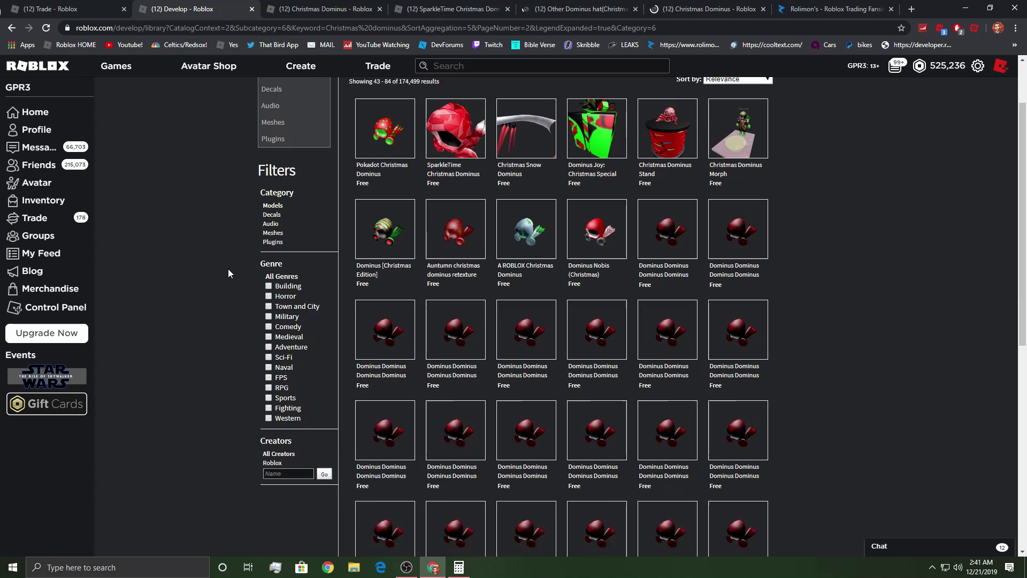
scroll(228, 268, down, 1)
scroll(228, 274, down, 3)
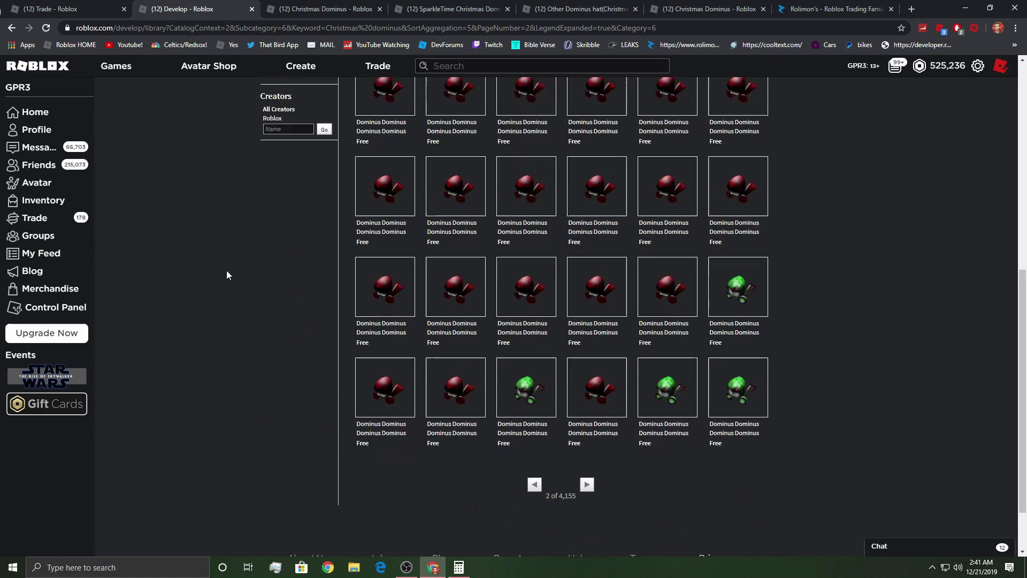
scroll(228, 273, down, 1)
click(587, 412)
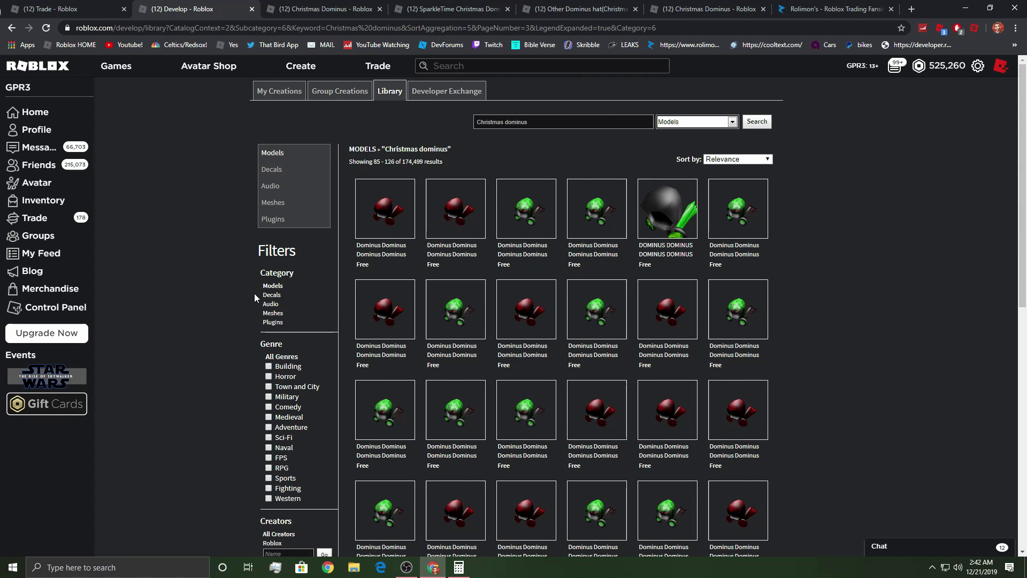
scroll(254, 293, down, 3)
scroll(527, 412, down, 3)
click(535, 485)
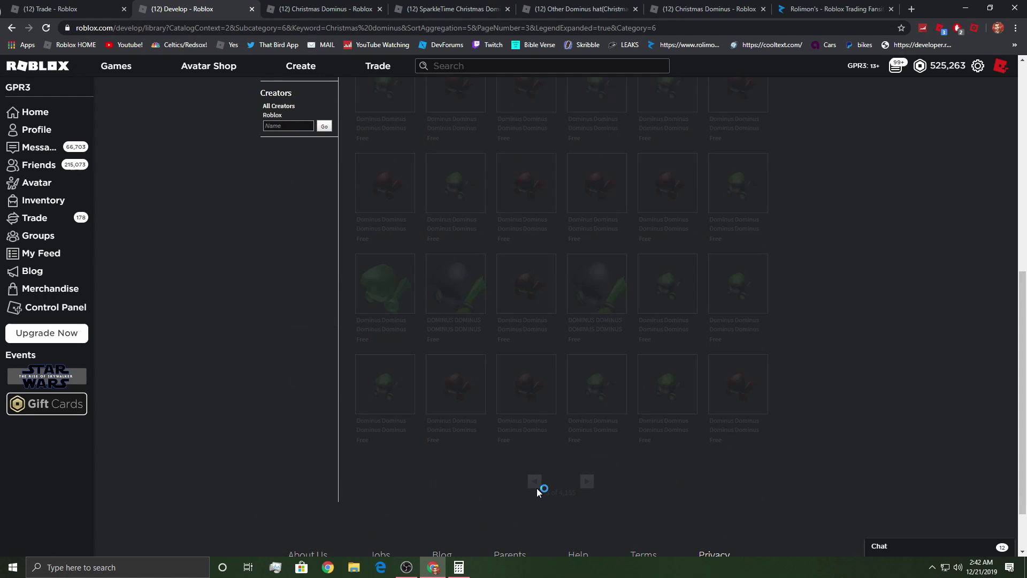
click(536, 484)
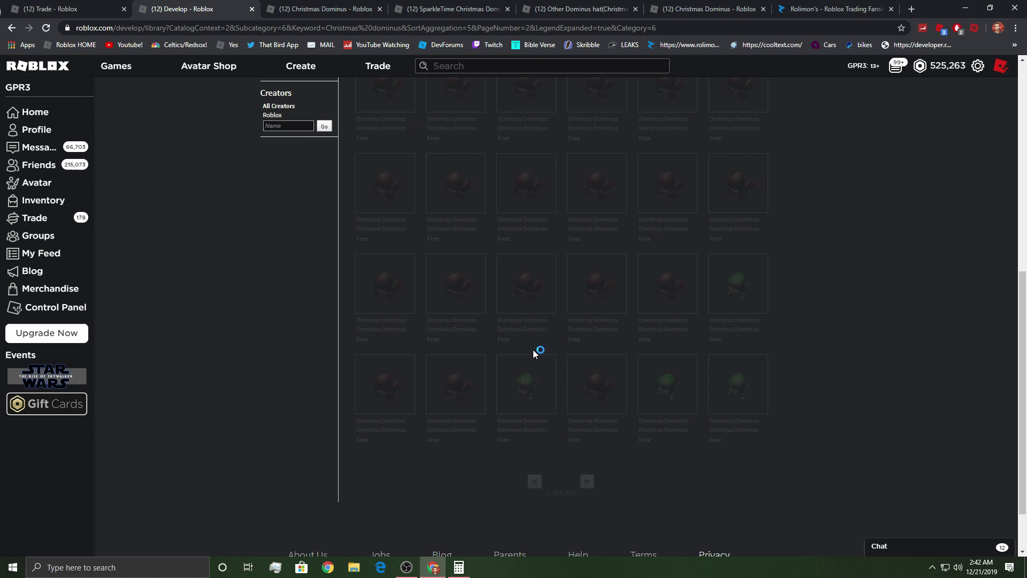
Inspect the first Christmas Dominus hat model, then close the three opened item pages.
click(317, 8)
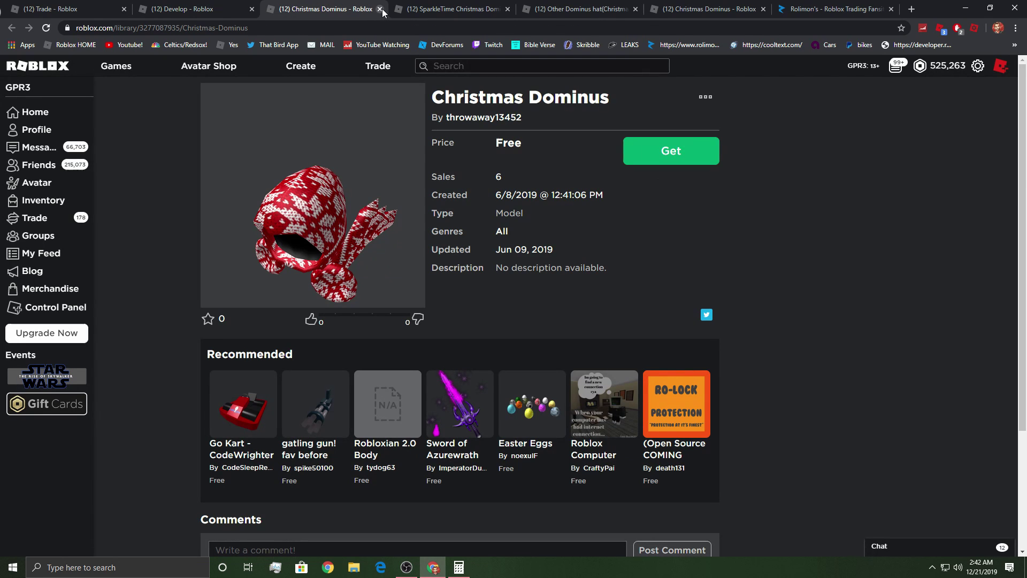
drag(342, 189, 296, 245)
click(380, 9)
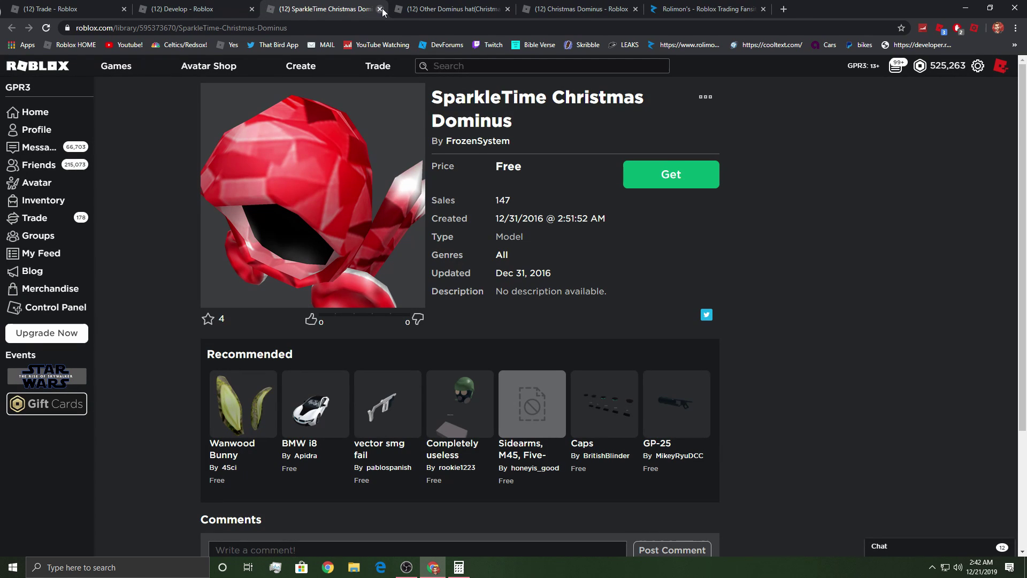
click(379, 9)
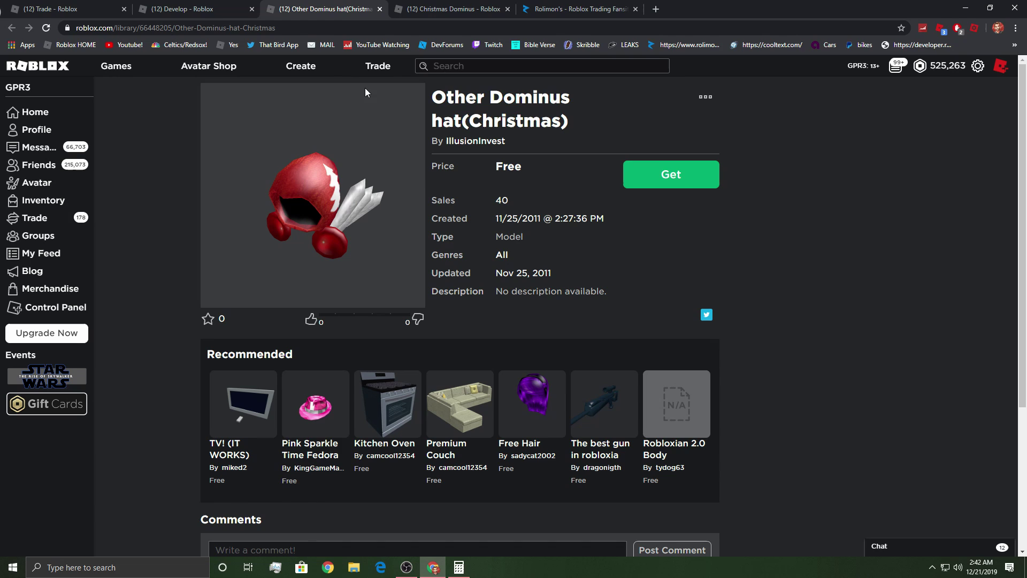
click(380, 9)
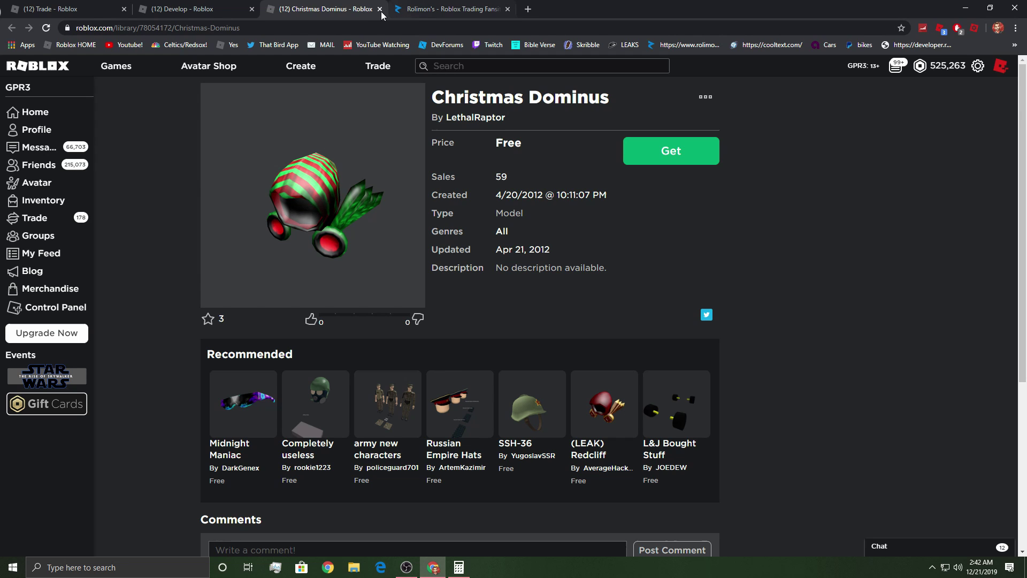
Back on the library results, open one more Christmas Dominus model and close it.
click(207, 6)
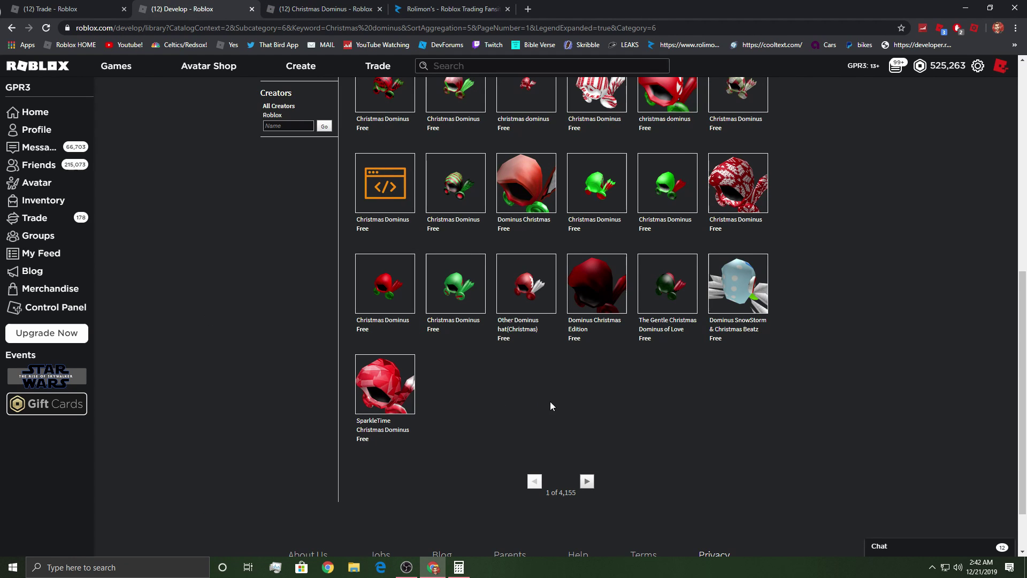
scroll(552, 385, up, 2)
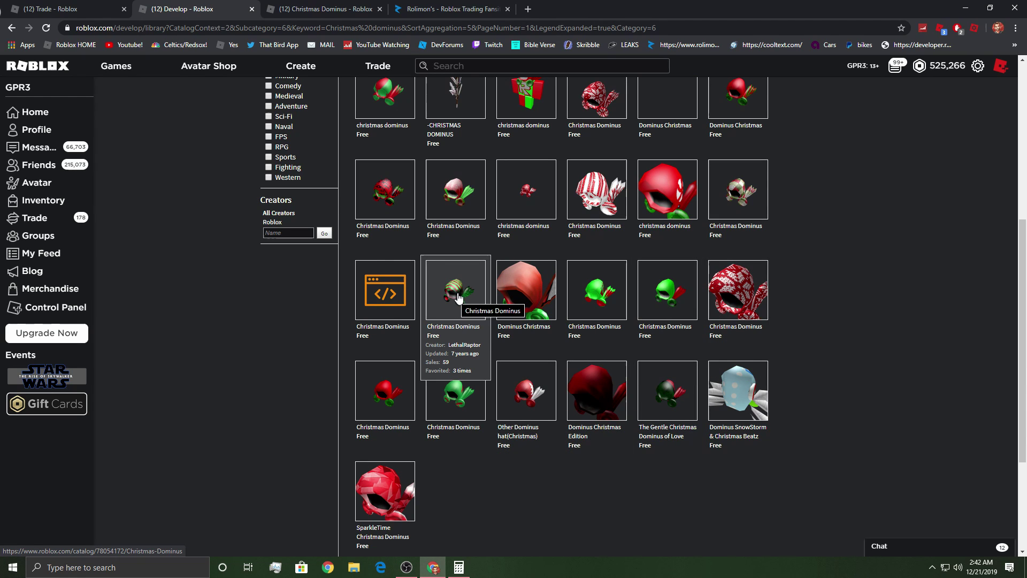
middle_click(456, 258)
scroll(490, 255, up, 4)
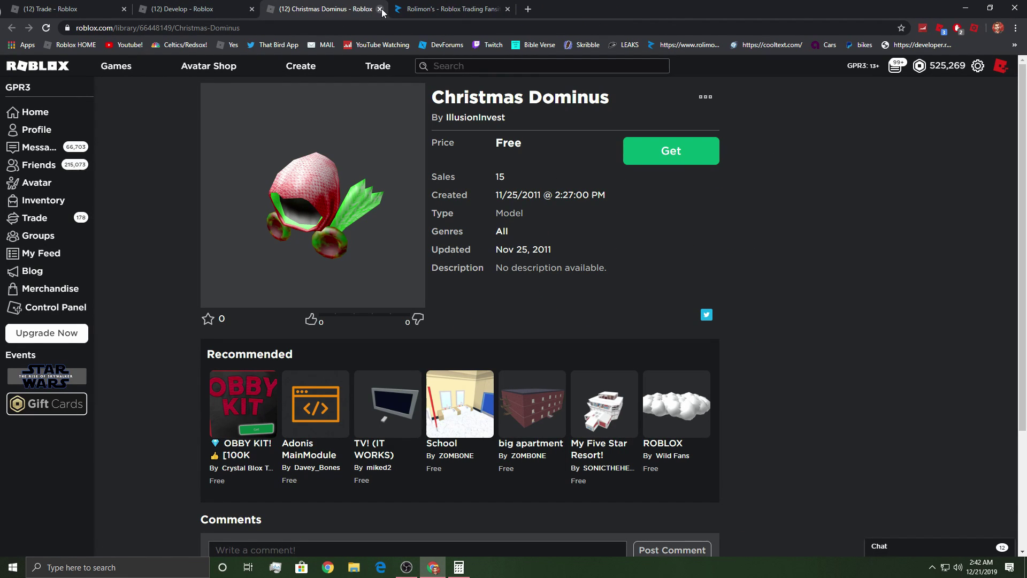
drag(338, 240, 312, 171)
click(380, 9)
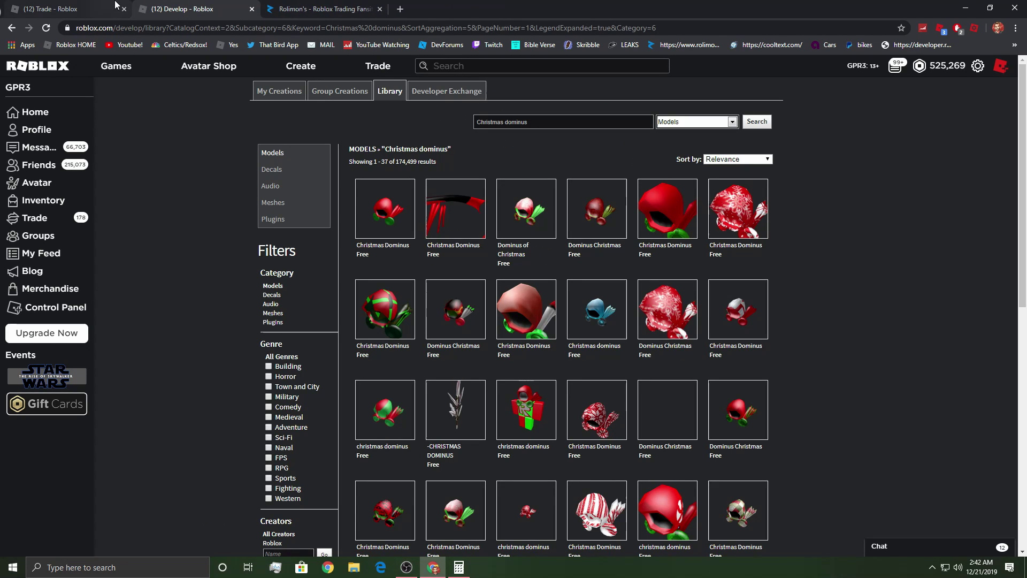
Close the library tabs and look up Adurite, Playful Vampire and Dominus values on Rolimon's.
key(ctrl+shift+Tab)
click(253, 10)
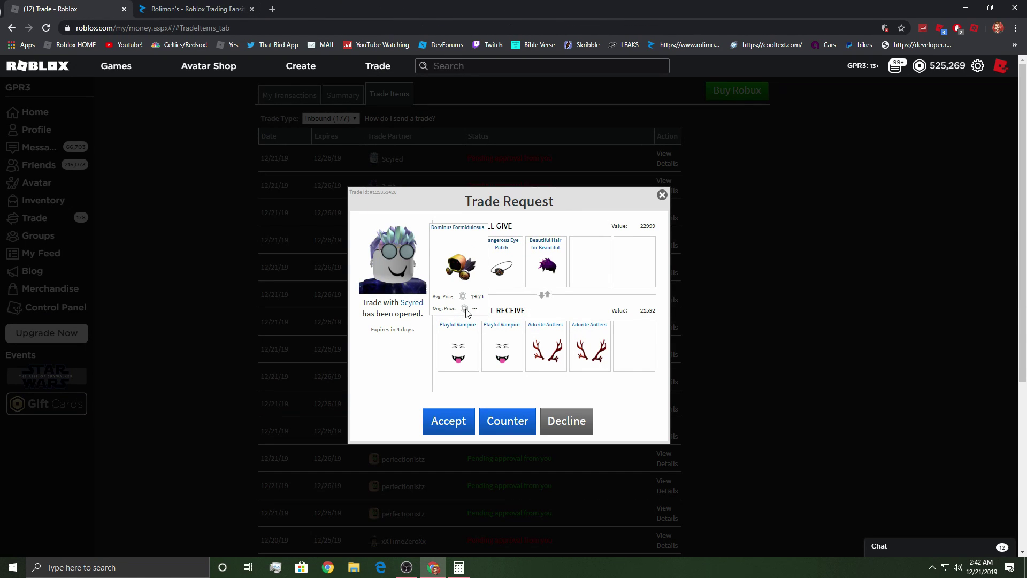
click(205, 13)
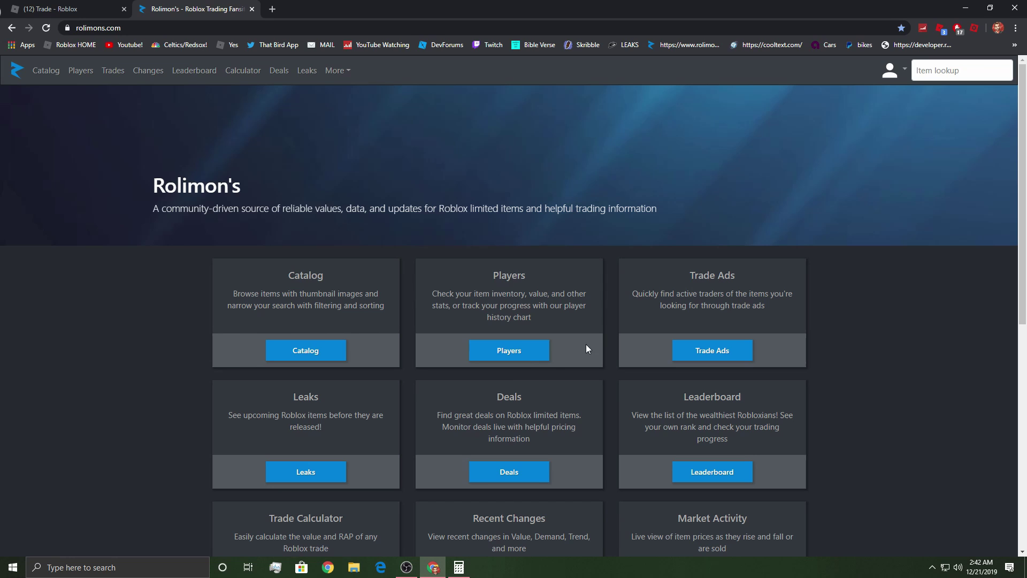
click(324, 353)
click(81, 6)
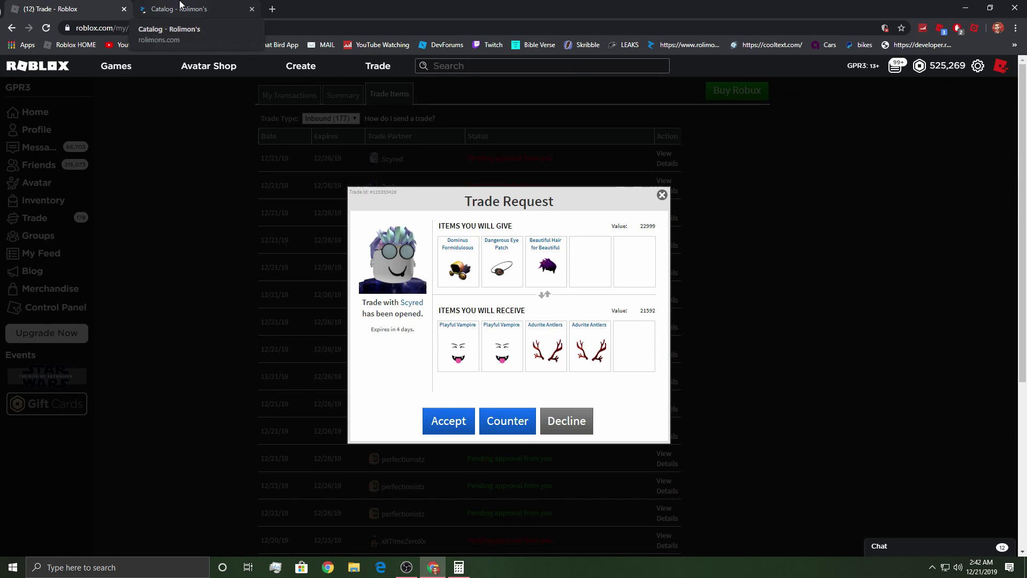
click(178, 9)
text(adu)
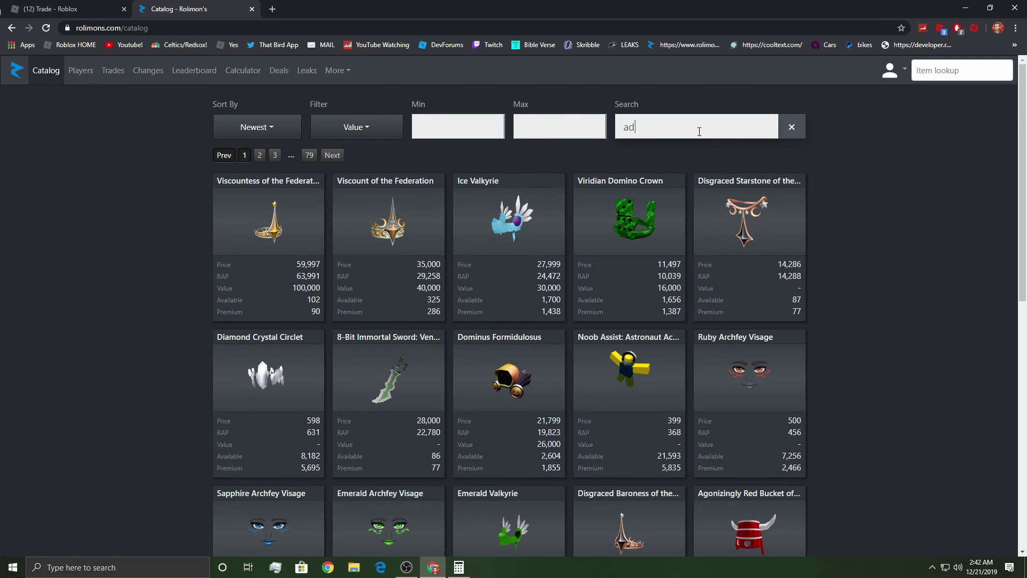
key(BackSpace)
key(BackSpace)
text(play)
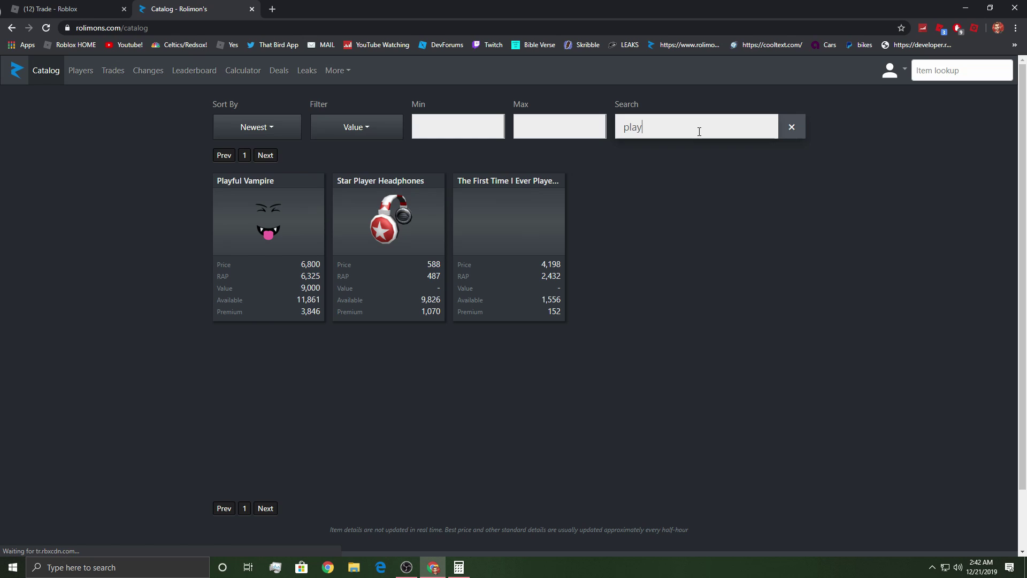
text(dom)
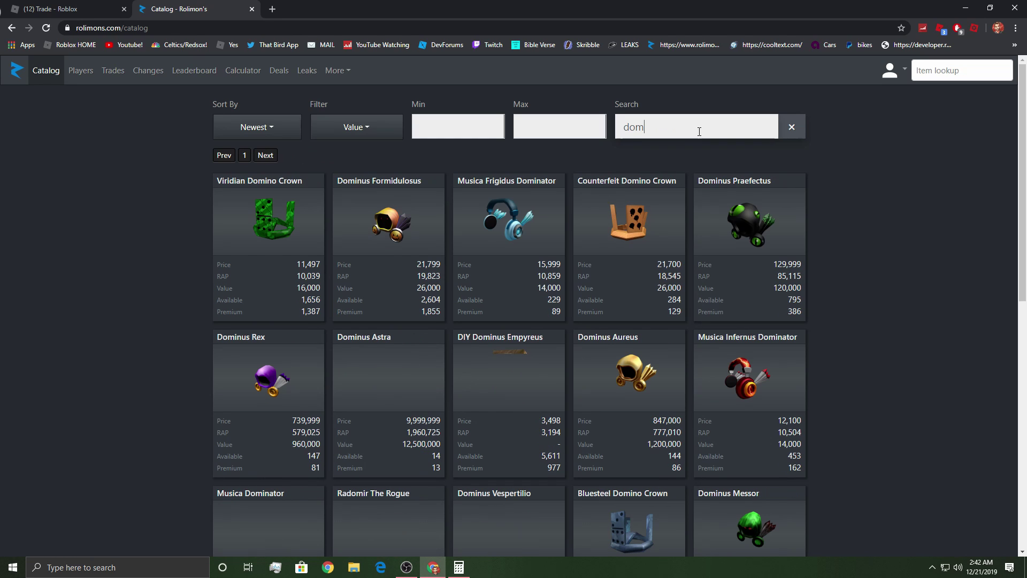
Compute 18 + 12 = 30 in Calculator, square the result, then clear it.
click(112, 6)
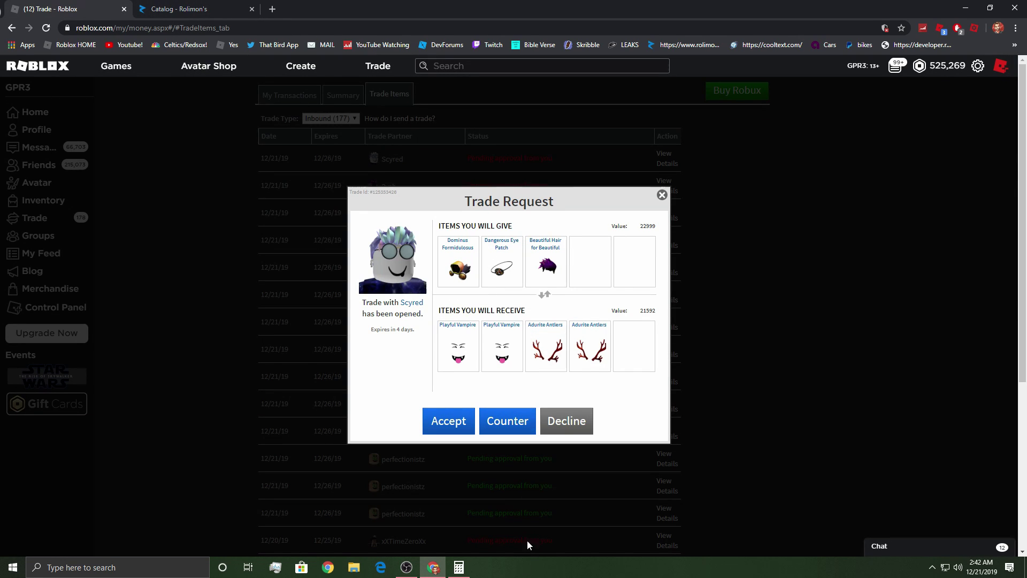
click(458, 571)
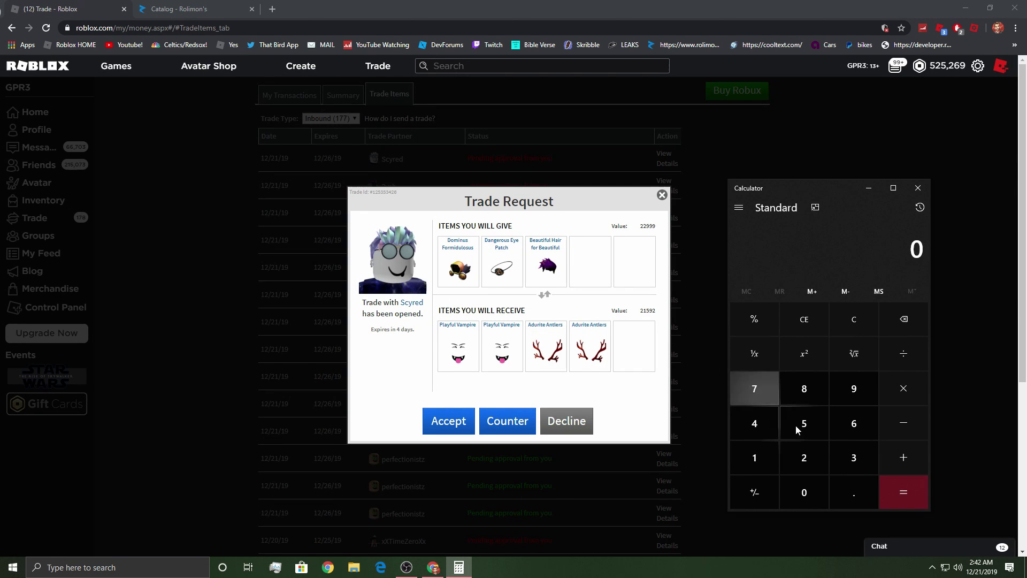
click(803, 389)
click(903, 458)
click(754, 458)
click(805, 457)
click(904, 493)
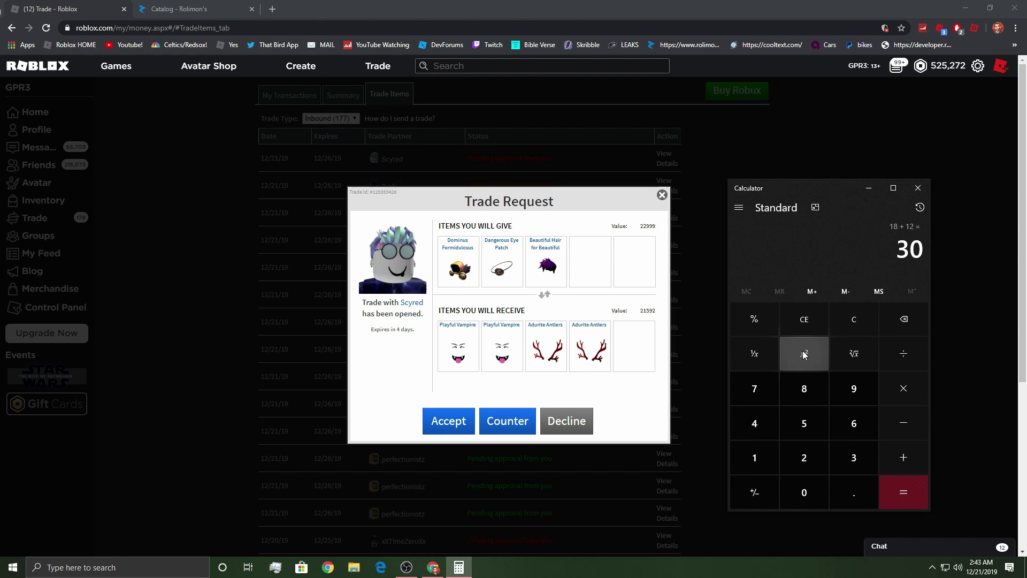
click(803, 351)
click(801, 325)
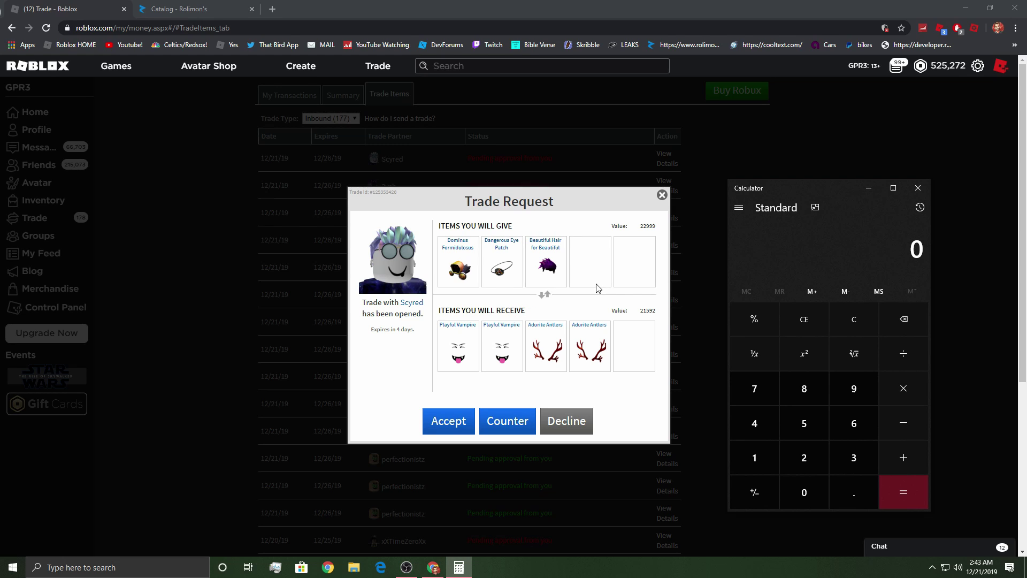
Counter Scyred's trade, replacing the Adurite Antlers with Radioactive Beast Mode, and send it.
click(520, 419)
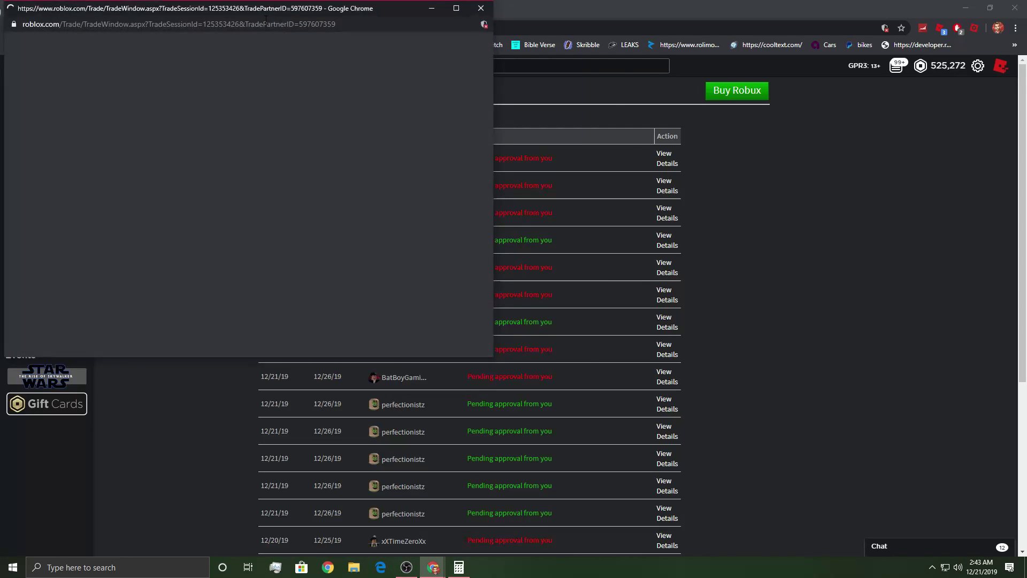
drag(442, 67, 495, 103)
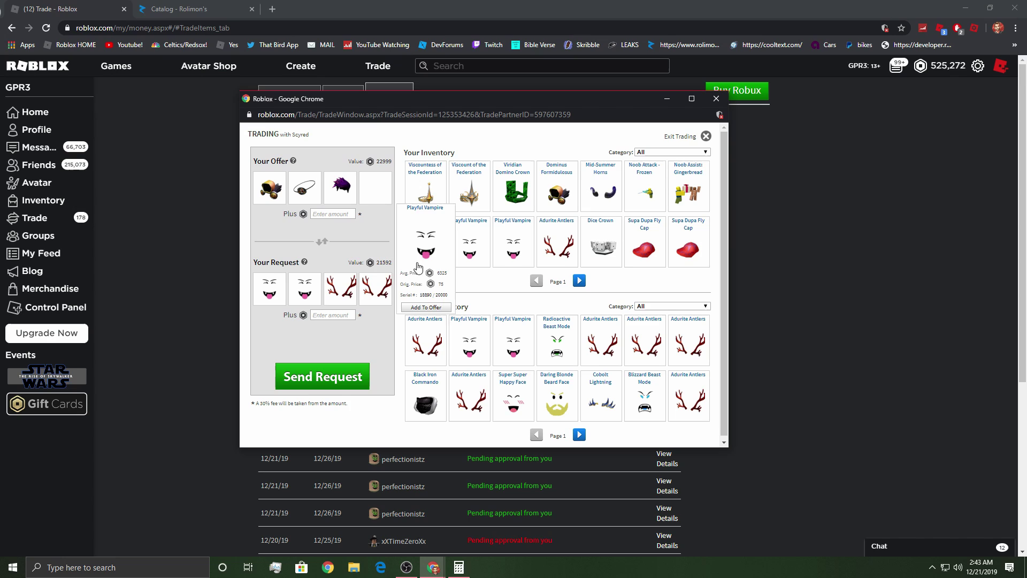
mouse_move(376, 287)
click(375, 346)
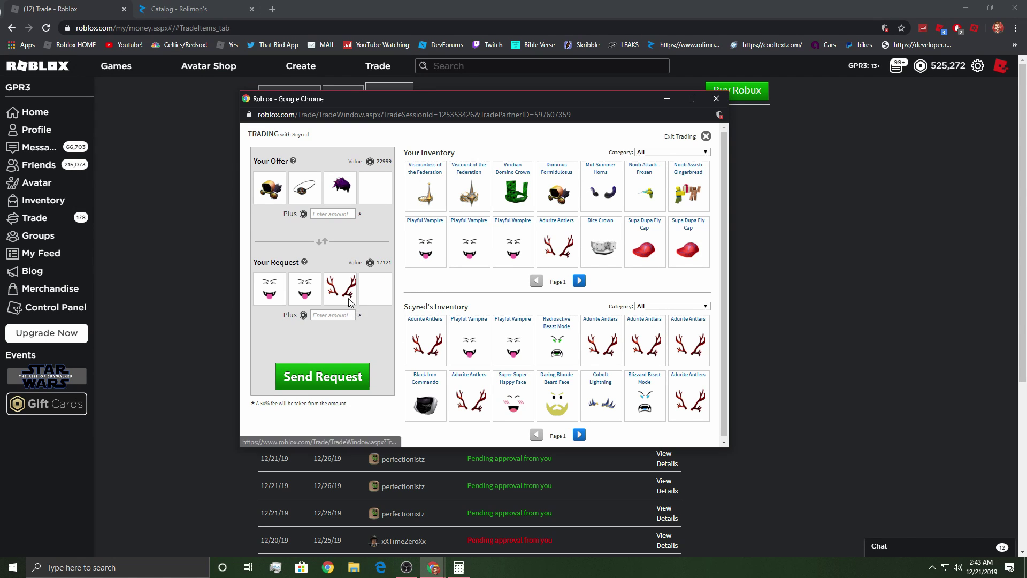
click(341, 347)
click(558, 341)
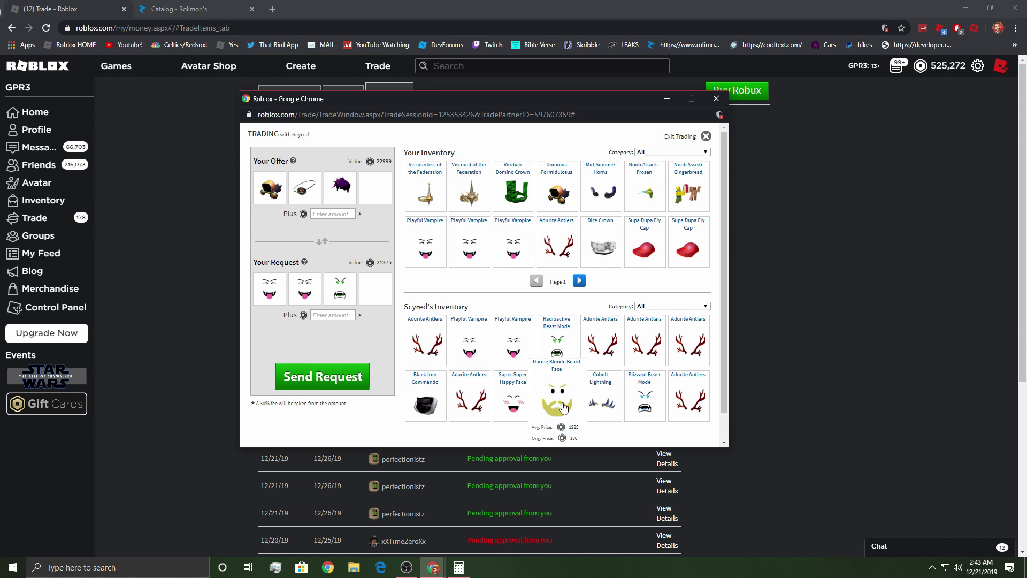
click(344, 381)
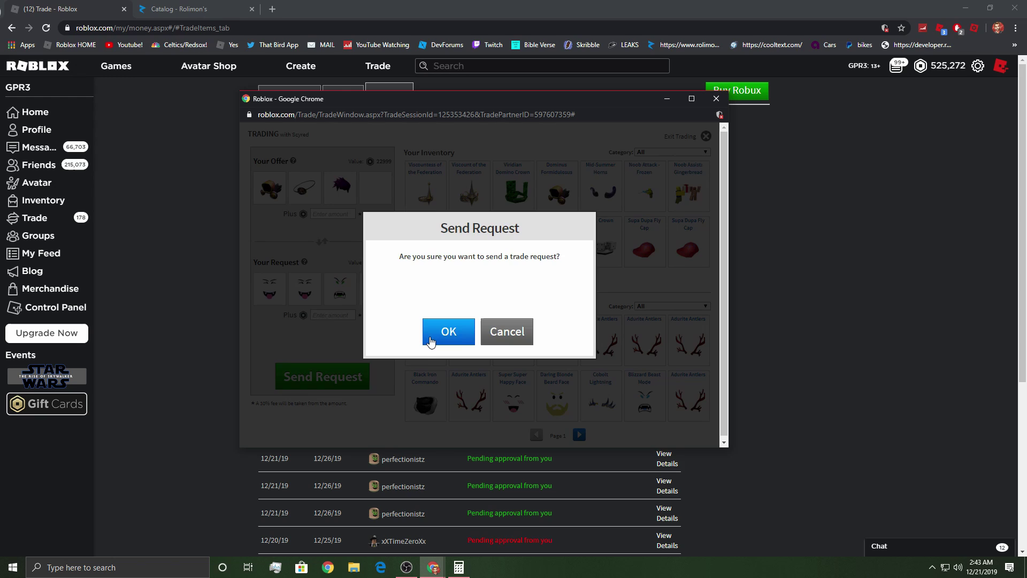
click(447, 330)
click(479, 325)
Decline the next three trade requests and open the top remaining one.
click(667, 158)
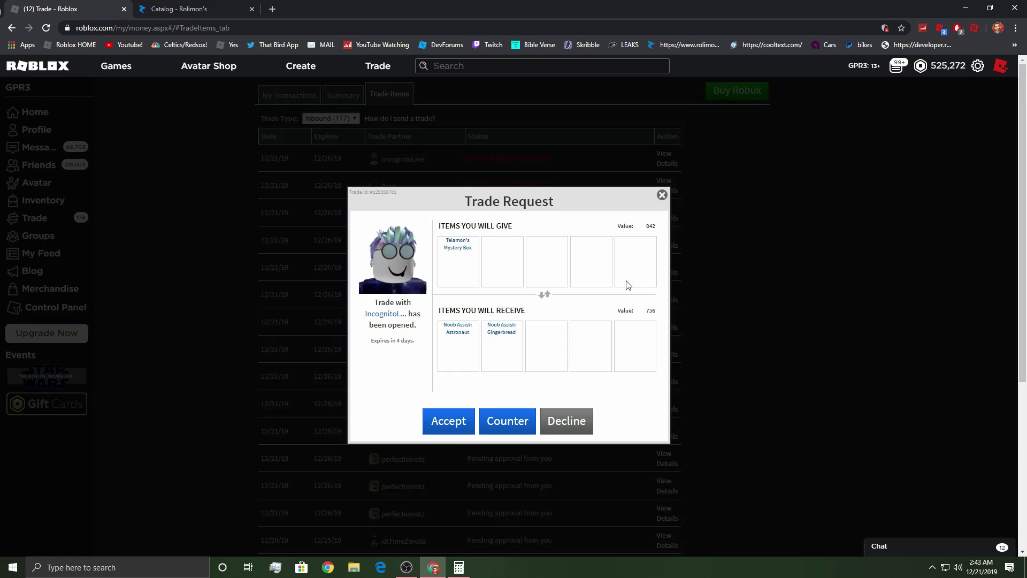
click(577, 424)
click(488, 342)
click(664, 161)
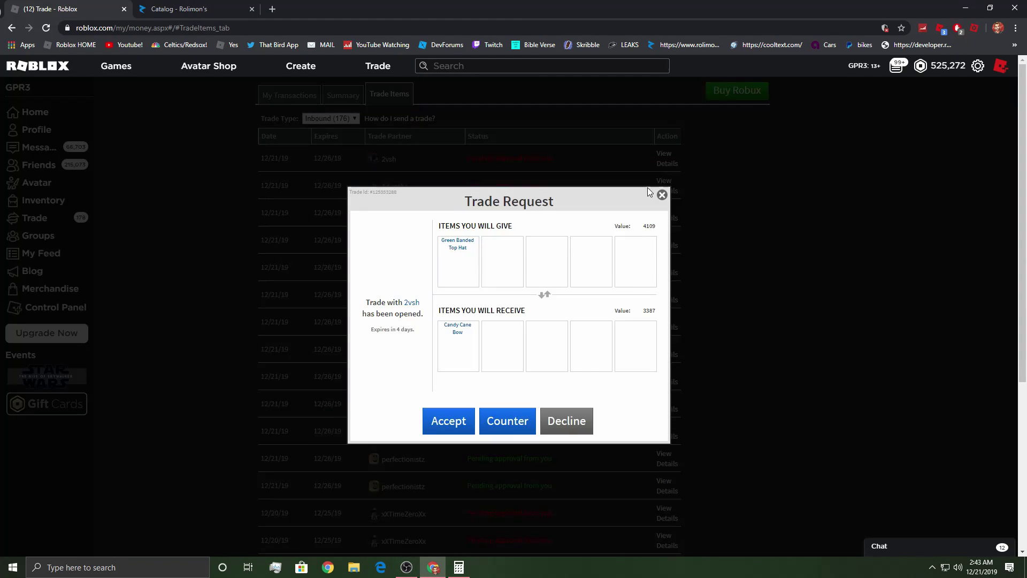
click(578, 422)
click(495, 348)
click(665, 157)
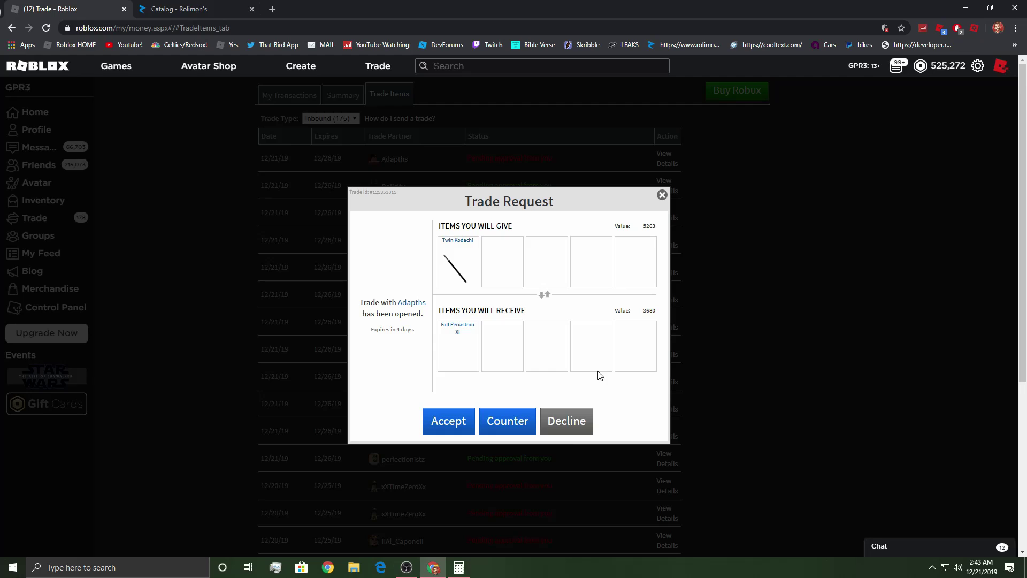
click(571, 422)
click(536, 343)
click(666, 158)
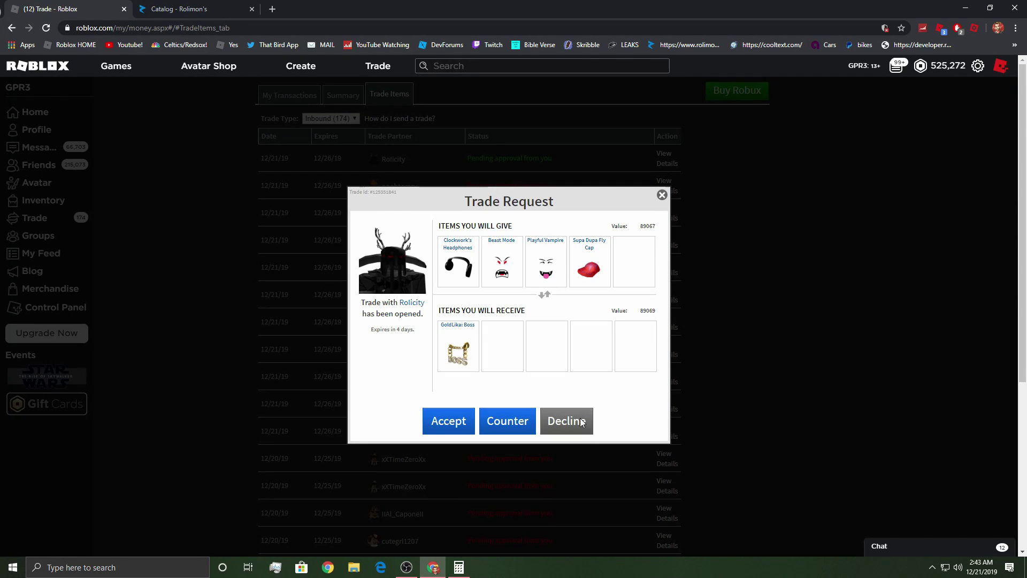
click(201, 9)
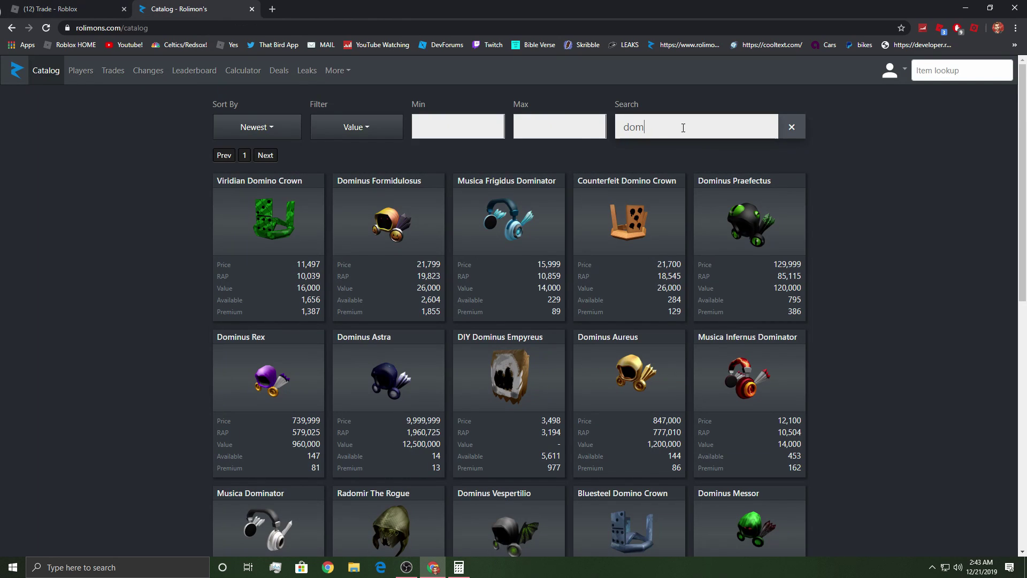
text(boss)
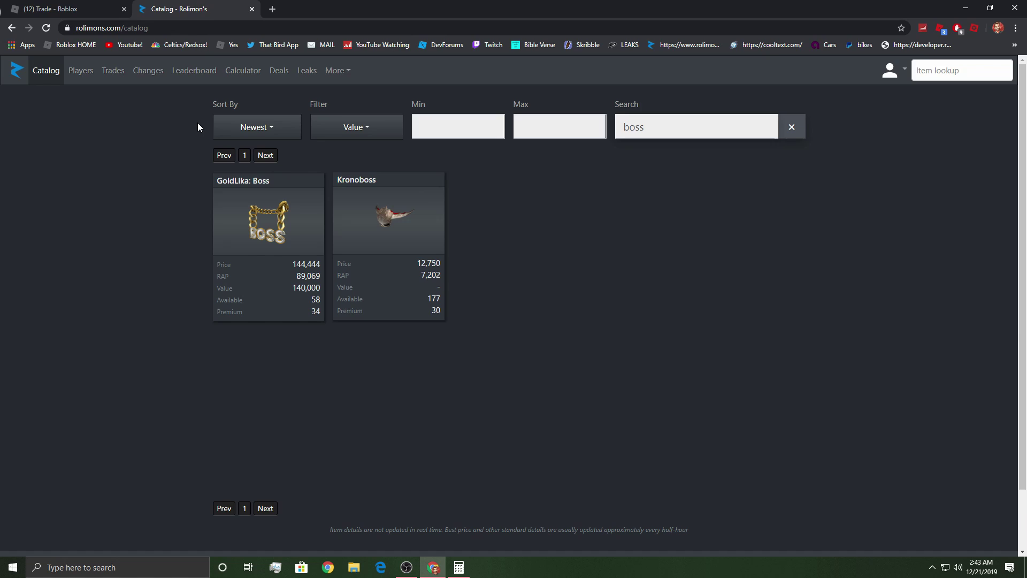
click(79, 7)
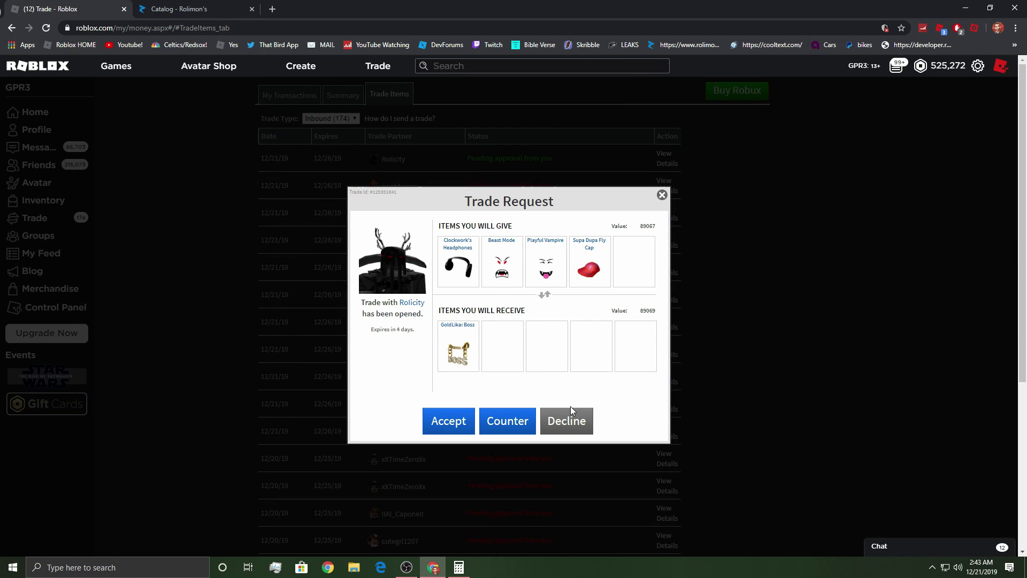
click(569, 420)
click(502, 336)
click(667, 193)
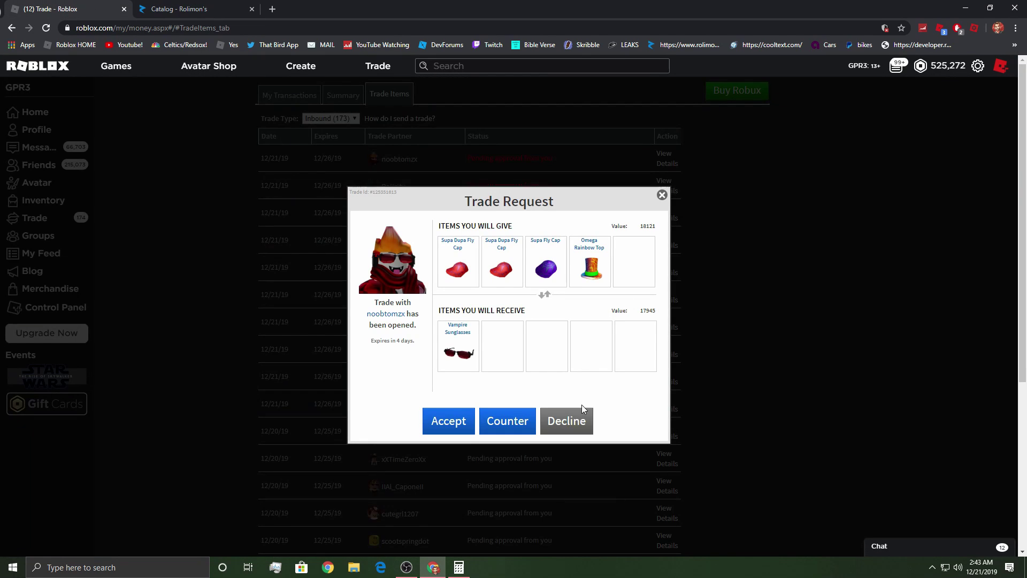
click(216, 8)
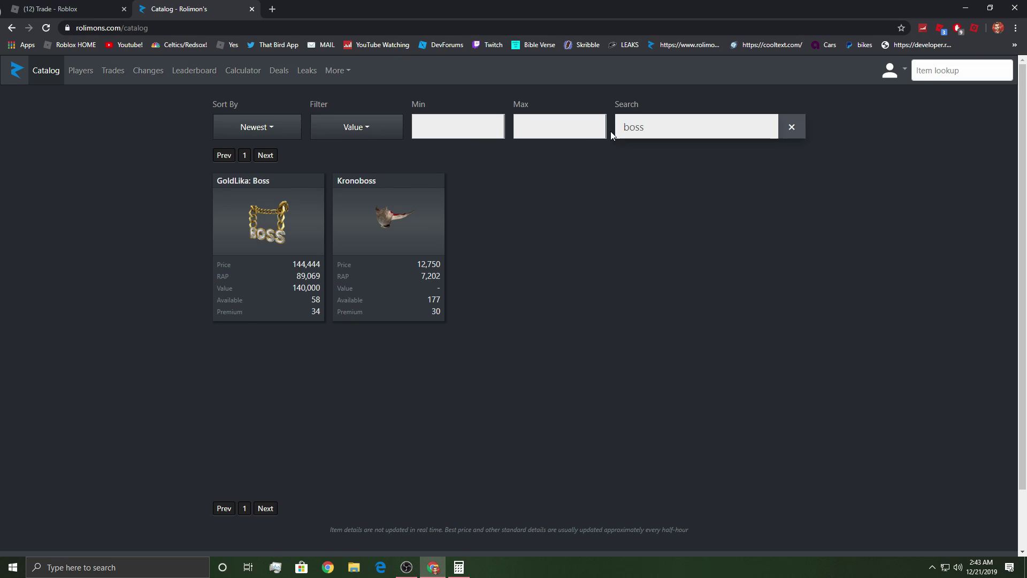
text(cw)
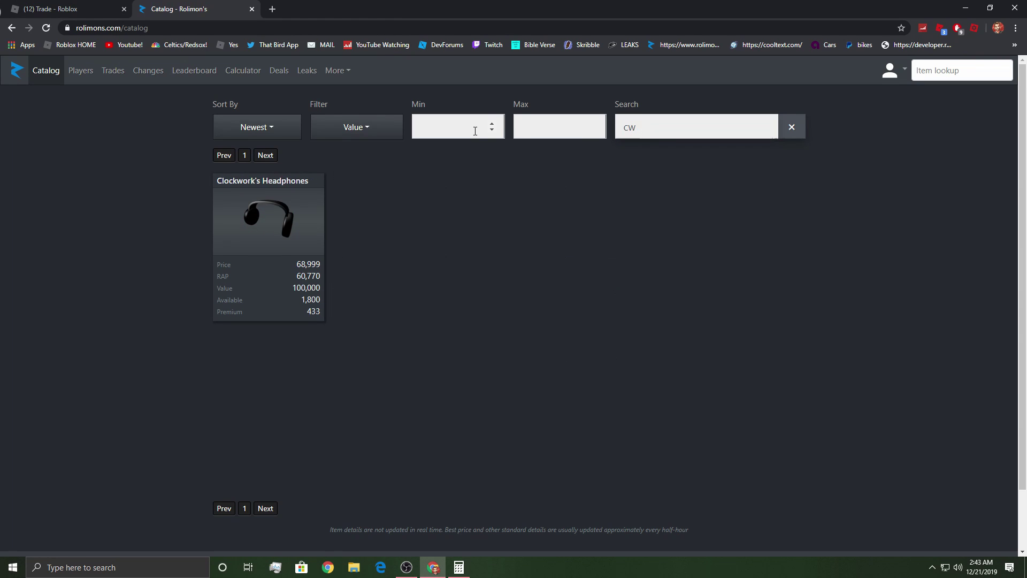
text(hpvampir)
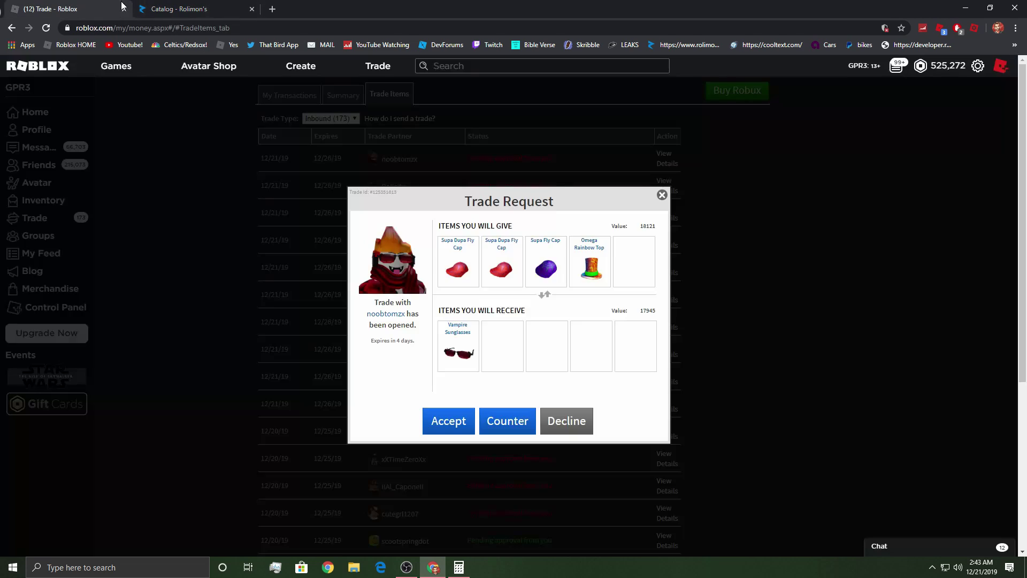
key(ctrl+Tab)
click(584, 418)
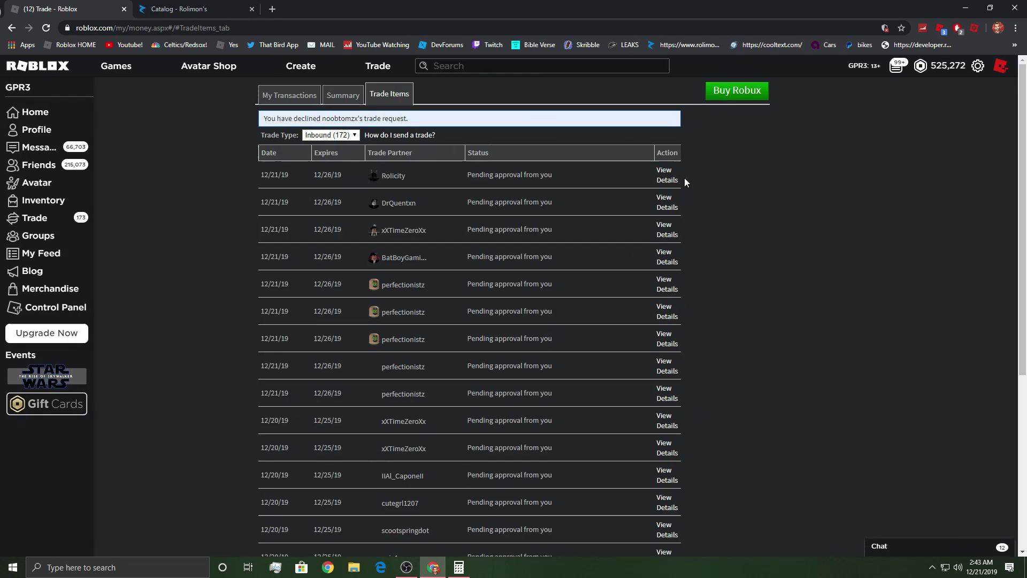
click(661, 172)
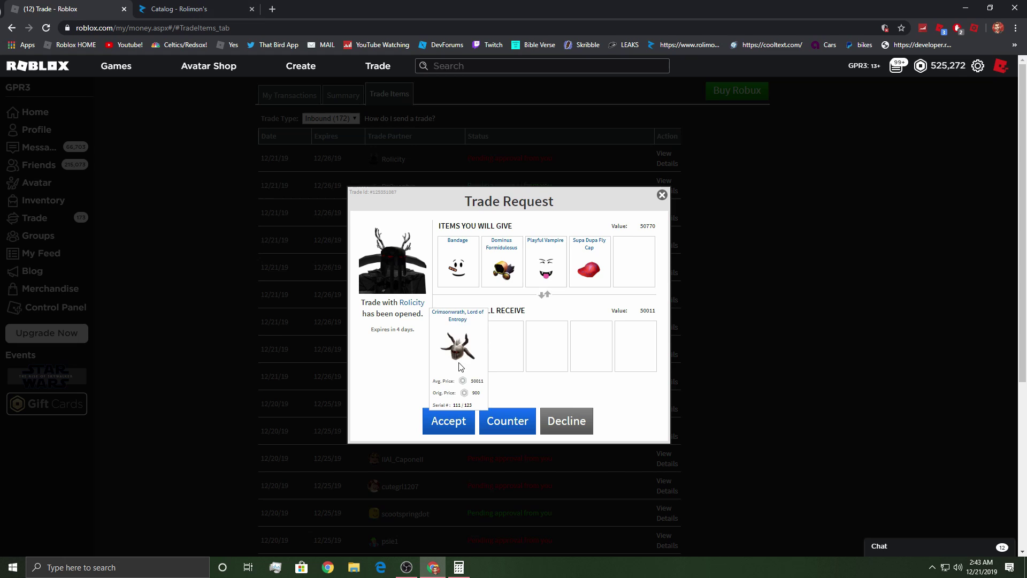
click(201, 9)
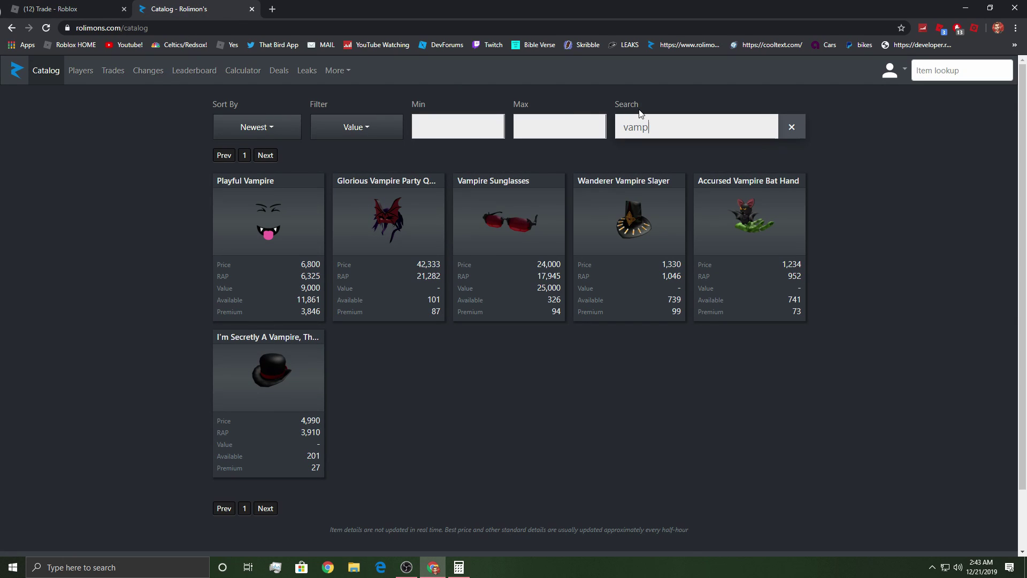
key(BackSpace)
key(BackSpace)
key(BackSpace)
text(lord of e)
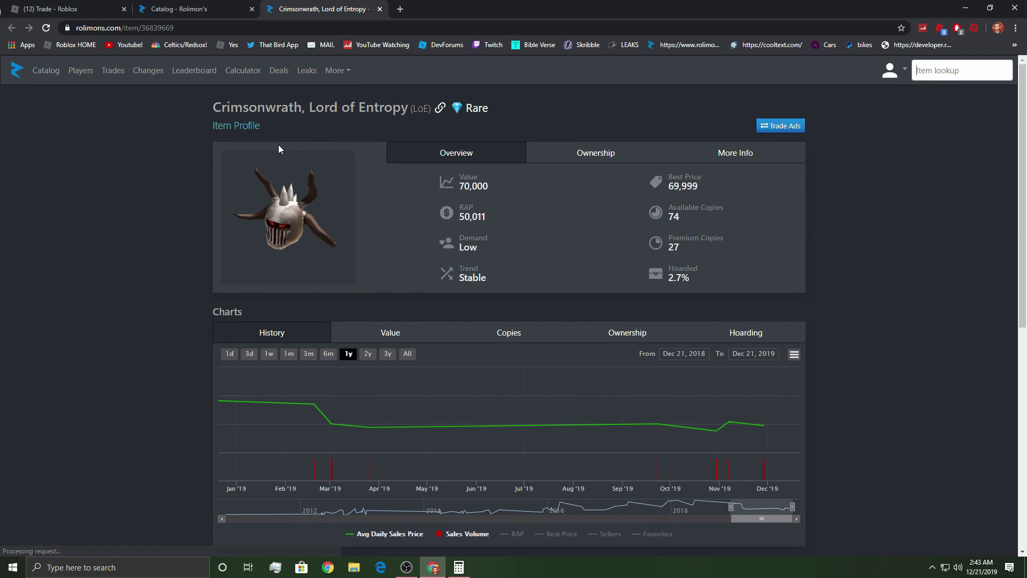
mouse_move(716, 431)
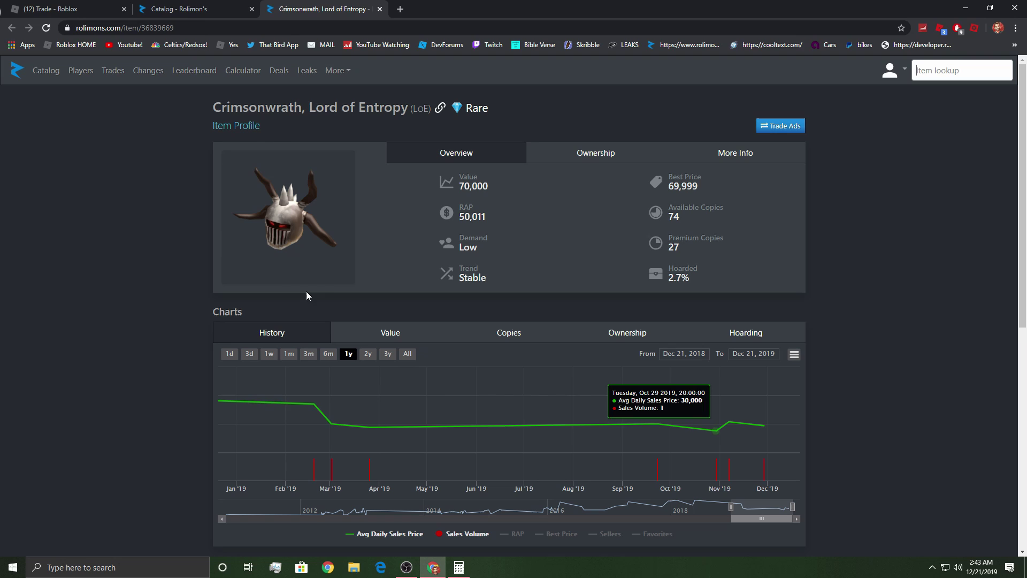
scroll(290, 285, down, 2)
key(ctrl+1)
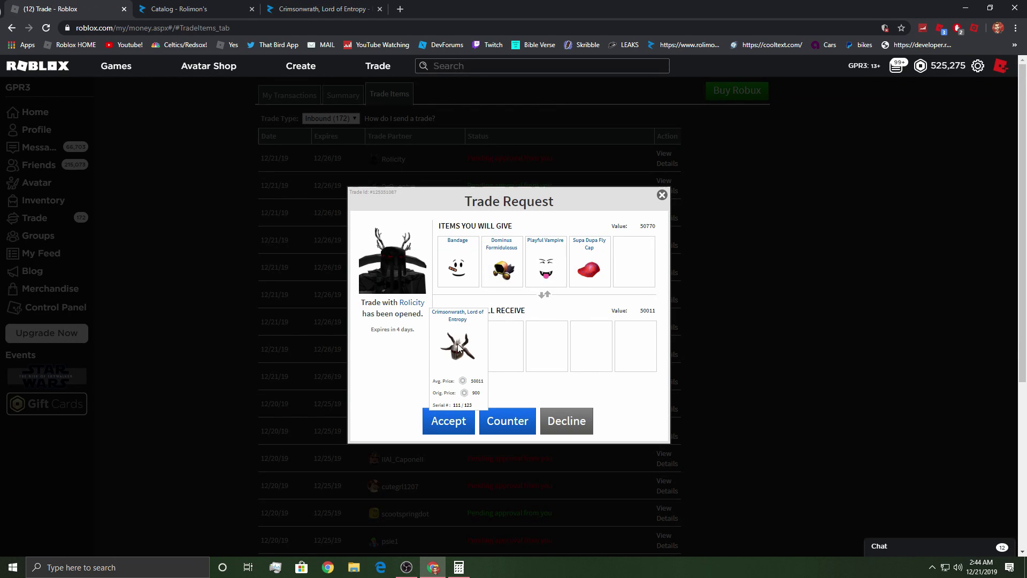
ctrl+click(458, 318)
key(ctrl+2)
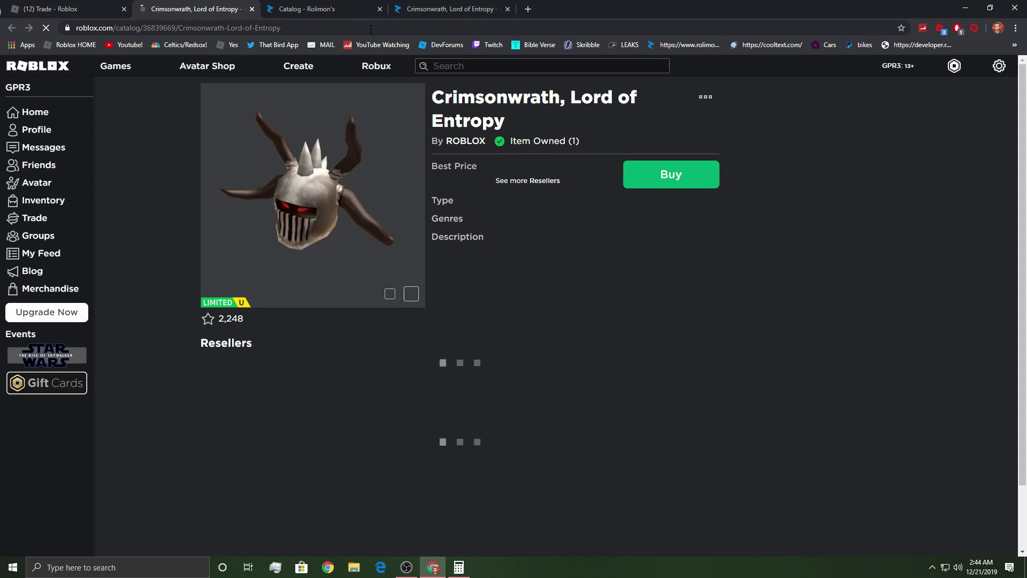
scroll(492, 280, down, 1)
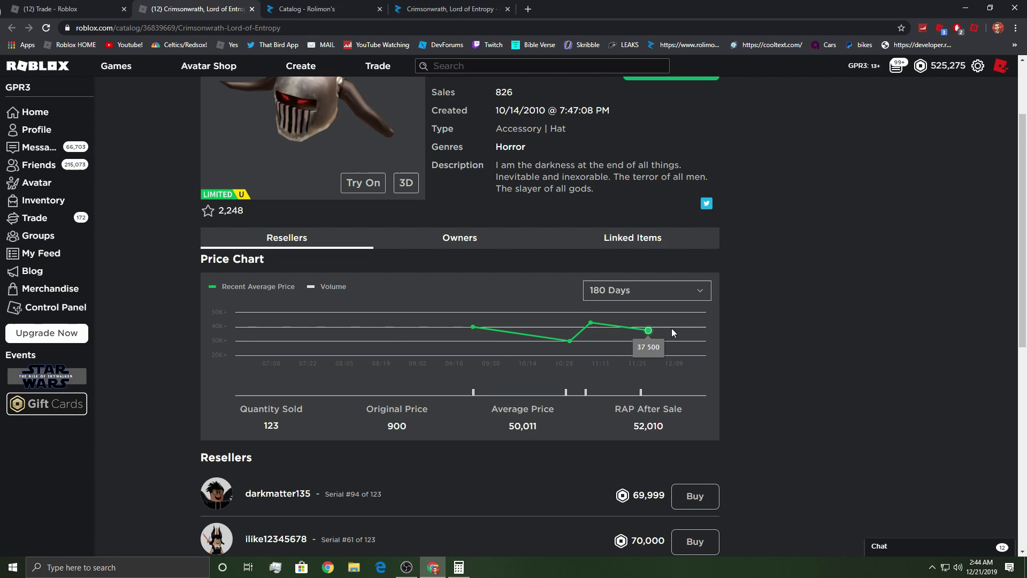
click(252, 9)
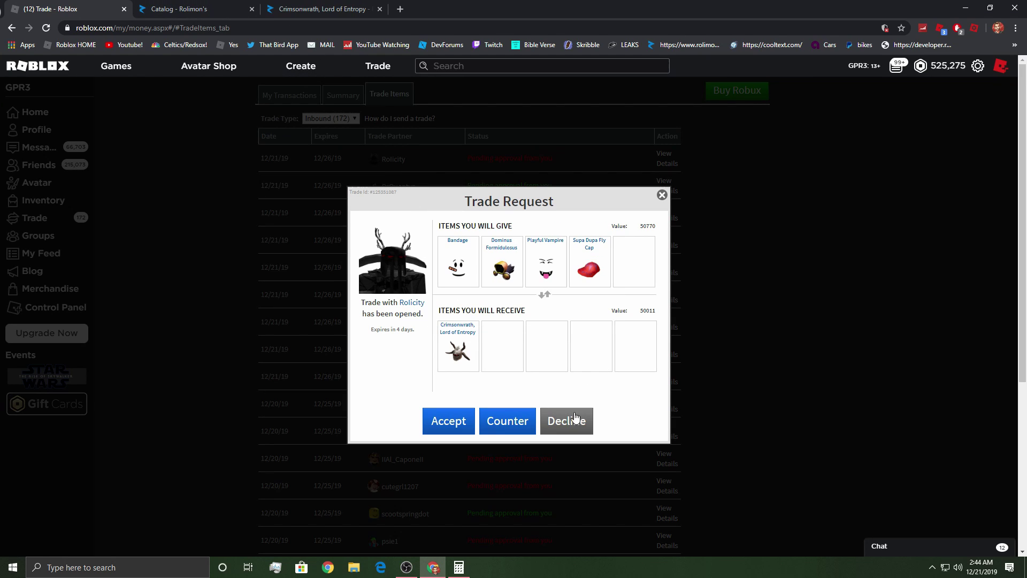
Decline the Crimsonwrath, Overseer Short Sword and following trade requests.
click(567, 421)
click(461, 353)
click(663, 177)
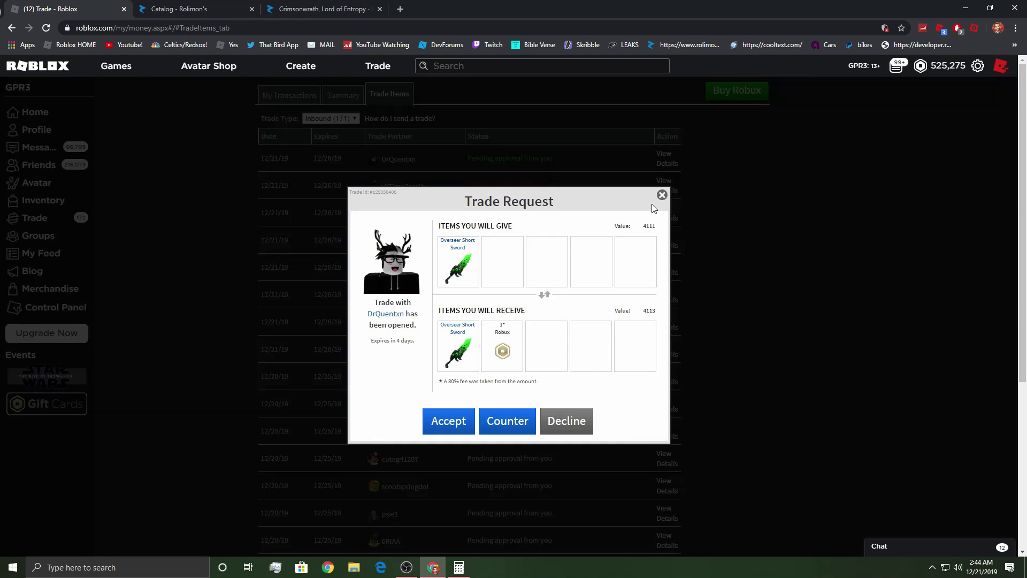
click(567, 420)
click(478, 343)
click(665, 160)
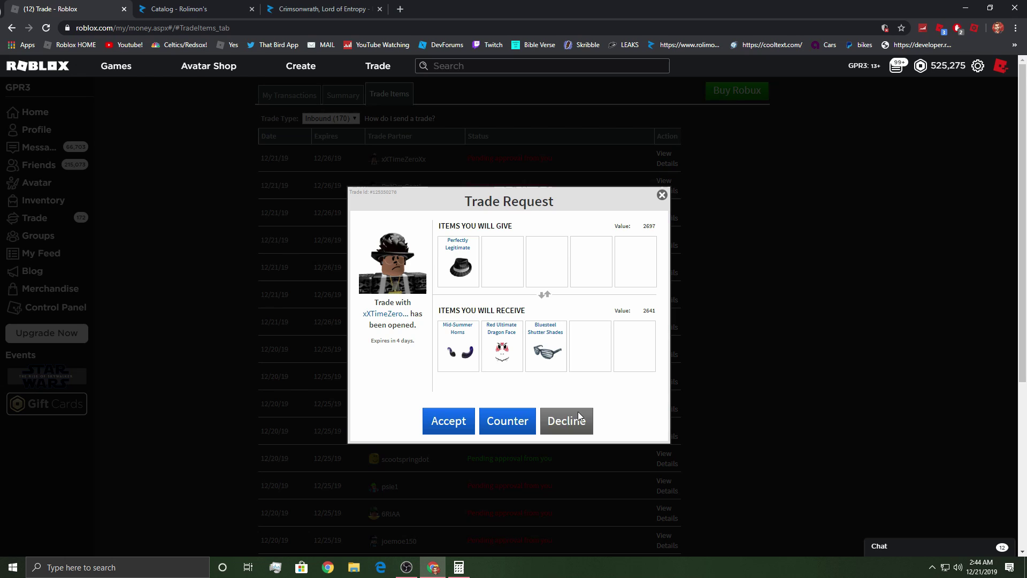
click(567, 421)
click(477, 343)
Start and abandon a counter-offer on the Virtual Commando trade, then decline it.
click(666, 178)
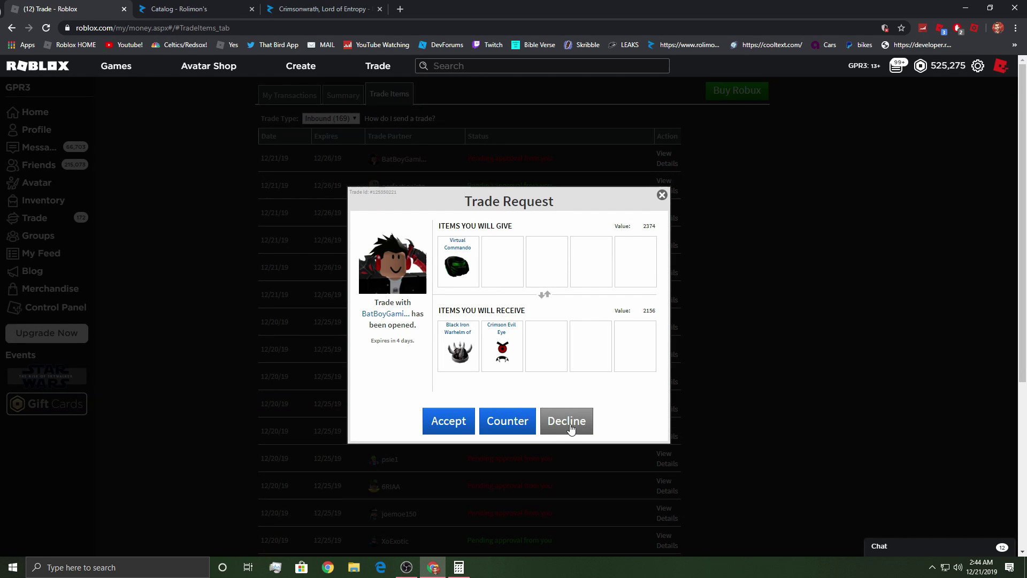
click(507, 421)
drag(277, 11, 504, 90)
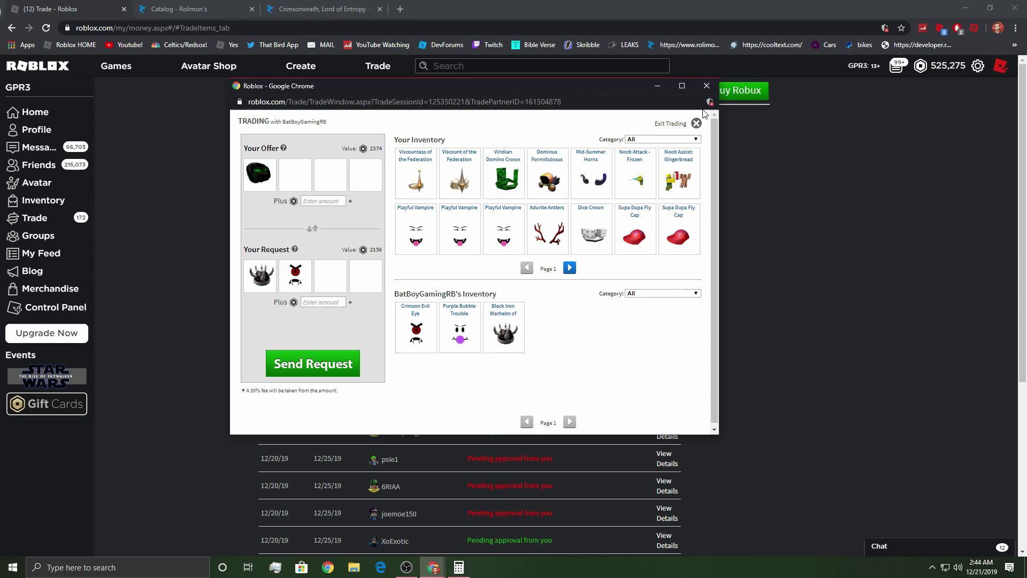
click(706, 85)
click(514, 161)
click(667, 158)
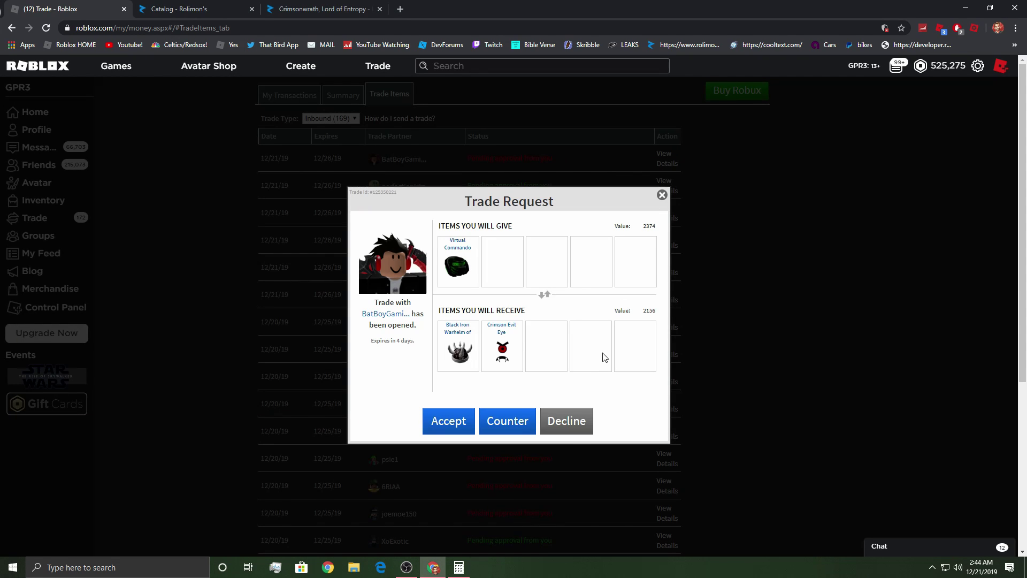
click(567, 421)
Confirm the Virtual Commando decline and decline the next trade request.
click(474, 343)
click(665, 200)
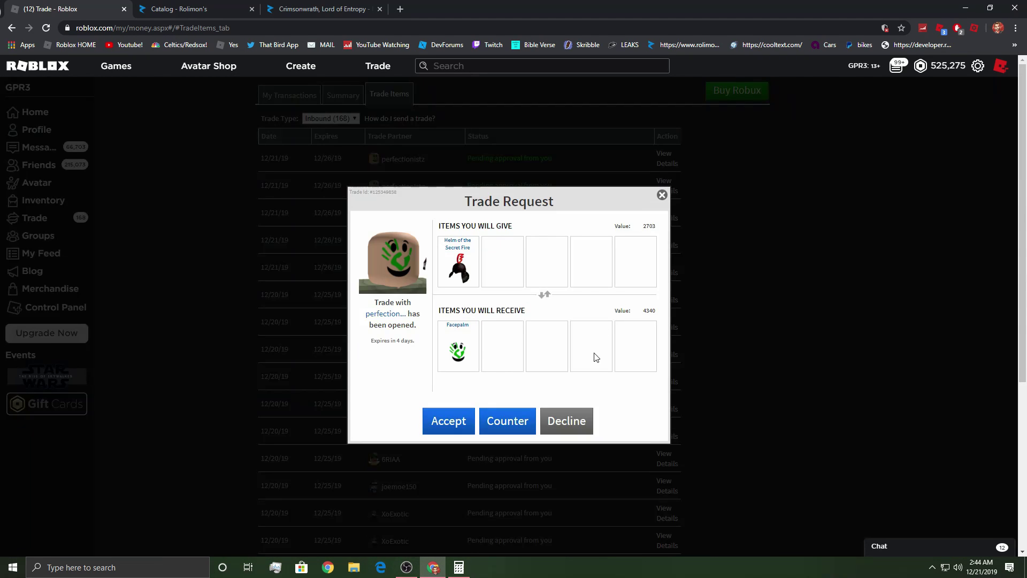
click(568, 421)
click(473, 342)
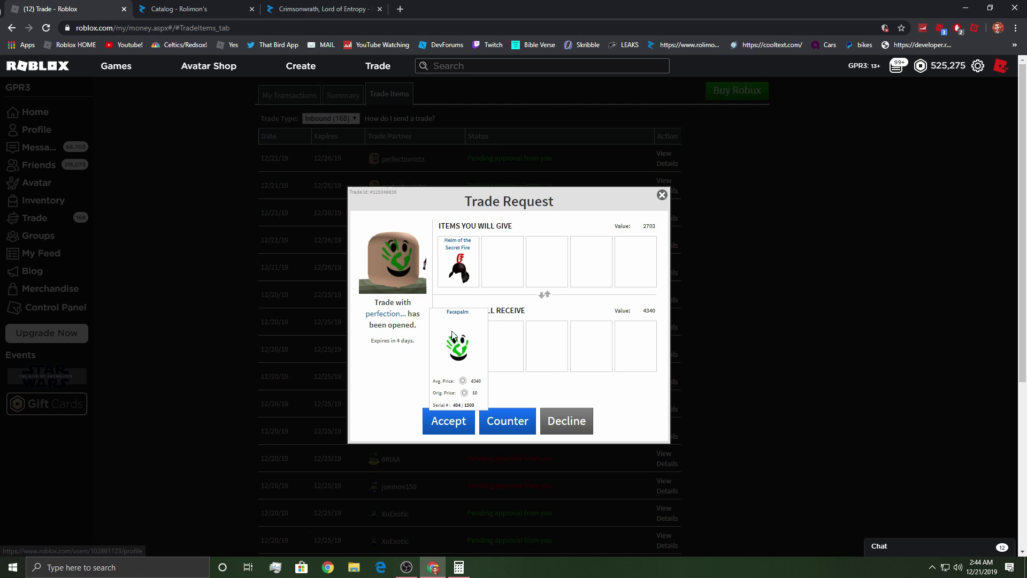
Check Facepalm and Helm of the Secret Fire prices, then accept that trade.
middle_click(461, 306)
middle_click(458, 261)
click(240, 9)
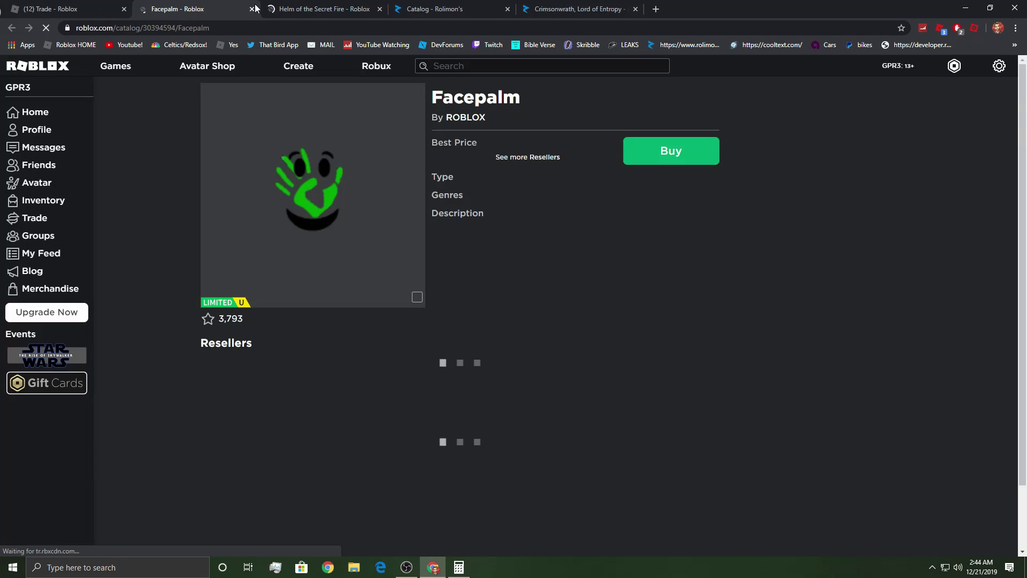
scroll(223, 173, down, 2)
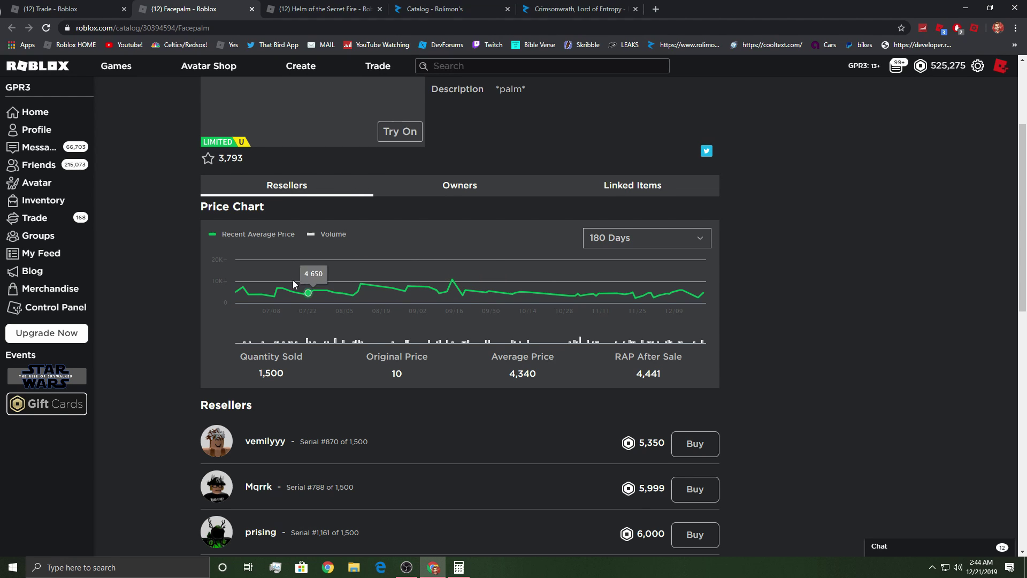
scroll(297, 285, down, 2)
scroll(281, 277, up, 2)
scroll(271, 285, up, 2)
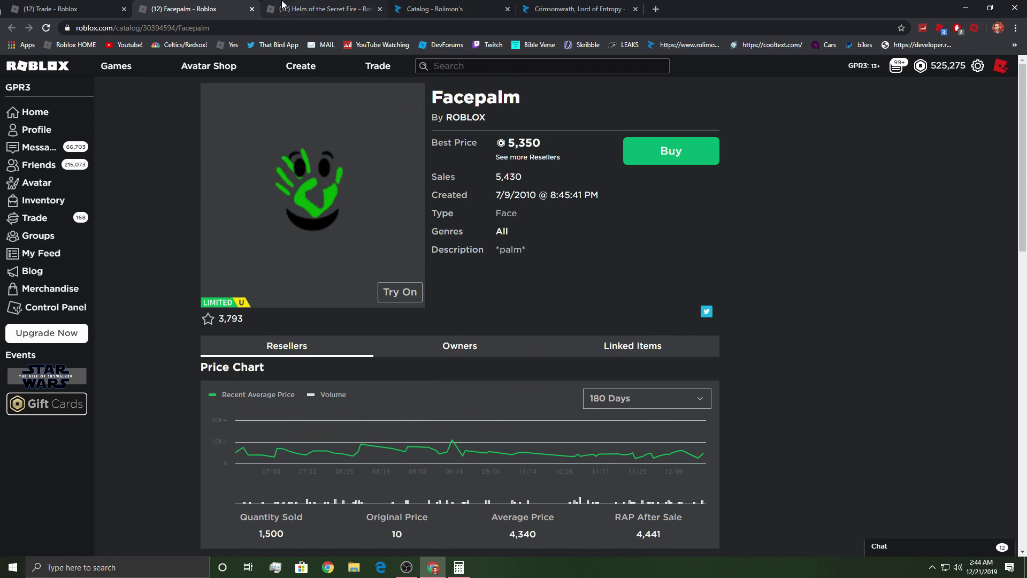
click(251, 10)
scroll(522, 274, down, 2)
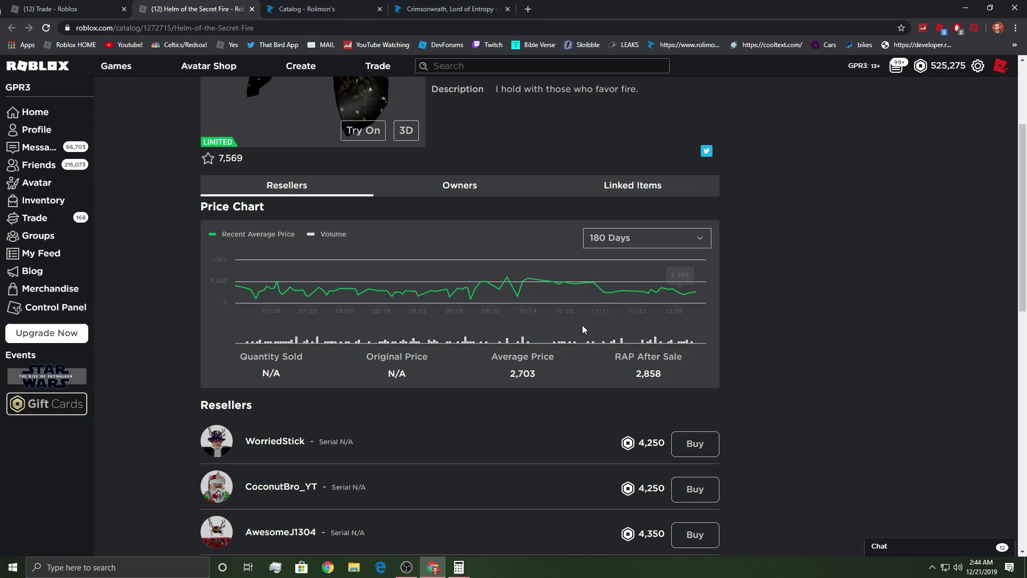
scroll(582, 324, up, 2)
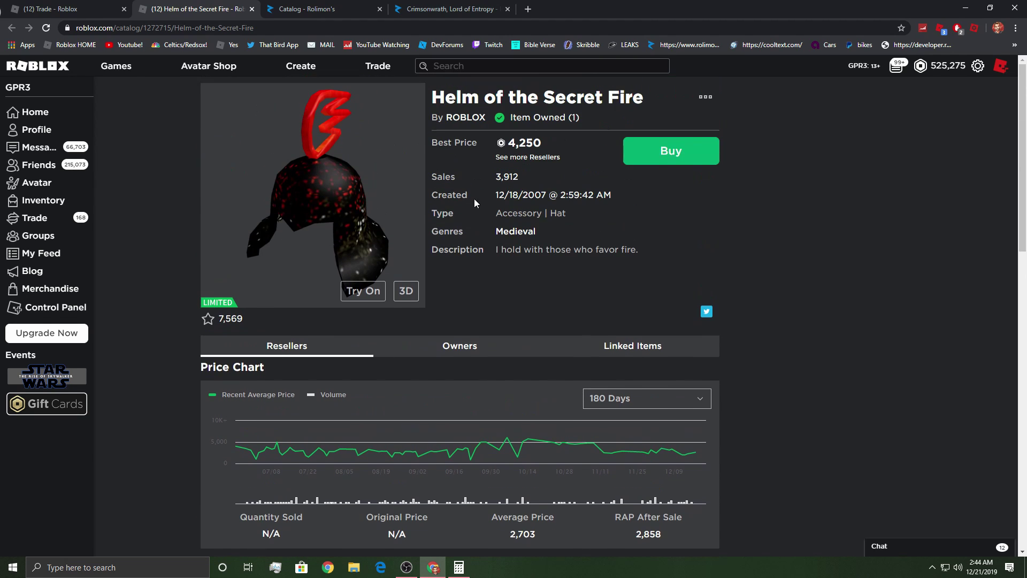
click(252, 9)
click(449, 421)
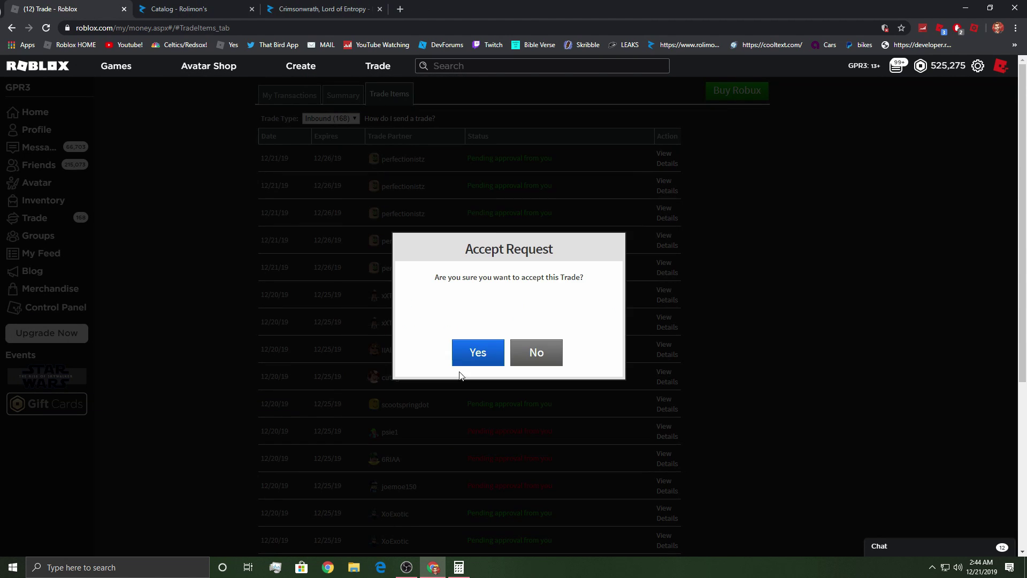
click(475, 351)
click(665, 183)
Decline the next few inbound trade requests, confirming each with Yes.
click(567, 420)
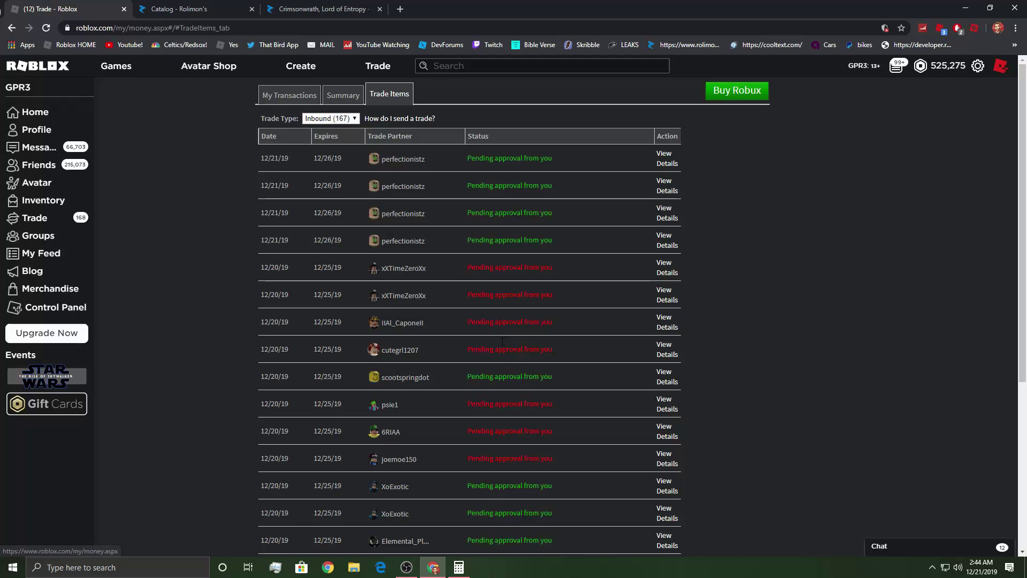
click(667, 170)
click(567, 421)
click(475, 344)
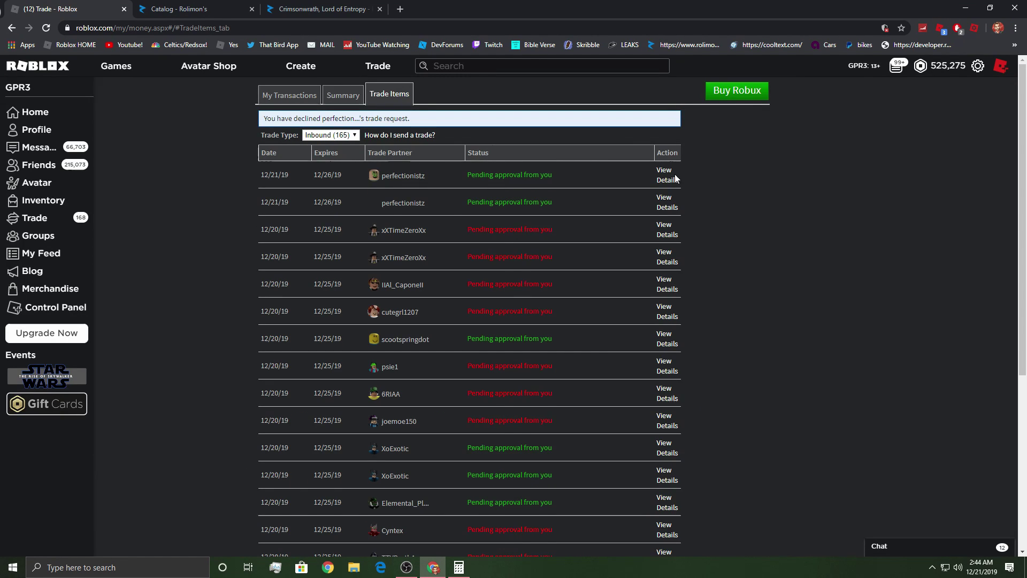
click(666, 172)
click(581, 422)
click(481, 341)
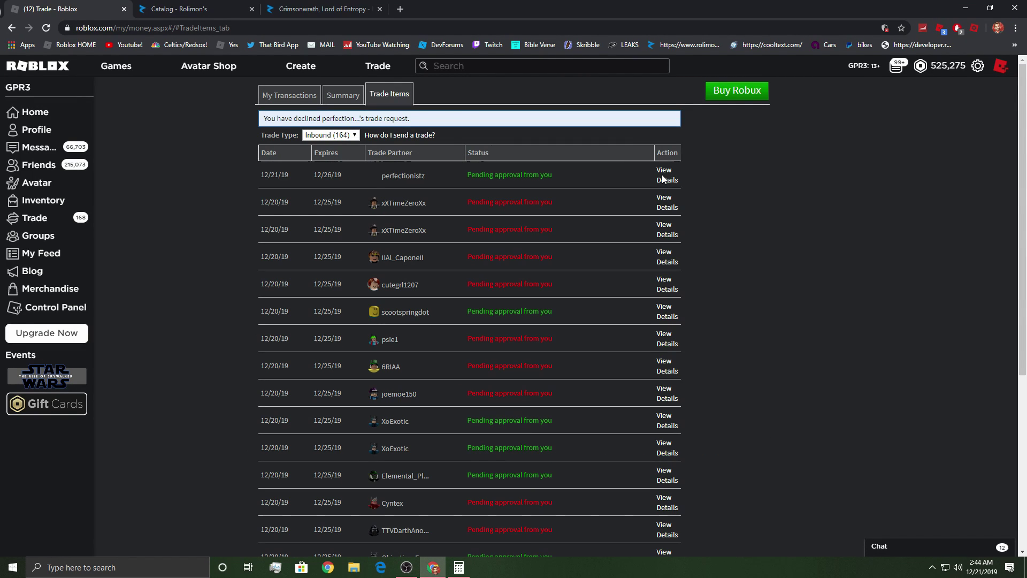
click(666, 173)
Decline the Helm of the Secret Fire and Noob Attack - Frozen trade requests.
click(569, 420)
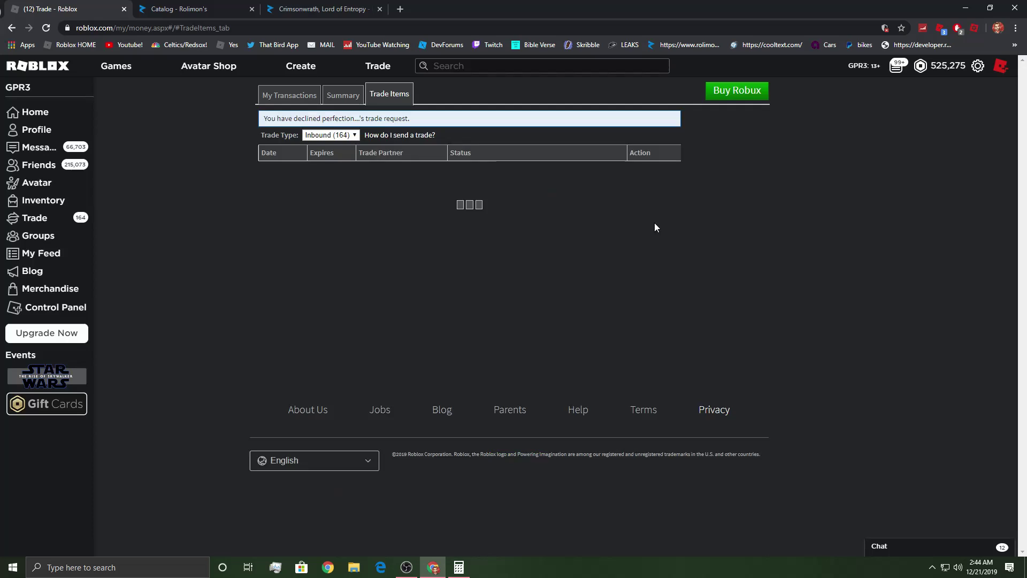
click(663, 179)
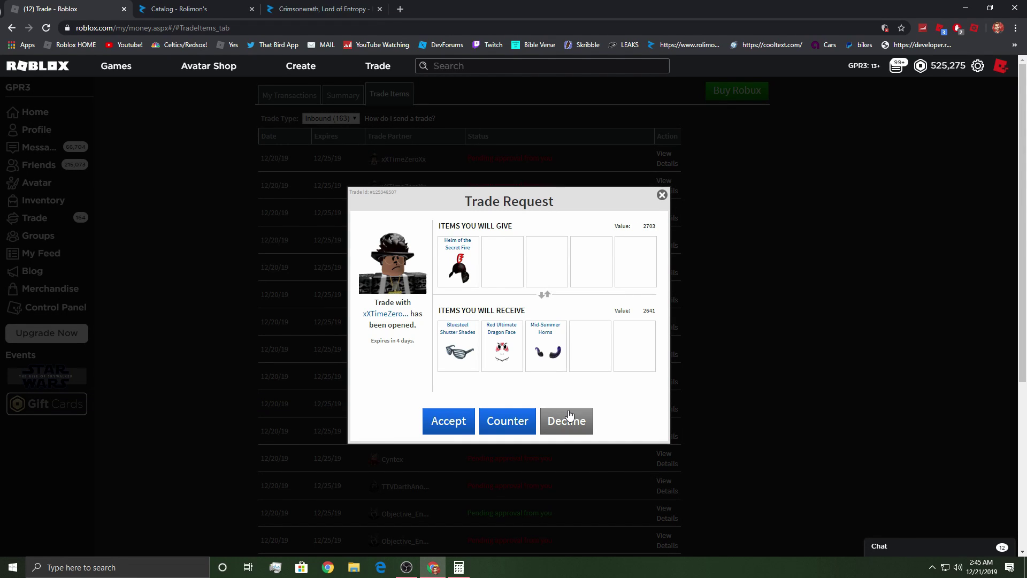
click(566, 419)
click(479, 343)
click(667, 178)
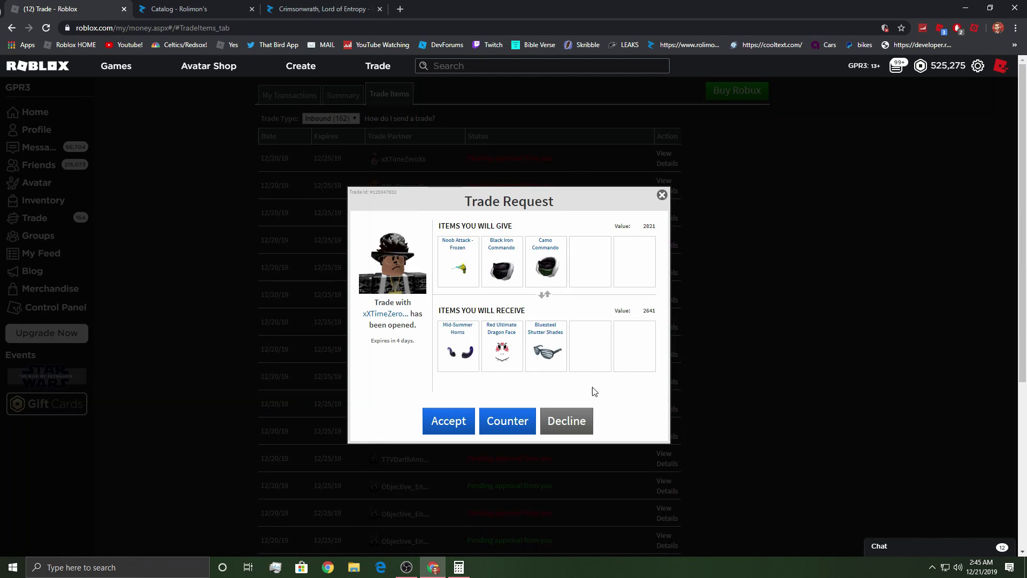
click(569, 420)
click(666, 173)
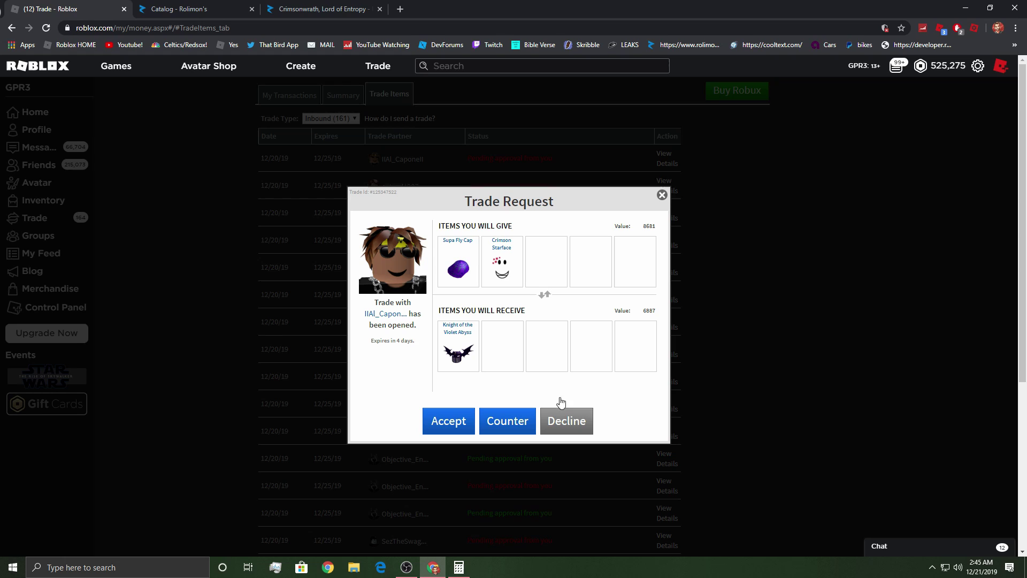
Close the Rolimon's Crimsonwrath page and search the catalog for 'knight'.
click(298, 8)
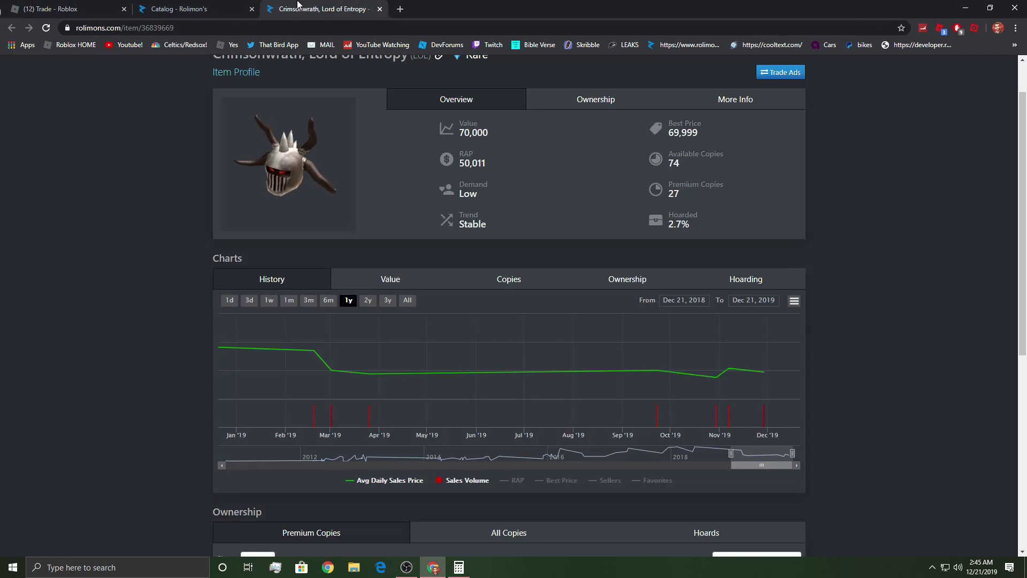
click(382, 10)
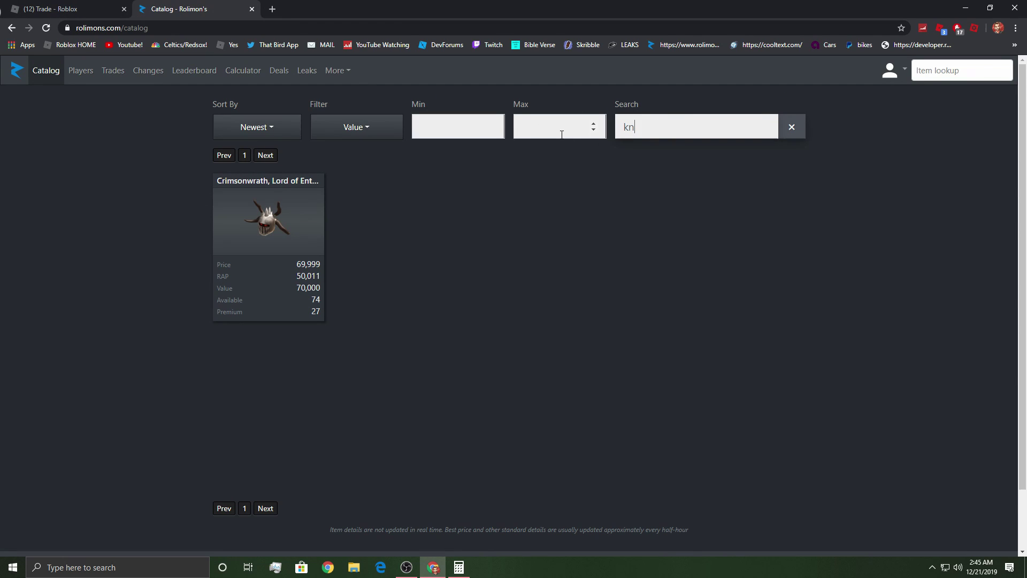
text(ifgr)
key(BackSpace)
key(BackSpace)
key(BackSpace)
text(g)
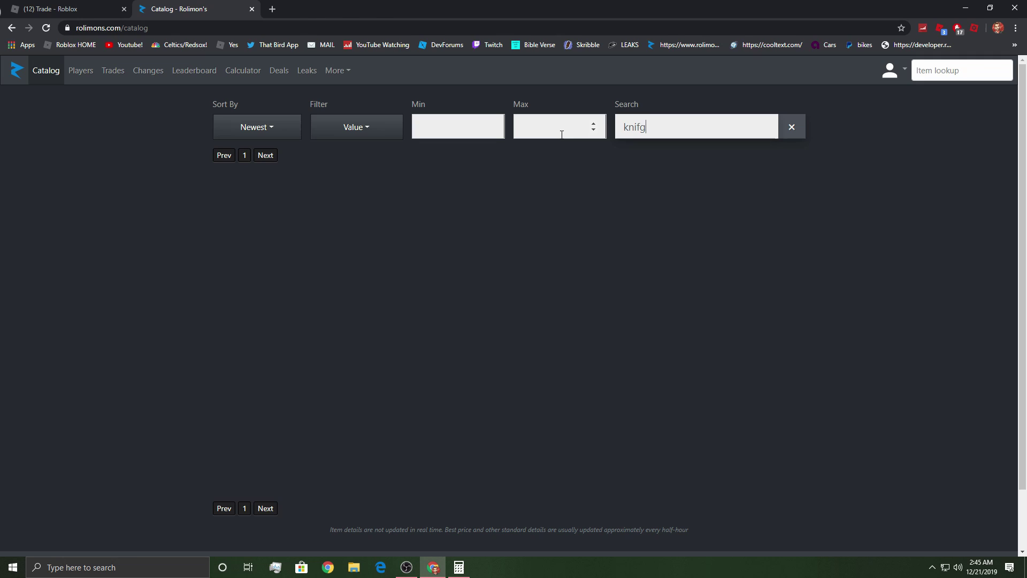
text(ht)
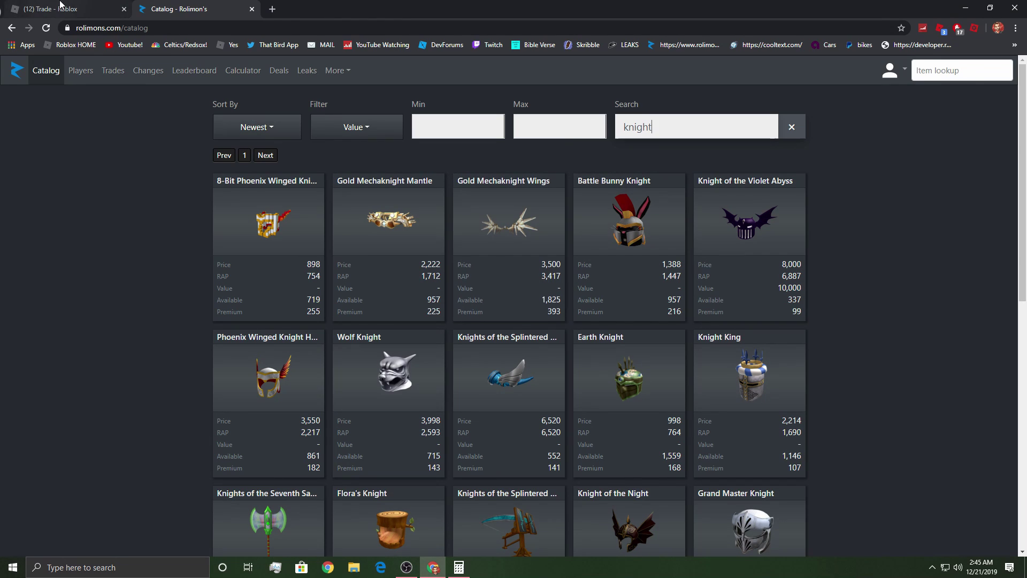
click(63, 9)
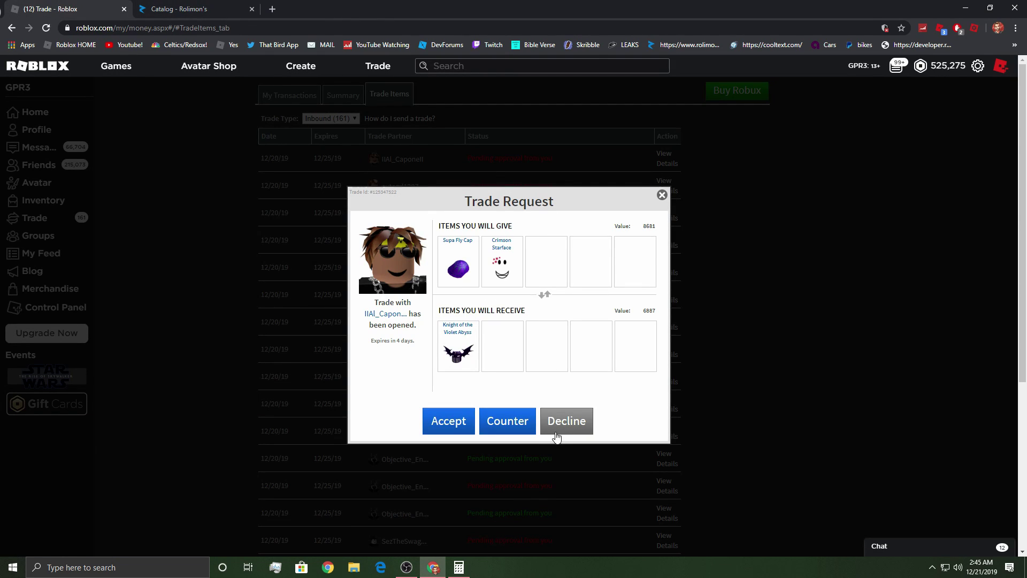
click(556, 431)
click(478, 343)
click(667, 176)
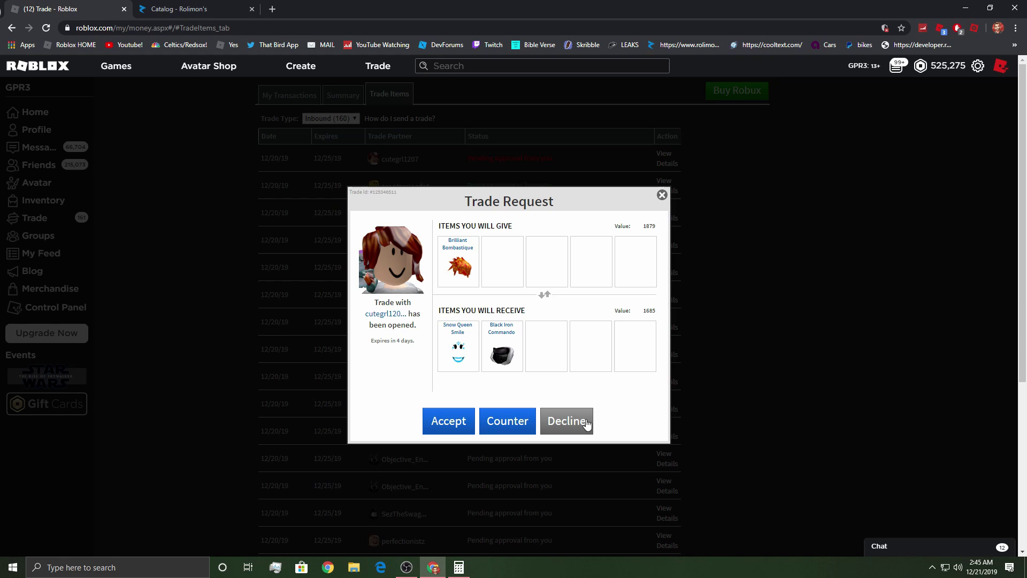
click(587, 425)
click(476, 343)
click(666, 157)
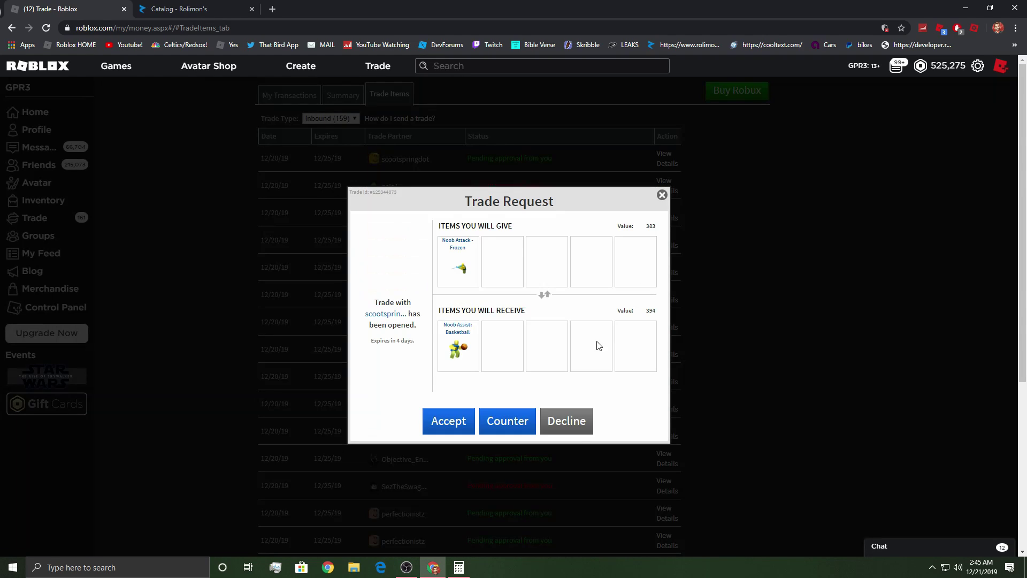
click(578, 431)
click(477, 342)
click(668, 174)
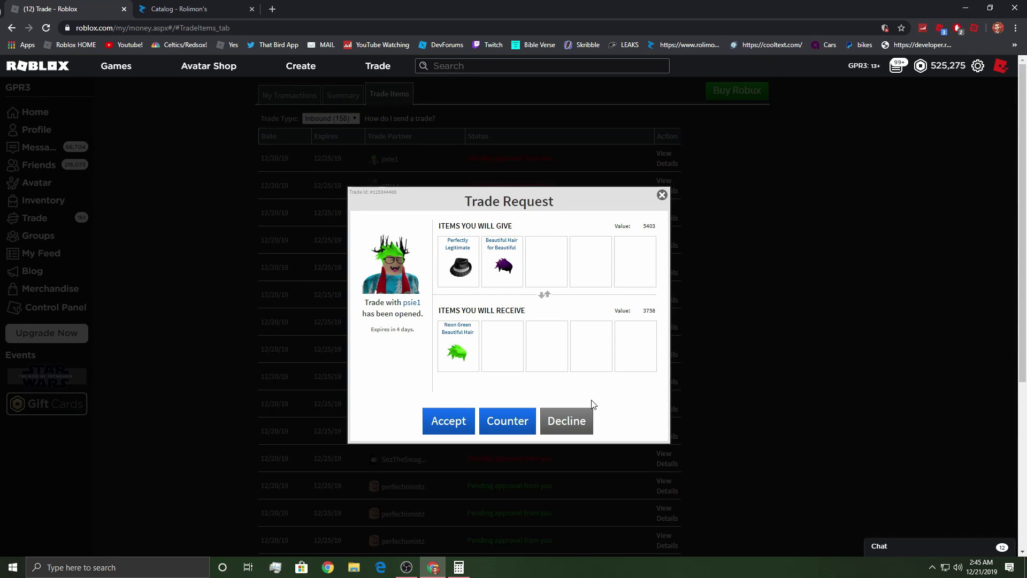
click(566, 421)
click(479, 343)
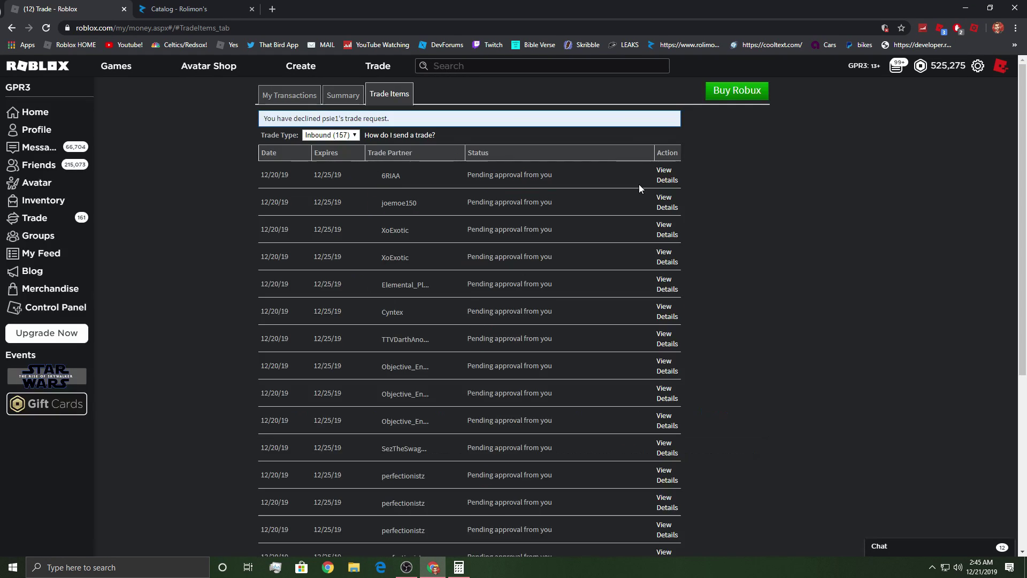
Look up Supa Dupa Fly Cap (7,000) and Viridian Domino Crown (16,000) on Rolimon's, then return to the trade.
click(664, 176)
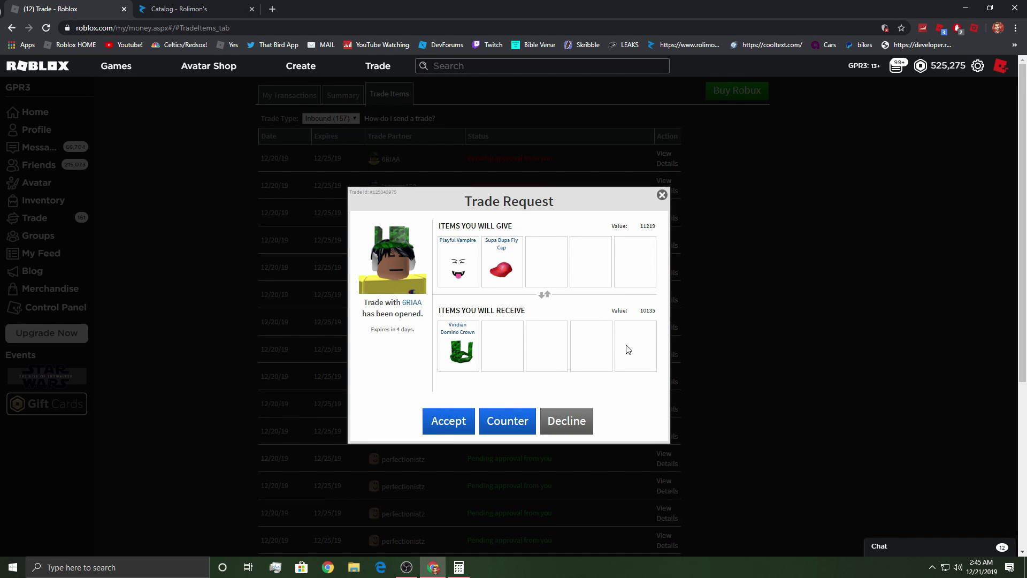
key(ctrl+Tab)
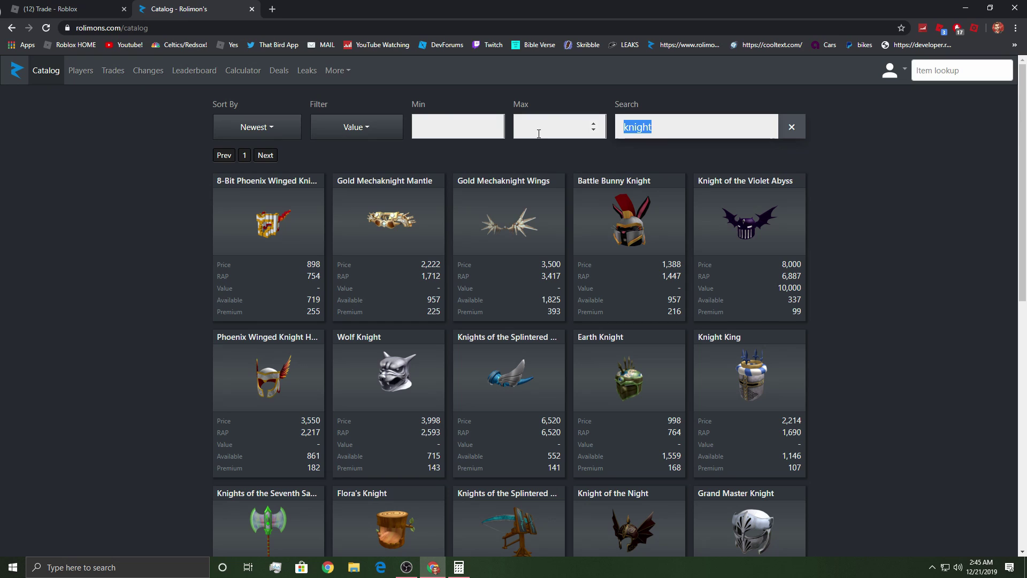
text(sup)
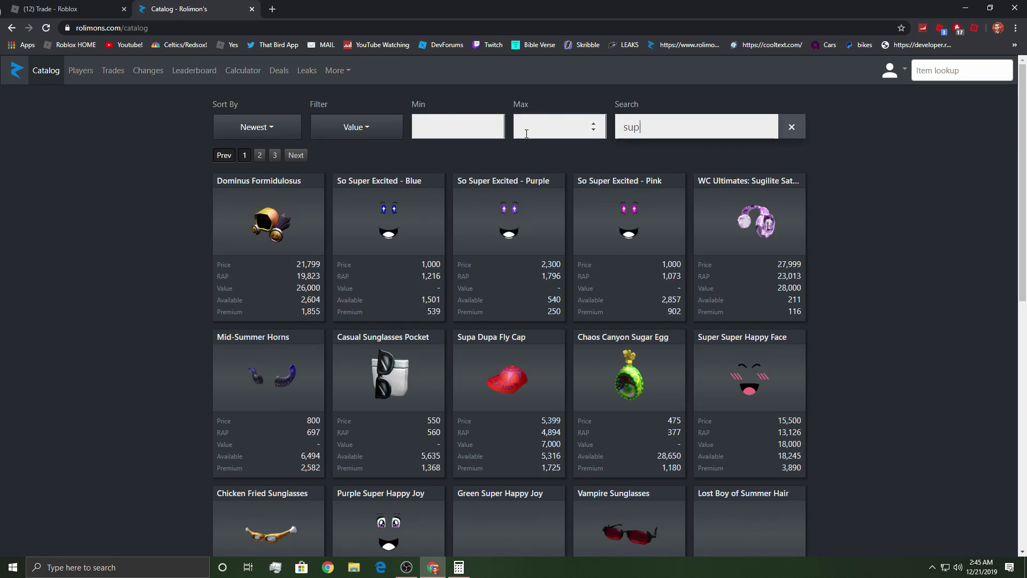
text(a)
key(BackSpace)
key(BackSpace)
key(BackSpace)
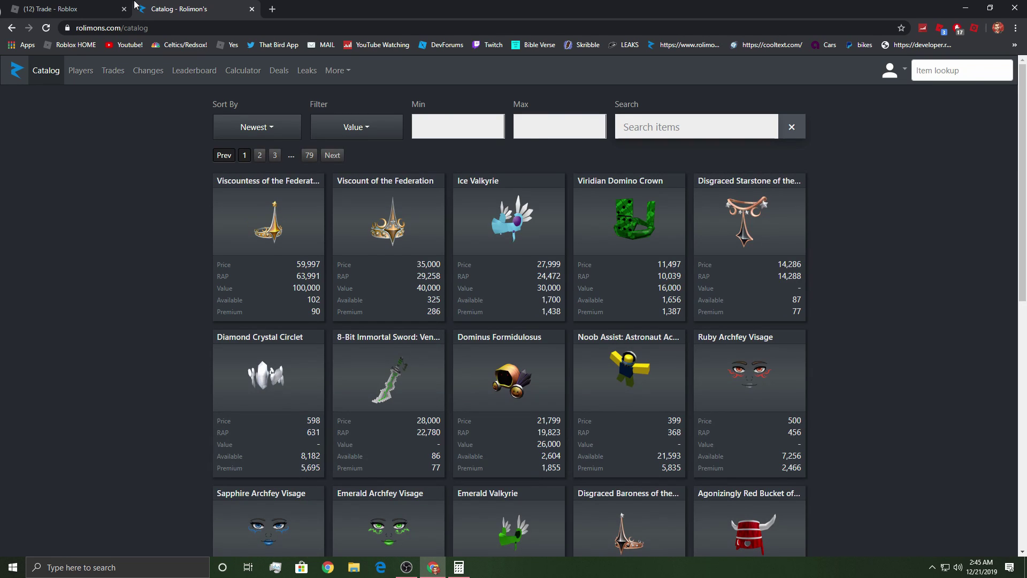
key(ctrl+Tab)
click(196, 7)
text(vird)
key(BackSpace)
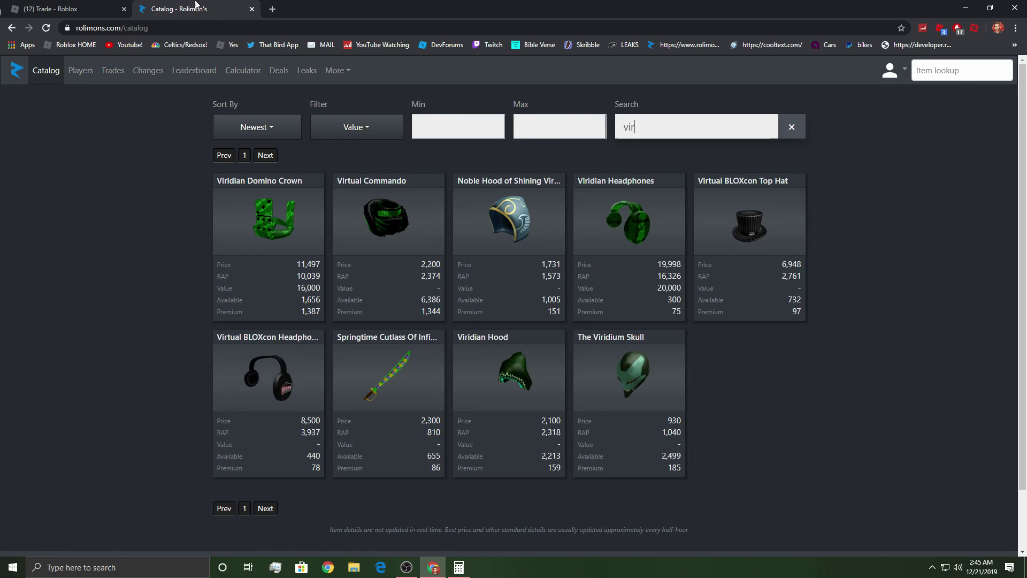
text(i)
key(ctrl+Tab)
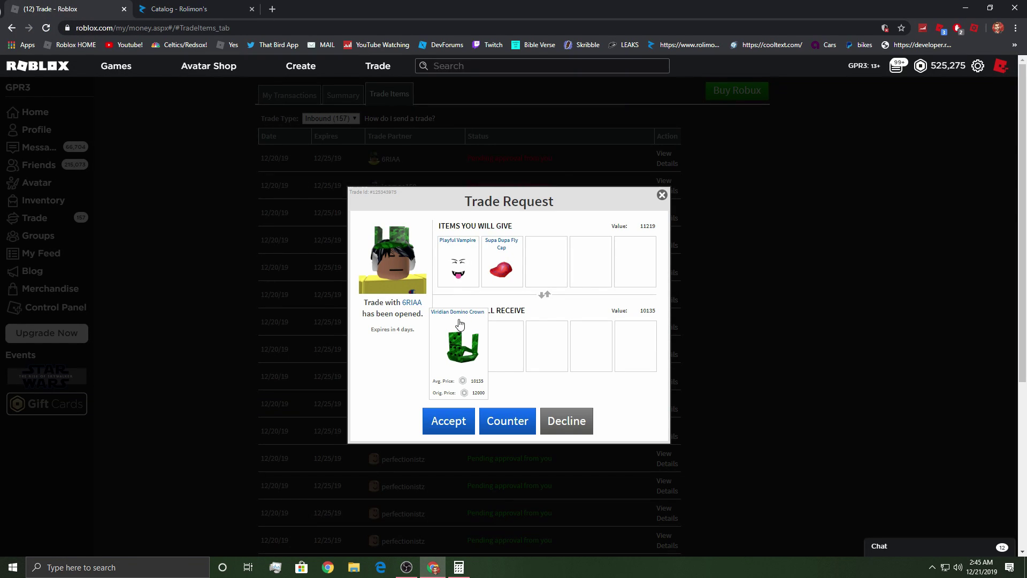
Open the crown, Playful Vampire and Supa Dupa Fly Cap pages and view more crown resellers.
middle_click(460, 342)
middle_click(456, 257)
middle_click(494, 262)
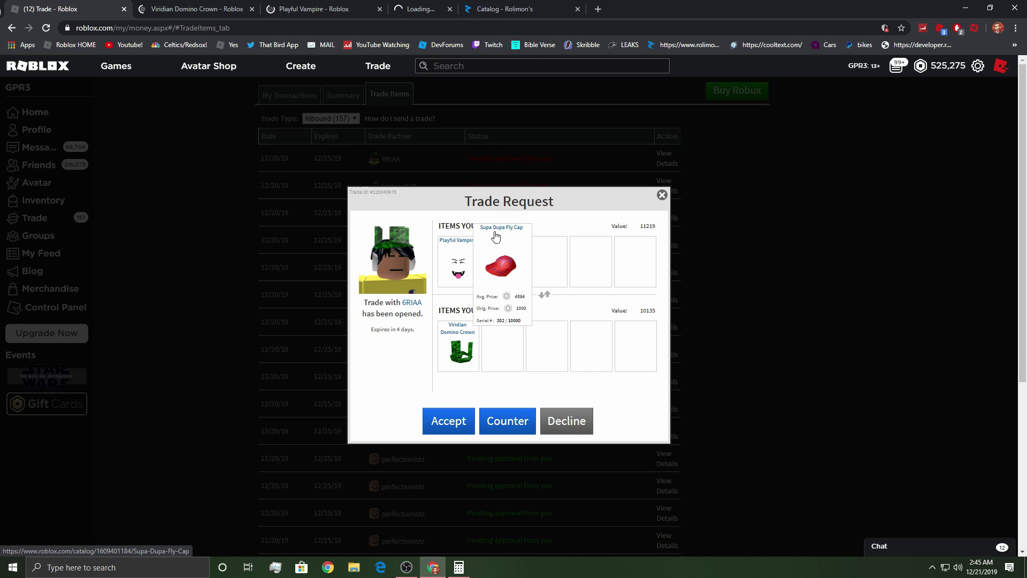
click(221, 9)
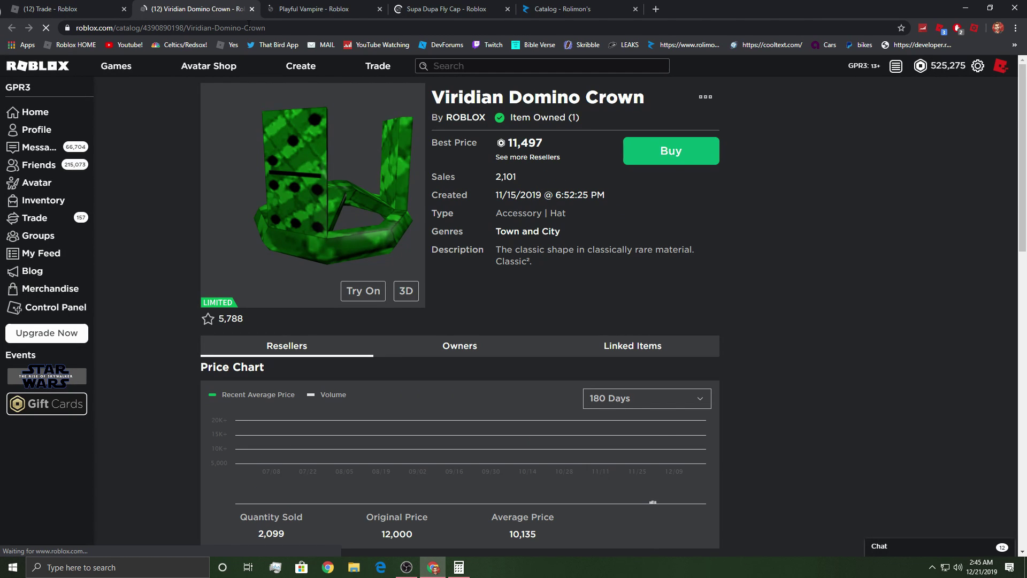
scroll(219, 193, down, 2)
scroll(219, 192, down, 1)
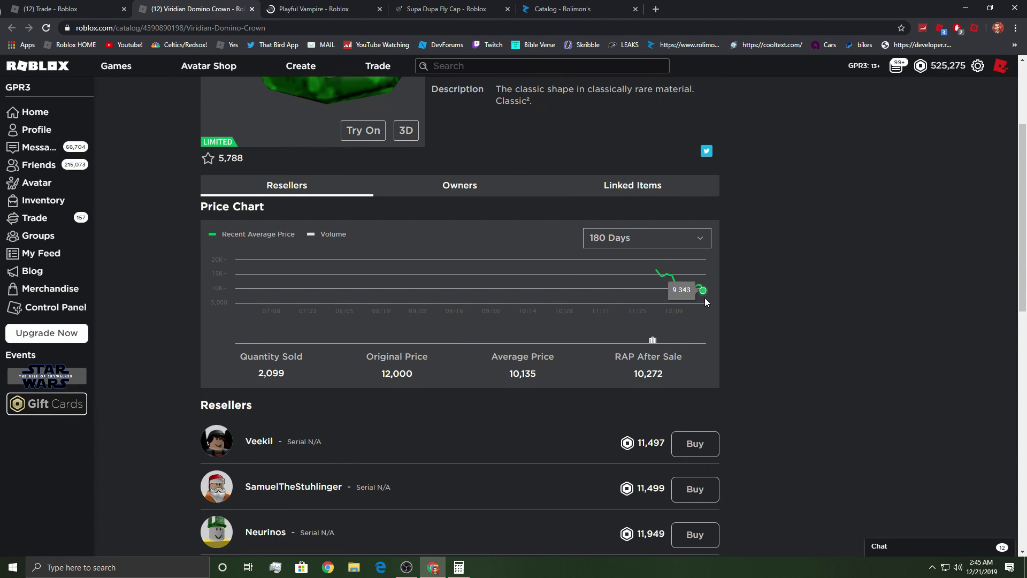
scroll(686, 303, down, 3)
scroll(677, 306, down, 3)
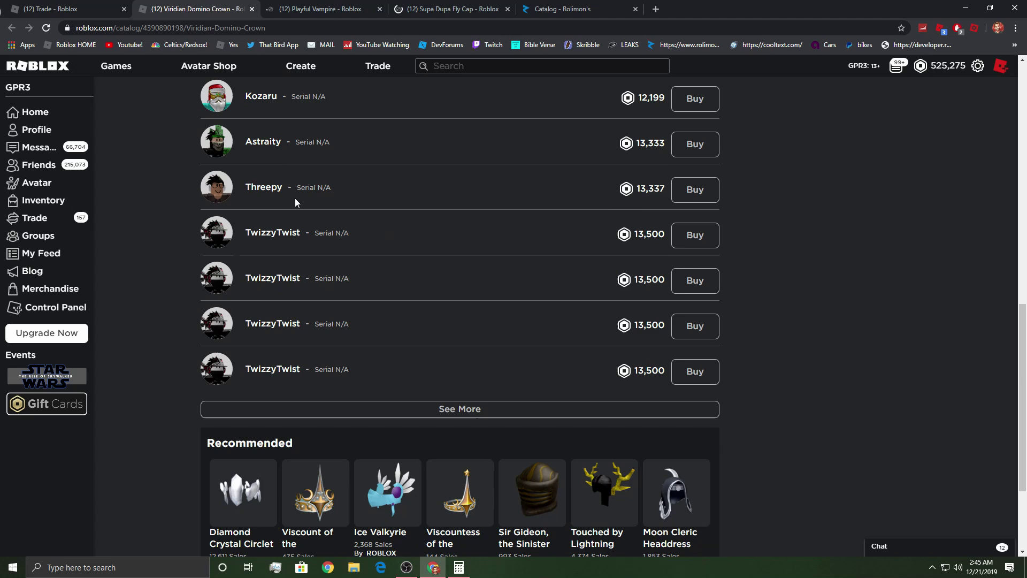
scroll(294, 201, up, 3)
scroll(298, 265, down, 4)
click(323, 358)
scroll(241, 322, down, 1)
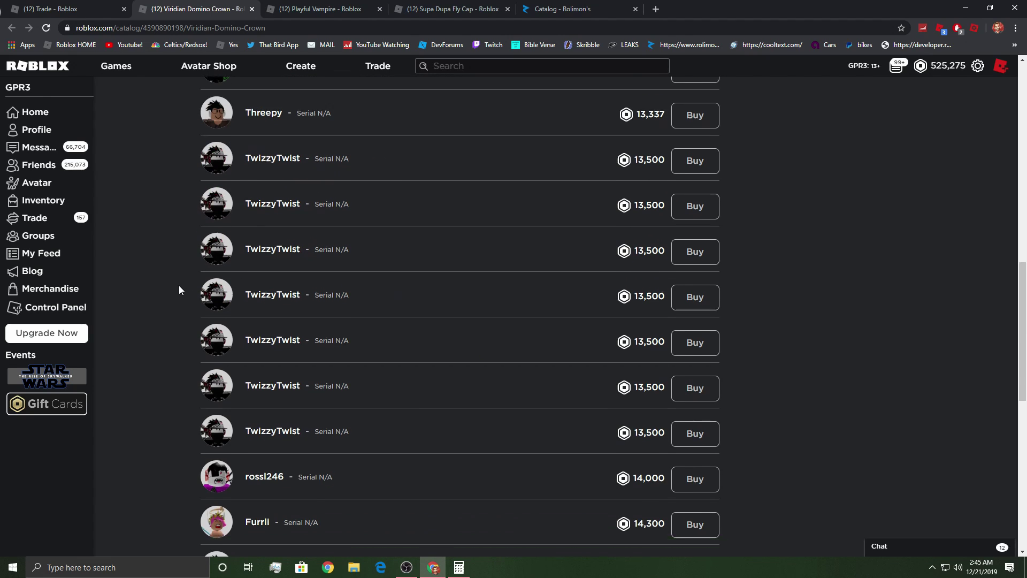
scroll(180, 285, down, 2)
scroll(209, 241, up, 2)
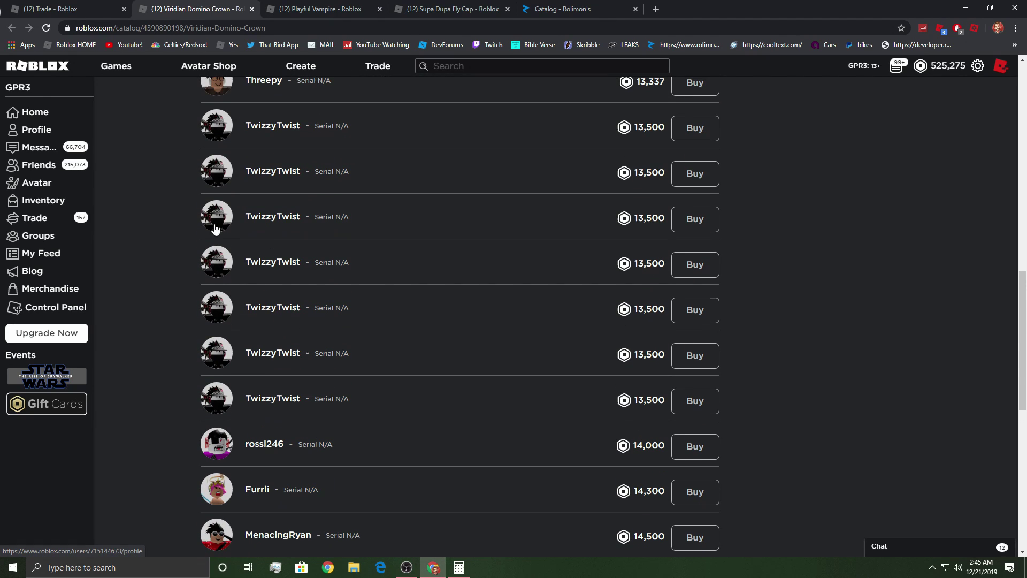
scroll(204, 186, down, 2)
scroll(197, 225, up, 4)
scroll(195, 233, up, 10)
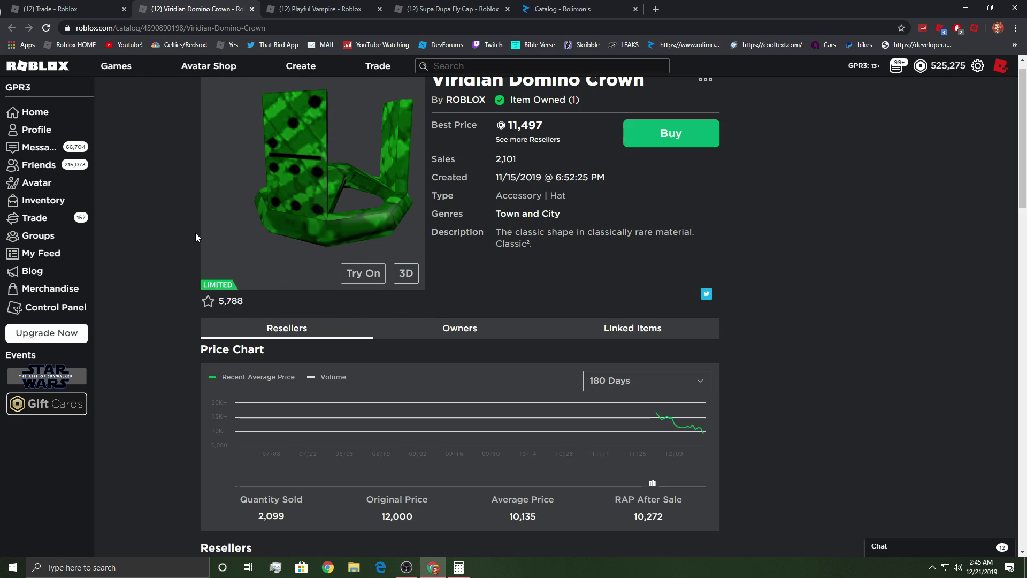
Close the three item pages and reopen the Viridian Domino Crown page.
click(253, 10)
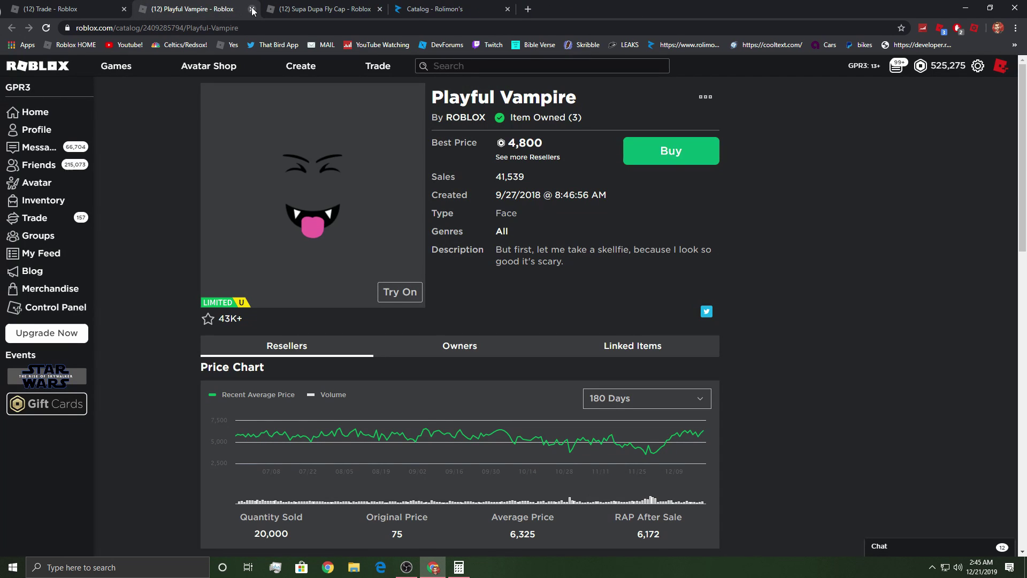
click(253, 9)
click(252, 9)
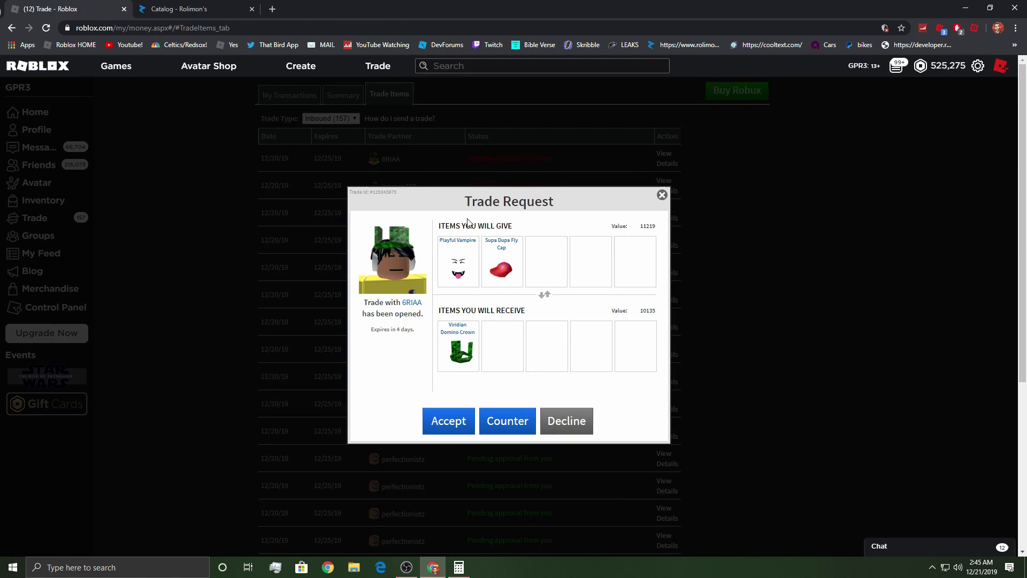
middle_click(458, 328)
click(241, 9)
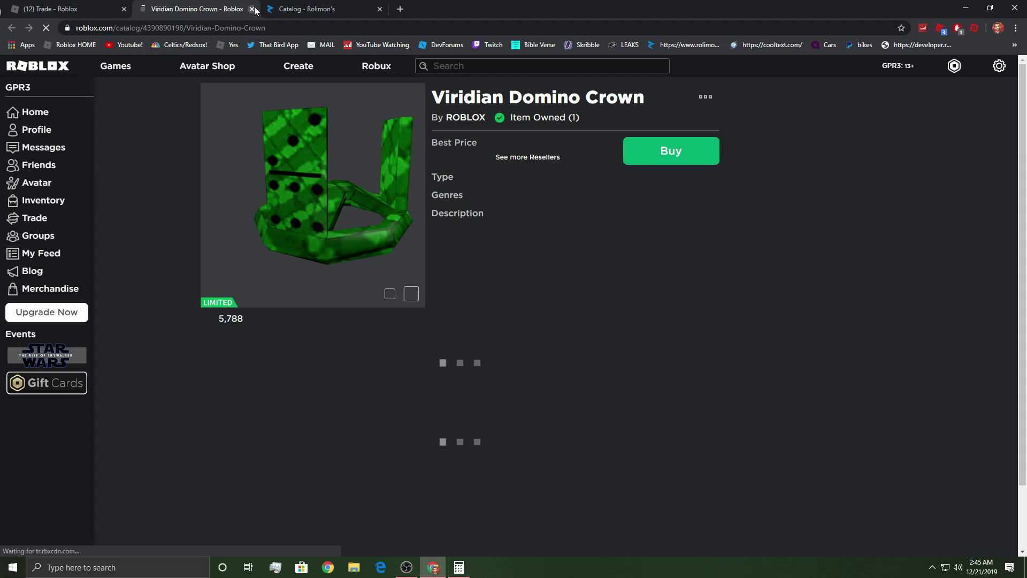
Close the crown page and decline the crown trade and the next request.
click(254, 10)
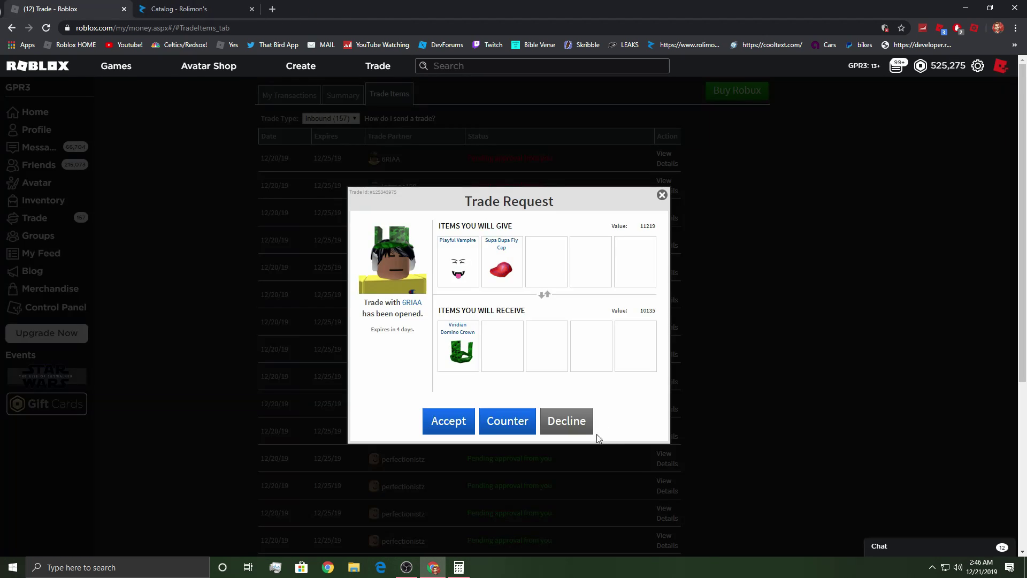
click(568, 420)
click(667, 177)
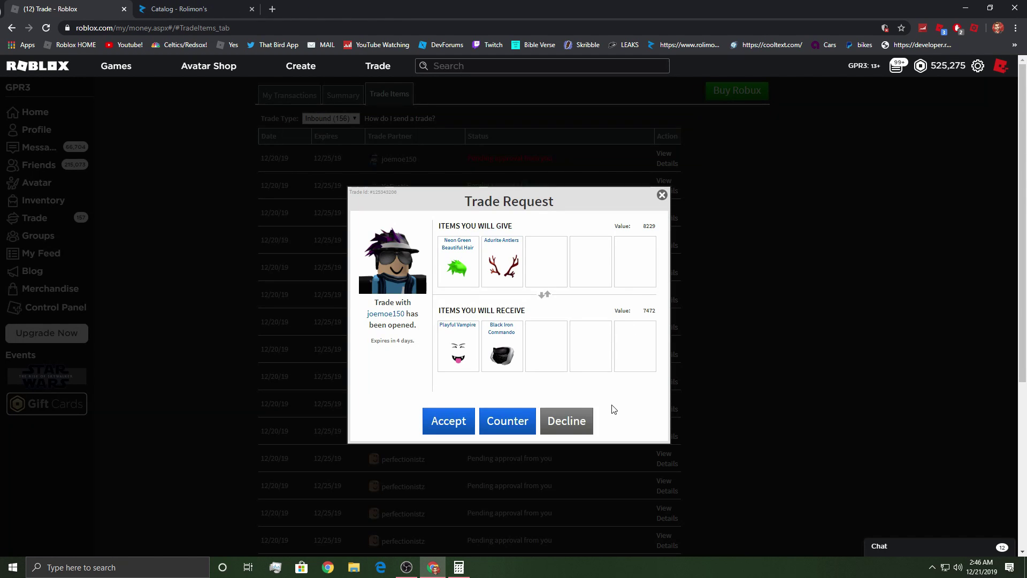
click(568, 420)
click(478, 344)
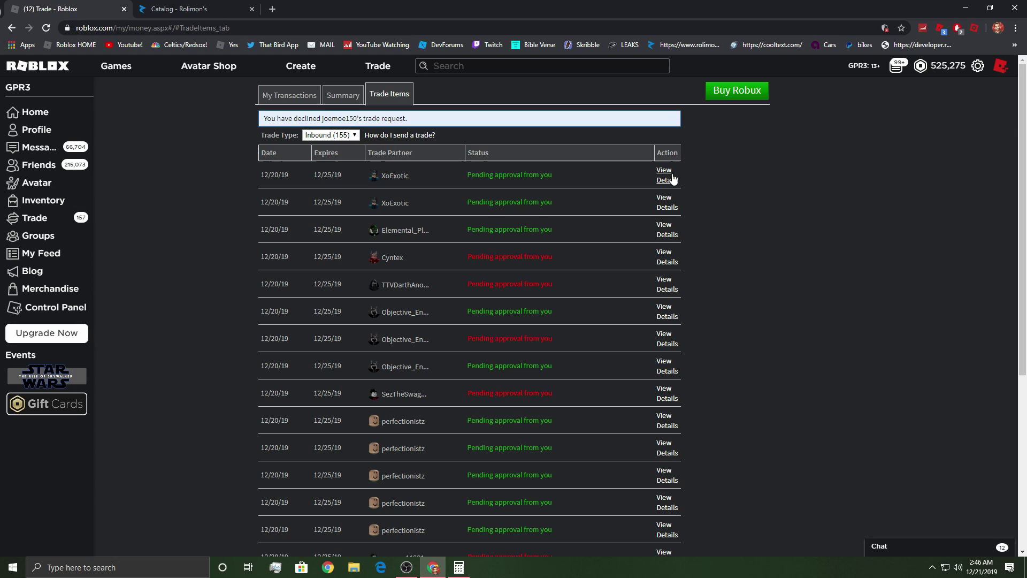
Check the next trade's item values on Rolimon's, then decline it.
click(667, 175)
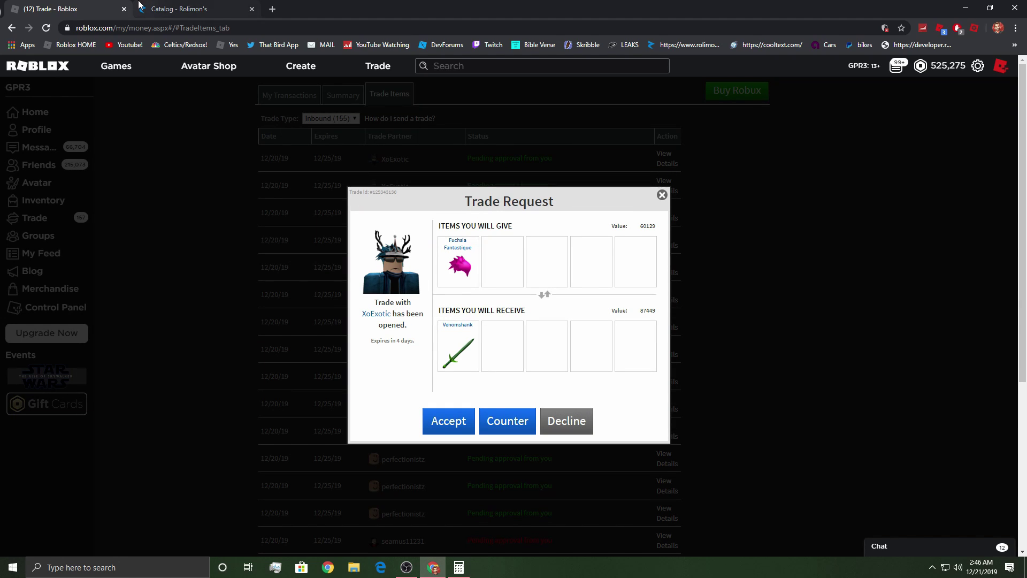
click(160, 9)
text(en)
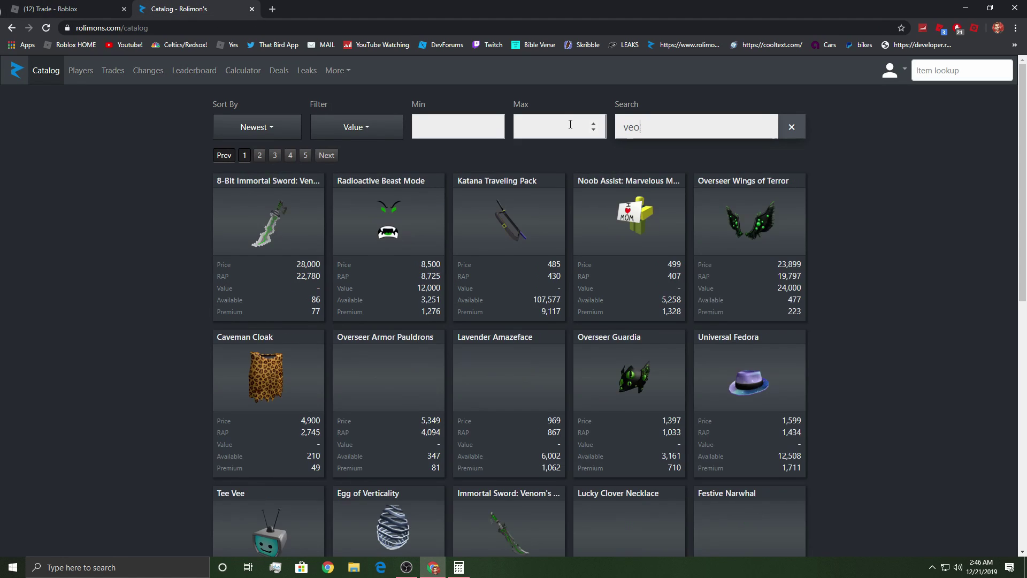
text(om)
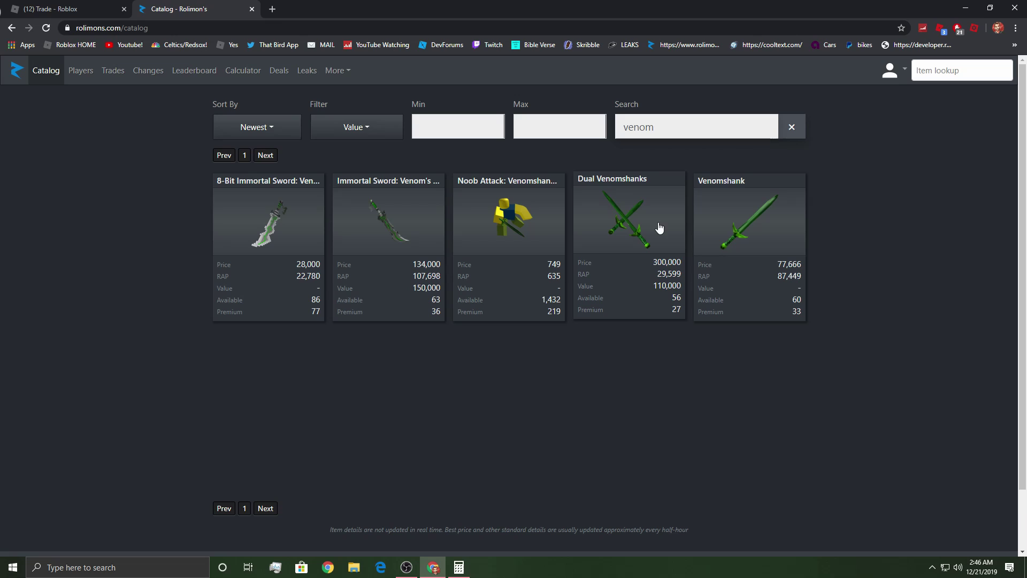
click(113, 9)
click(567, 434)
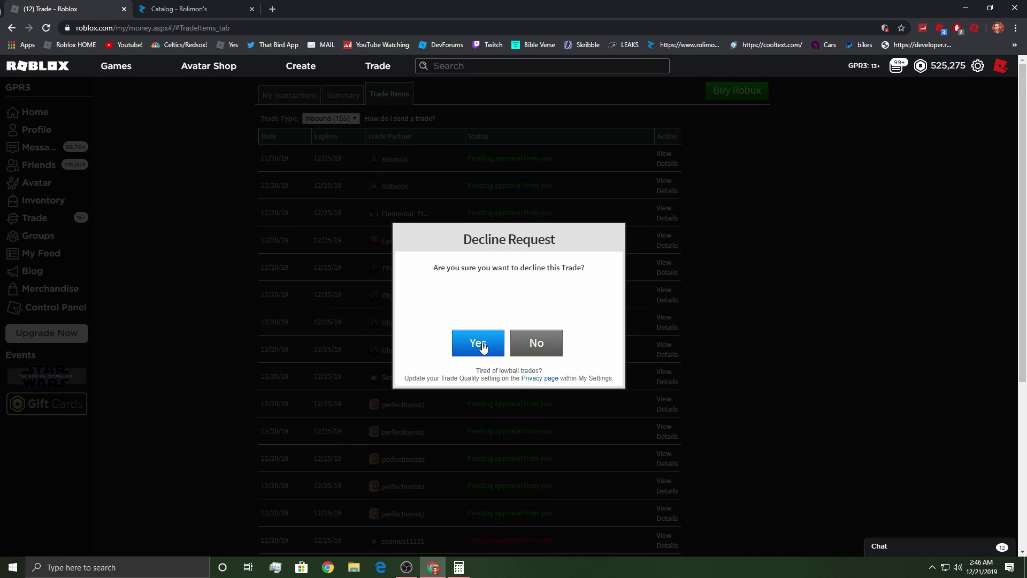
click(471, 342)
Compare the Disgraced Baroness trade's values on Rolimon's and decline that request.
click(668, 173)
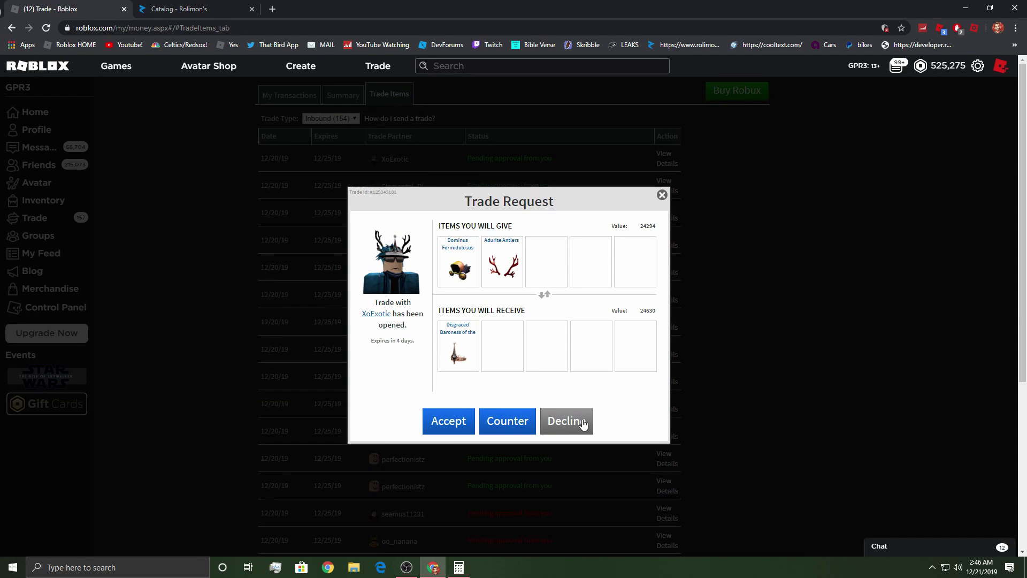
click(239, 8)
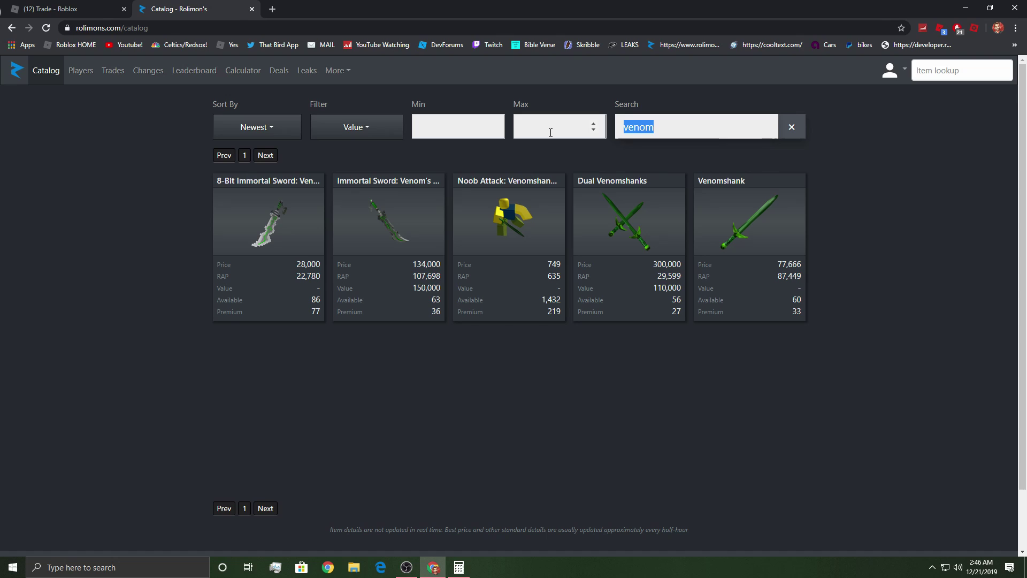
text(disgr)
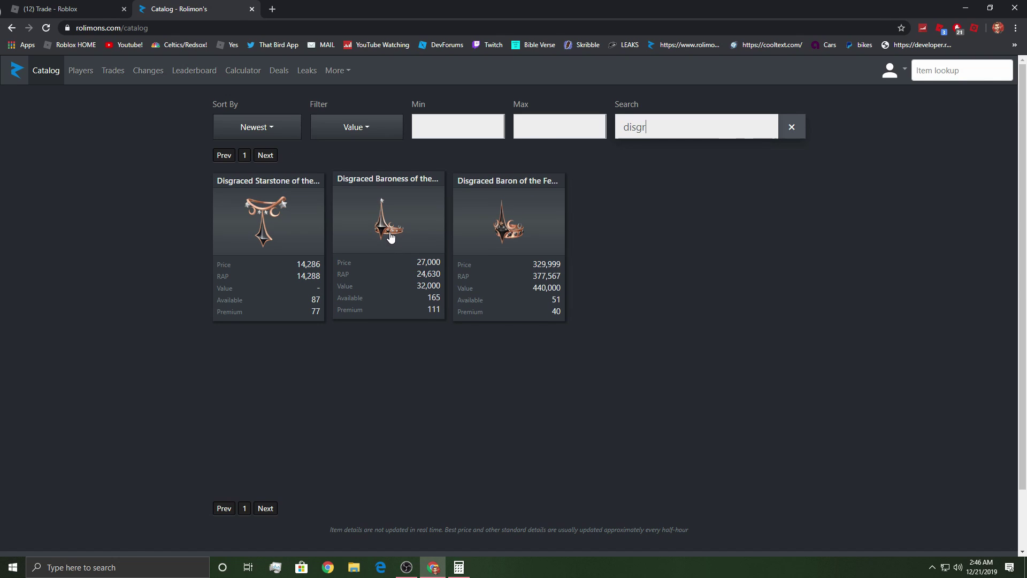
click(89, 6)
click(202, 6)
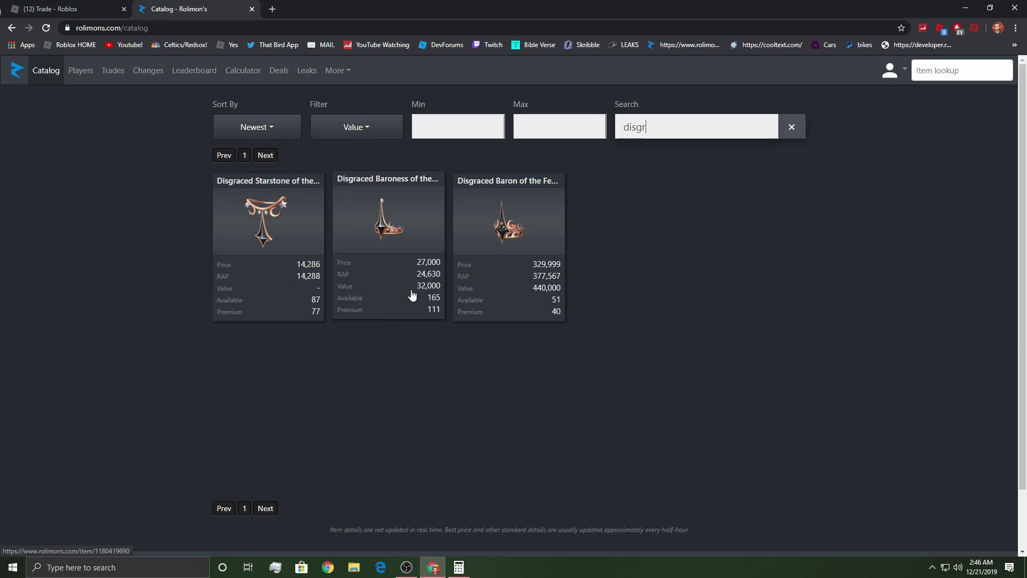
click(112, 7)
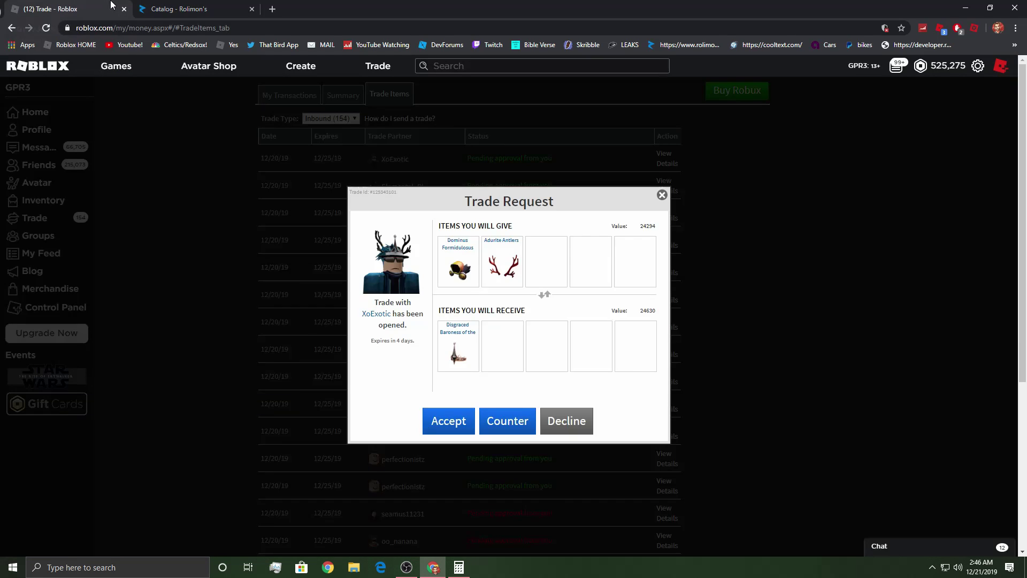
mouse_move(460, 266)
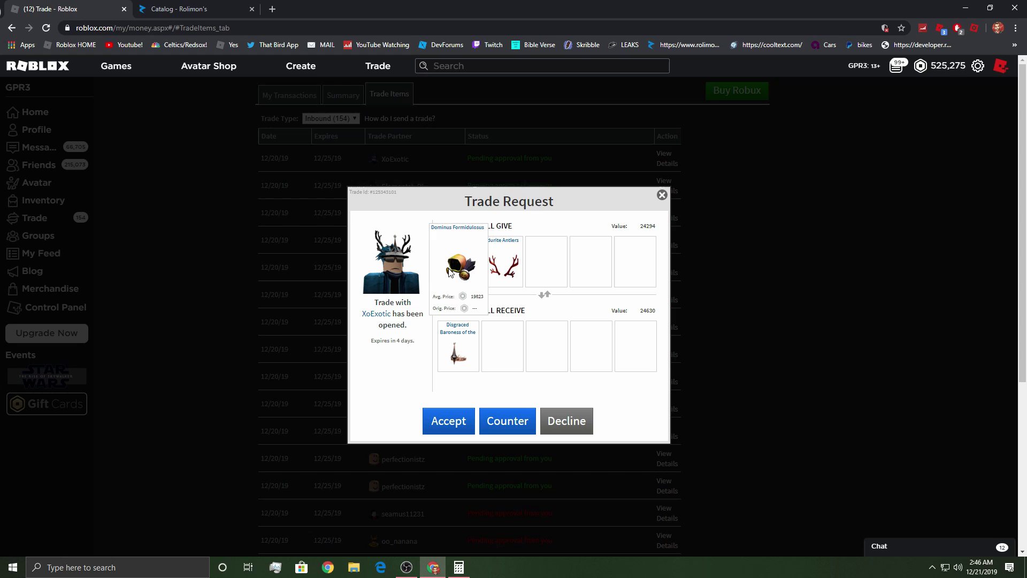
click(568, 424)
click(476, 342)
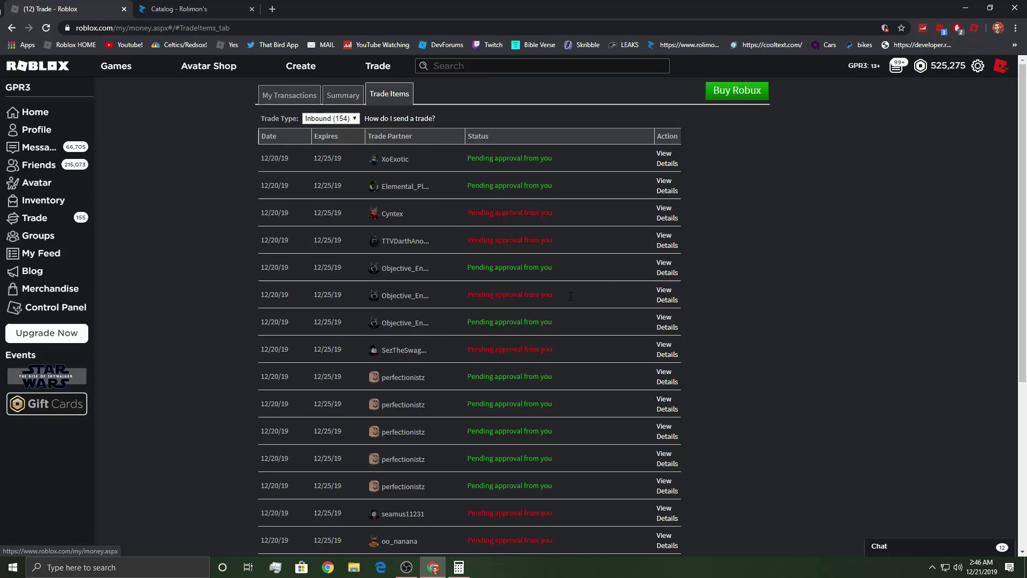
Open the Supa Fly Cap for Knight of the Violet Abyss request, cancel declining, and clear Rolimon's search.
click(667, 172)
click(566, 422)
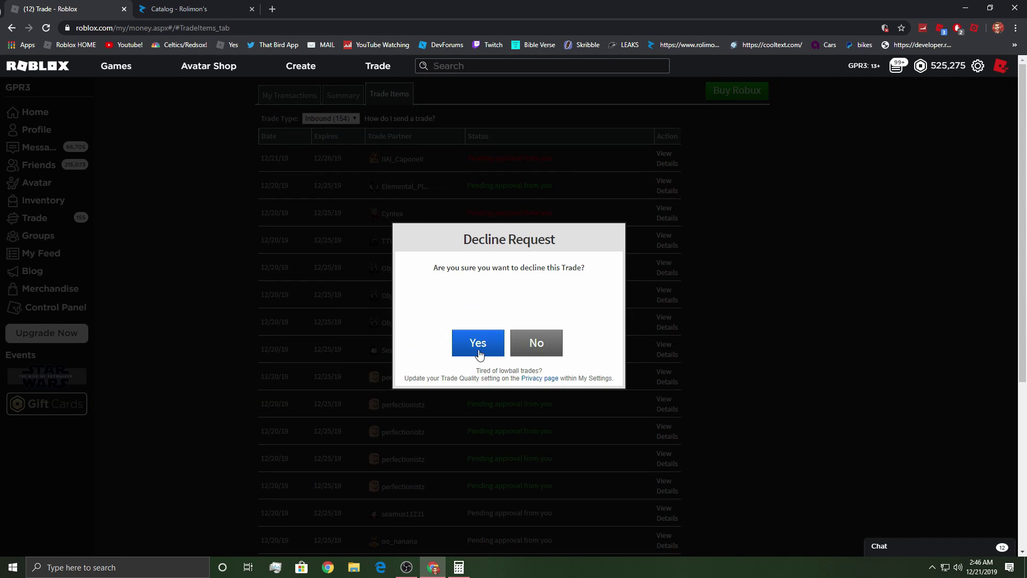
click(546, 351)
key(ctrl+Tab)
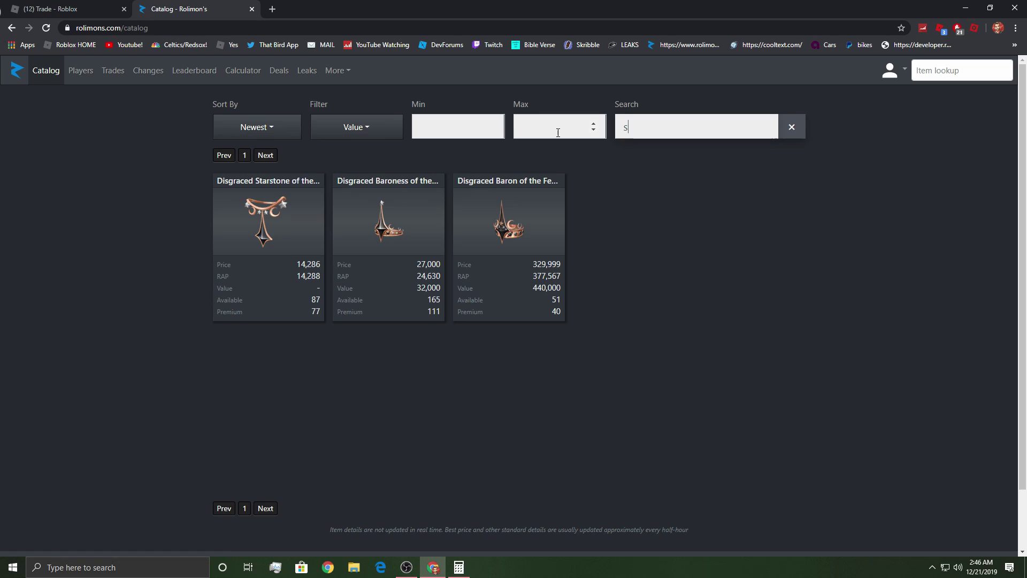
text(up)
key(BackSpace)
key(BackSpace)
text(kn)
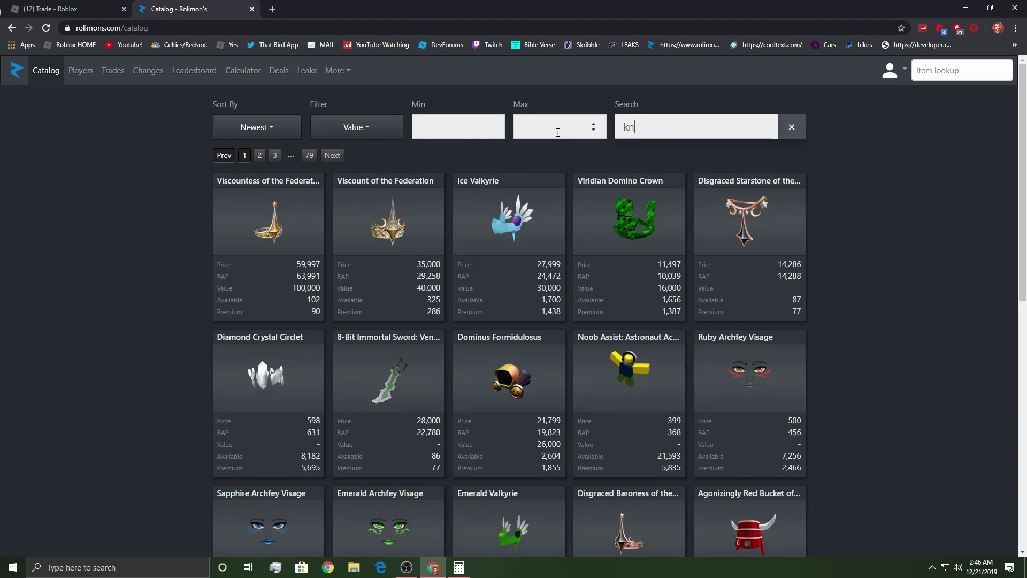
text(ight)
Decline the knight trade request and the following inbound trade.
click(85, 5)
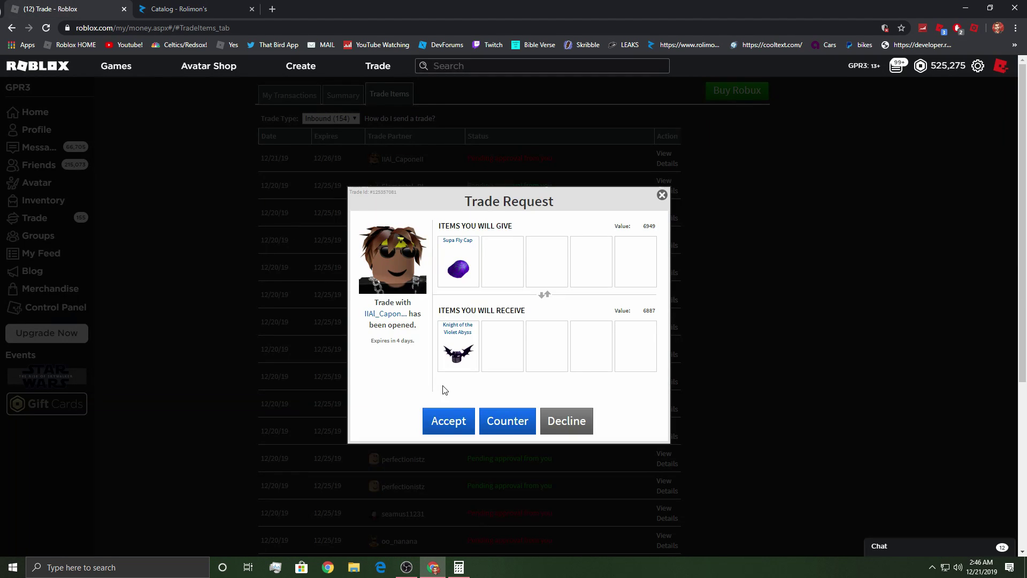
click(447, 420)
click(496, 350)
click(664, 217)
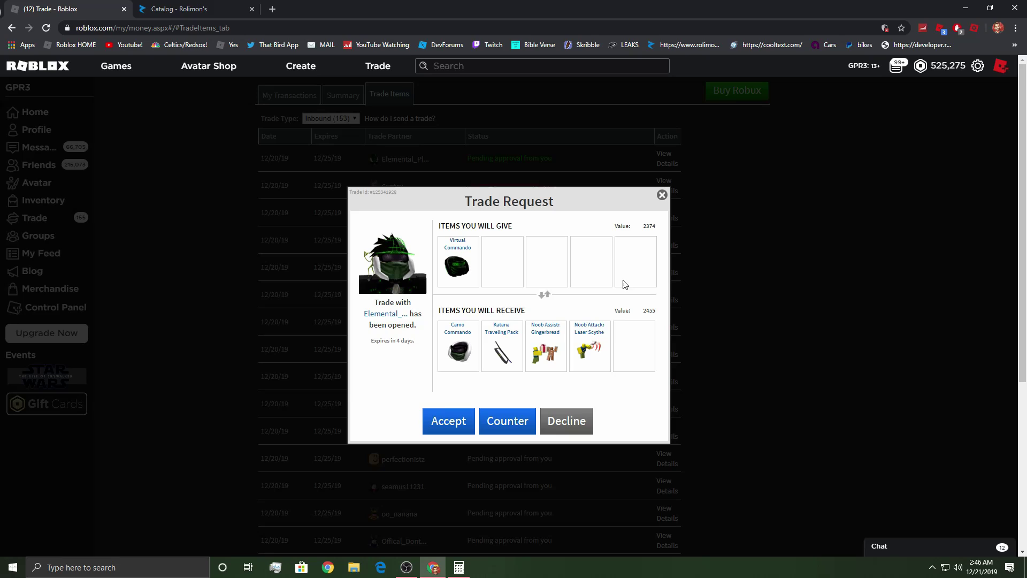
click(561, 418)
click(471, 340)
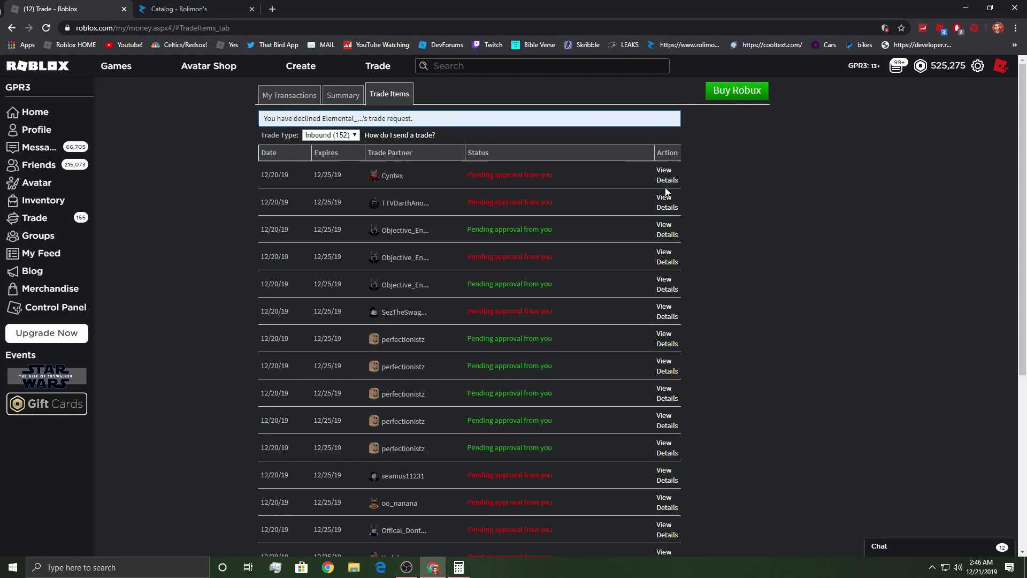
Check the next trade's values with the calculator and Rolimon's, then decline it.
click(666, 179)
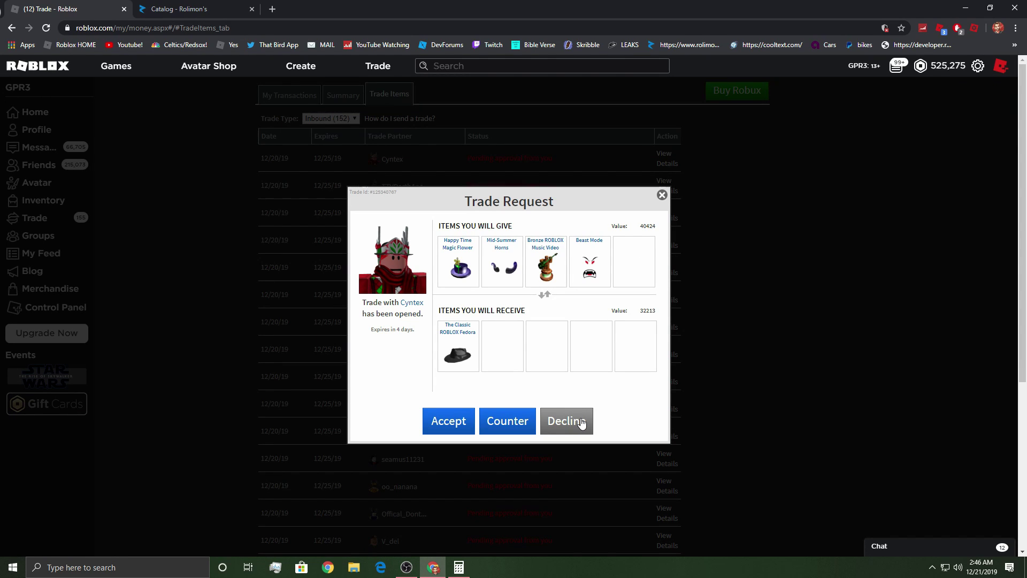
click(458, 570)
click(218, 5)
double_click(679, 121)
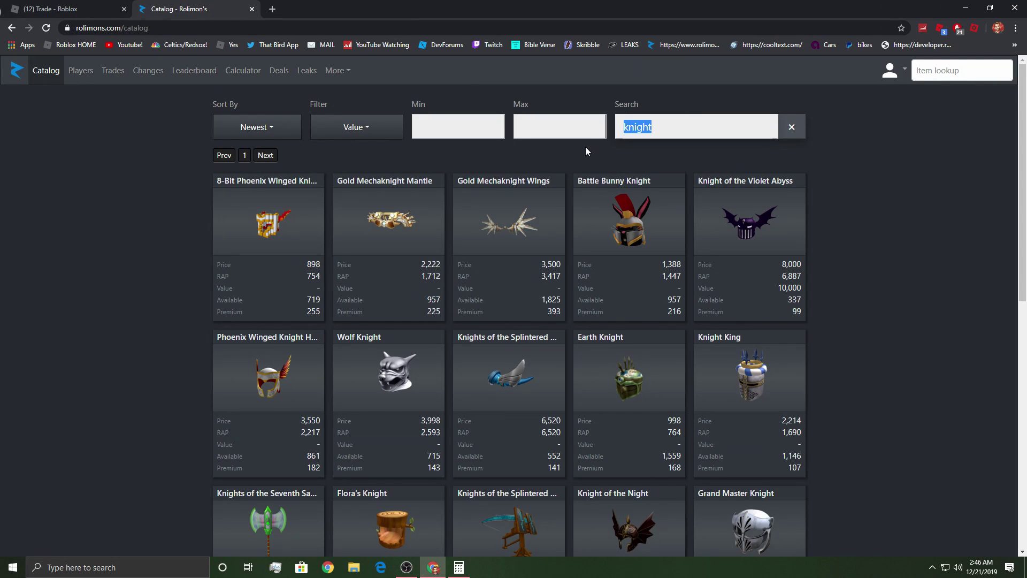
text(cf)
key(BackSpace)
key(BackSpace)
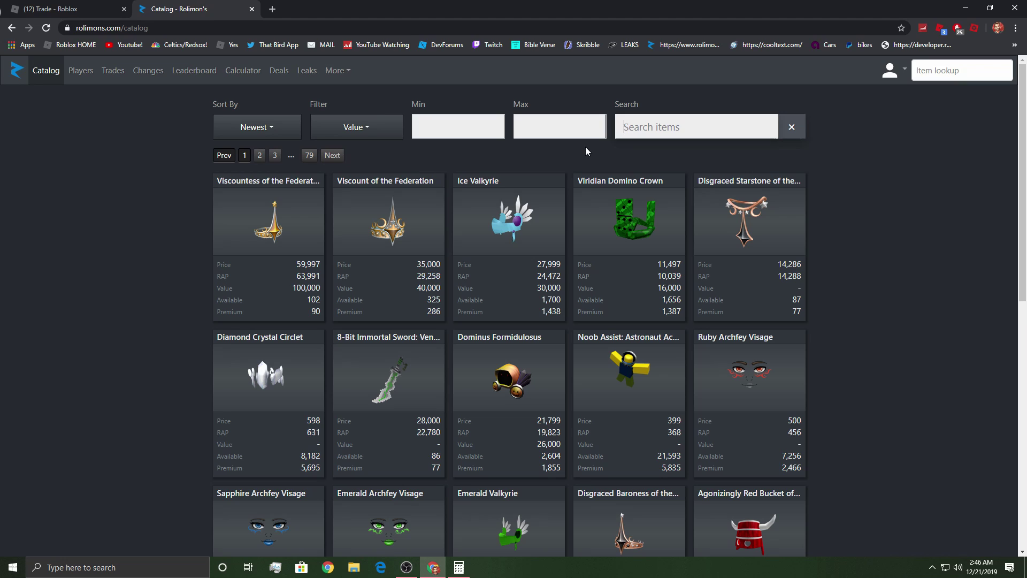
text(bm)
click(119, 12)
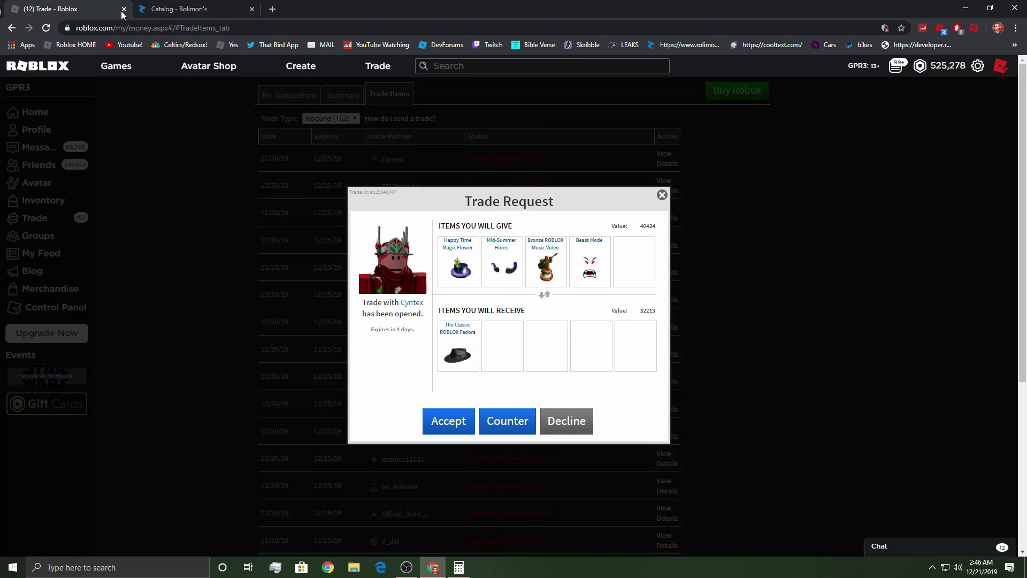
click(568, 424)
Decline the next two inbound trade requests.
click(663, 184)
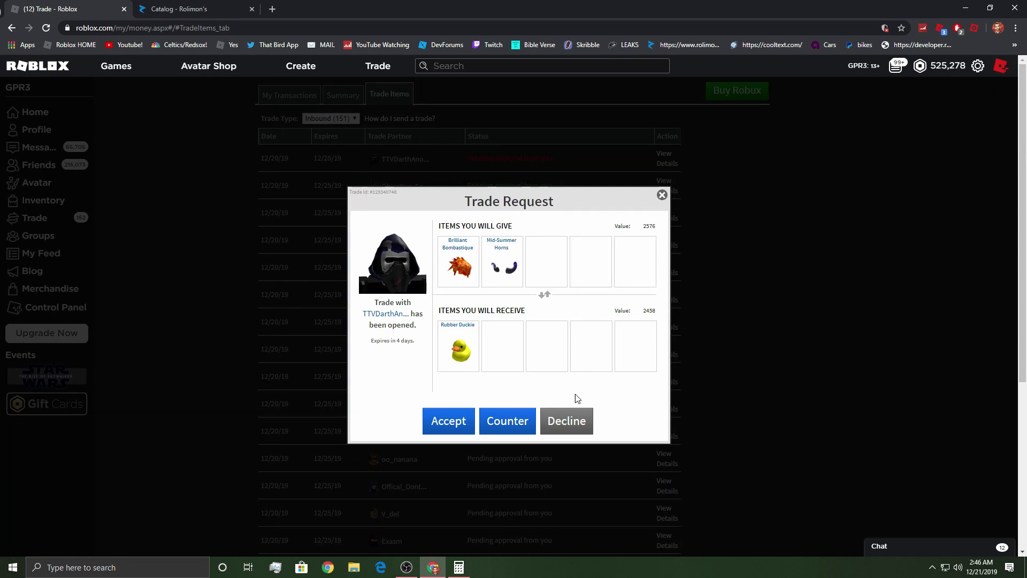
click(567, 422)
click(481, 346)
click(665, 179)
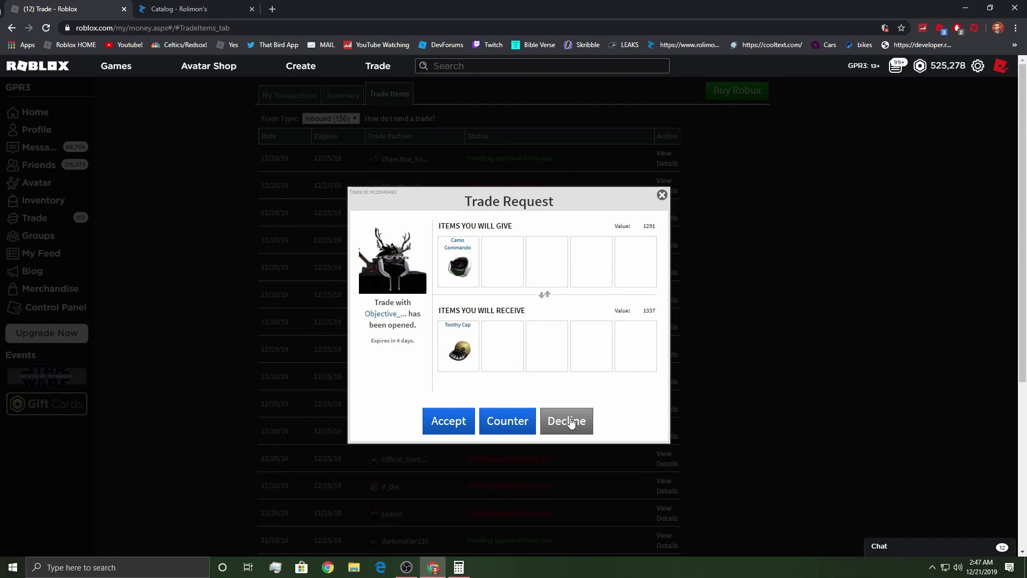
click(566, 421)
click(479, 343)
Open Objective_'s Toothy Cap item page in a new tab and decline that trade.
click(665, 186)
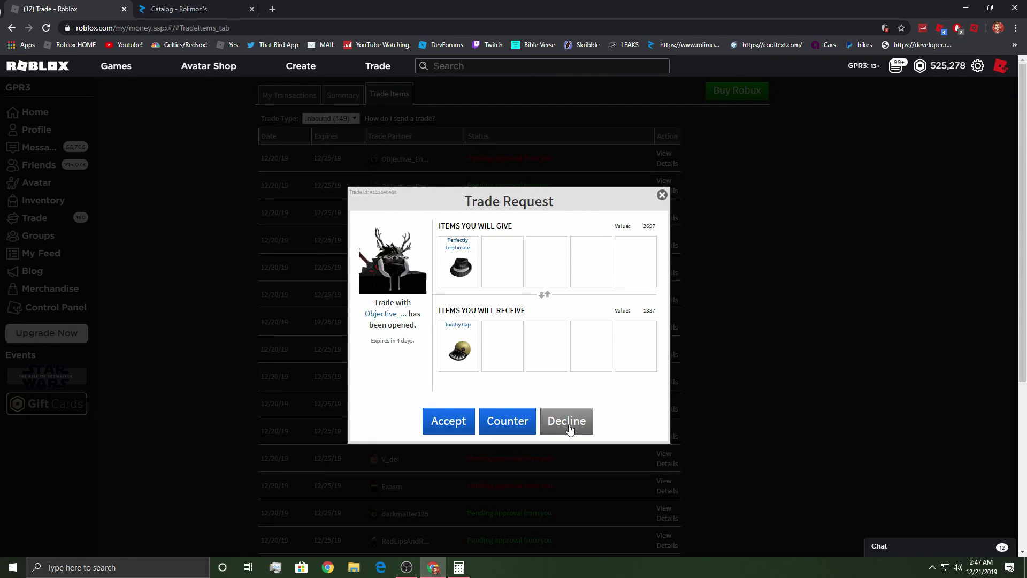
middle_click(460, 347)
click(578, 423)
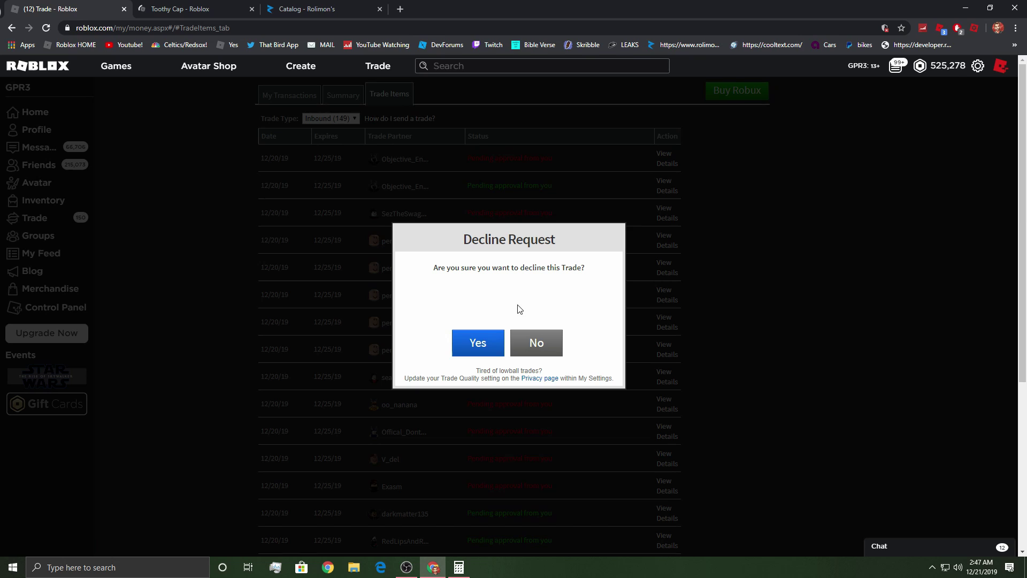
click(491, 351)
Decline two more trades, then review and close the Toothy Cap page.
click(664, 176)
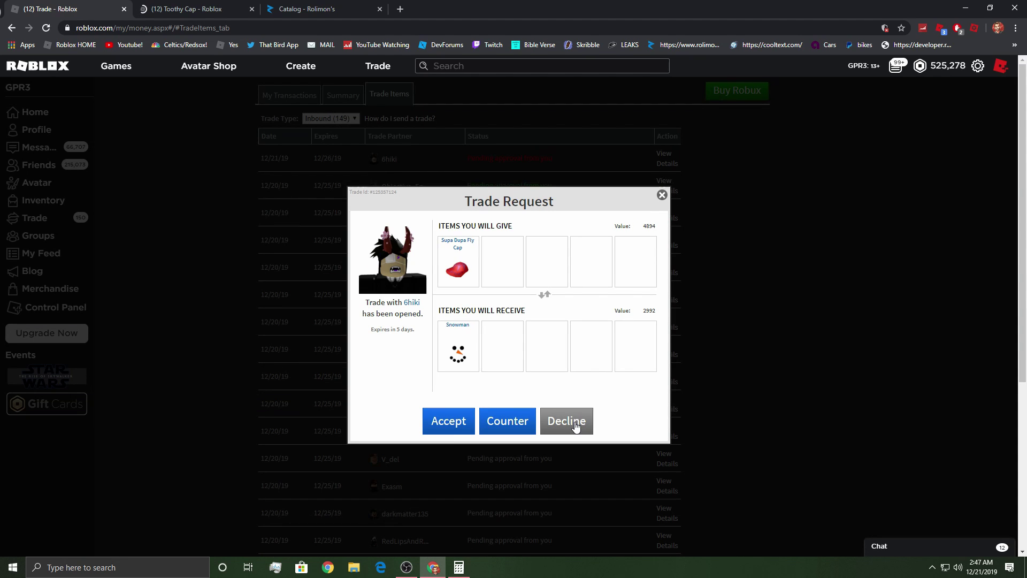
click(583, 425)
click(475, 343)
click(666, 176)
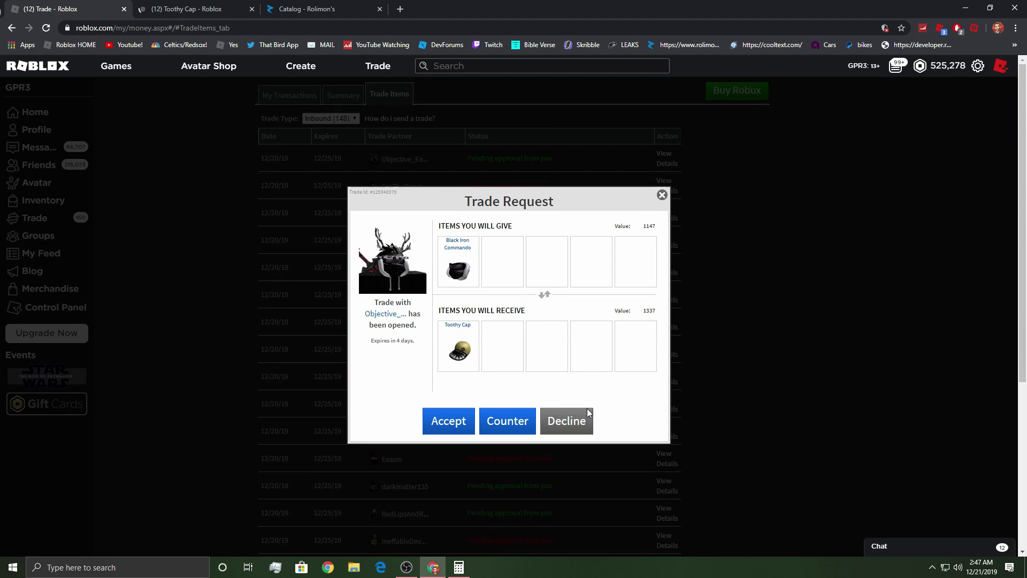
click(576, 421)
click(472, 341)
click(241, 12)
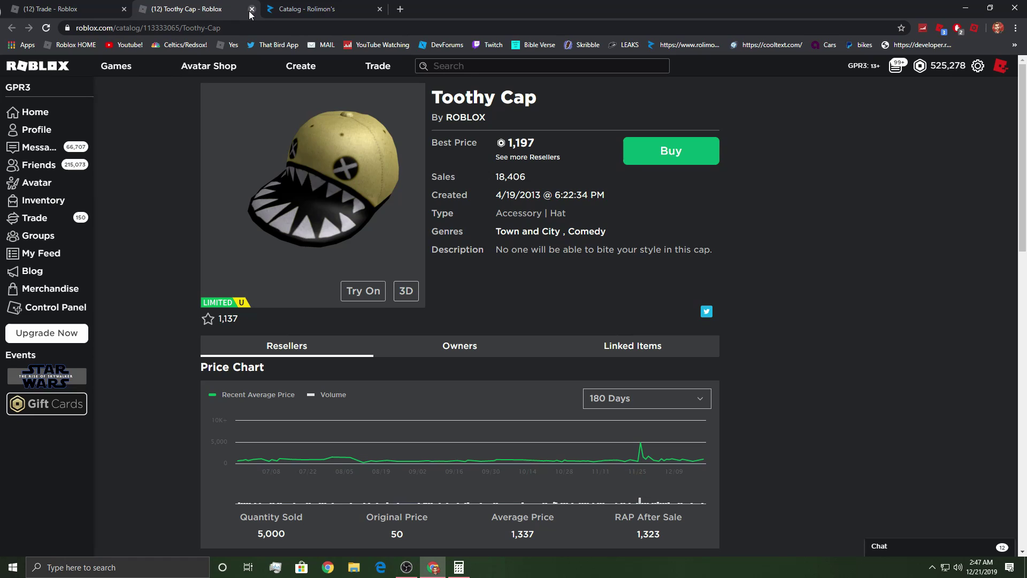
click(252, 9)
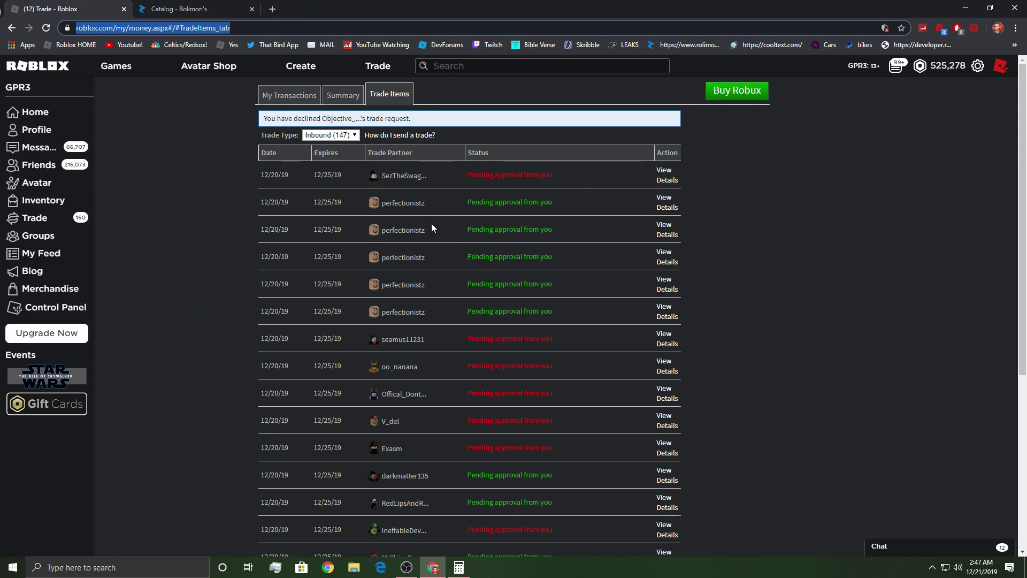
Decline three more inbound trade requests in quick succession.
click(667, 178)
click(572, 419)
click(475, 343)
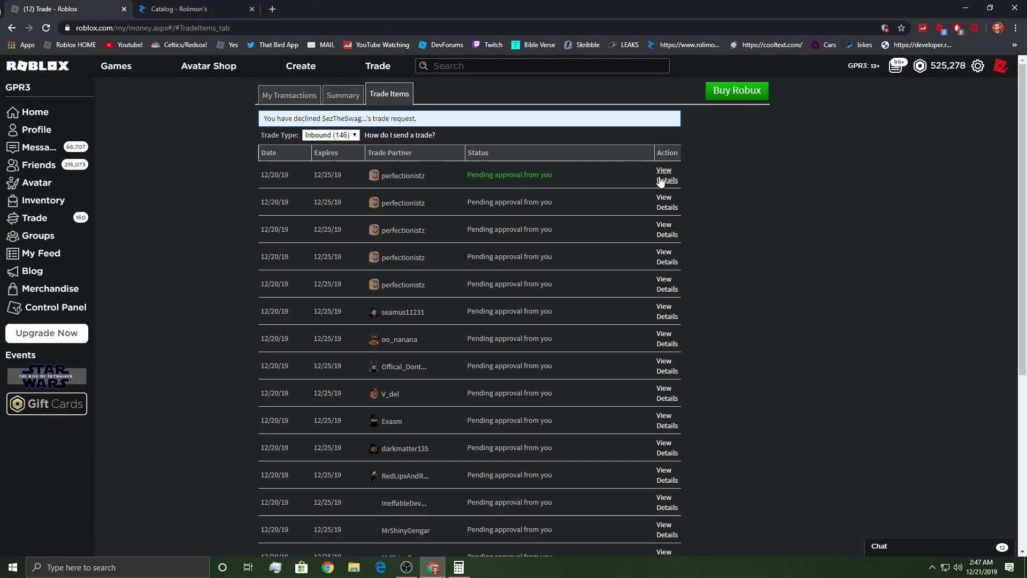
click(663, 177)
click(566, 421)
click(476, 343)
click(665, 178)
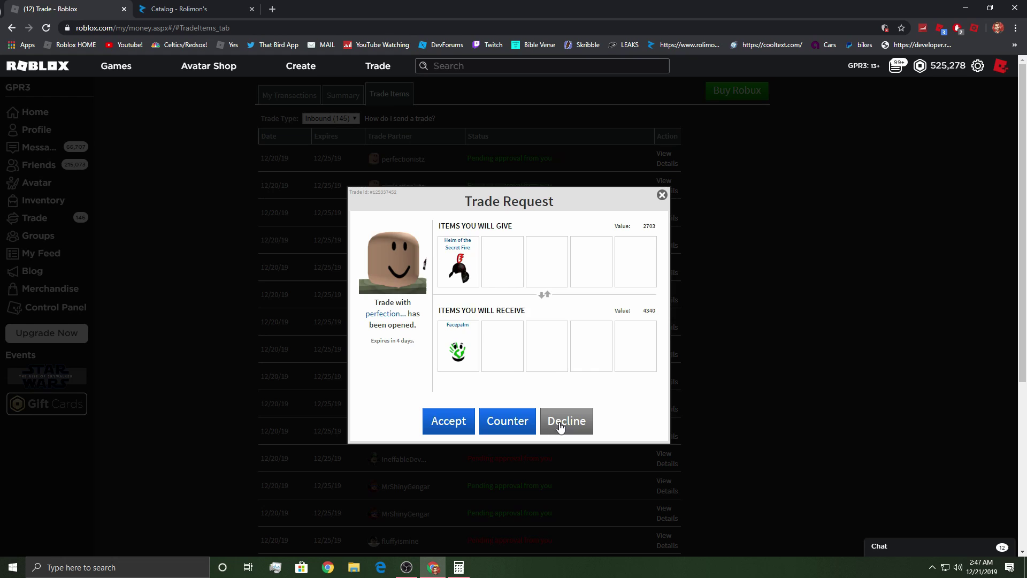
click(561, 425)
click(476, 343)
Decline three further requests, bringing inbound down to 141 with Sinister Branches open.
click(665, 179)
click(567, 421)
click(475, 343)
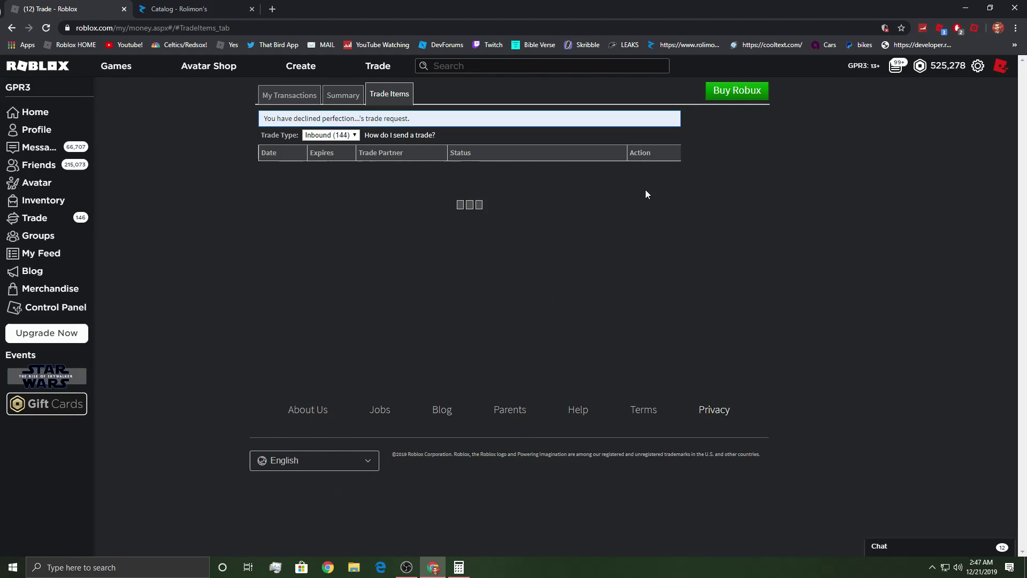
click(666, 178)
click(567, 421)
click(475, 342)
click(666, 178)
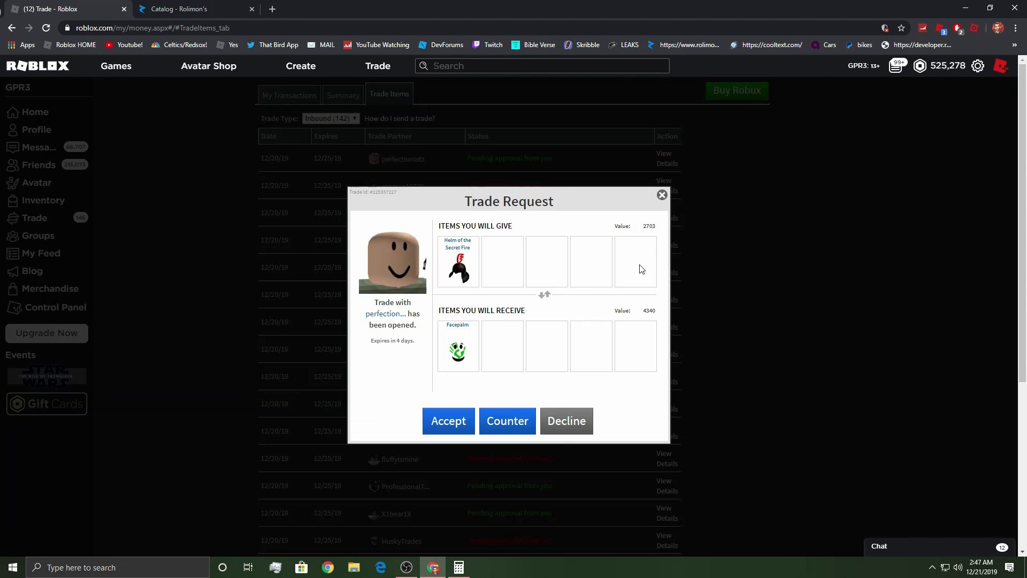
click(566, 421)
click(475, 343)
click(666, 179)
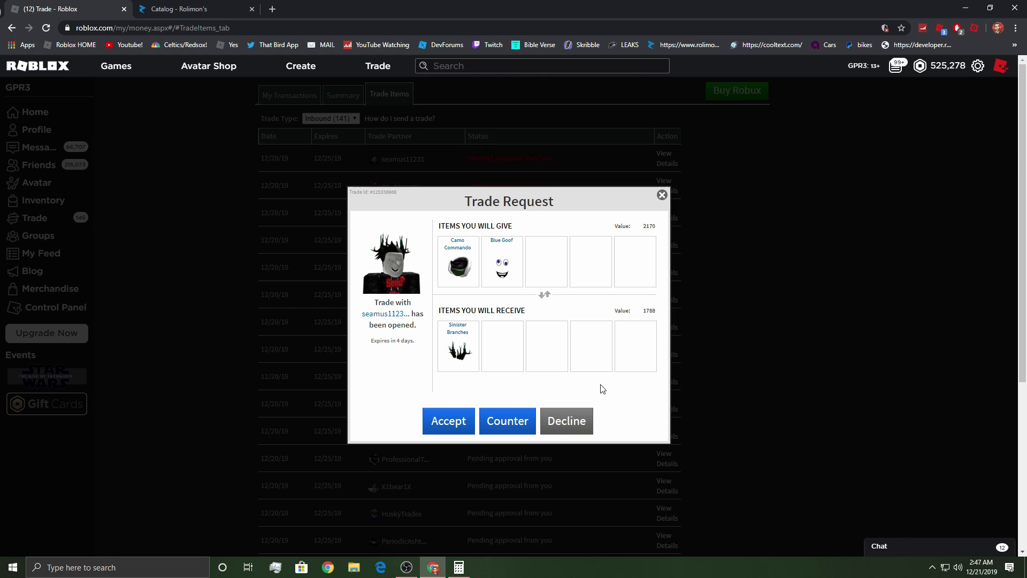
click(522, 420)
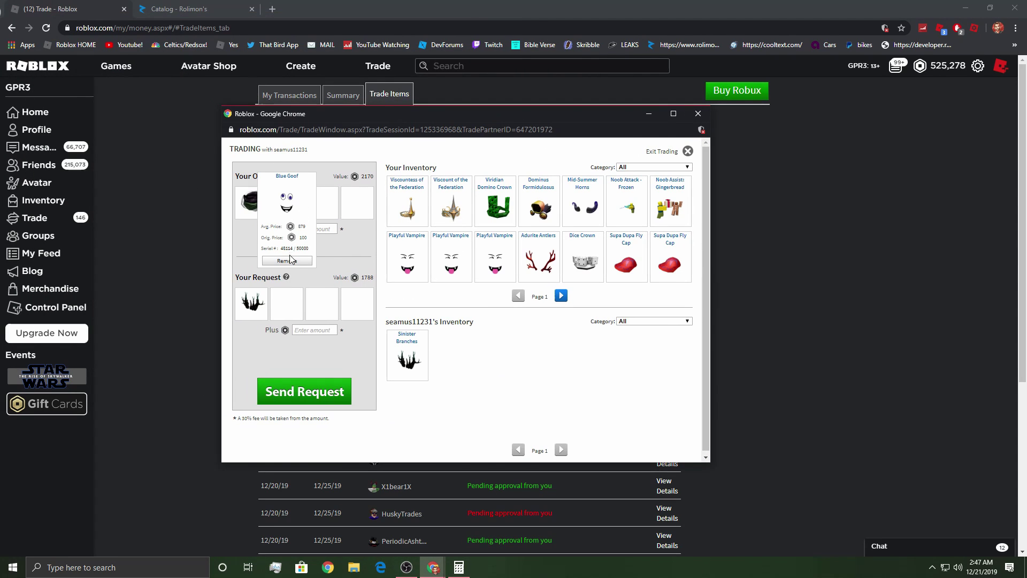
click(290, 260)
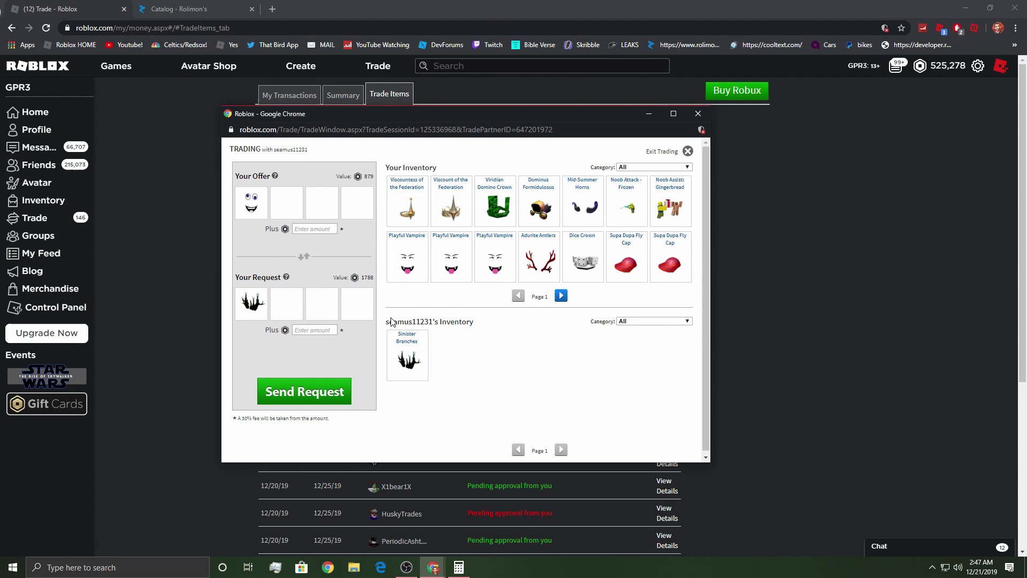
click(561, 295)
click(519, 296)
click(582, 205)
click(305, 391)
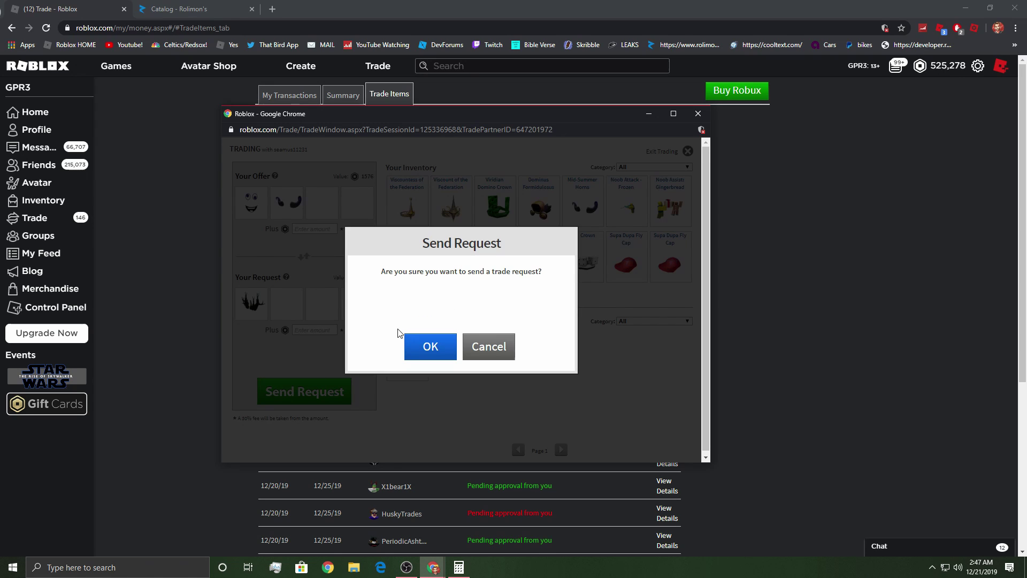
click(426, 345)
click(459, 341)
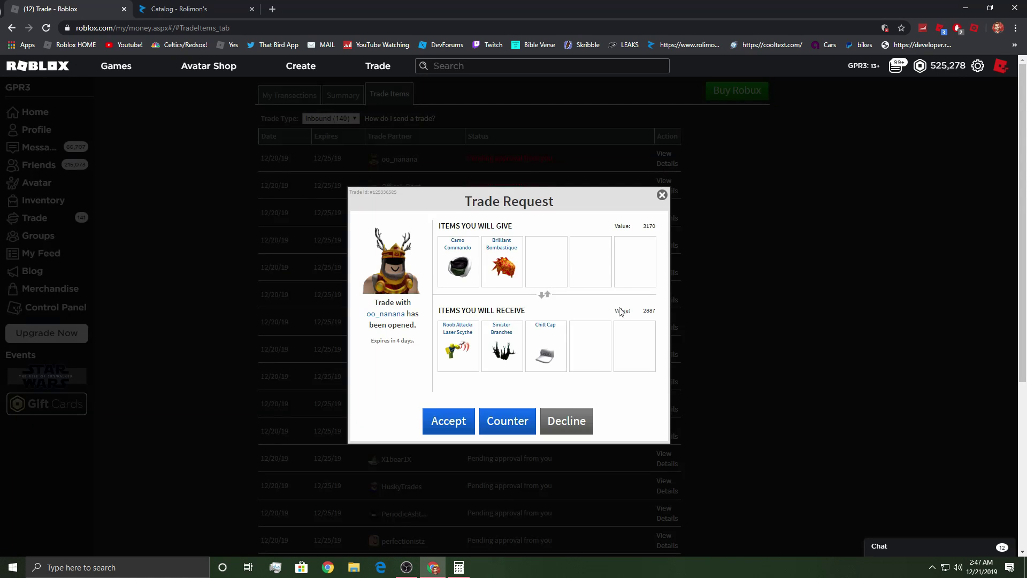
click(576, 423)
click(478, 344)
click(665, 158)
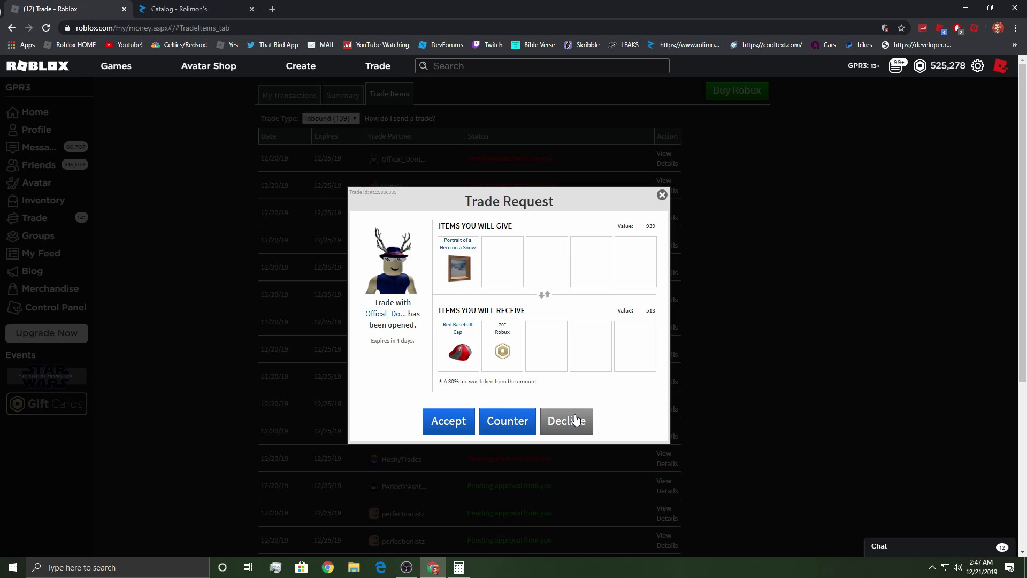
click(576, 427)
click(479, 344)
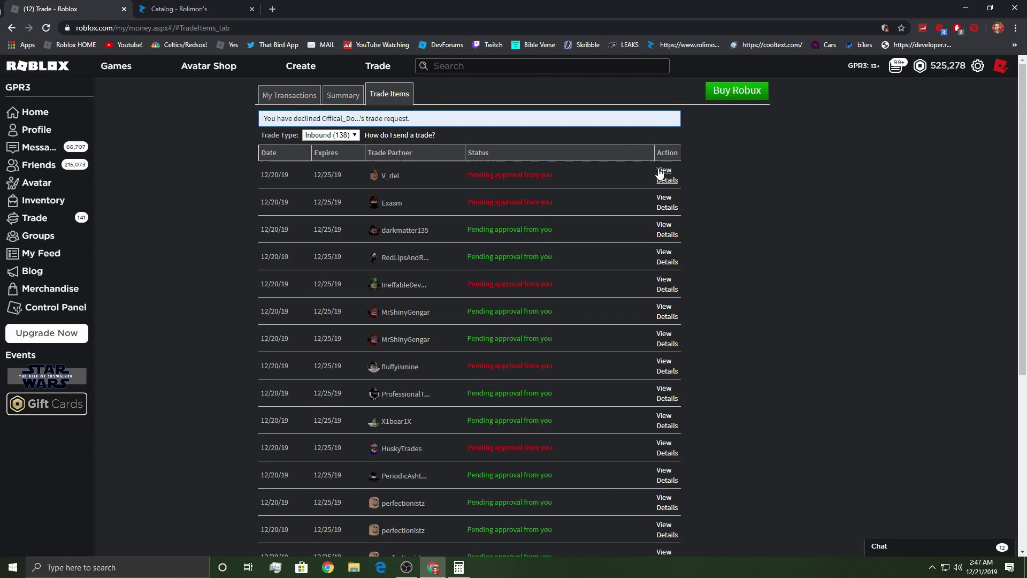
click(666, 158)
click(576, 432)
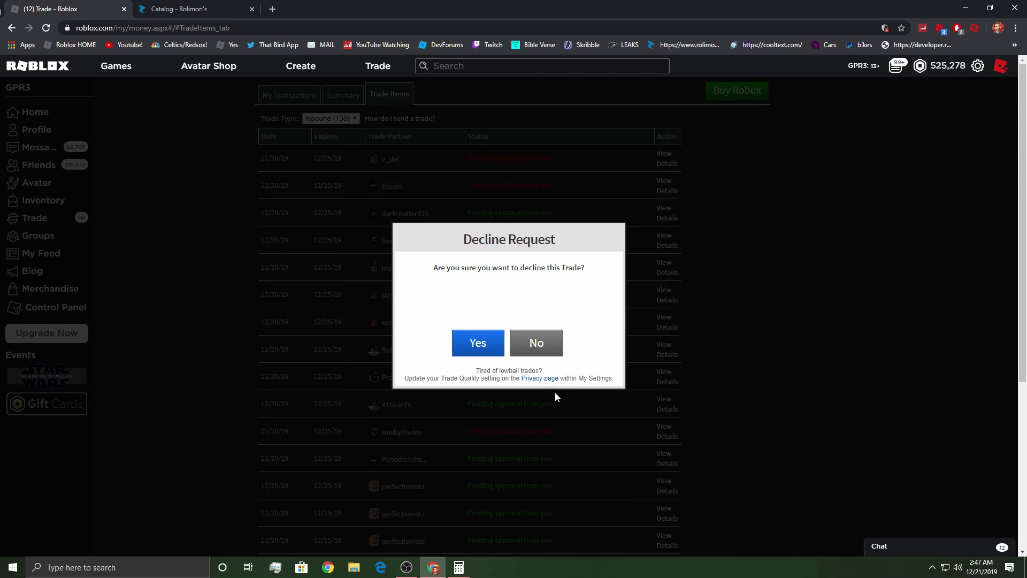
click(479, 343)
Counter Exasm's trade with Noob Assist: Gingerbread removed from your offer, and send it.
click(666, 158)
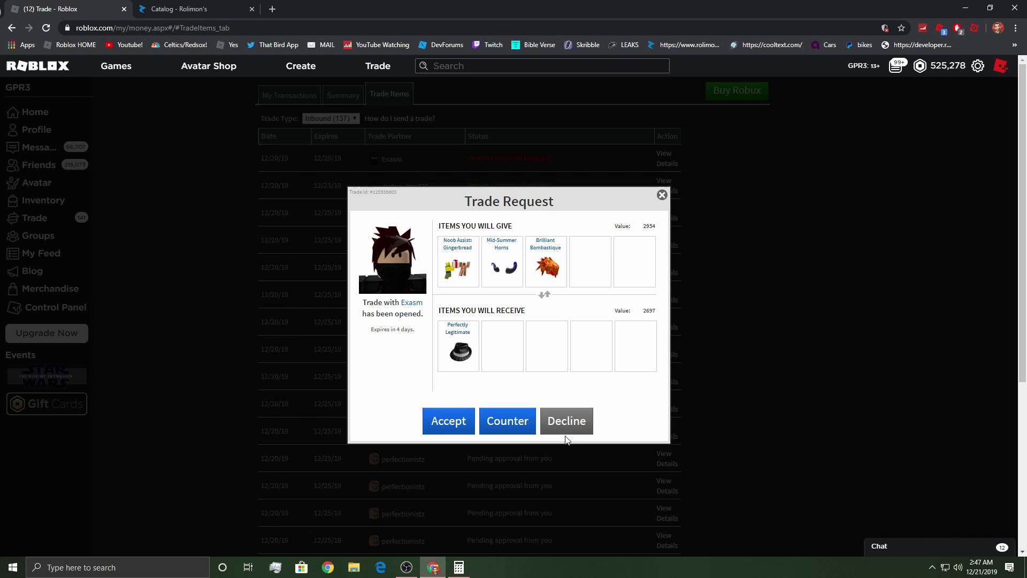
click(507, 421)
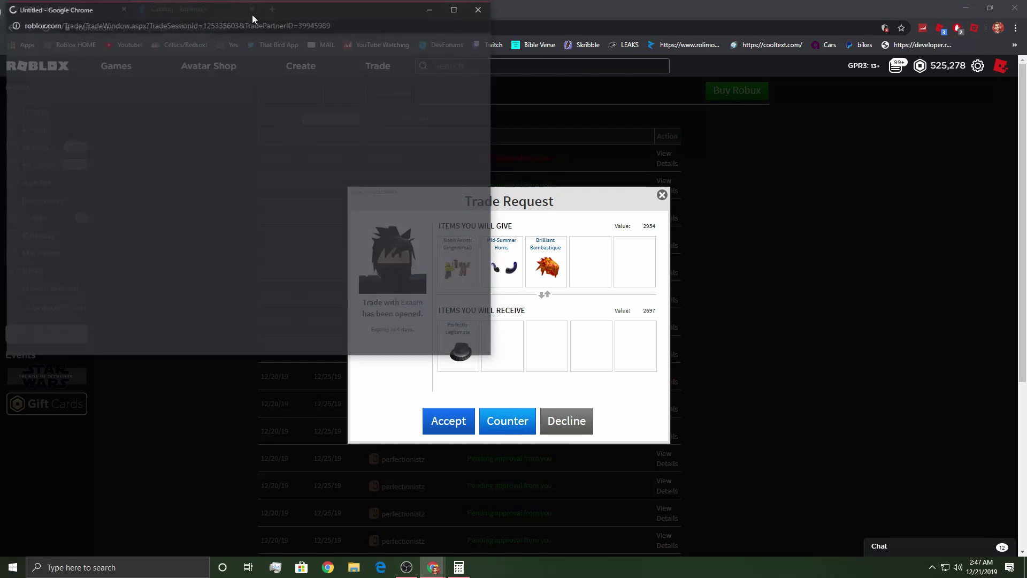
mouse_move(335, 10)
mouse_down()
mouse_move(335, 22)
mouse_move(473, 86)
mouse_up()
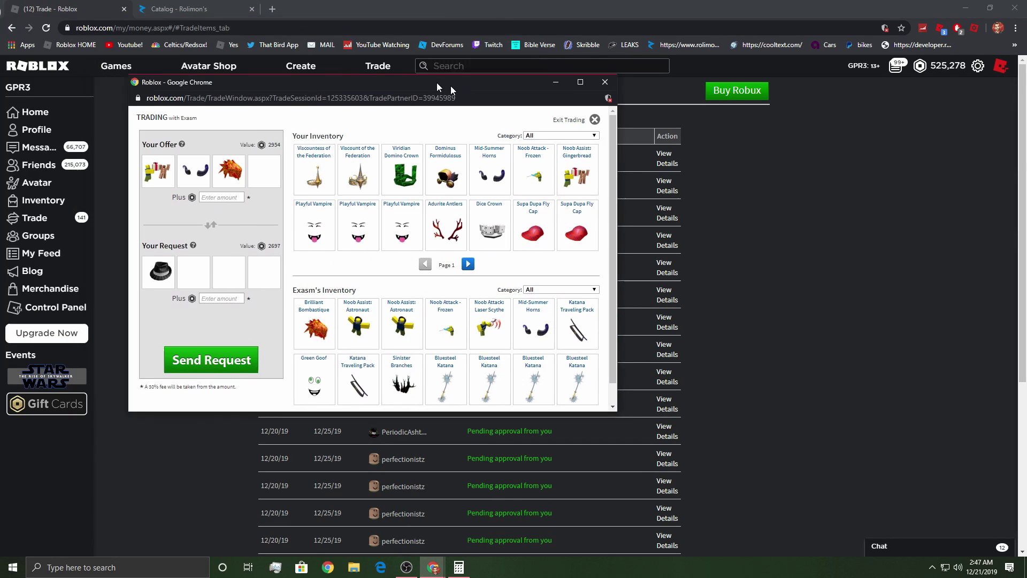
click(173, 174)
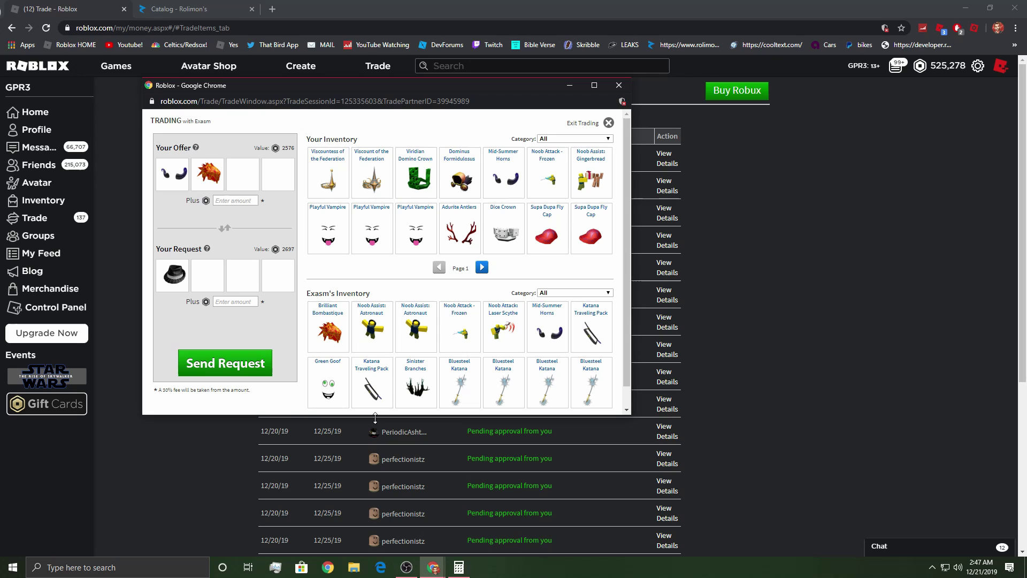
drag(358, 414, 359, 442)
click(228, 363)
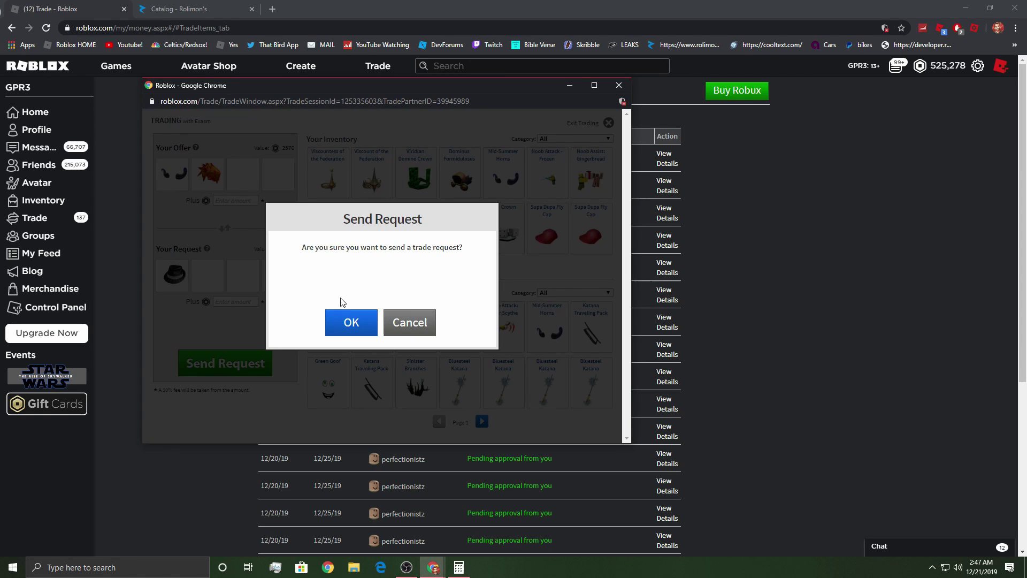
click(347, 322)
click(667, 158)
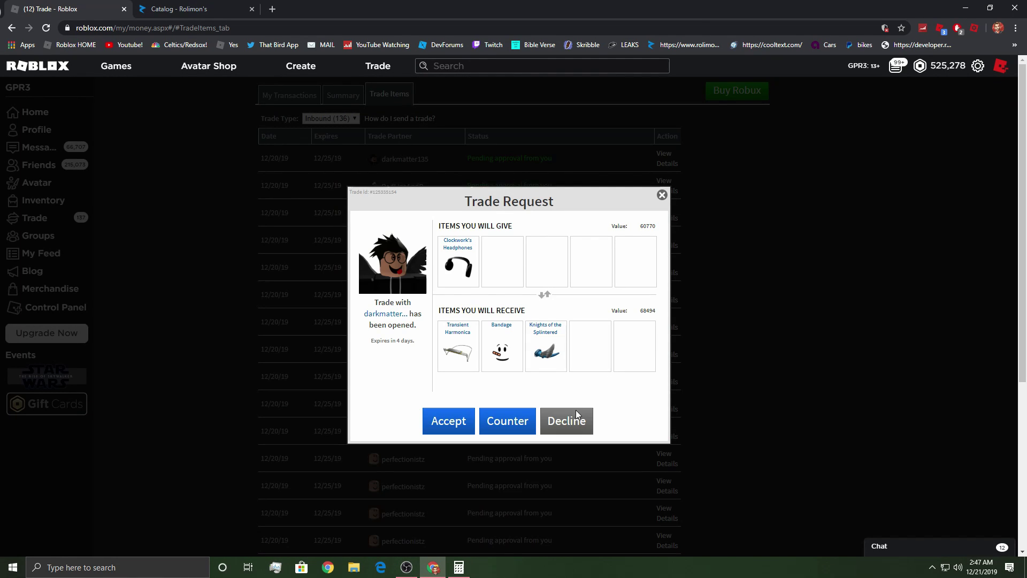
click(574, 422)
click(479, 343)
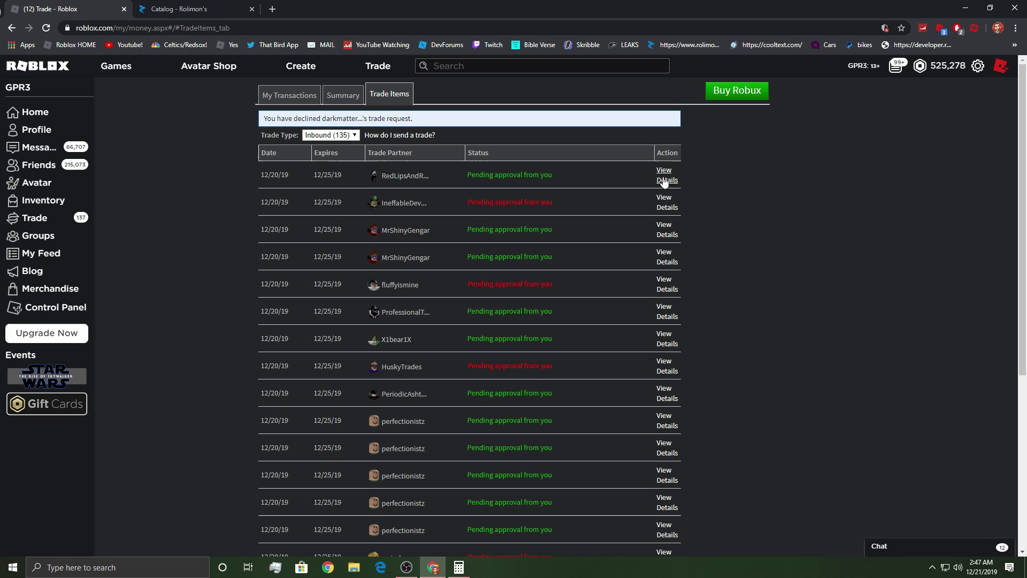
click(667, 179)
click(574, 423)
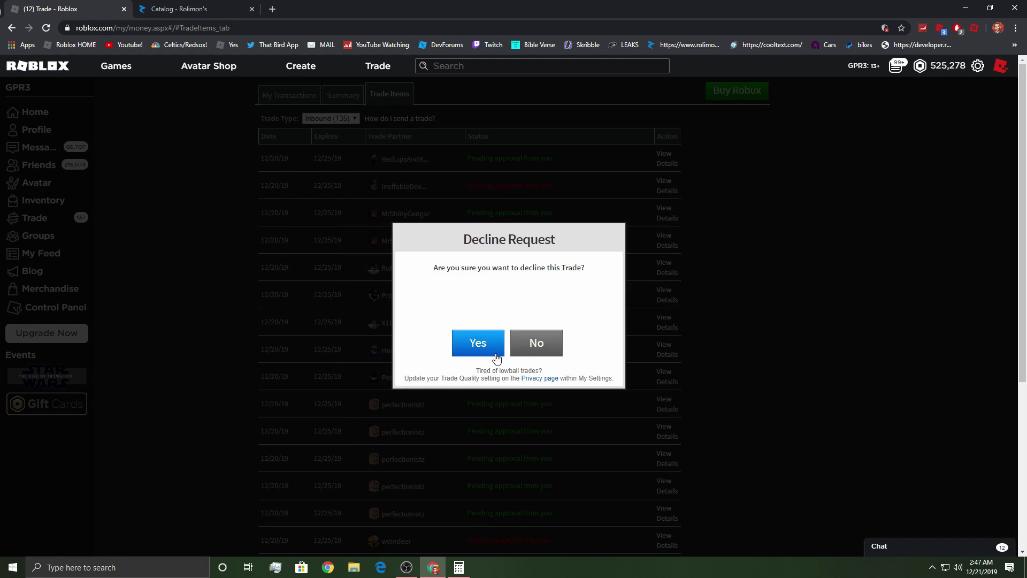
click(475, 343)
click(668, 178)
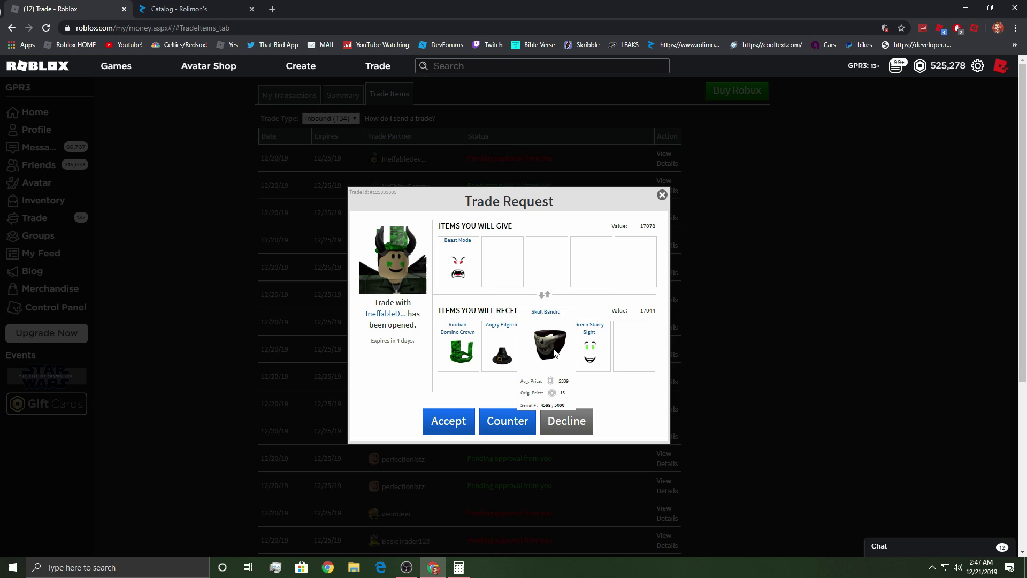
click(233, 8)
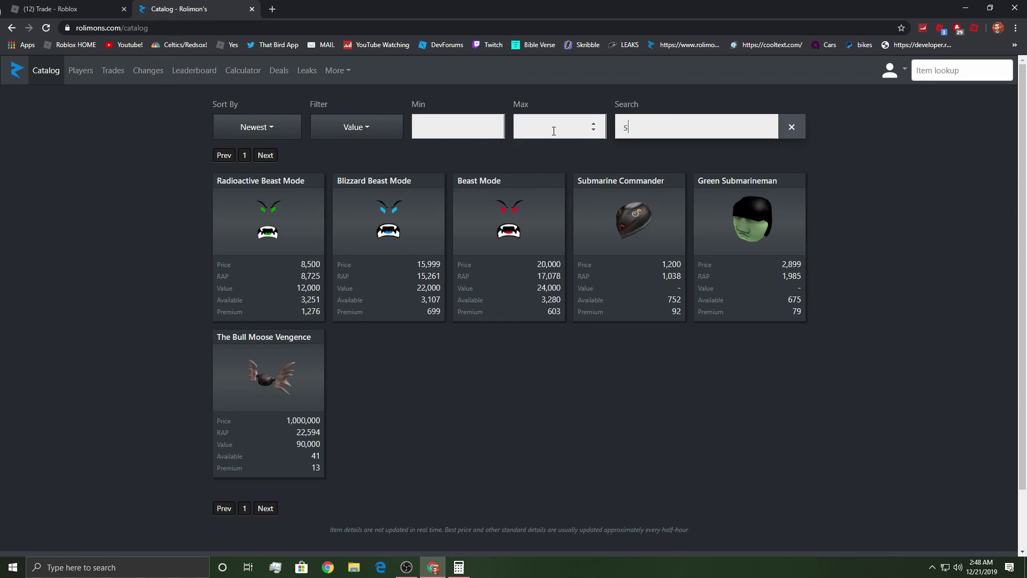
text(kul)
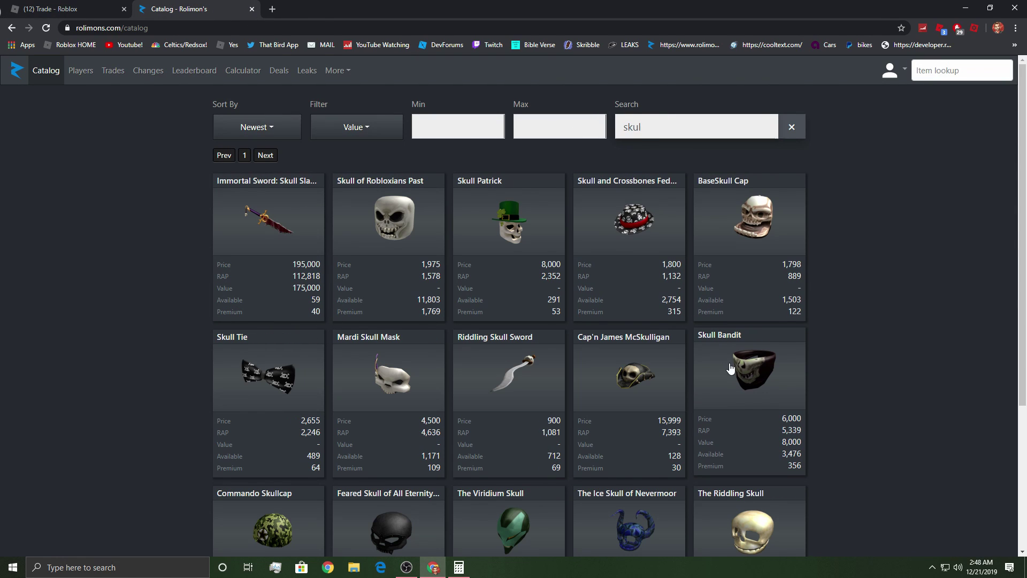
click(105, 9)
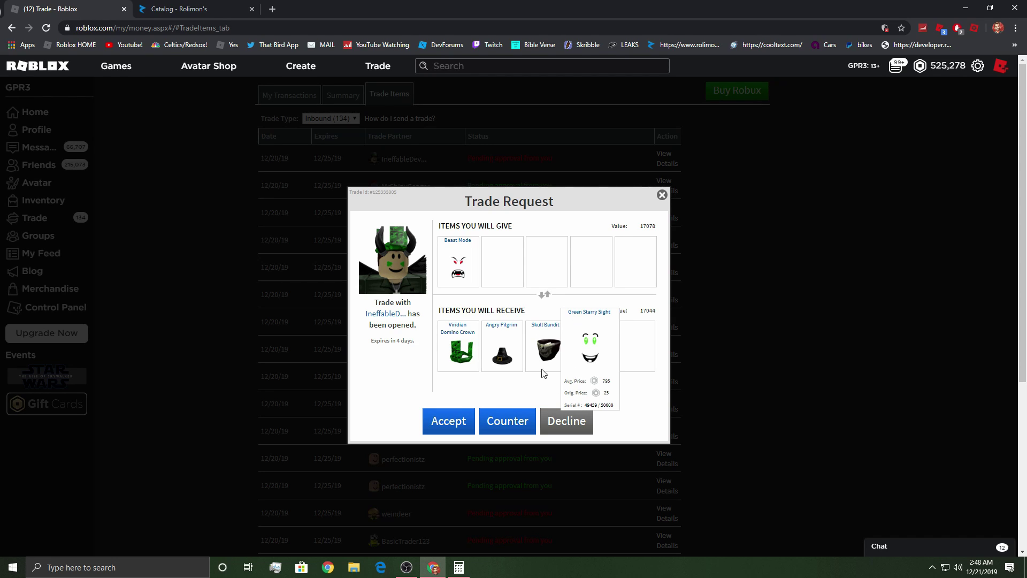
key(ctrl+Tab)
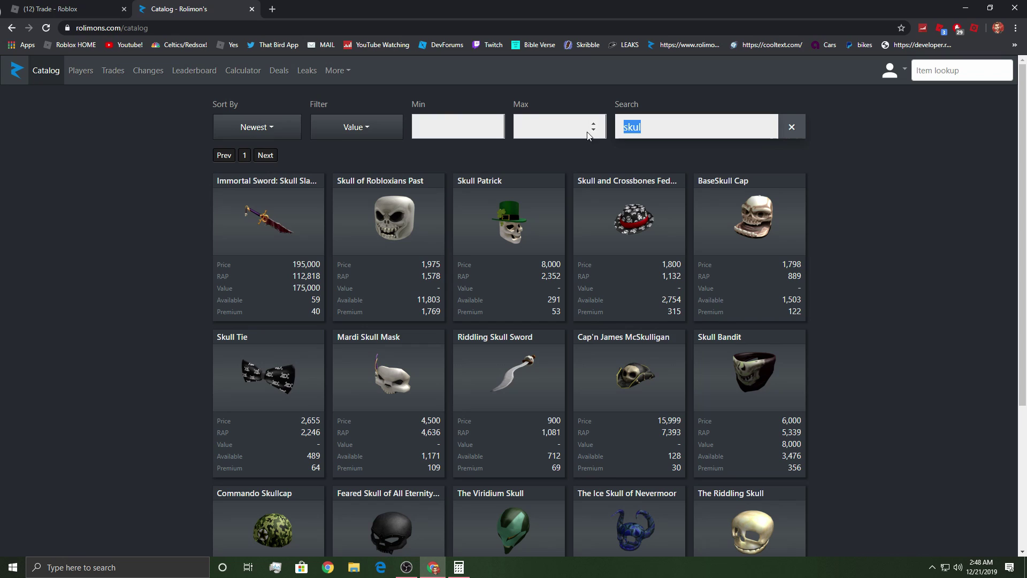
text(bm)
click(111, 5)
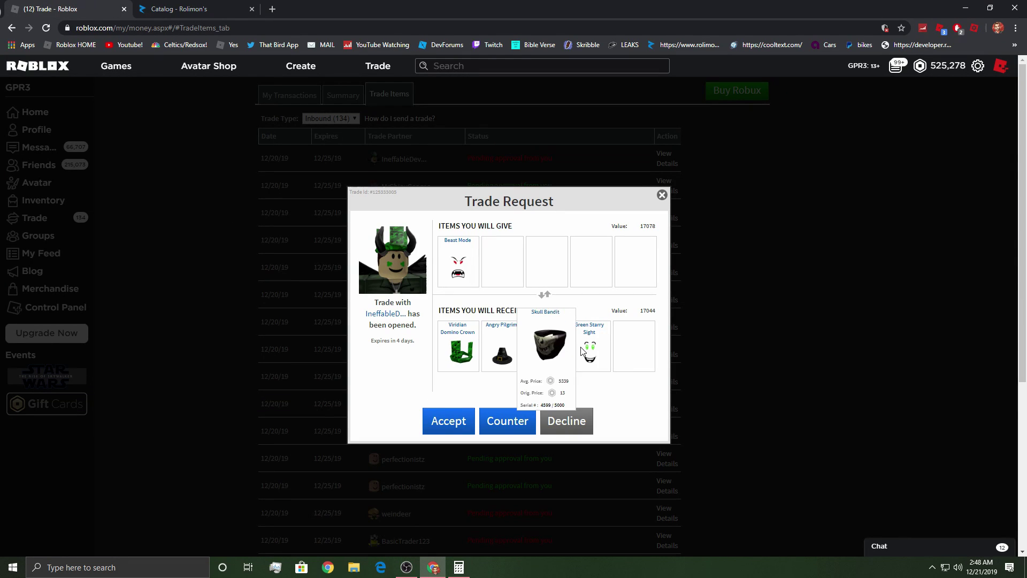
Enter 16000 + 8000 + 795 + 775 in Calculator for a total of 25,570.
click(459, 567)
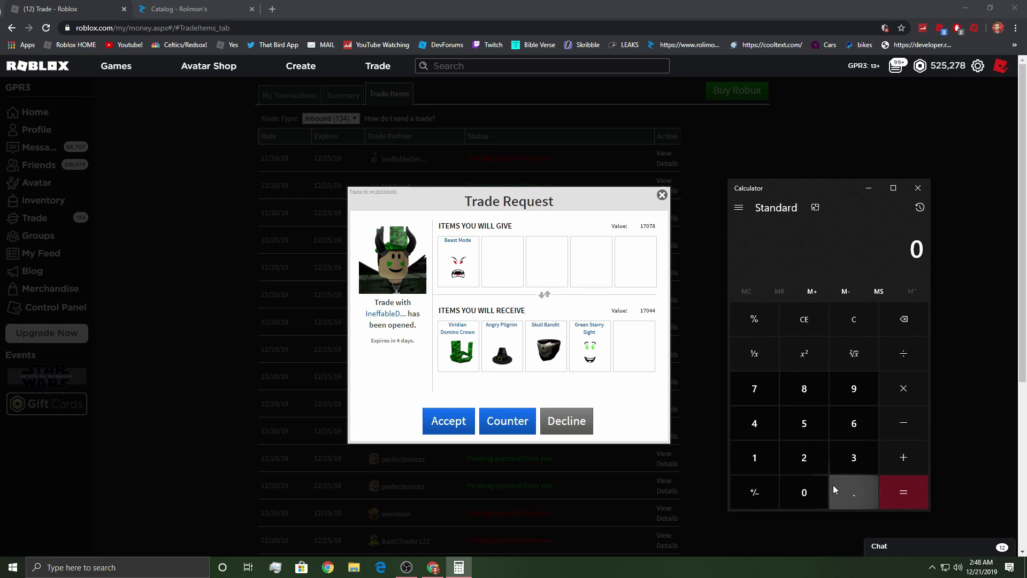
double_click(815, 491)
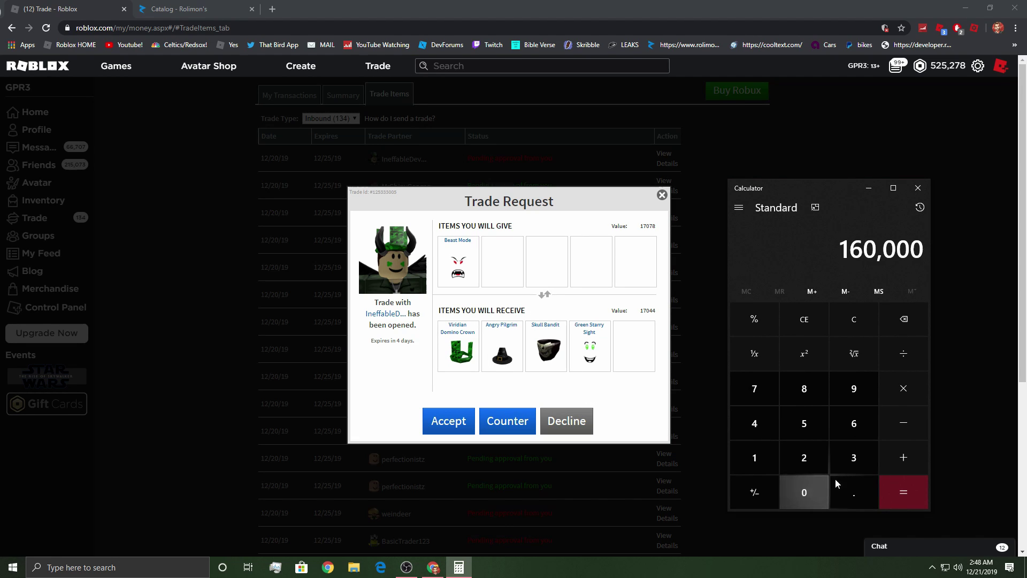
click(906, 460)
click(798, 394)
click(812, 481)
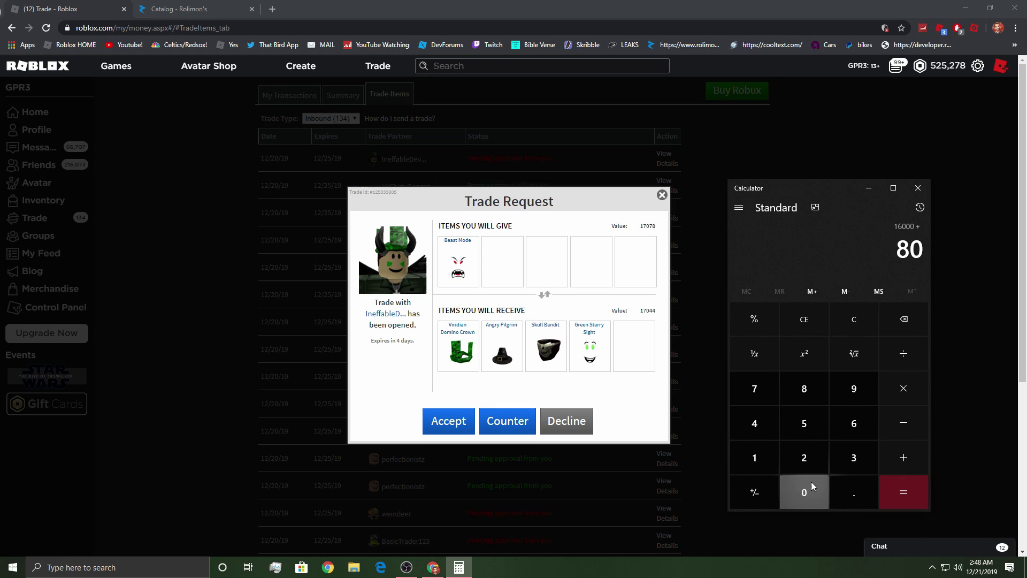
double_click(812, 483)
click(923, 459)
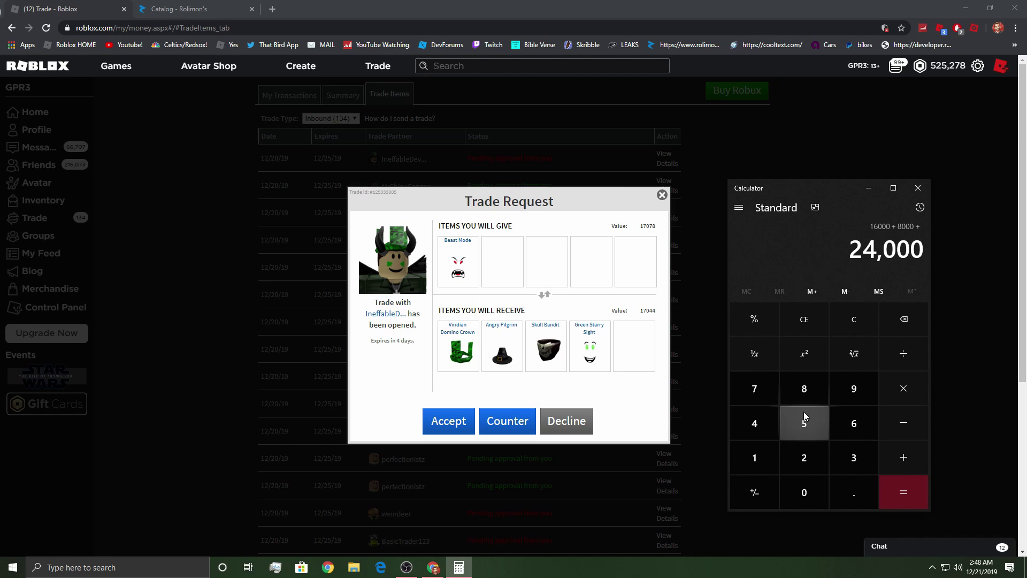
text(795 +)
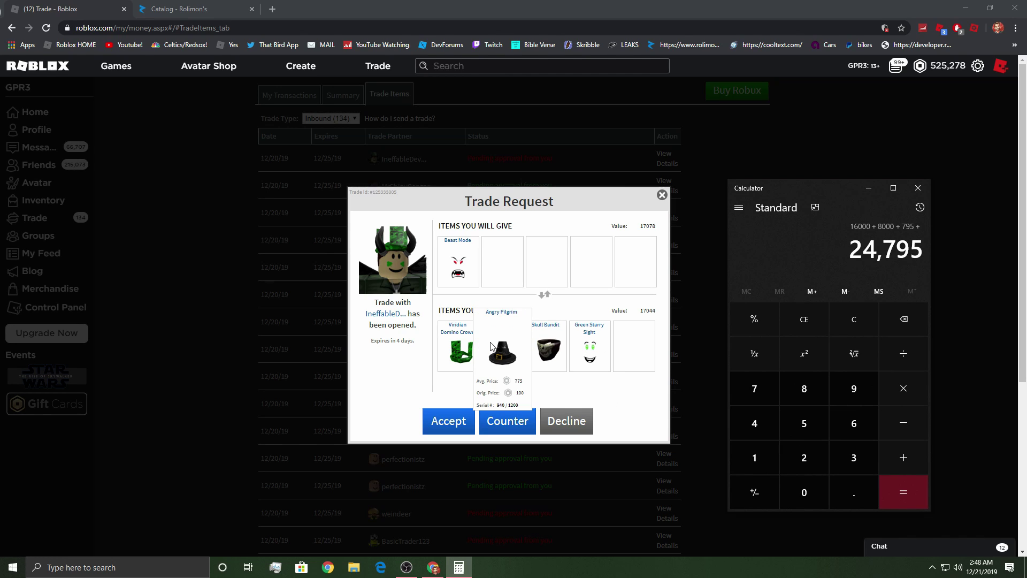
click(796, 415)
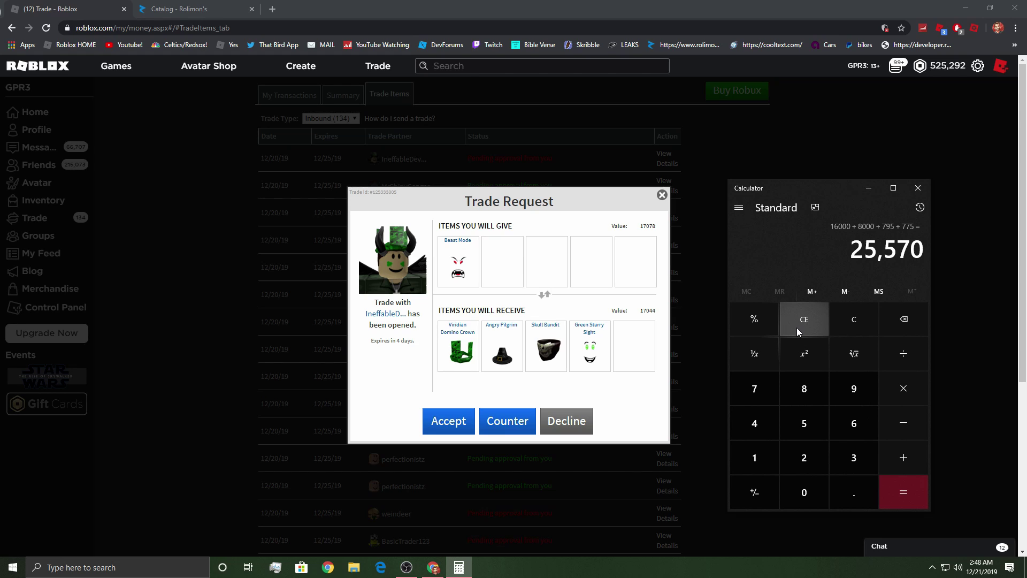
Glance at Rolimon's and the Roblox trade, then bring Calculator back to the front.
click(202, 10)
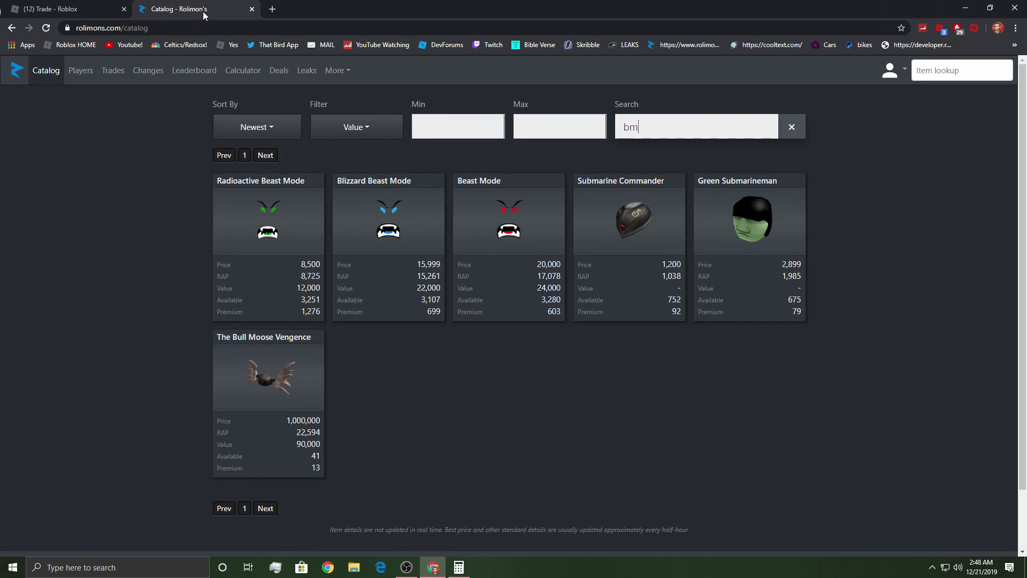
click(92, 7)
click(460, 566)
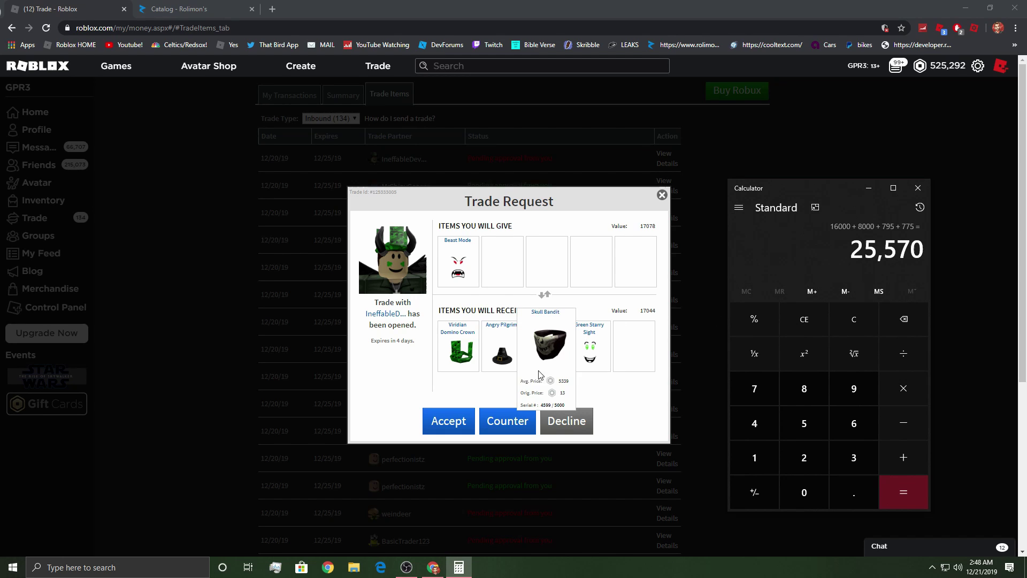
Accept the Beast Mode trade and decline two of MrShinyGengar's trade requests.
click(452, 425)
click(487, 356)
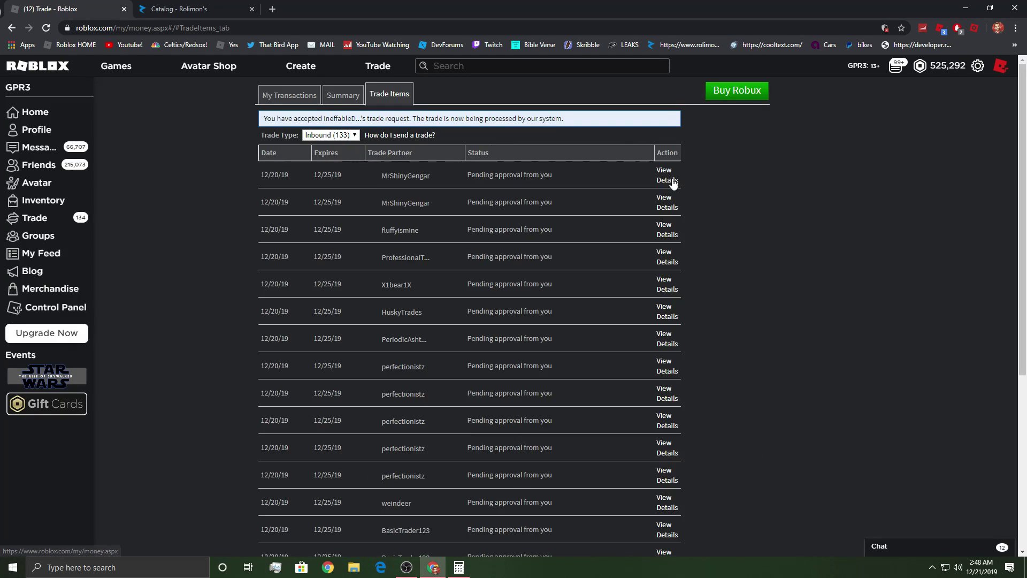
click(670, 182)
click(566, 426)
click(473, 339)
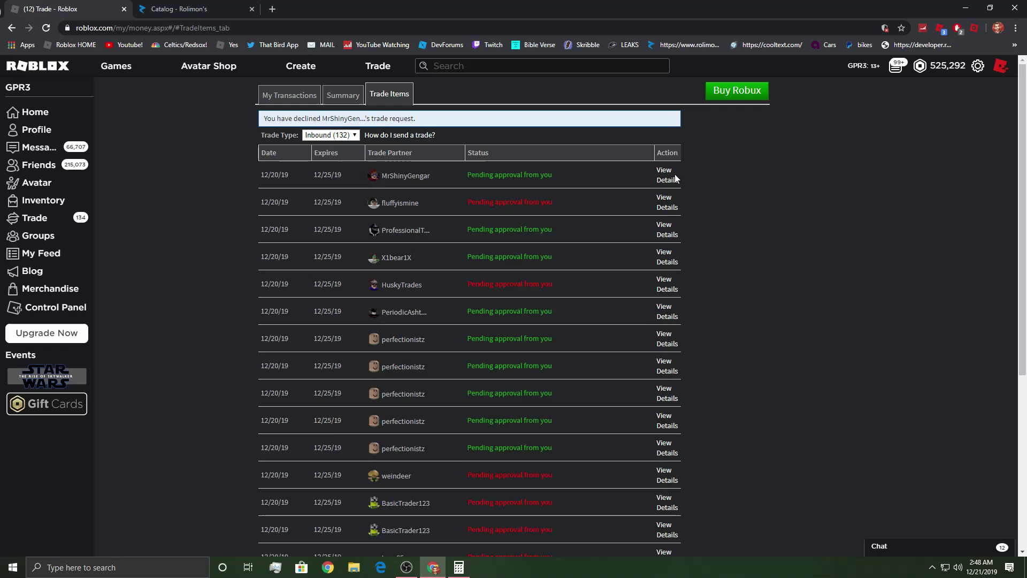
click(663, 175)
click(566, 426)
click(472, 340)
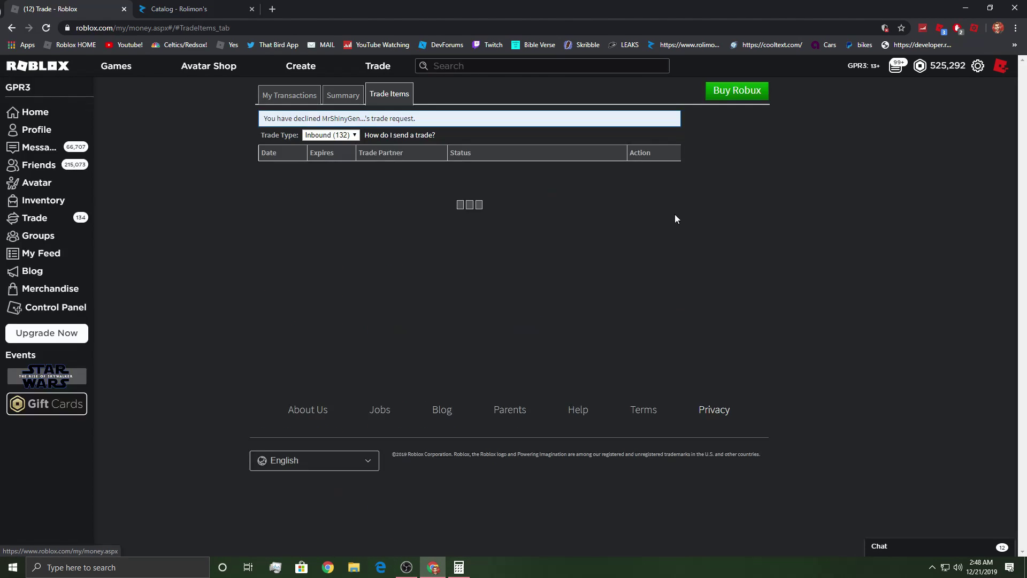
Decline the next two pending inbound trade requests.
click(662, 183)
click(567, 421)
click(472, 339)
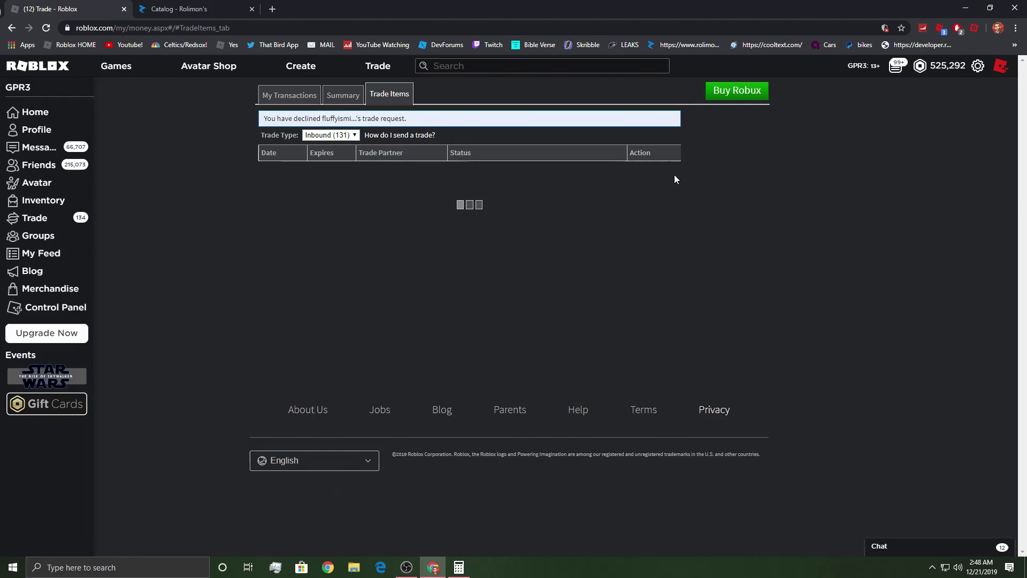
click(656, 172)
click(574, 429)
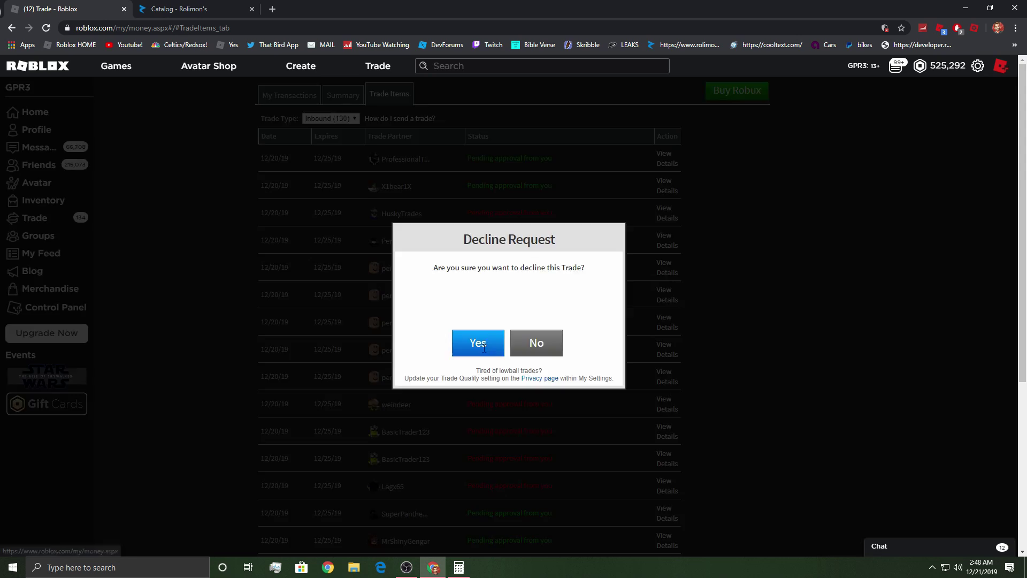
click(473, 340)
click(663, 172)
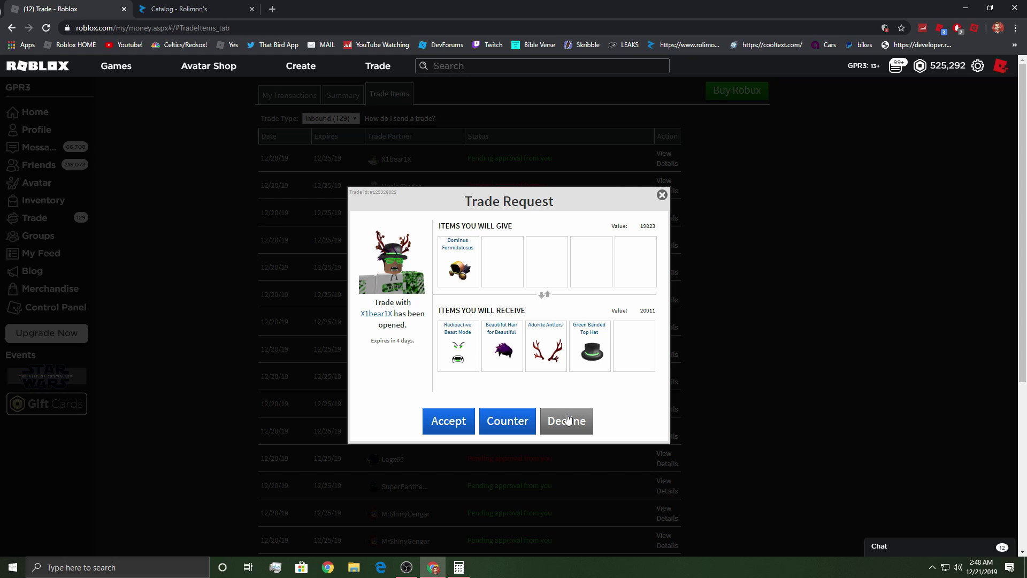
click(576, 423)
click(478, 342)
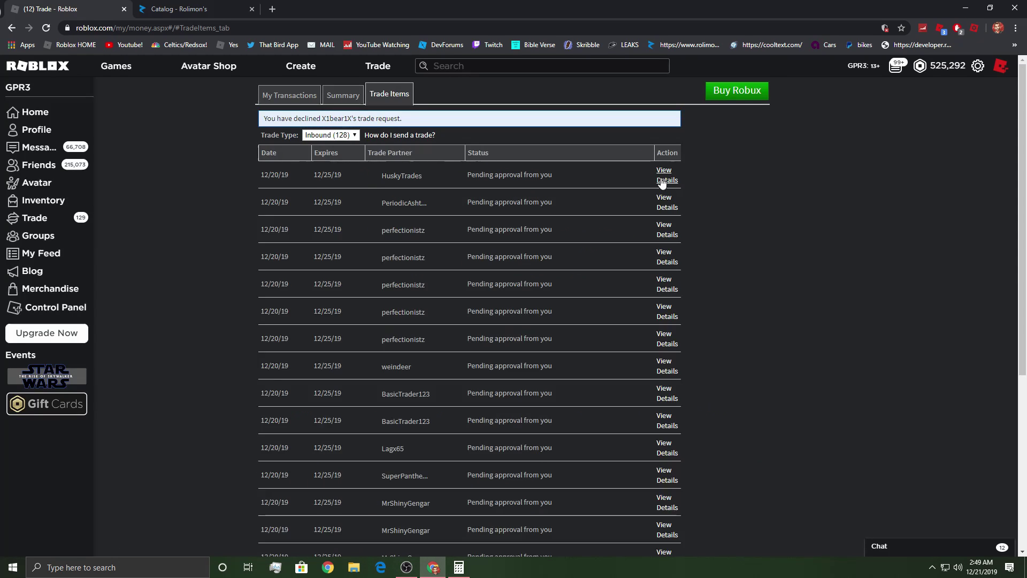
click(665, 172)
click(576, 423)
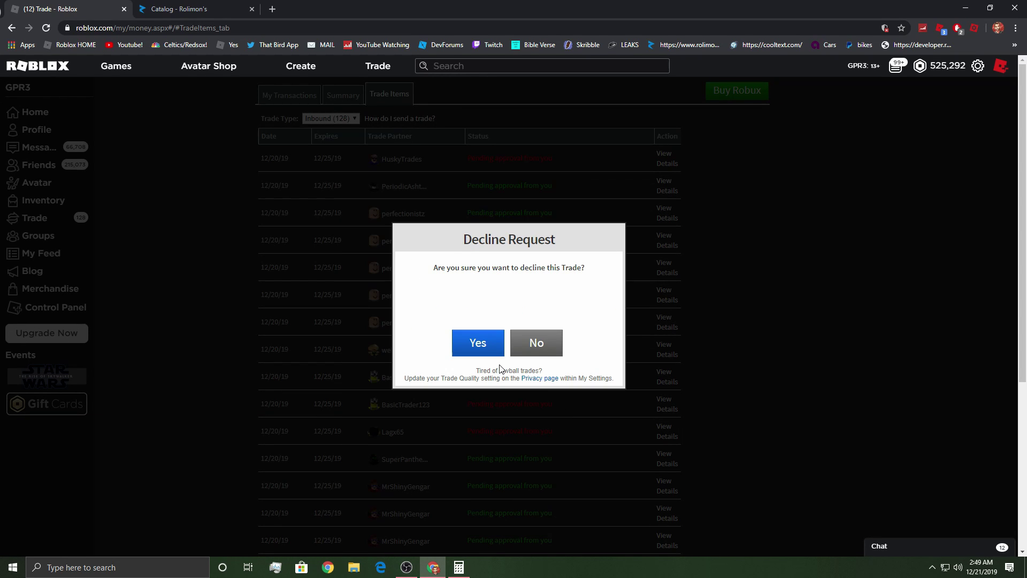
click(536, 344)
mouse_move(503, 264)
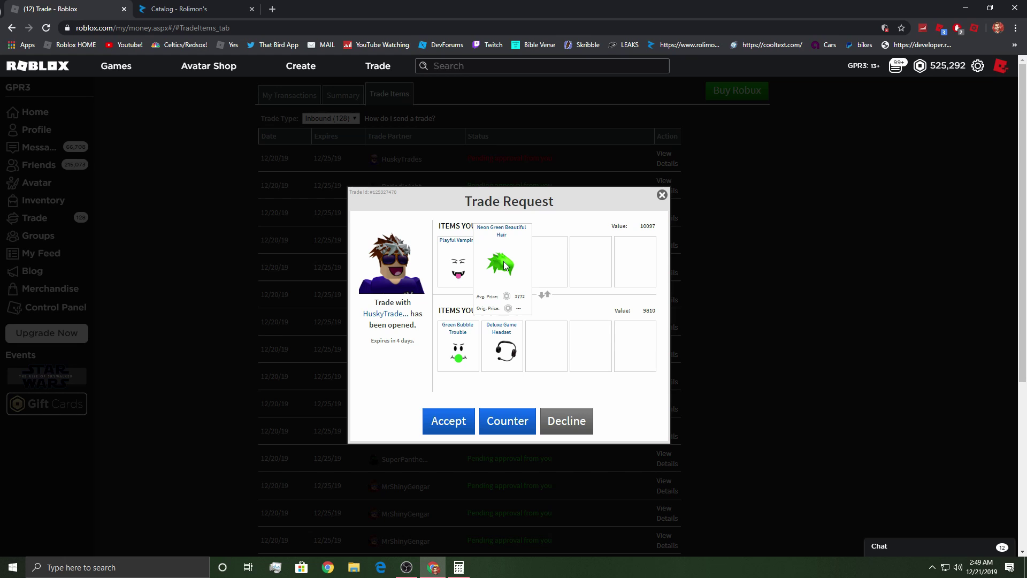
Compare Neon Green Beautiful Hair and Green Bubble Trouble values on Rolimon's, then decline HuskyTrades' trade.
key(ctrl+Tab)
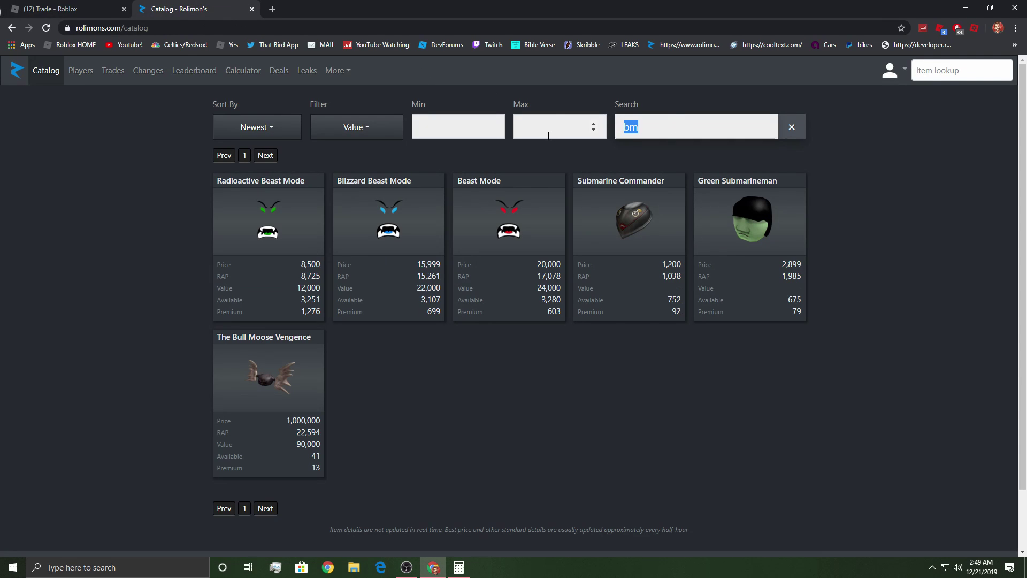
text(neon g)
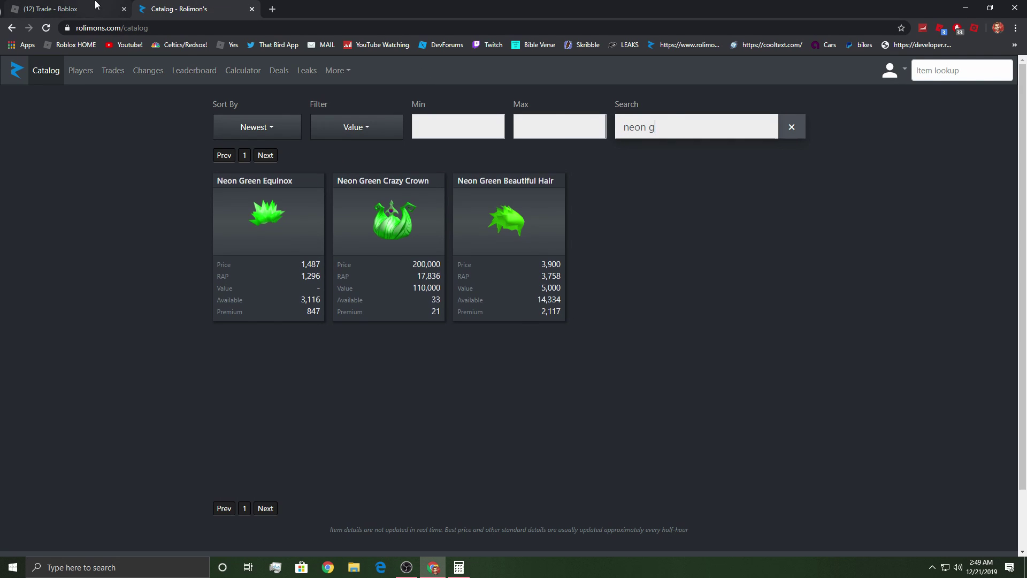
click(96, 7)
click(209, 7)
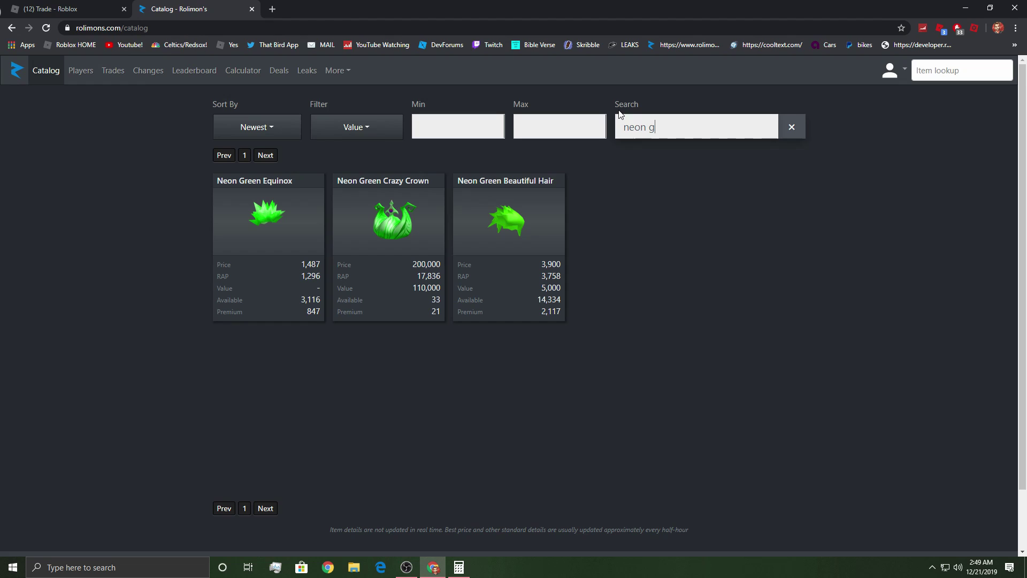
text(gbt)
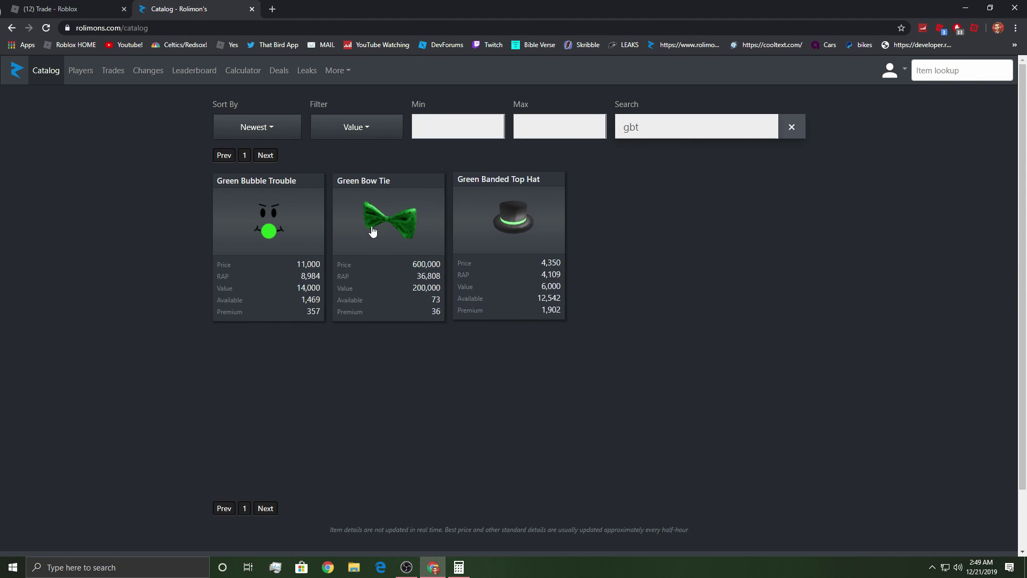
click(89, 8)
click(184, 7)
click(103, 6)
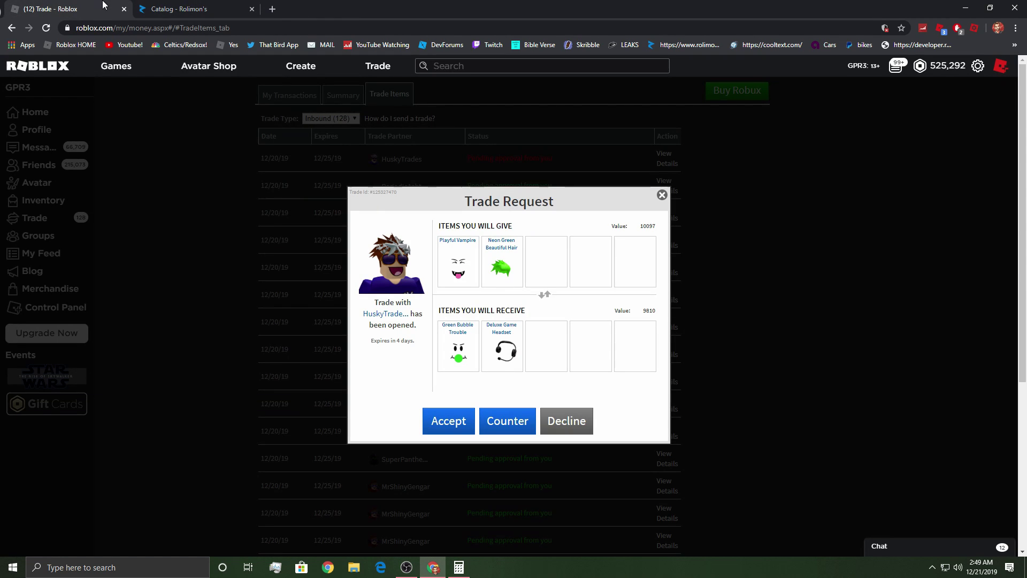
click(455, 409)
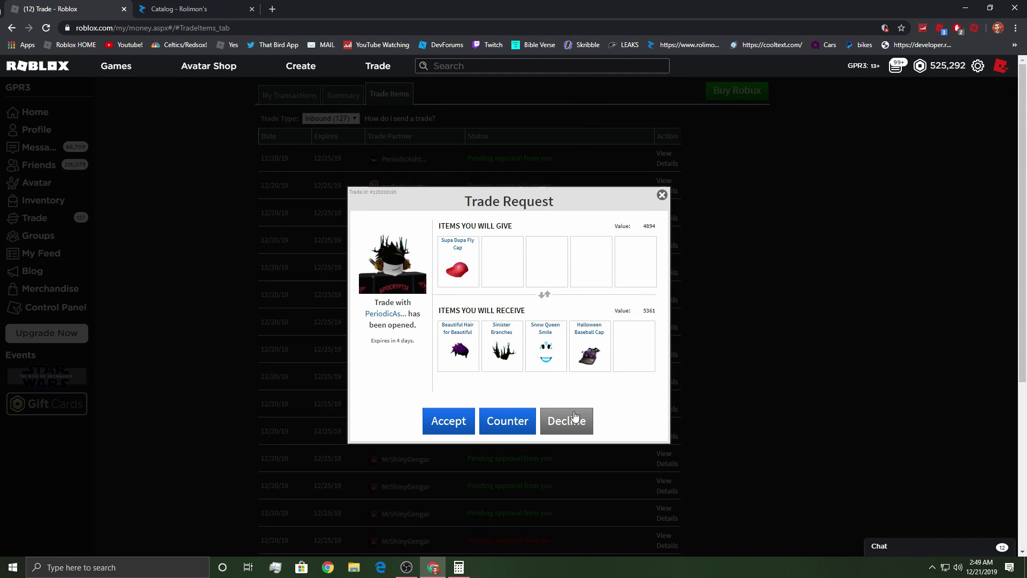
Decline PeriodicAs…'s Supa Dupa Fly Cap trade and the next two inbound requests.
click(574, 417)
click(491, 345)
click(580, 421)
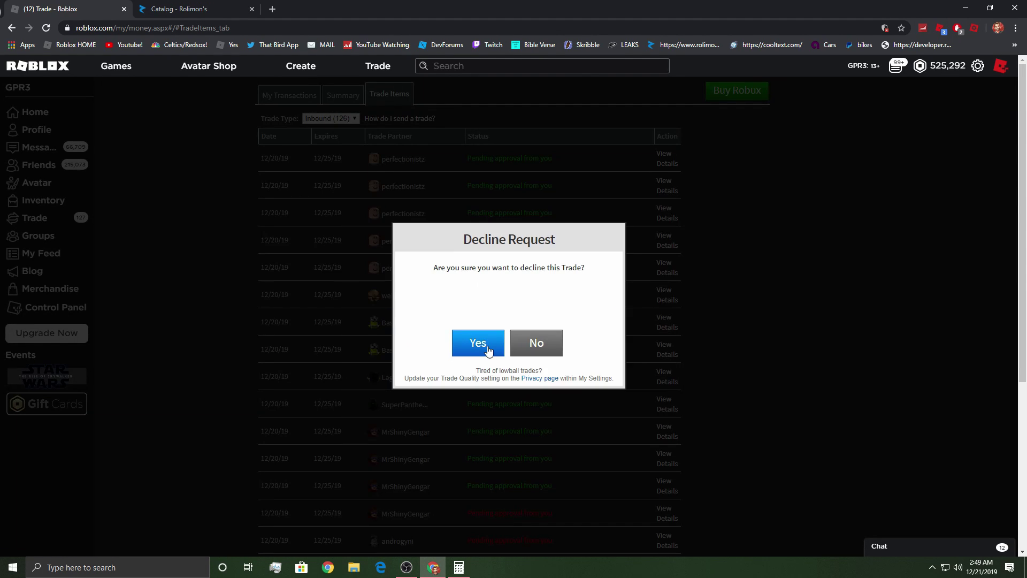
click(488, 351)
click(670, 180)
click(566, 420)
click(478, 344)
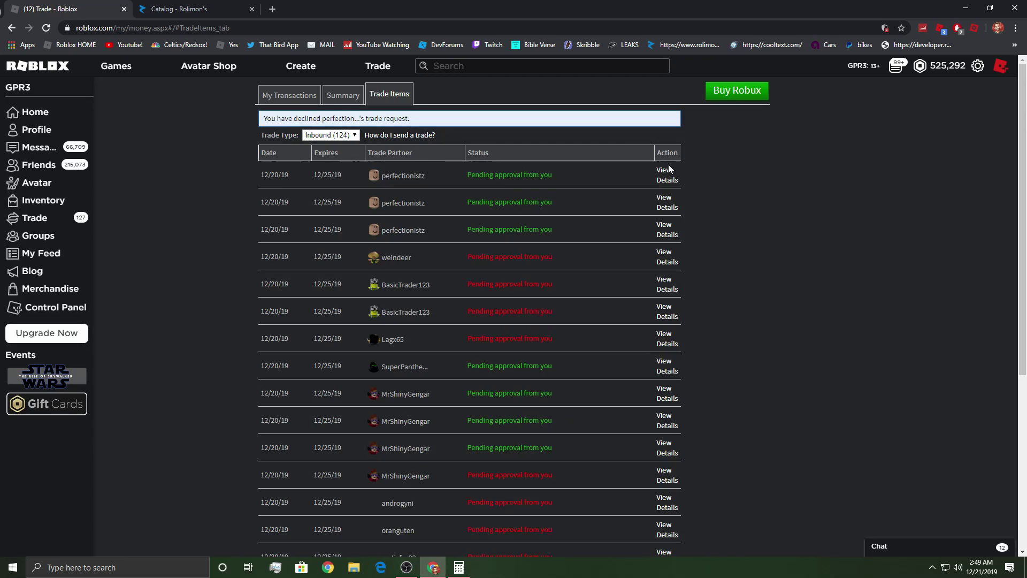
Decline two more inbound requests, bringing the inbound count down to 122.
click(665, 181)
click(565, 420)
click(485, 347)
click(663, 184)
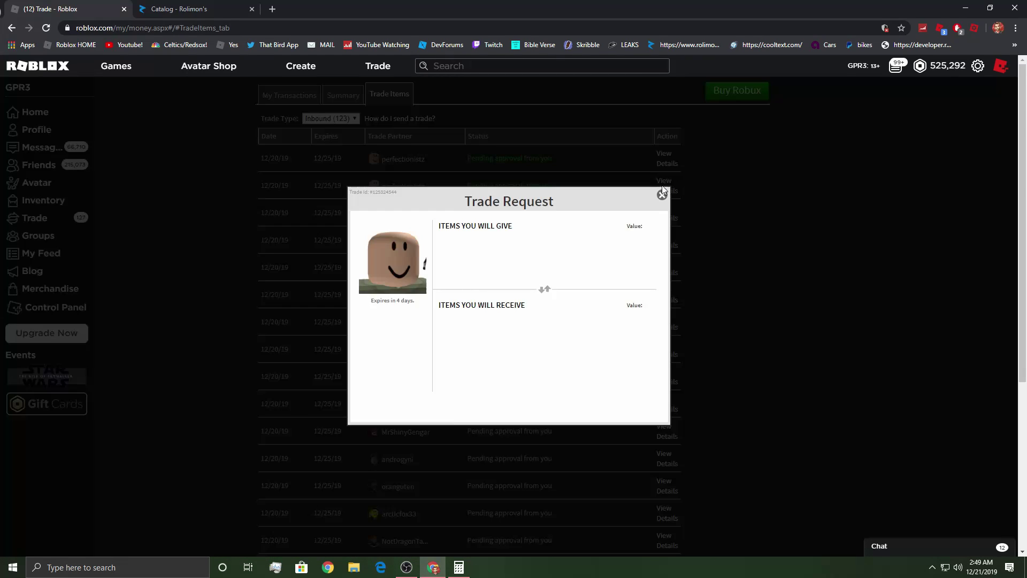
click(577, 417)
click(466, 342)
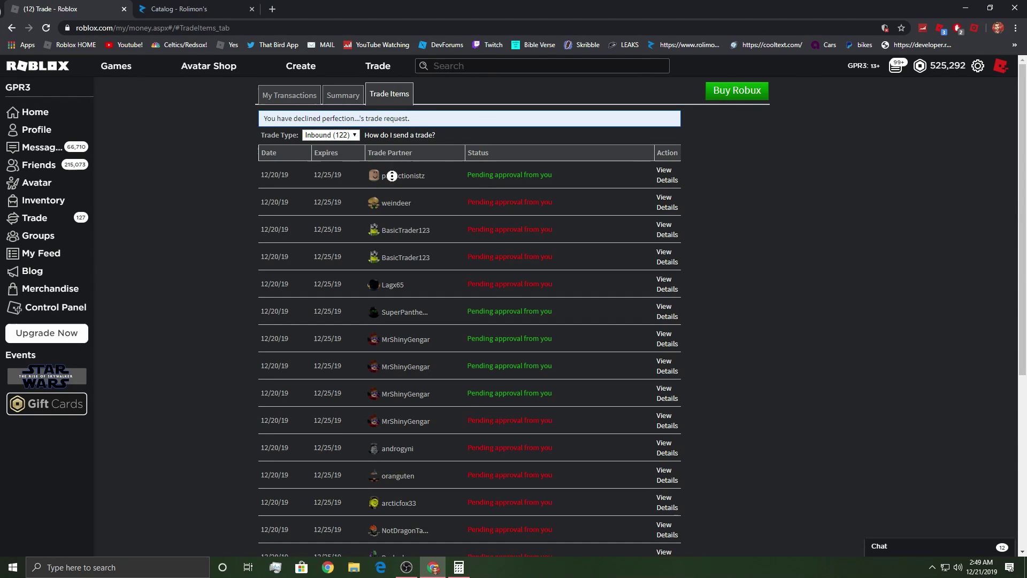
click(667, 175)
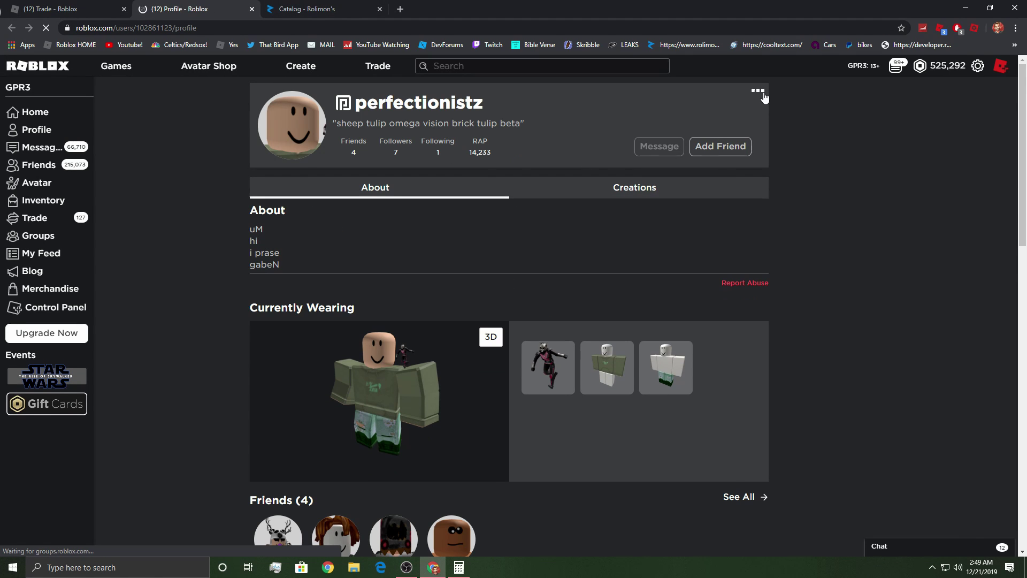
click(758, 90)
click(757, 154)
click(479, 322)
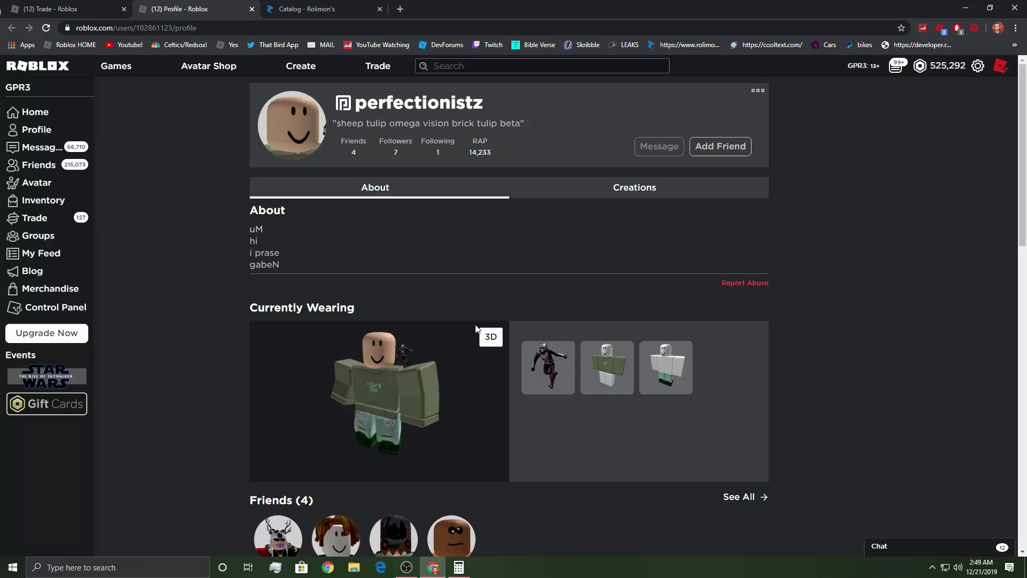
click(252, 9)
click(665, 158)
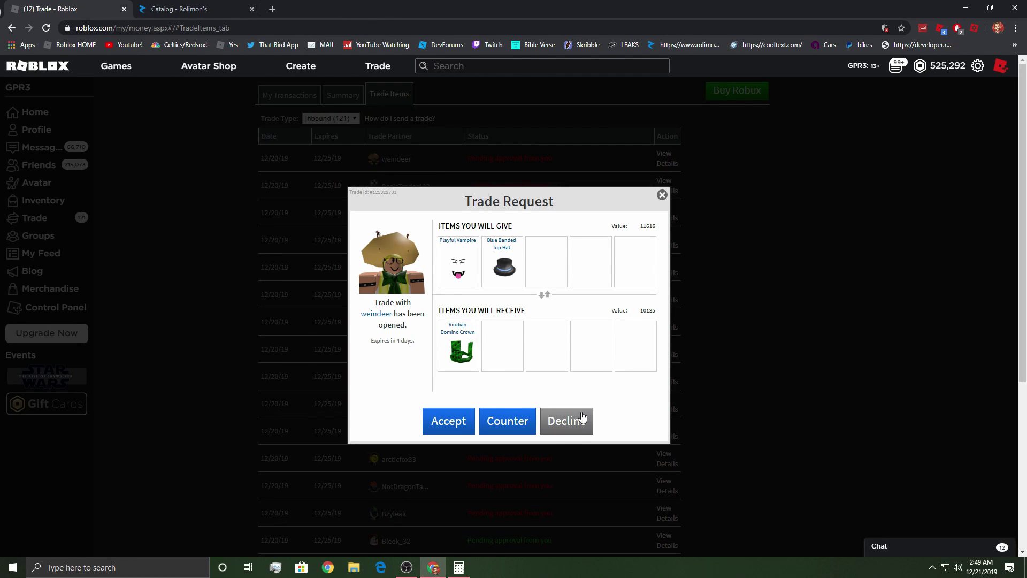
Decline weindeer's Viridian Domino Crown trade and show Completed trades.
click(571, 422)
click(333, 136)
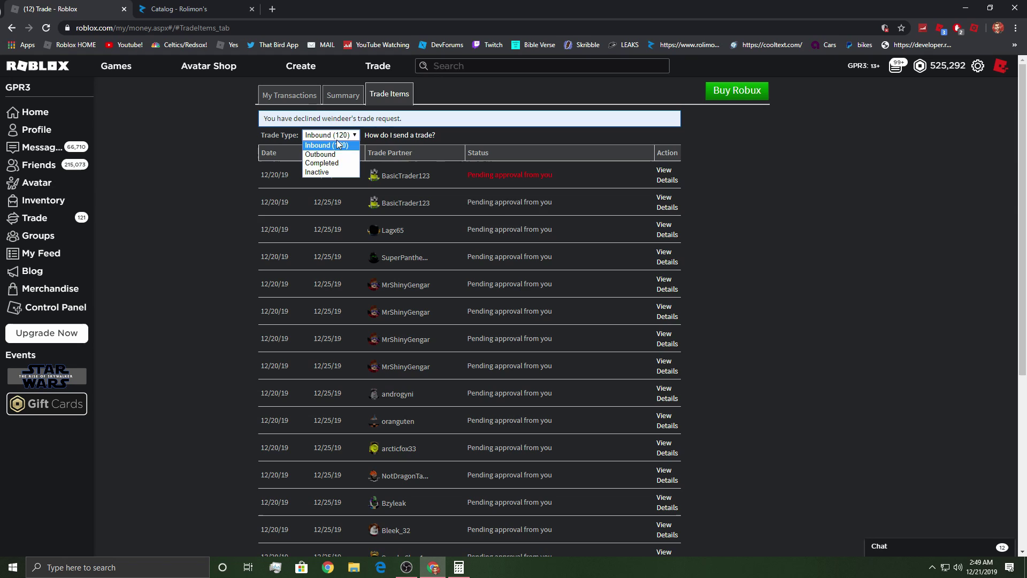
click(333, 161)
Review the details of three recent completed trades, including Exasm's.
click(664, 198)
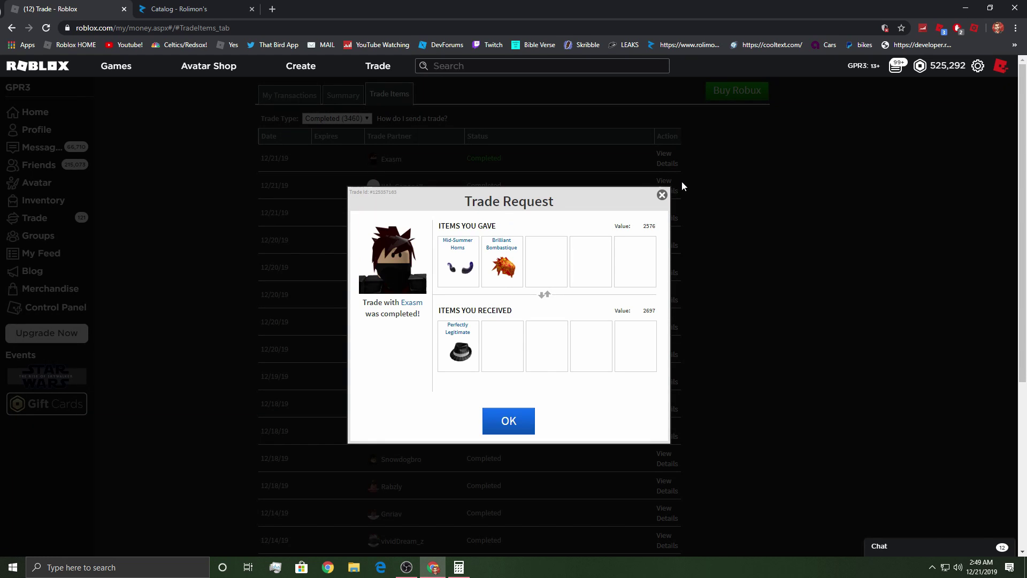
click(663, 194)
click(694, 189)
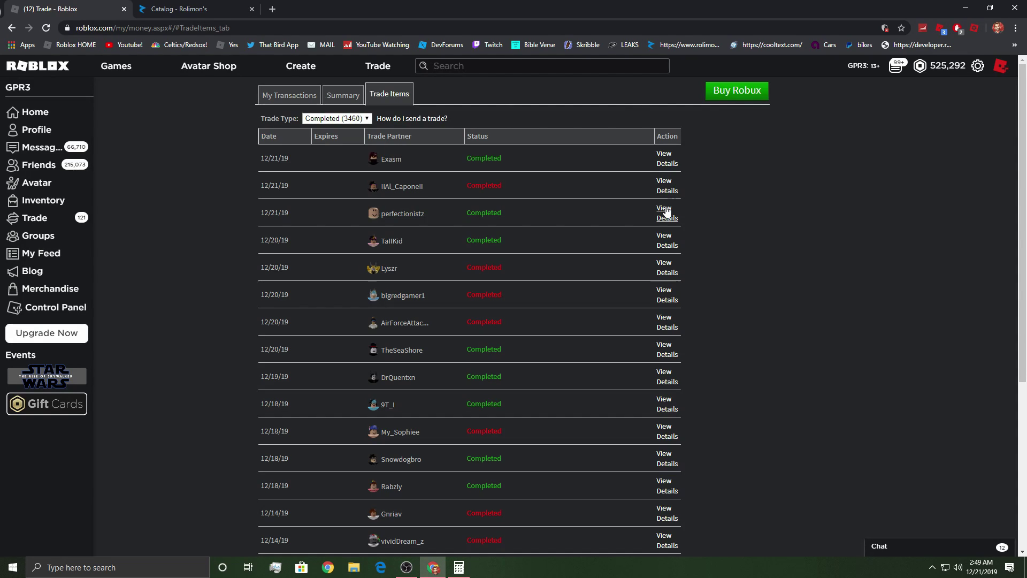
click(647, 175)
click(664, 158)
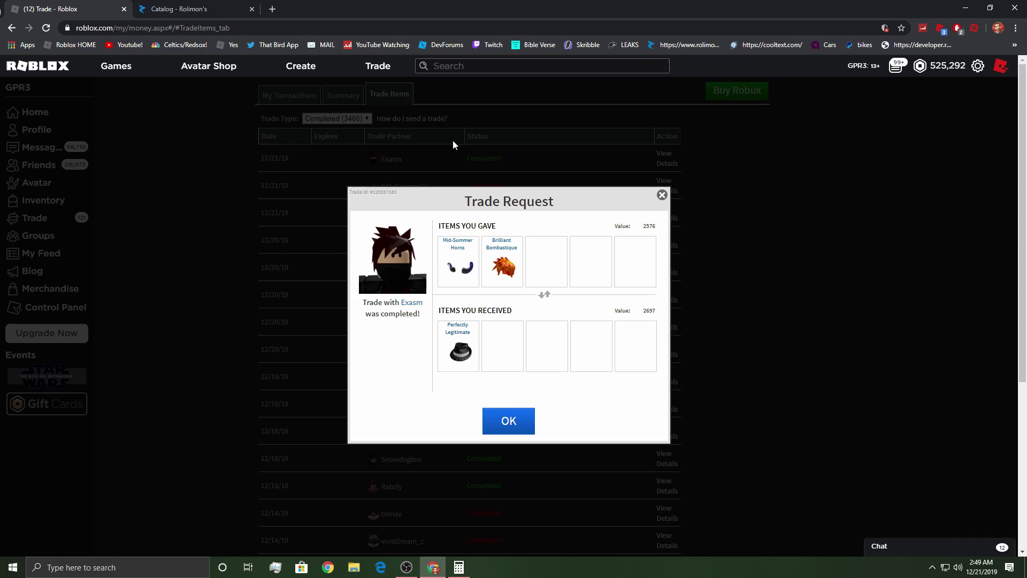
click(453, 141)
click(334, 119)
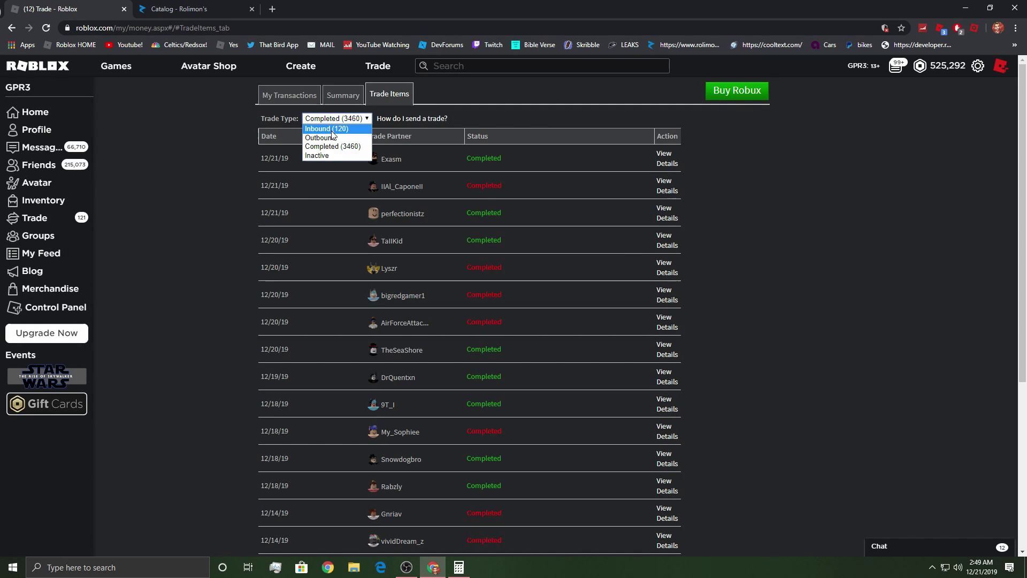
Return to Inbound trades and decline the top two pending requests.
click(656, 162)
click(565, 416)
click(474, 342)
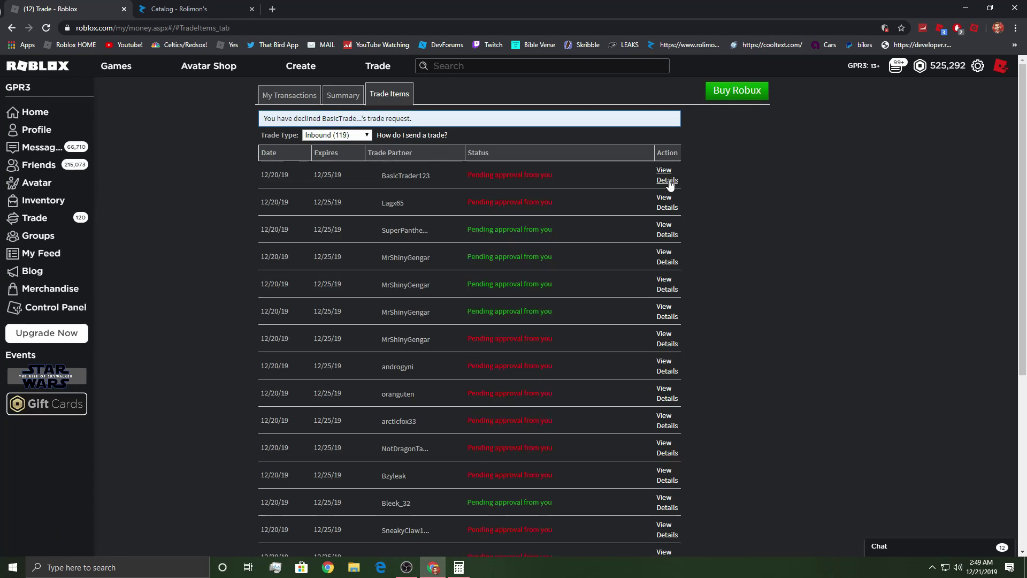
click(665, 172)
click(566, 426)
click(478, 343)
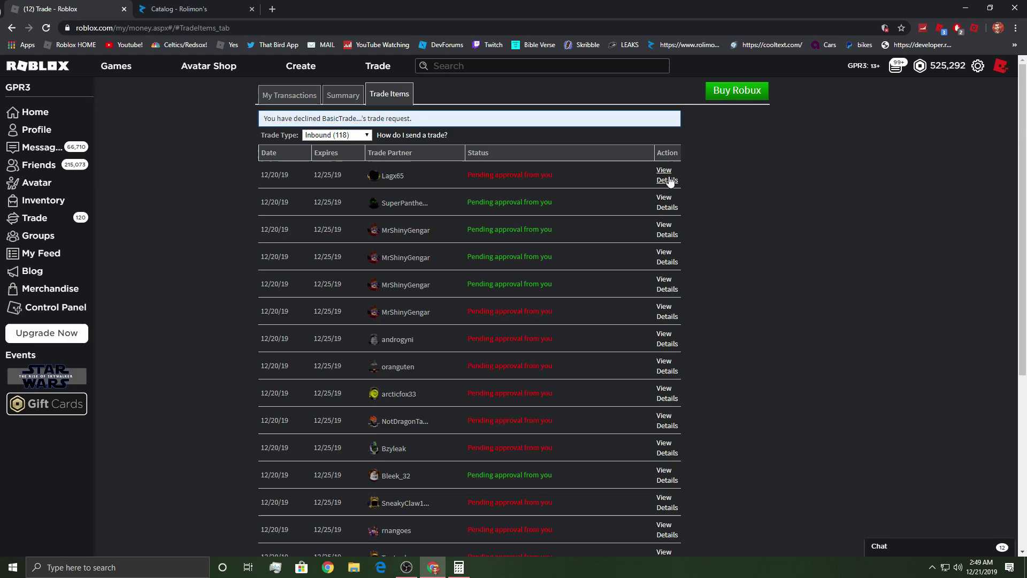
click(665, 161)
Decline the next three inbound requests, including the Blue Goof trade.
click(567, 422)
click(478, 343)
click(668, 165)
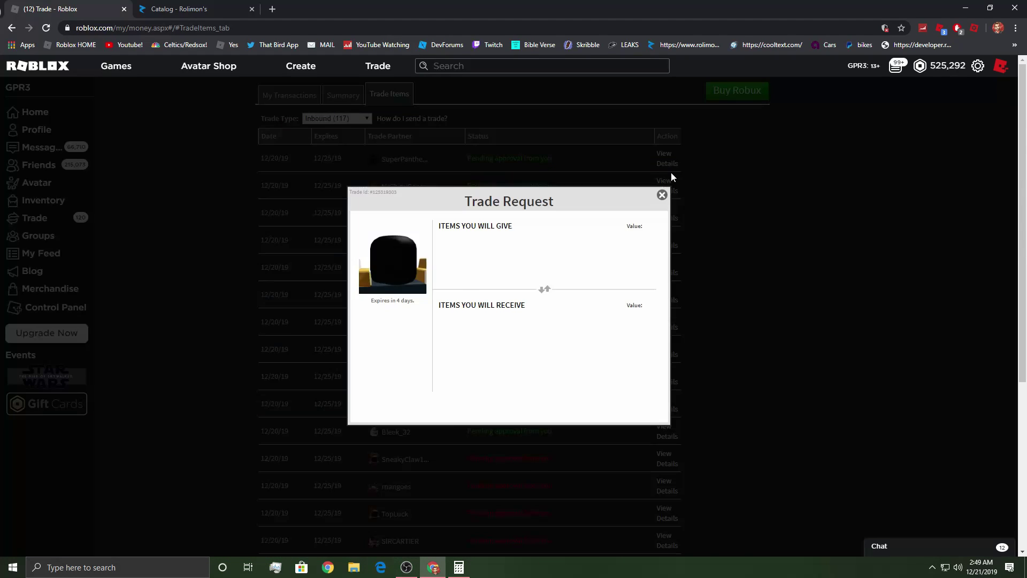
click(567, 420)
click(473, 342)
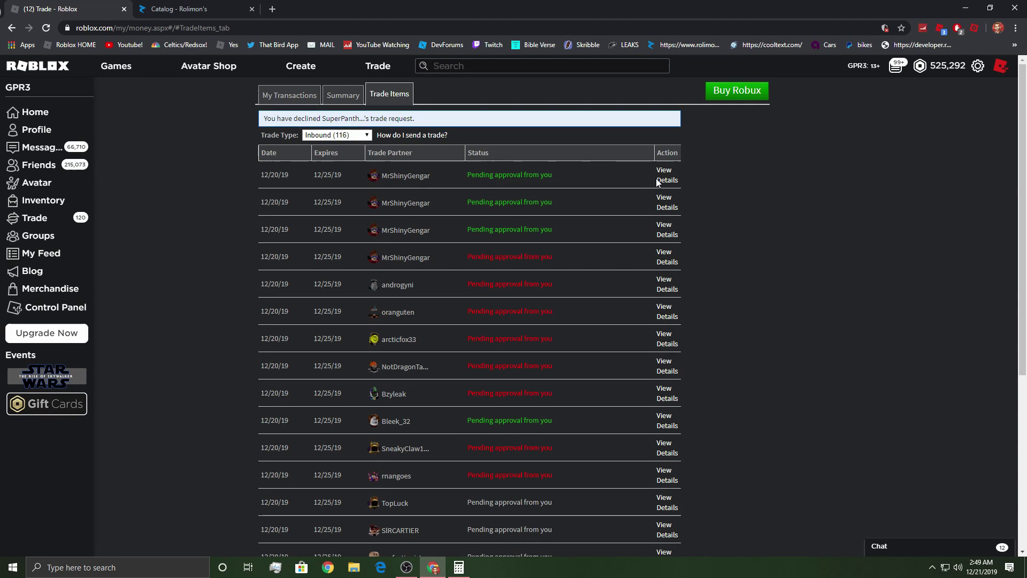
click(666, 164)
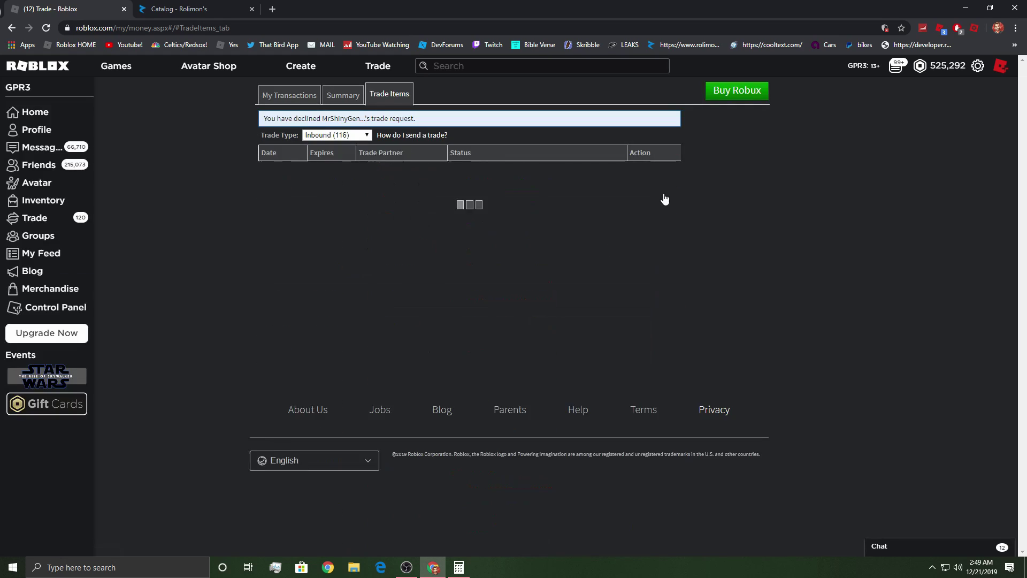
click(666, 161)
click(569, 424)
click(667, 161)
click(566, 421)
click(476, 343)
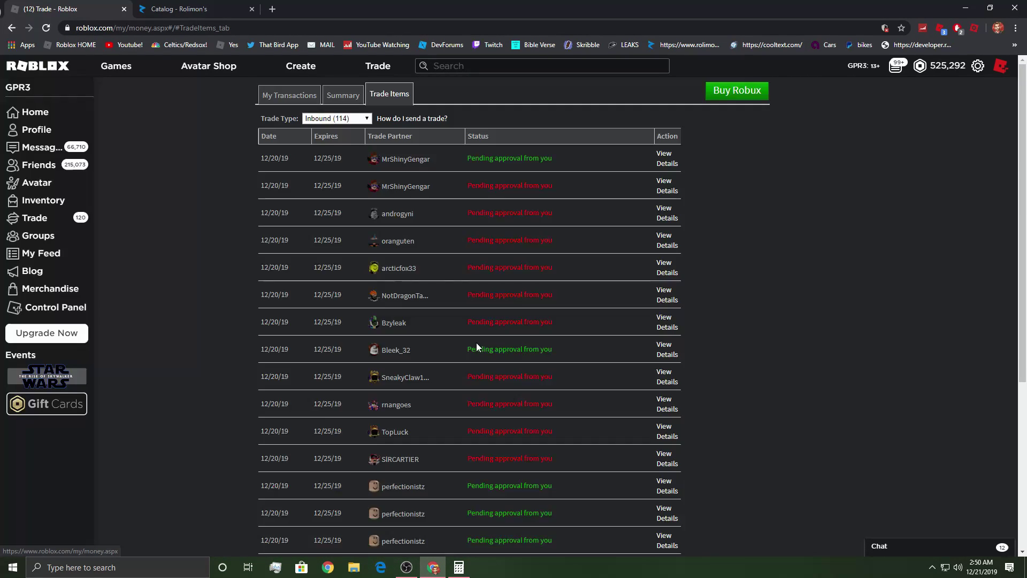
click(666, 180)
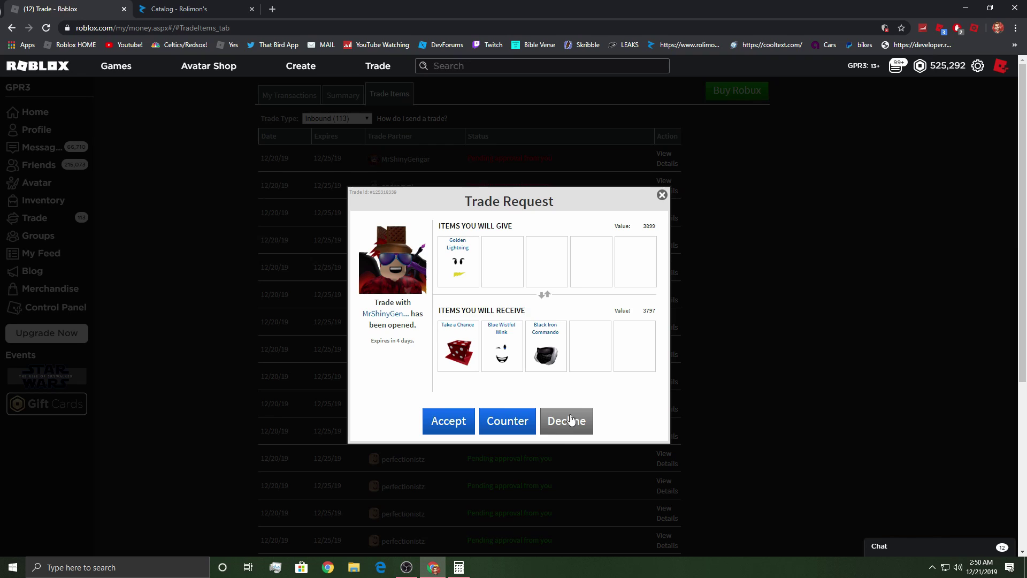
click(569, 421)
click(479, 341)
click(662, 171)
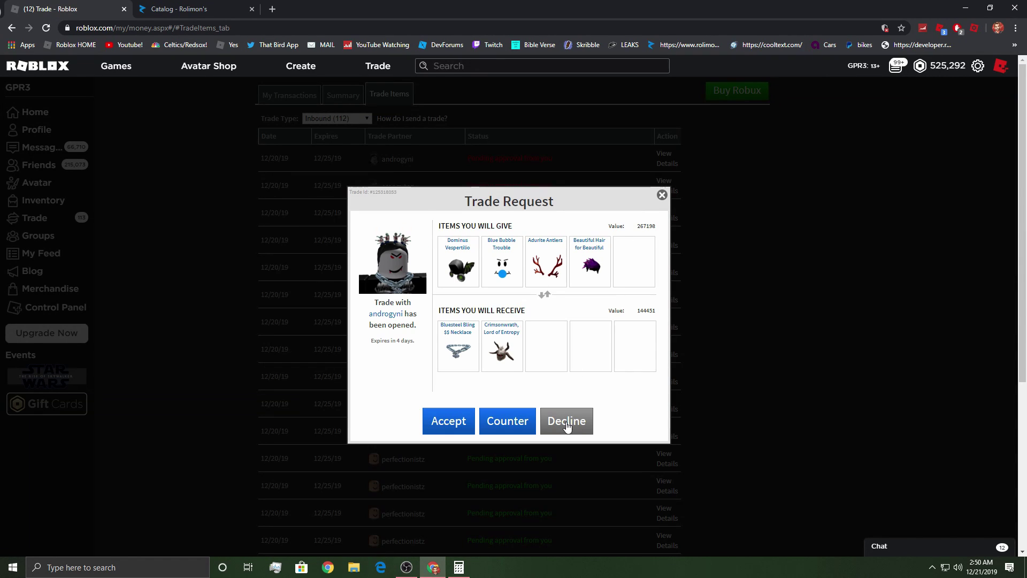
Check the requested items on Rolimon's and total their values in Calculator.
click(238, 9)
text(bs)
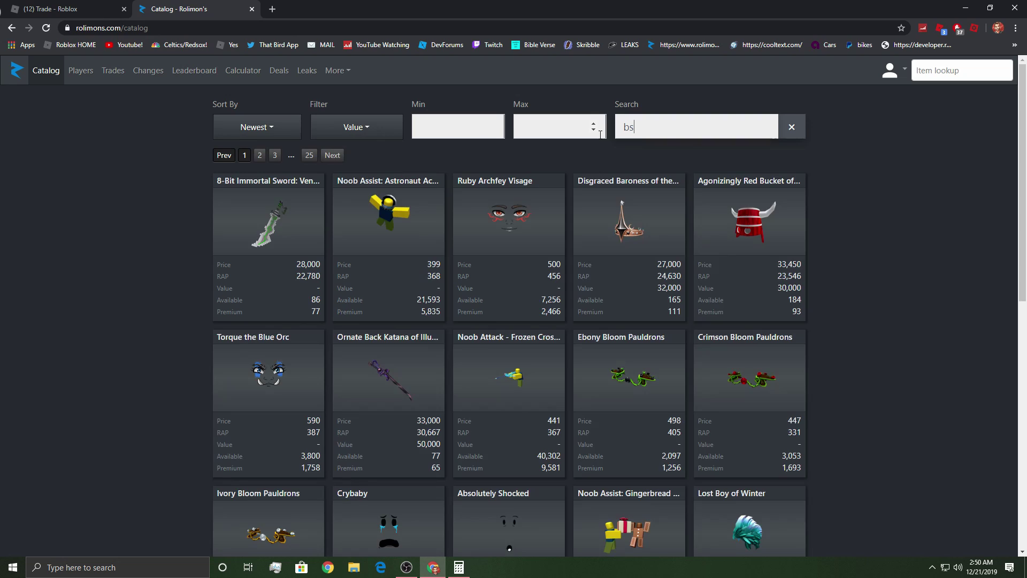
text(b)
click(73, 9)
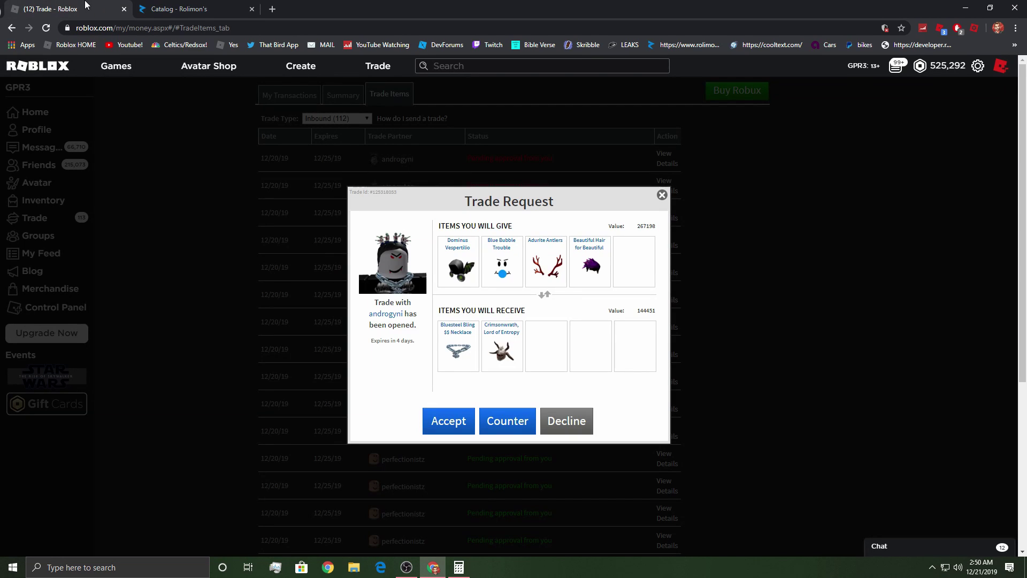
click(458, 568)
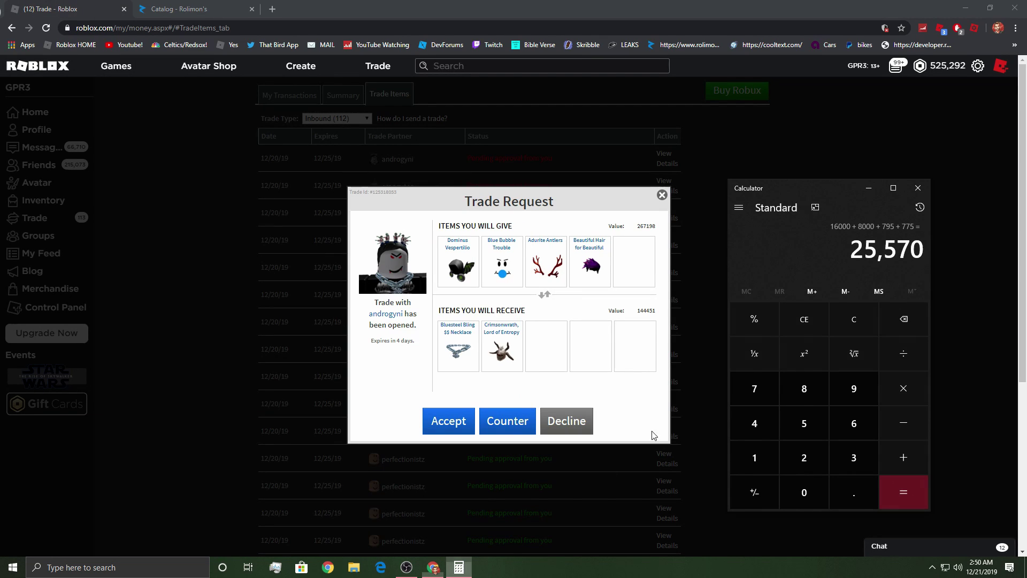
click(805, 320)
click(854, 458)
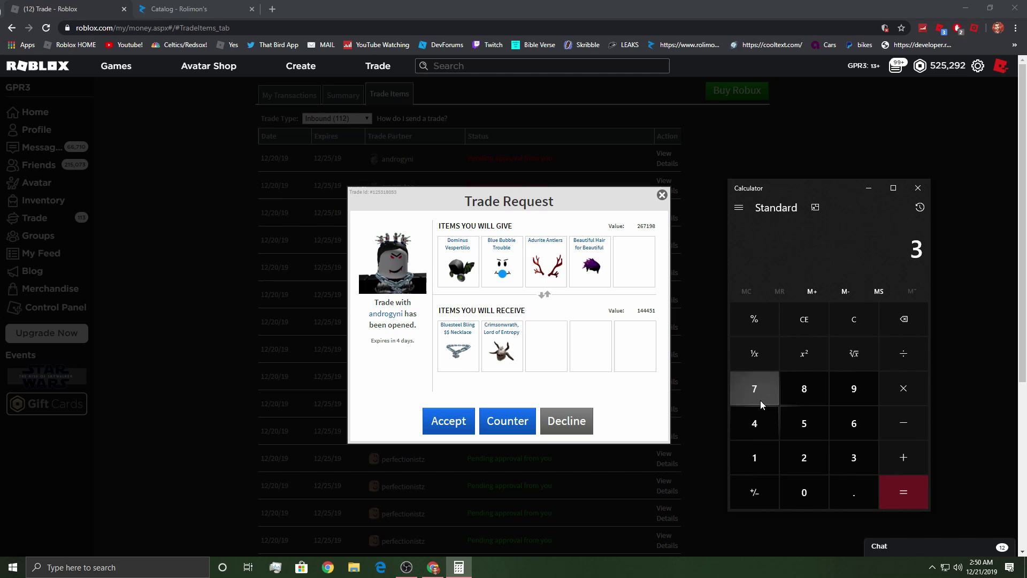
click(755, 423)
click(805, 492)
click(904, 457)
click(754, 389)
click(804, 492)
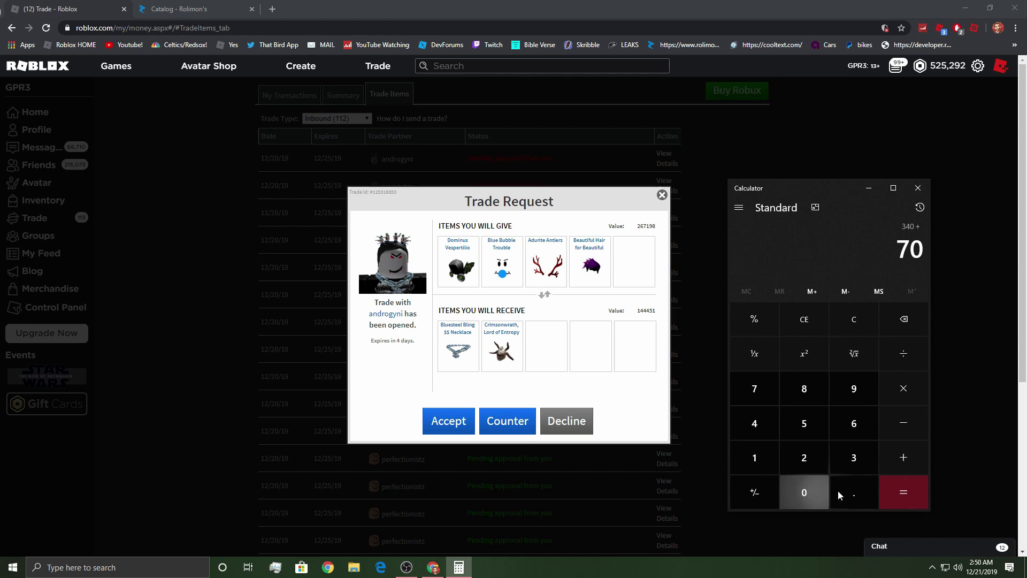
click(905, 492)
click(805, 320)
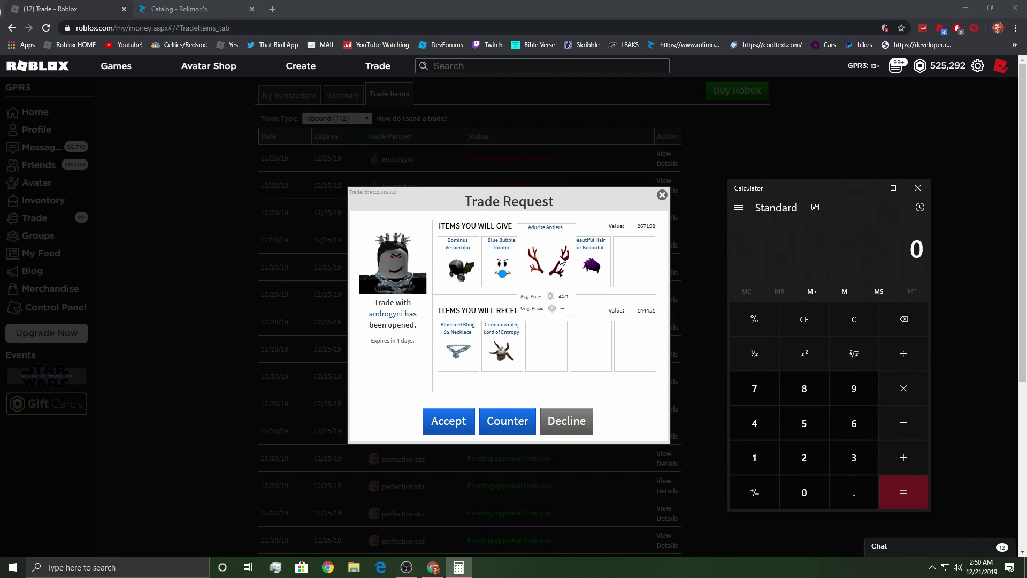
click(183, 10)
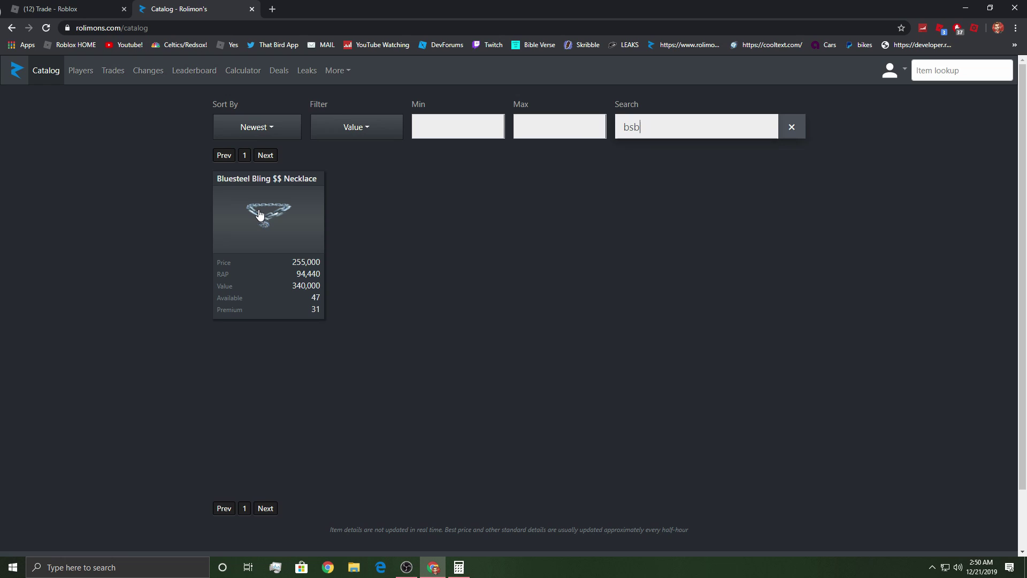
click(259, 214)
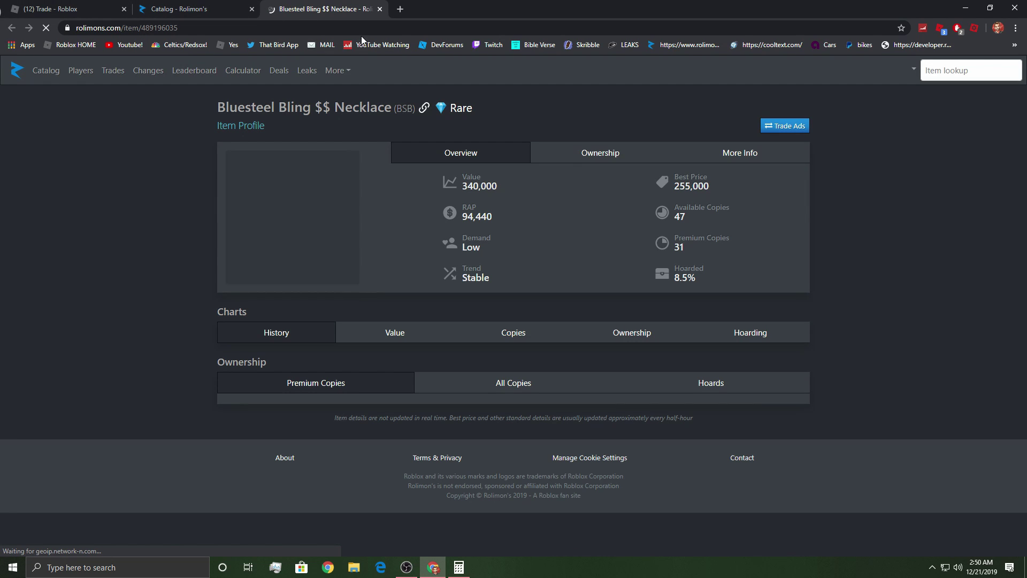
click(63, 7)
click(567, 422)
click(479, 345)
click(666, 163)
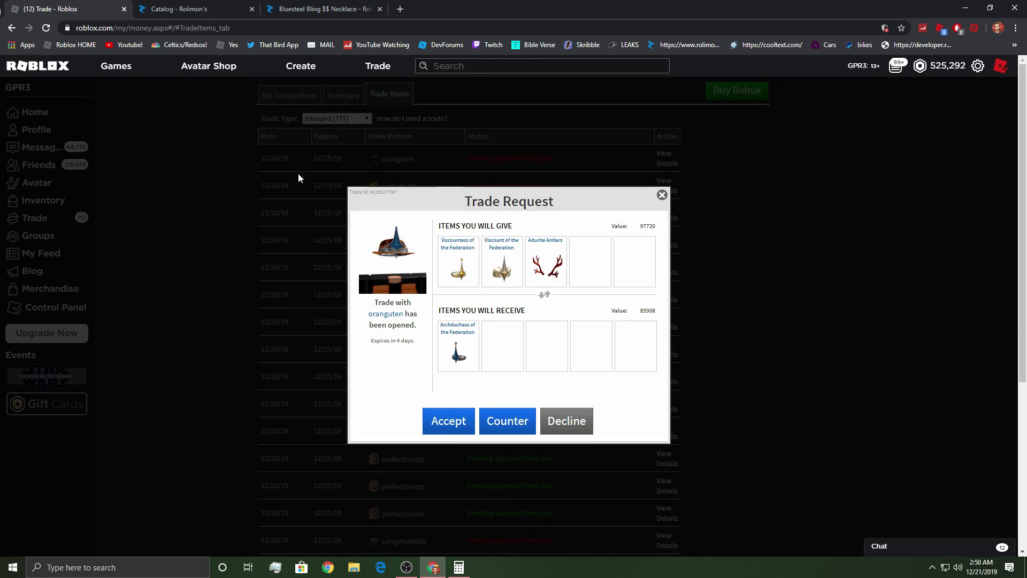
Close the necklace item page and decline the Archduchess of the Federation trade.
click(321, 9)
click(379, 9)
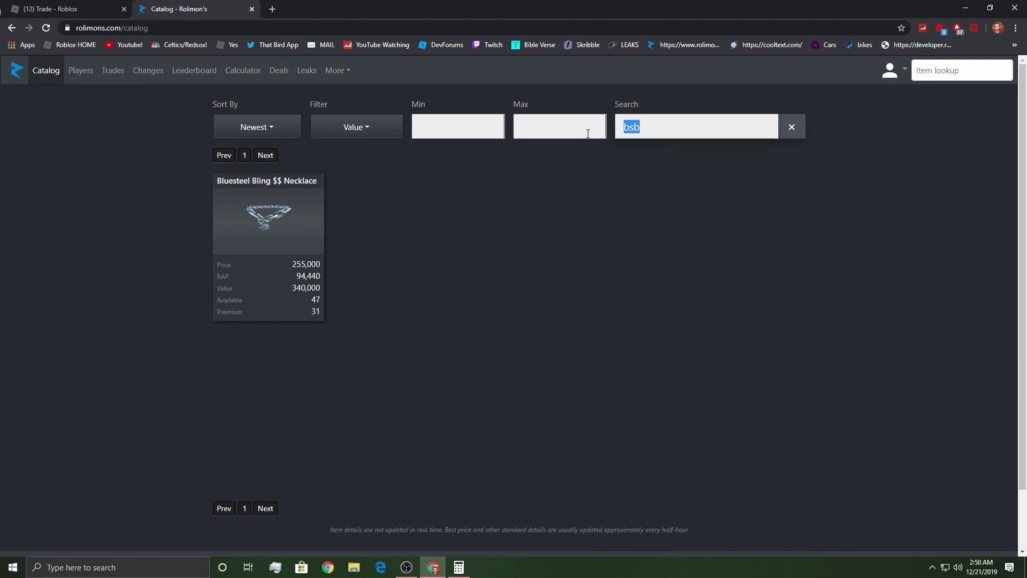
text(archd)
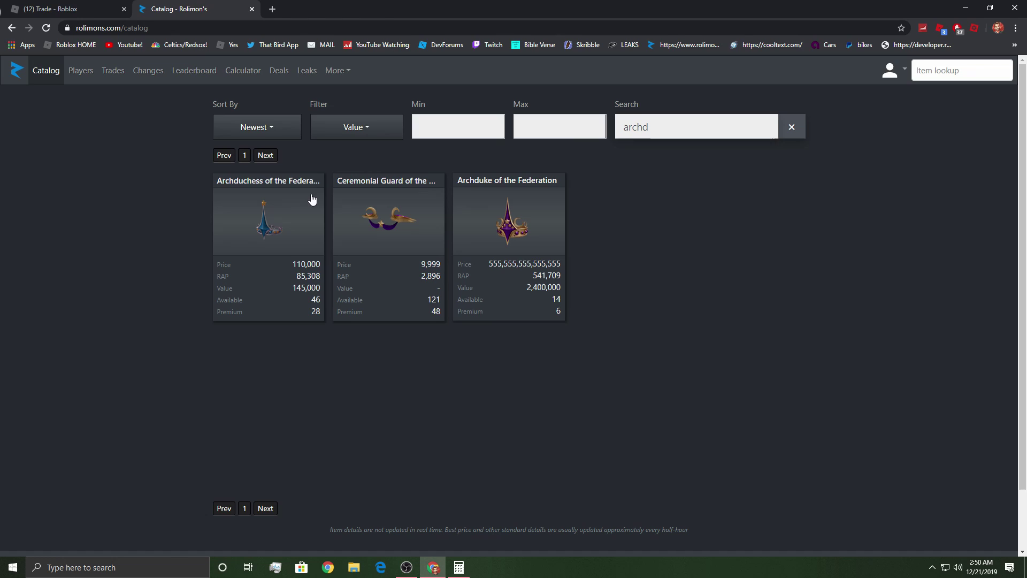
click(66, 8)
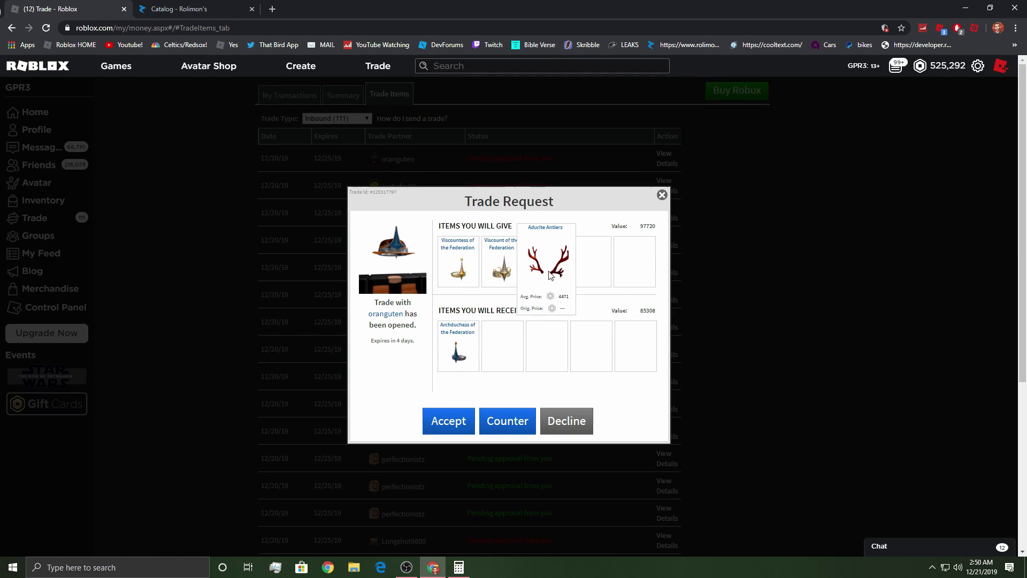
click(556, 411)
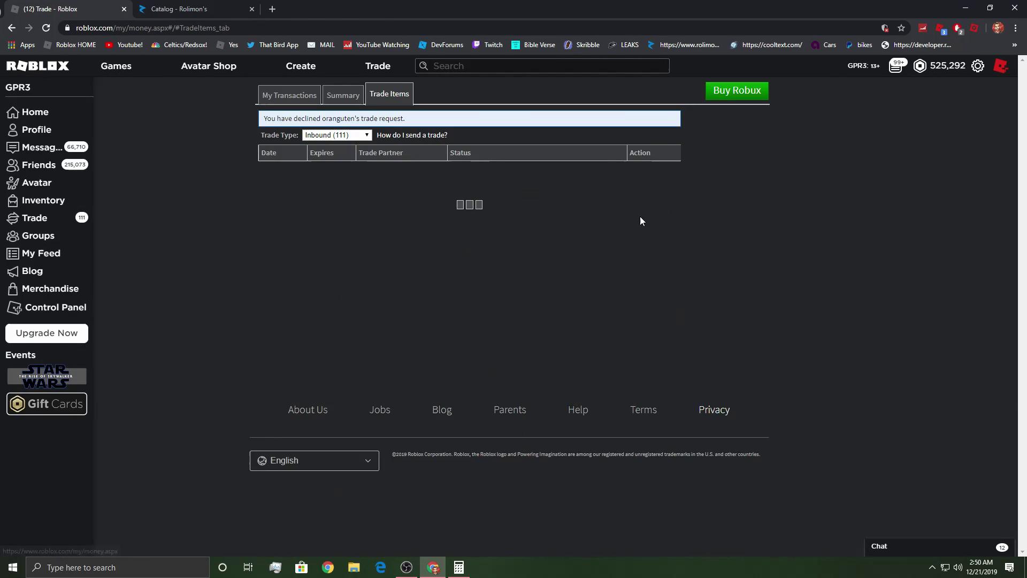
Check Red Glowing Eyes' value on Rolimon's, then decline that trade.
click(666, 178)
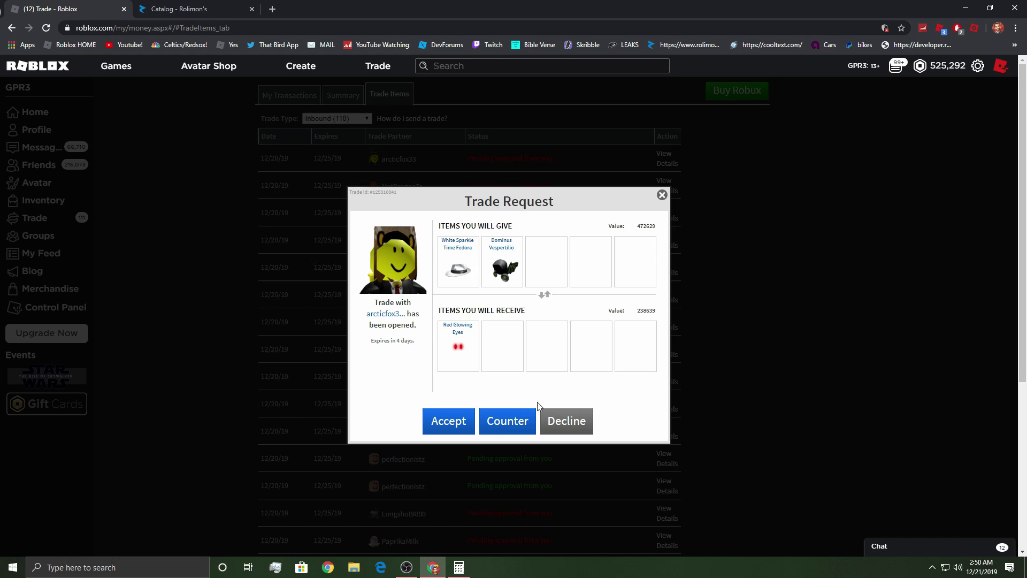
click(234, 7)
text(red g)
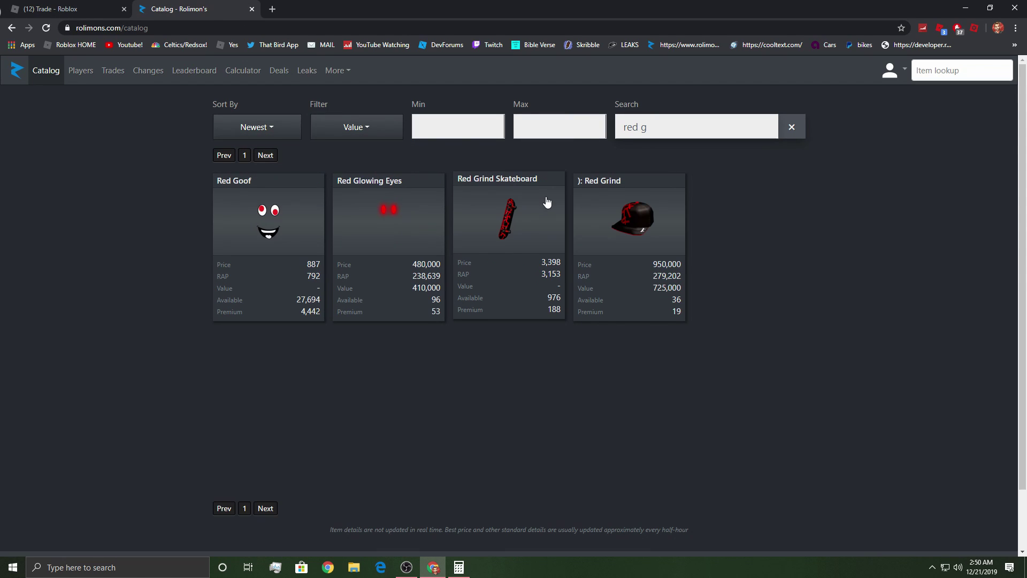
key(ctrl+Tab)
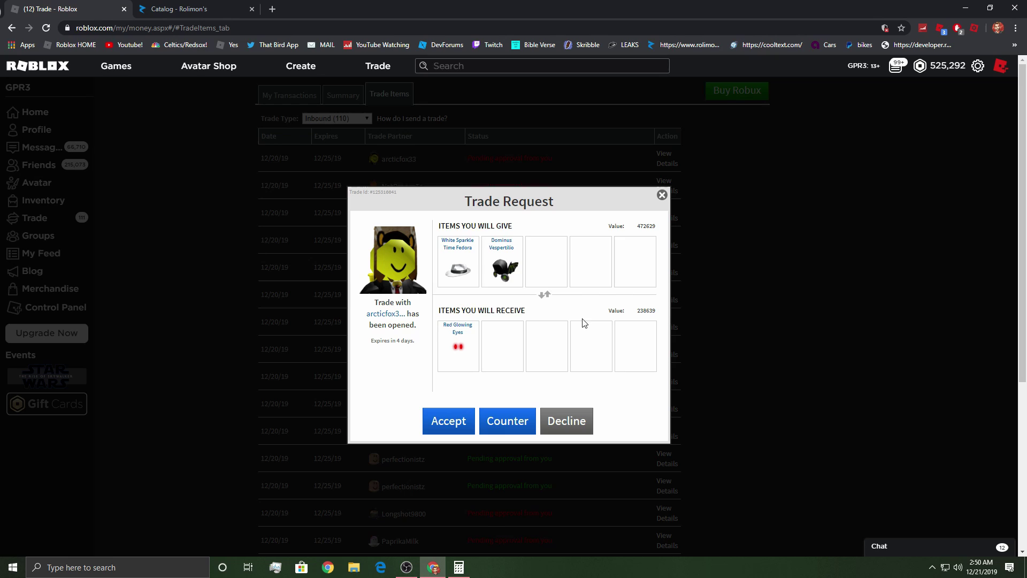
click(568, 421)
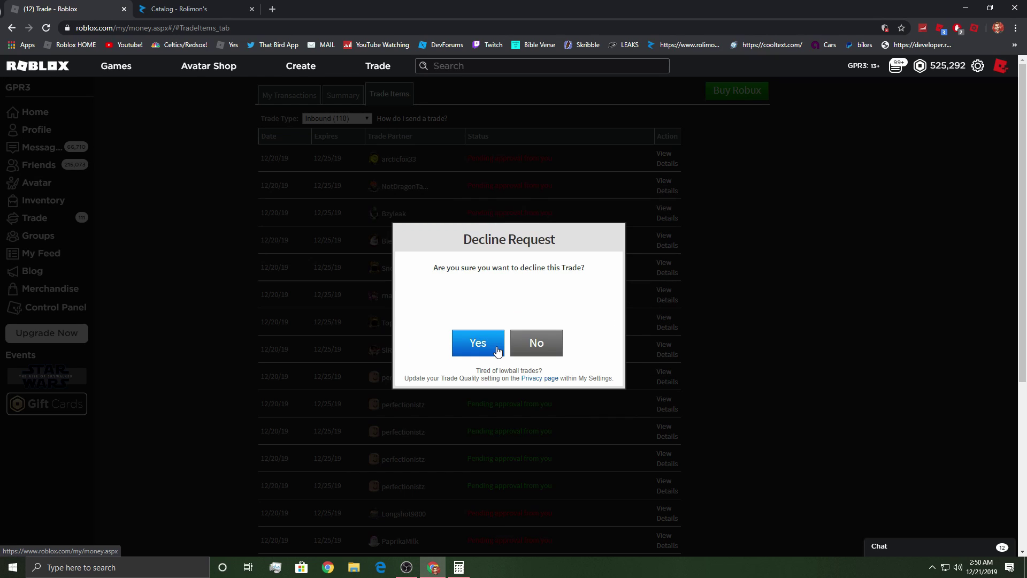
click(476, 342)
click(667, 175)
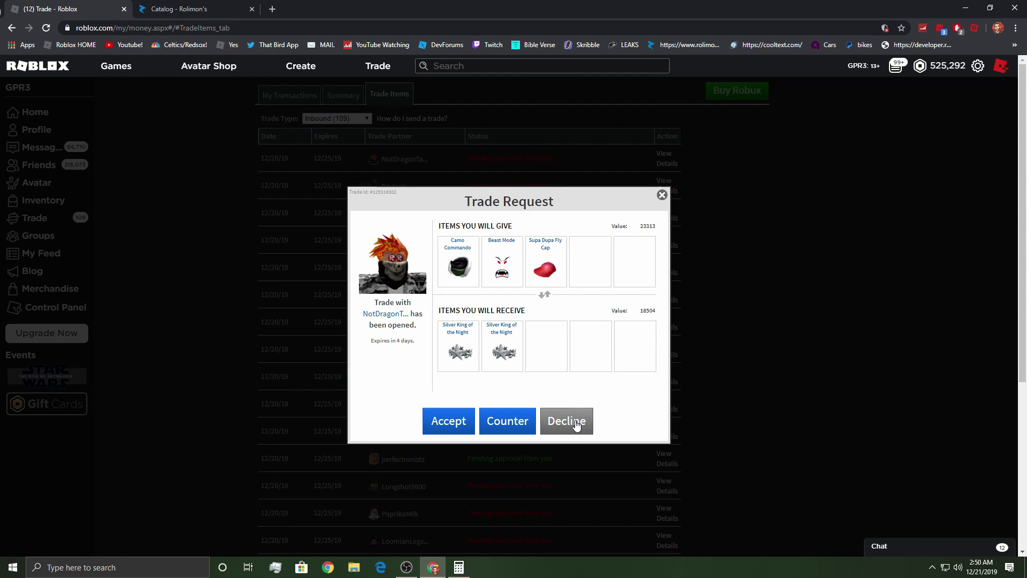
Decline the Silver King of the Night trade and check Blue Bubble Trouble's value on Rolimon's.
click(576, 425)
click(493, 344)
click(663, 180)
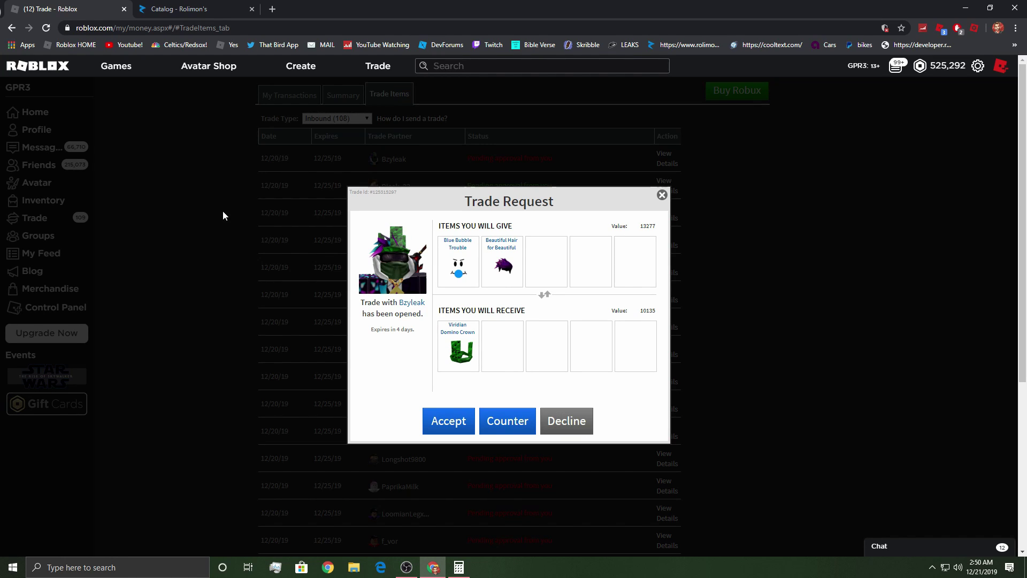
key(ctrl+Tab)
text(lue b)
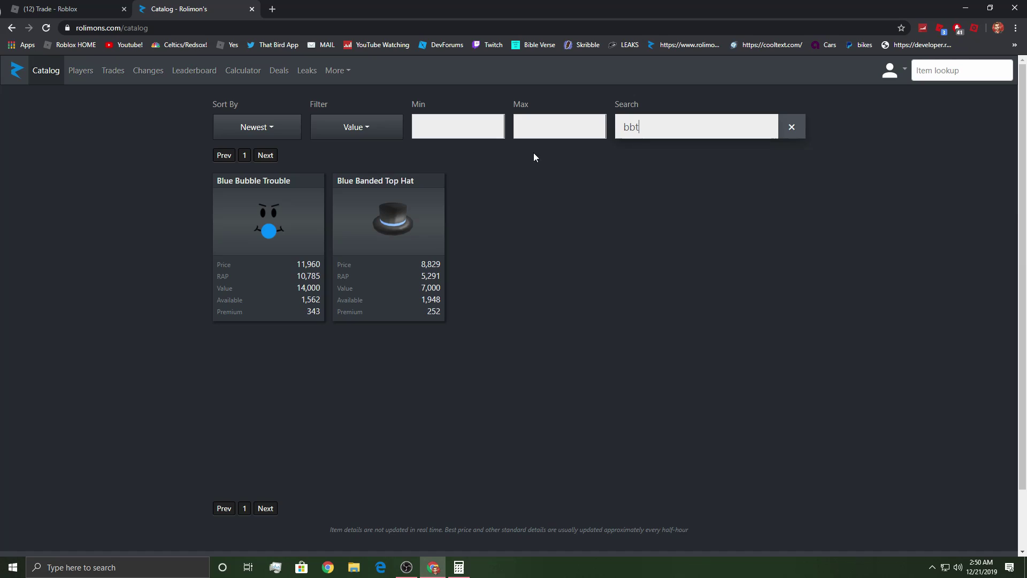
key(ctrl+Tab)
Counter Bzyleak's Viridian Domino Crown trade, swapping the purple hair for Camo Commando and Blue Goof.
click(527, 430)
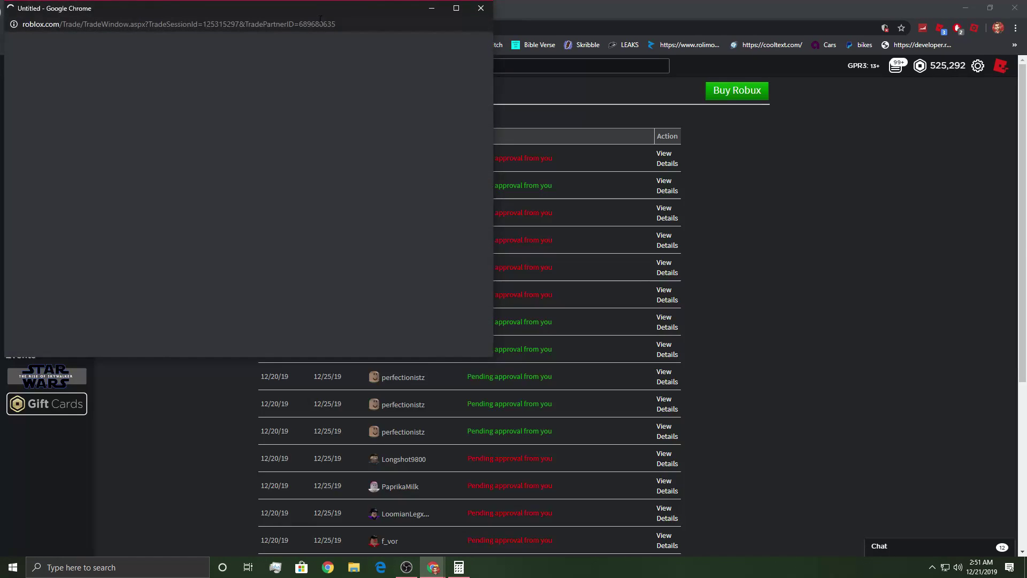
drag(311, 11, 484, 84)
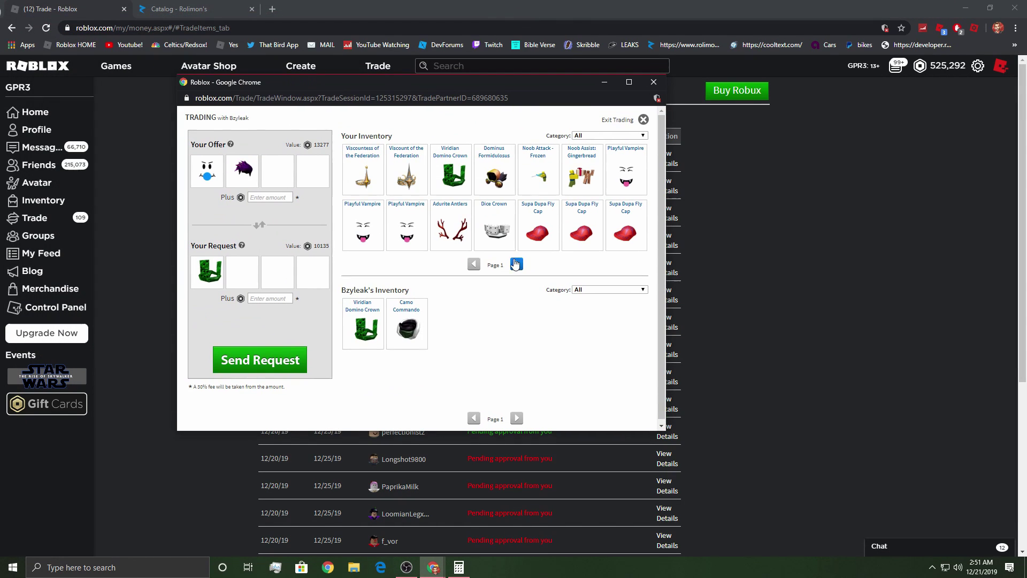
click(408, 389)
mouse_move(242, 170)
click(243, 230)
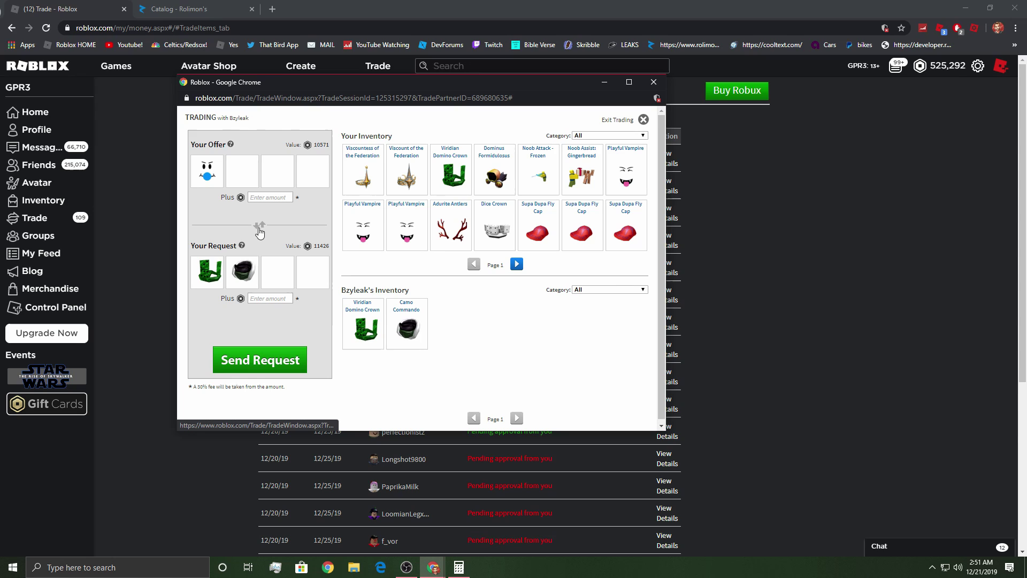
click(243, 331)
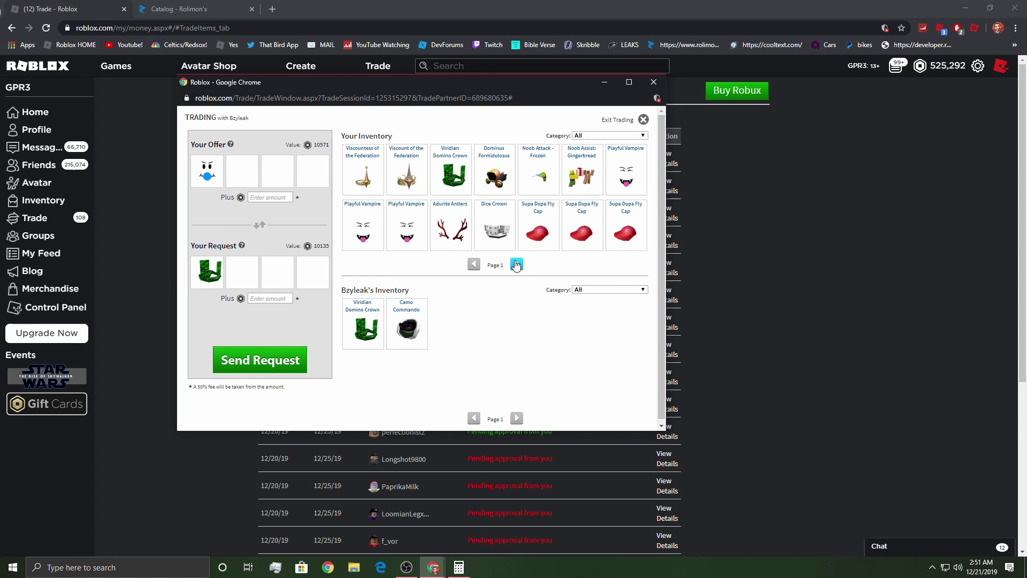
click(516, 265)
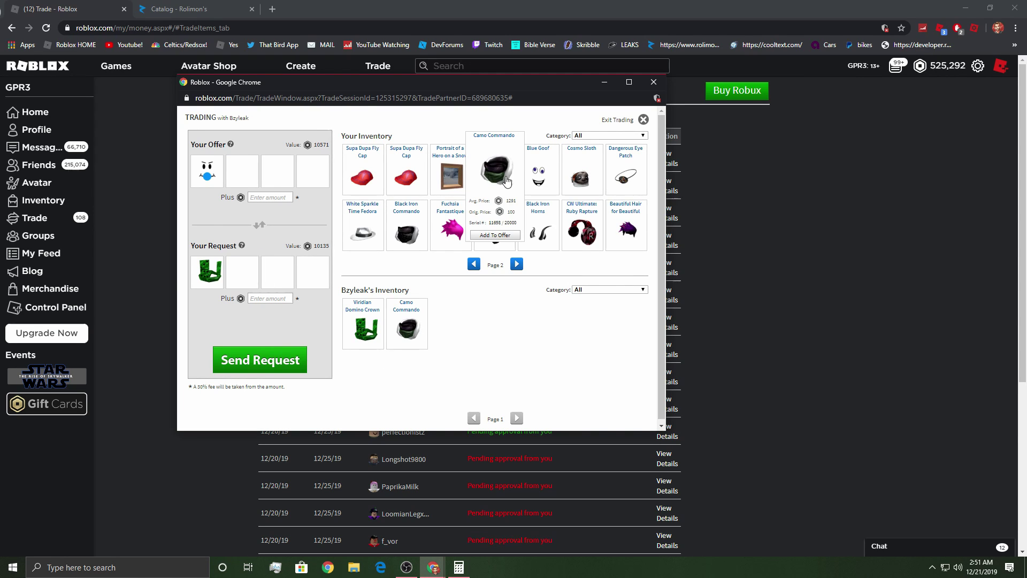
click(495, 235)
click(540, 234)
click(261, 360)
click(387, 314)
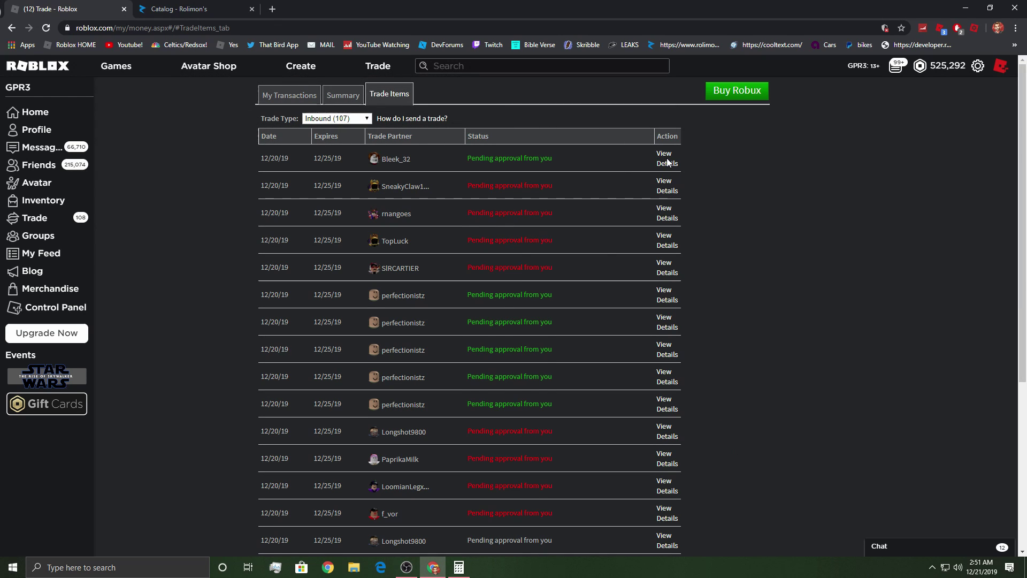
Decline the first inbound trade request.
click(667, 157)
click(567, 420)
click(478, 344)
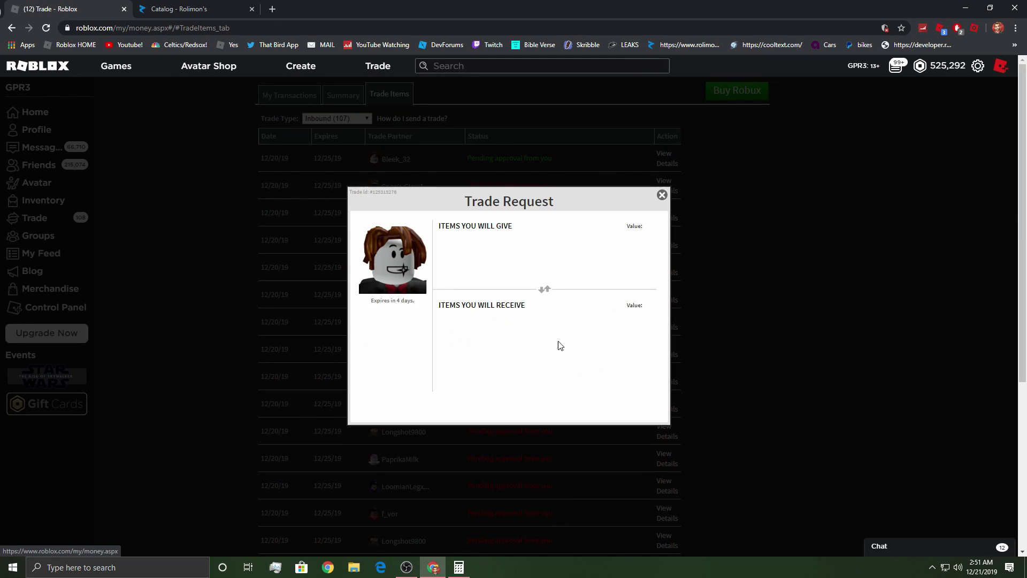
Check Winter's price chart on Rolimon's and decline the next trade request.
click(447, 322)
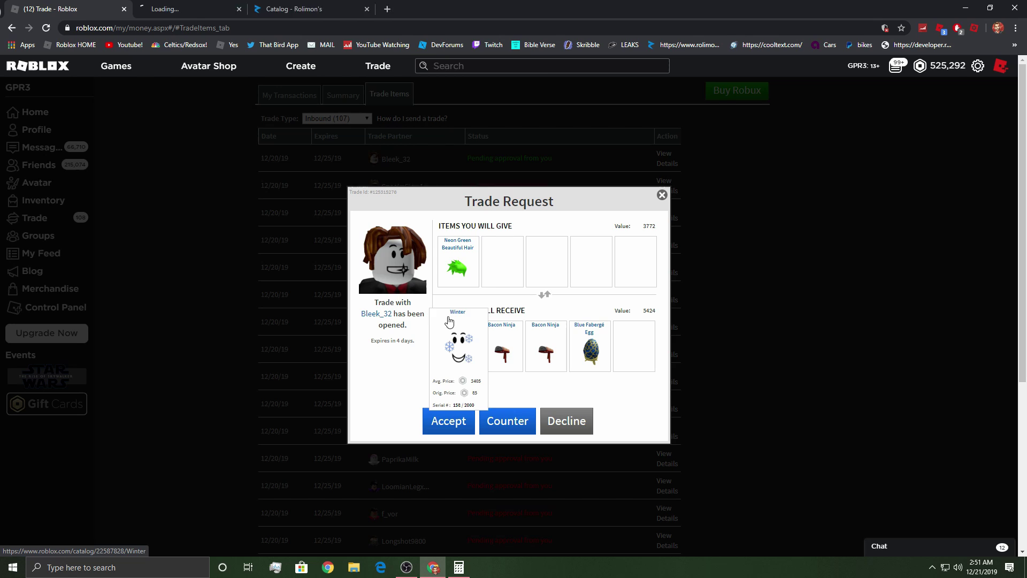
click(201, 9)
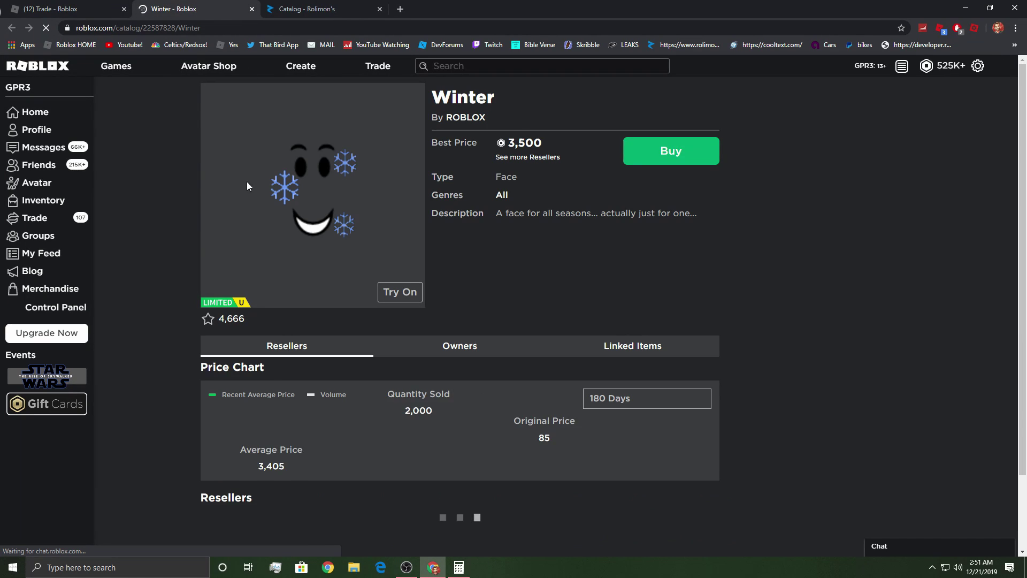
scroll(247, 201, down, 2)
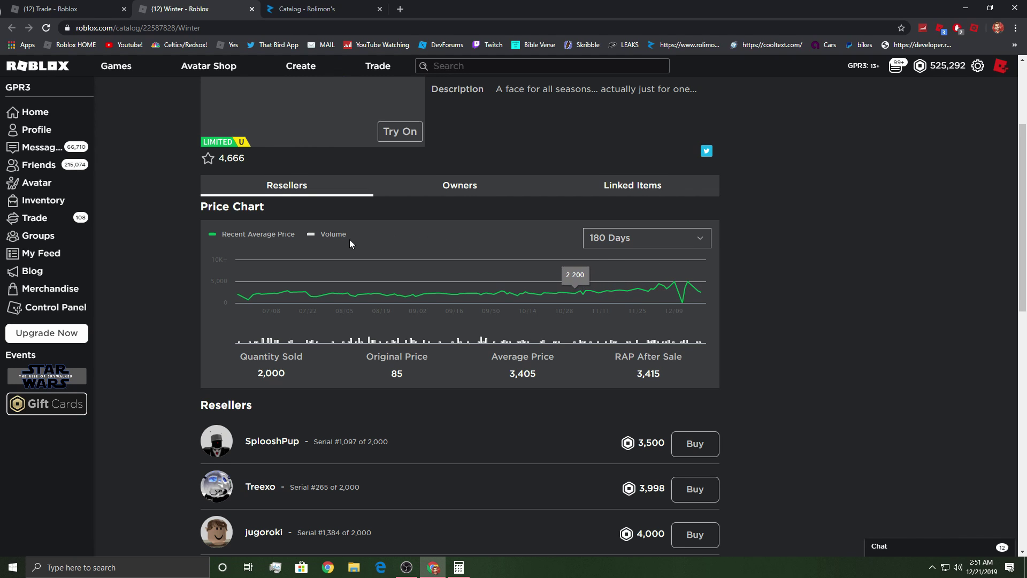
scroll(349, 240, up, 2)
click(263, 14)
key(ctrl+1)
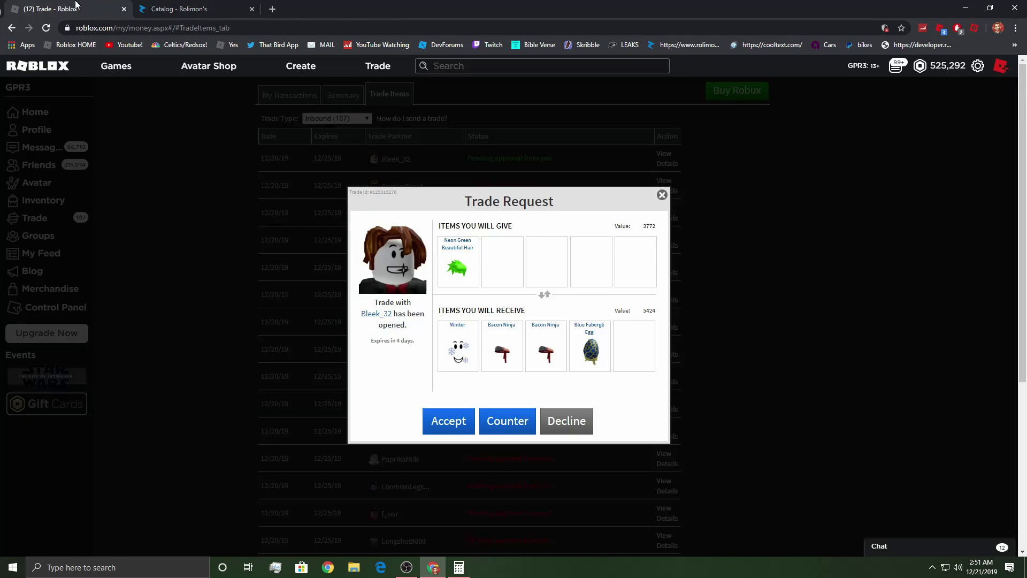
click(565, 420)
click(474, 342)
Open mangoes' request and decline it after cancelling one decline prompt.
click(666, 179)
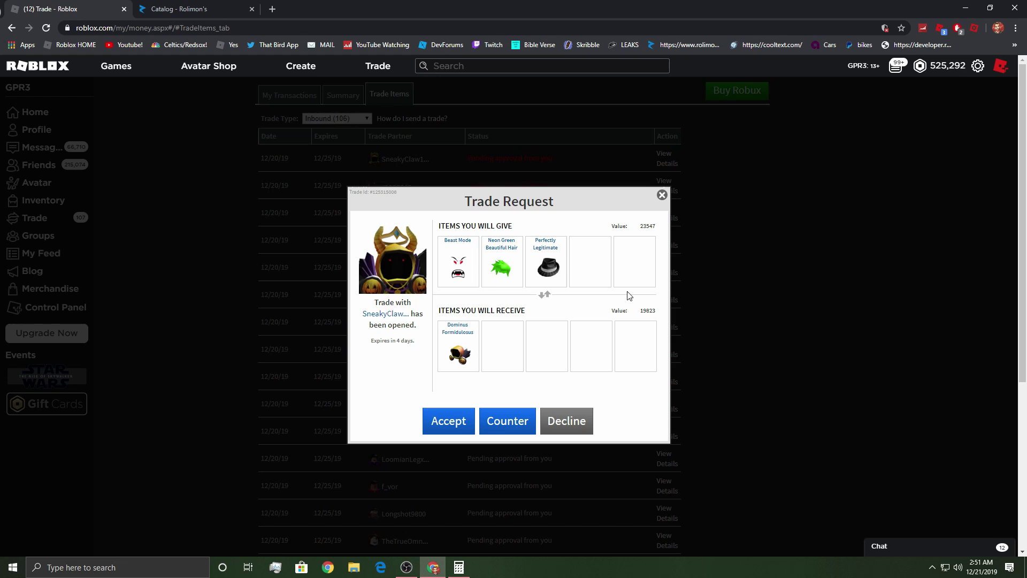
click(569, 421)
click(542, 342)
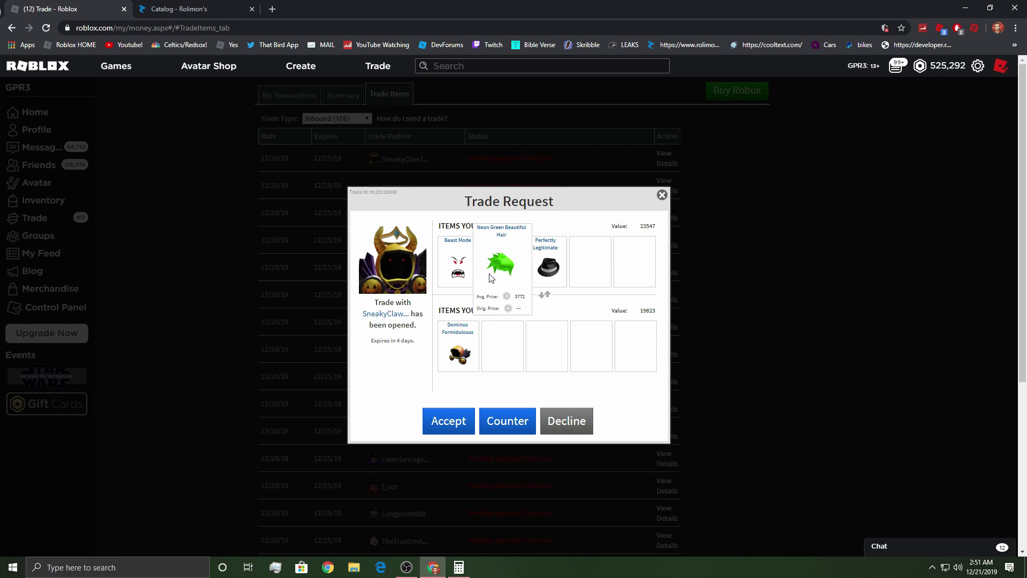
click(574, 426)
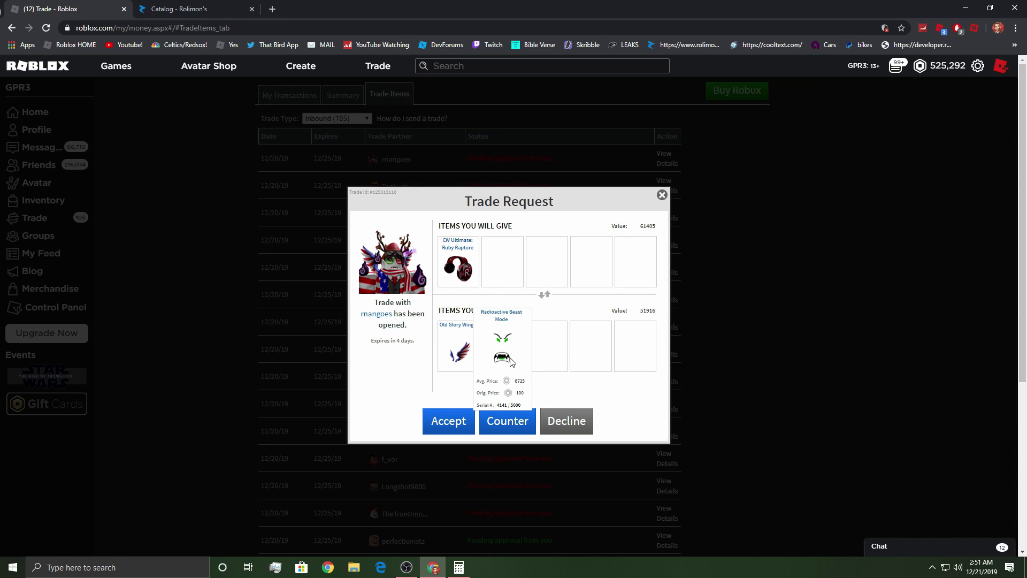
Decline the current trade request.
click(571, 432)
click(482, 342)
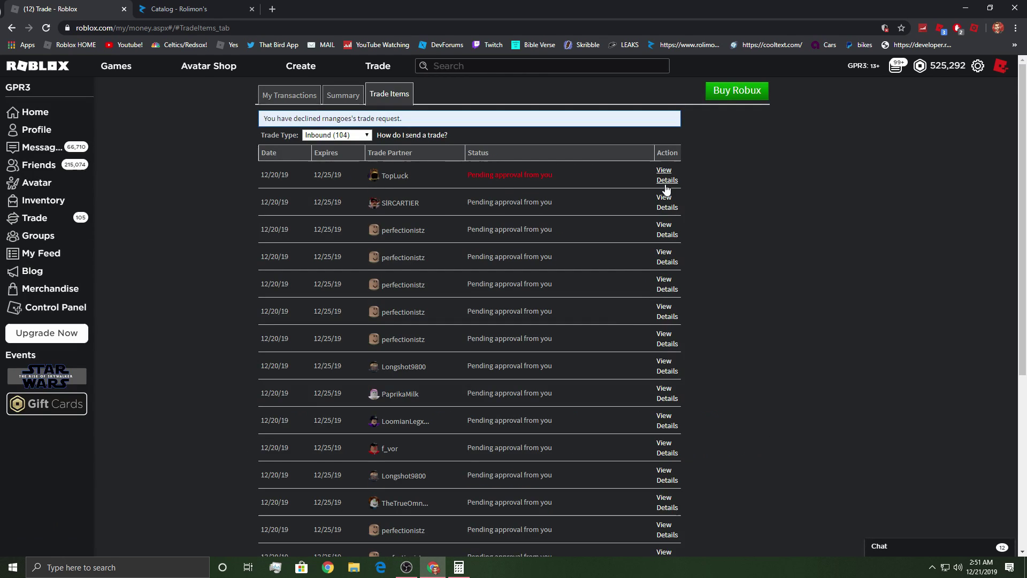
click(666, 178)
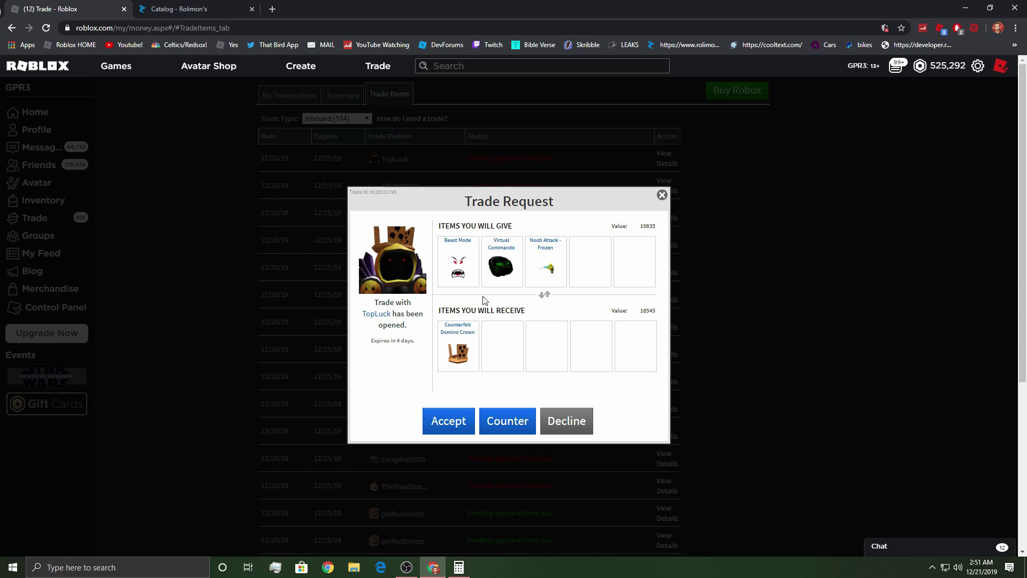
Check values on Rolimon's and counter TopLuck's trade, also requesting Purple Butterfly Smile.
click(185, 9)
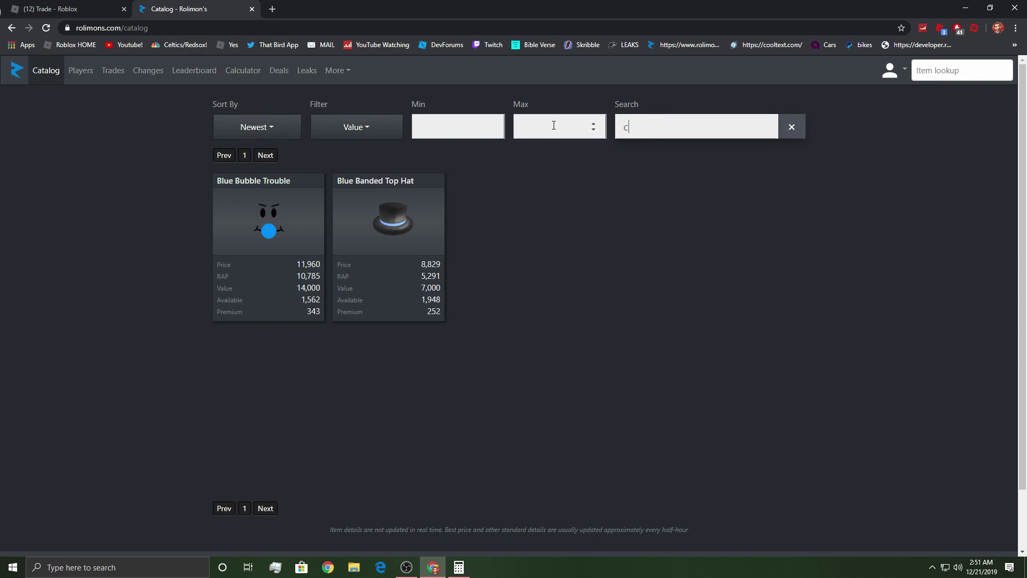
text(dc)
click(132, 5)
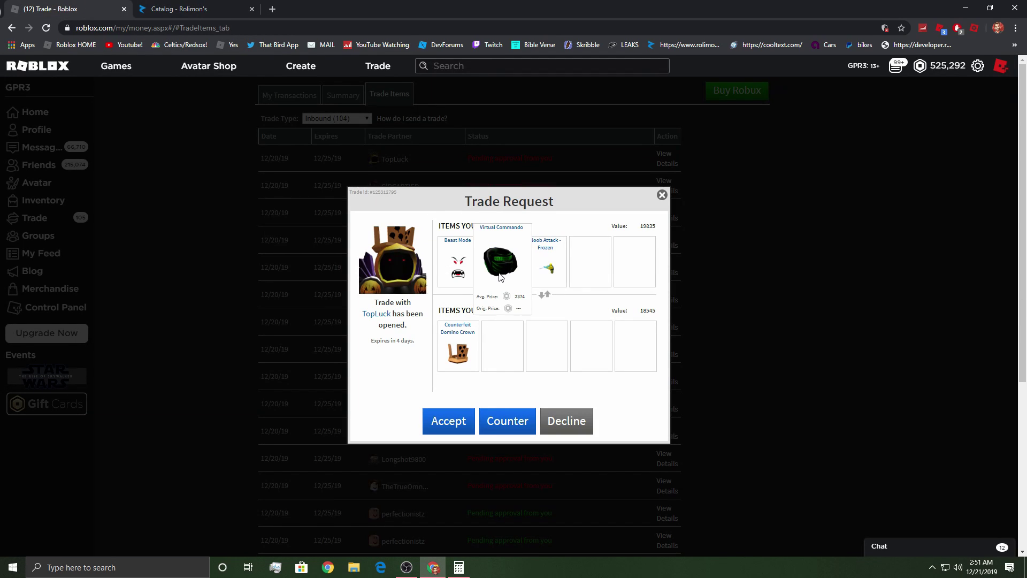
click(513, 422)
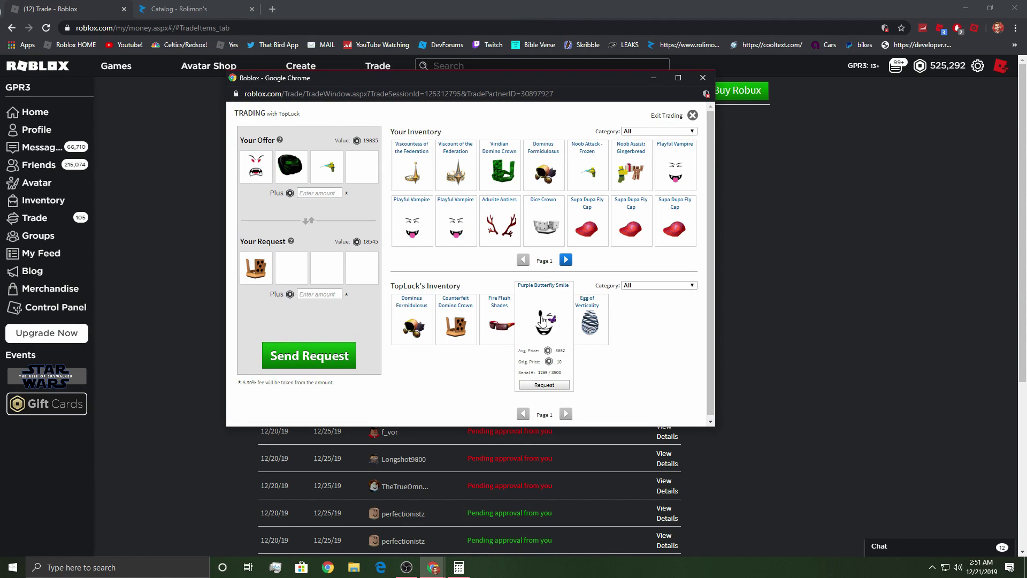
click(544, 384)
click(318, 358)
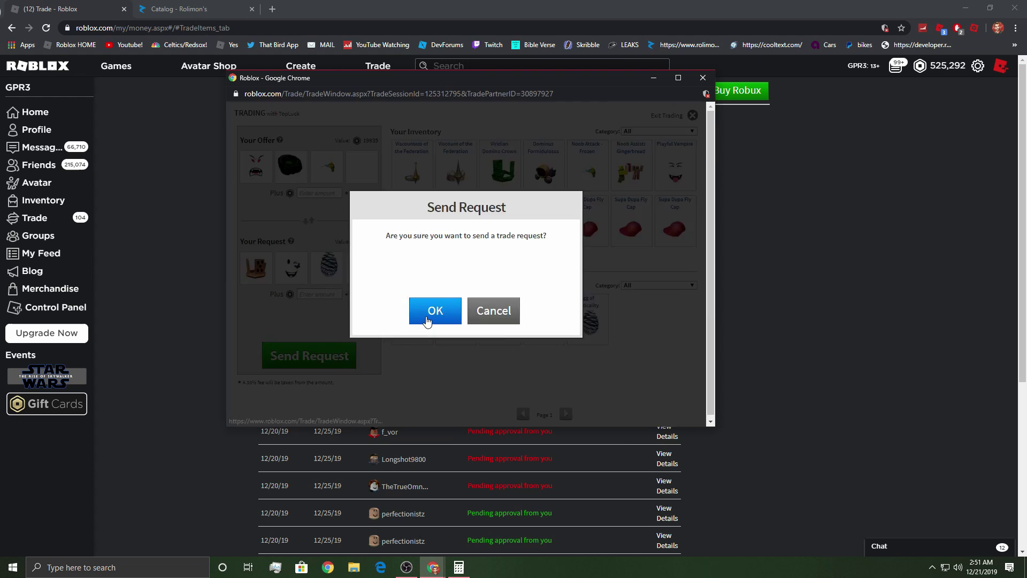
click(427, 313)
click(466, 311)
Decline four inbound trade requests, starting with SIRCARTIER's.
click(669, 159)
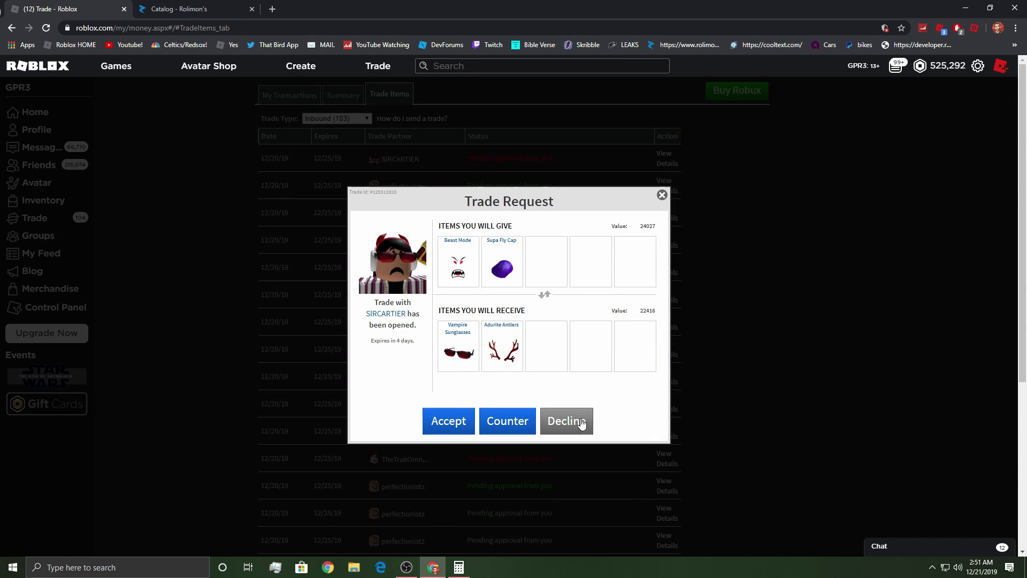
click(574, 422)
click(474, 342)
click(669, 178)
click(571, 421)
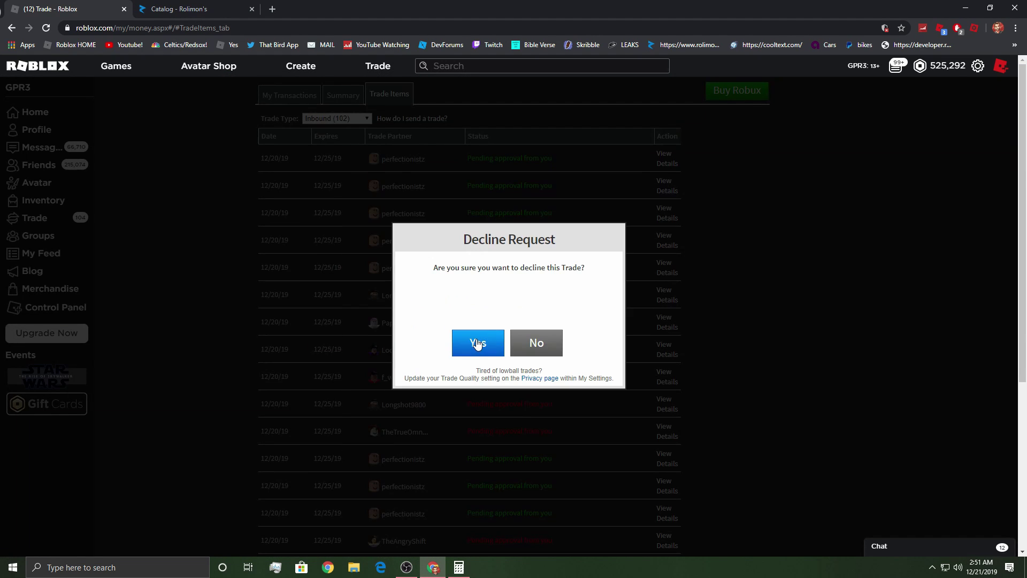
click(475, 343)
click(663, 182)
click(567, 420)
click(474, 343)
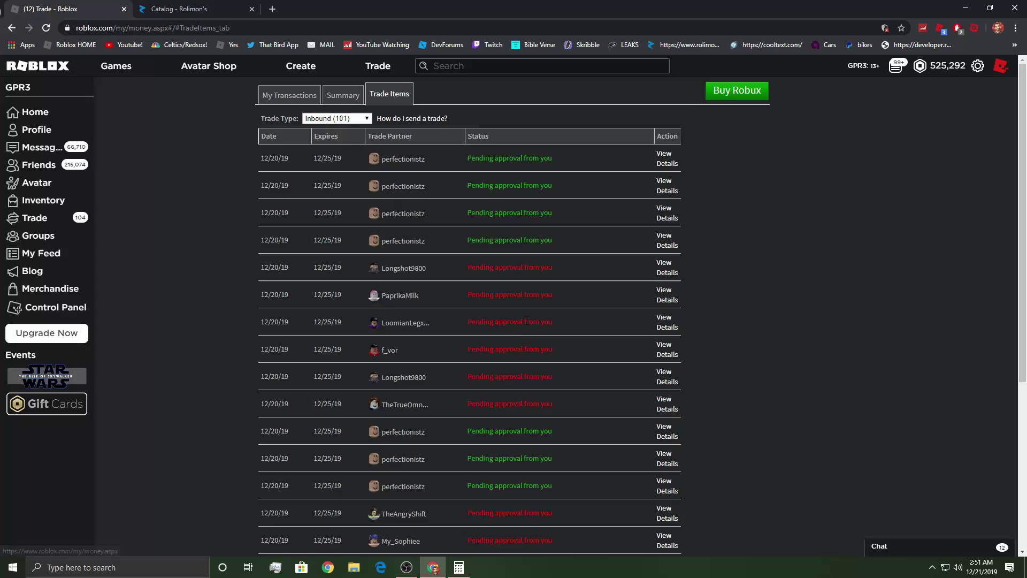
click(666, 159)
click(560, 420)
click(474, 343)
Decline four more inbound requests, bringing the inbound count down to 95.
click(667, 159)
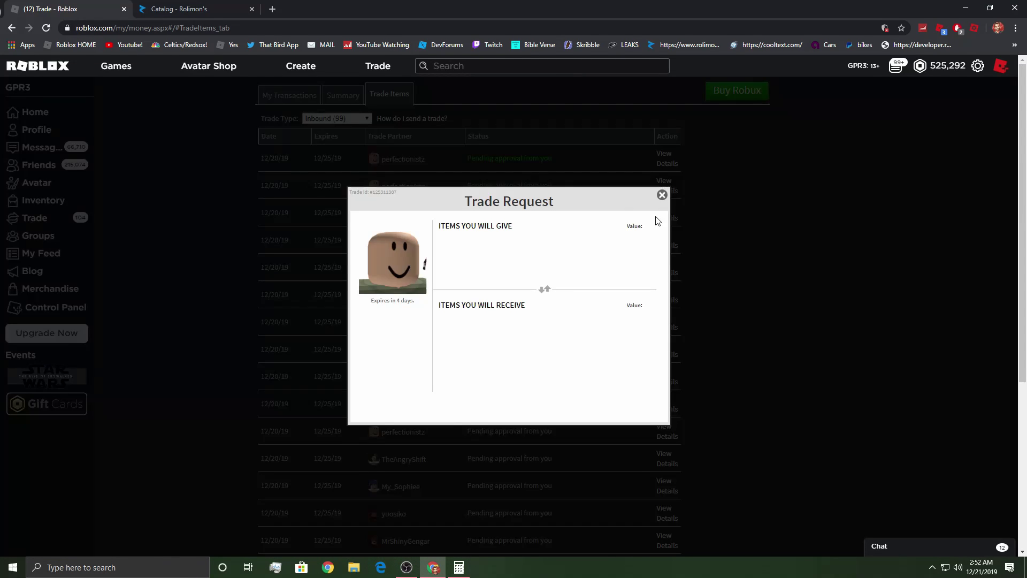
click(567, 420)
click(474, 343)
click(665, 175)
click(567, 421)
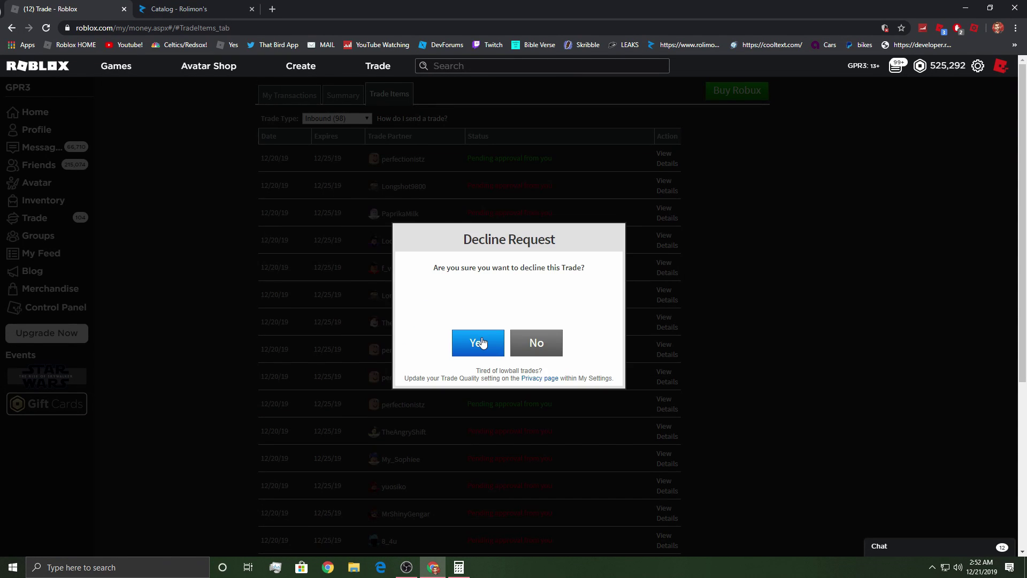
click(474, 343)
click(664, 175)
click(565, 420)
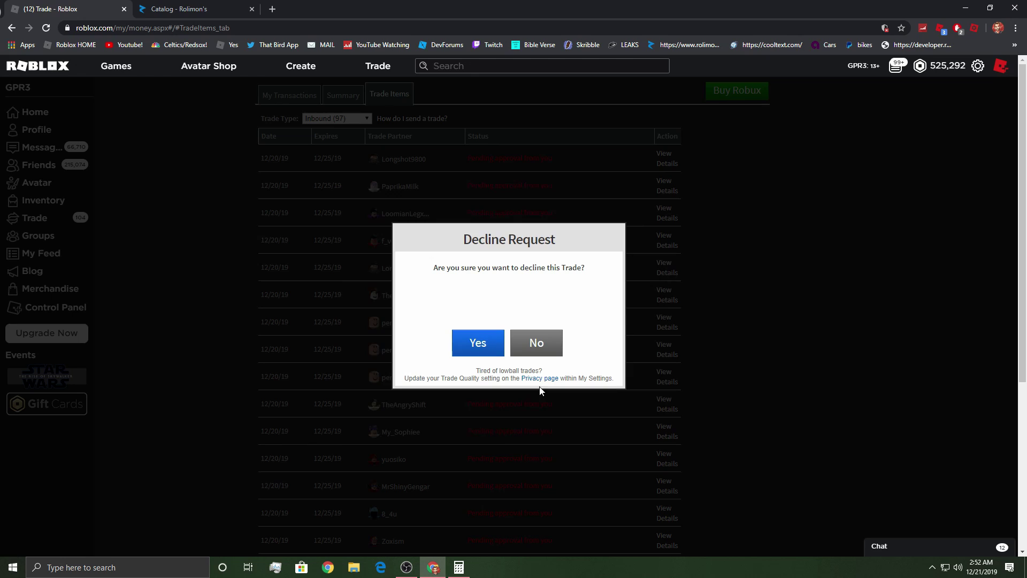
click(476, 341)
click(663, 185)
click(565, 420)
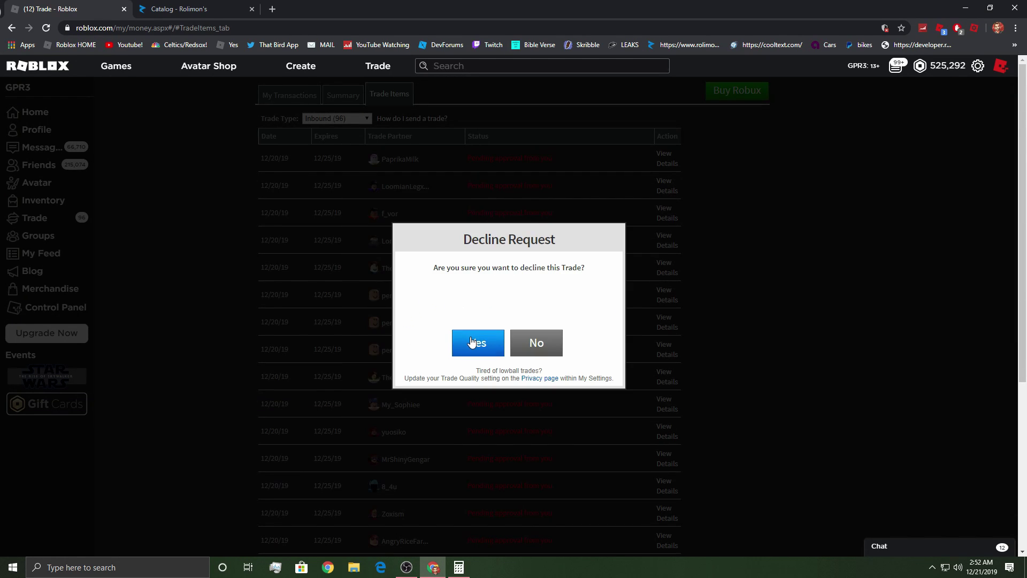
click(475, 342)
click(664, 178)
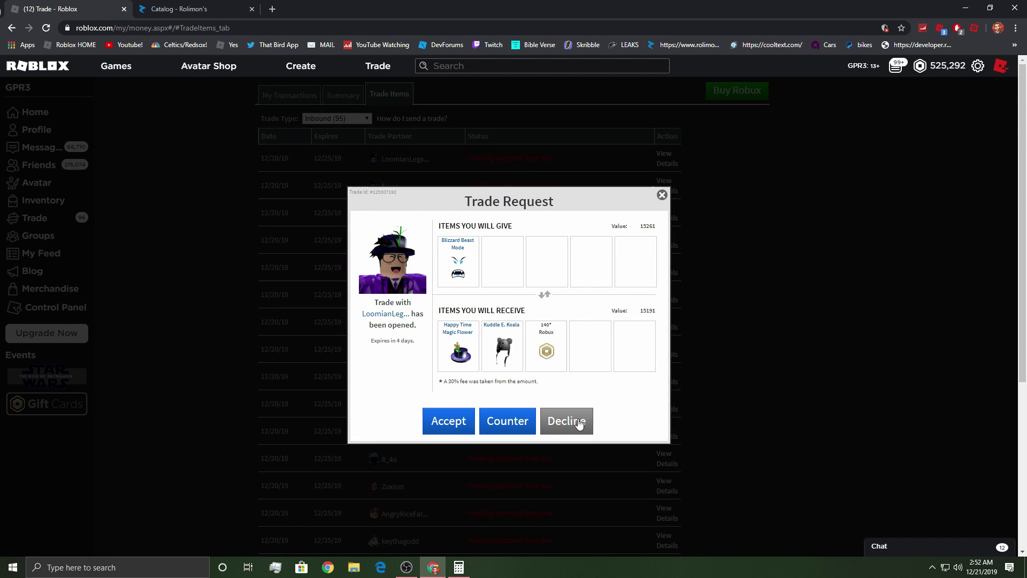
Check Blizzard Beast Mode and Happy Time Magic Flower on Rolimon's, then decline LoomianLeg's trade.
click(241, 8)
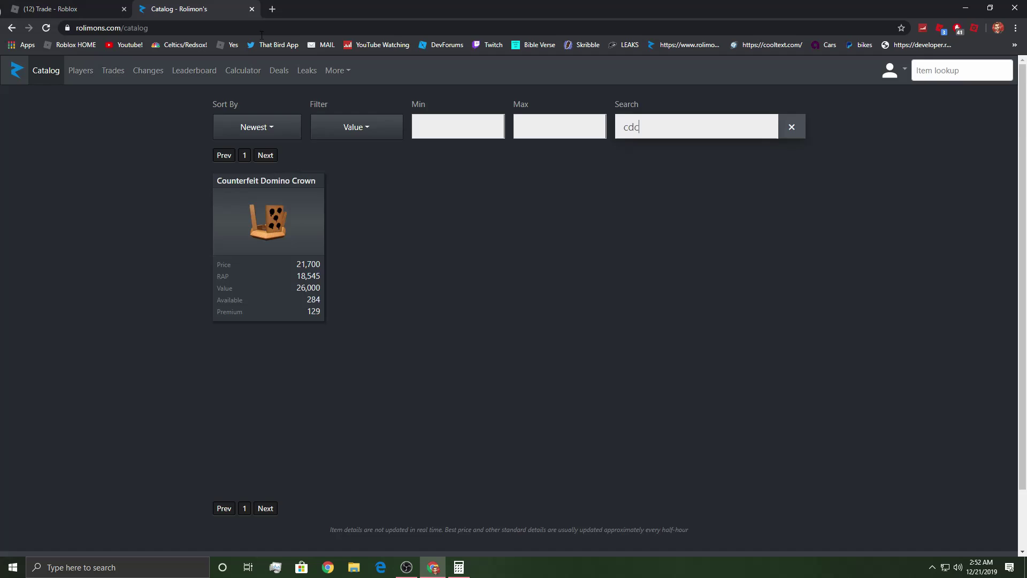
text(bbm)
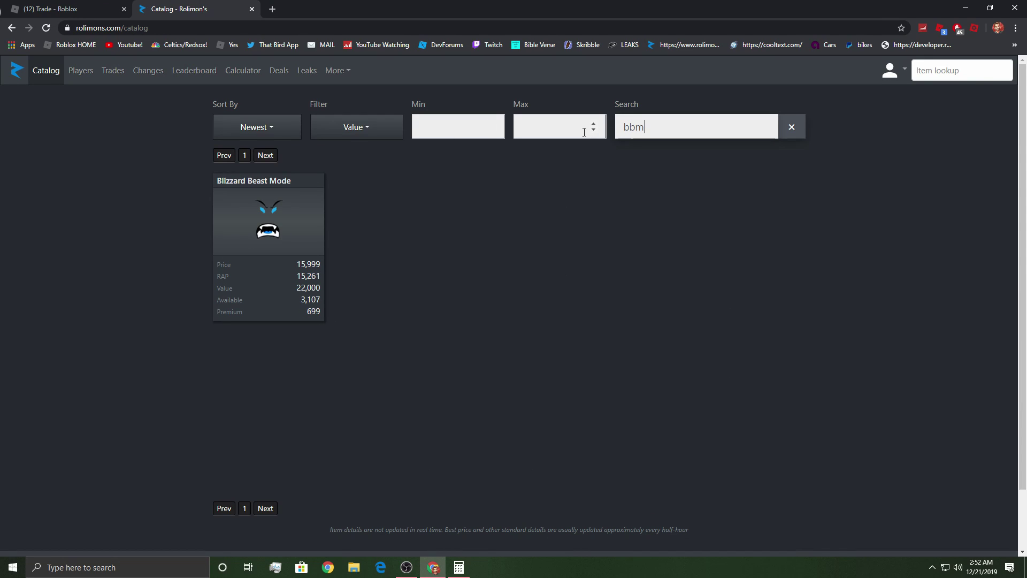
key(BackSpace)
key(BackSpace)
text(magic)
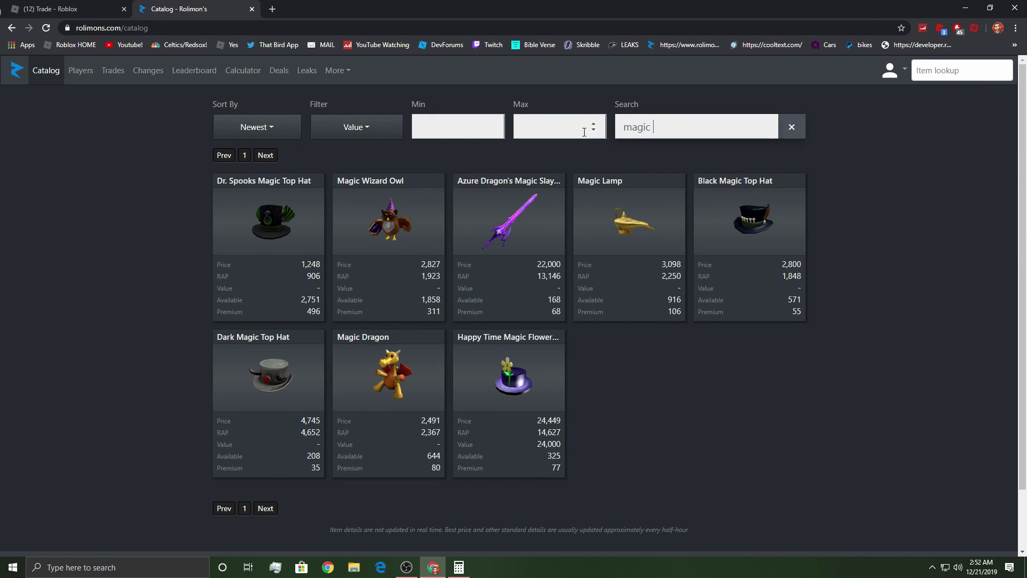
click(85, 7)
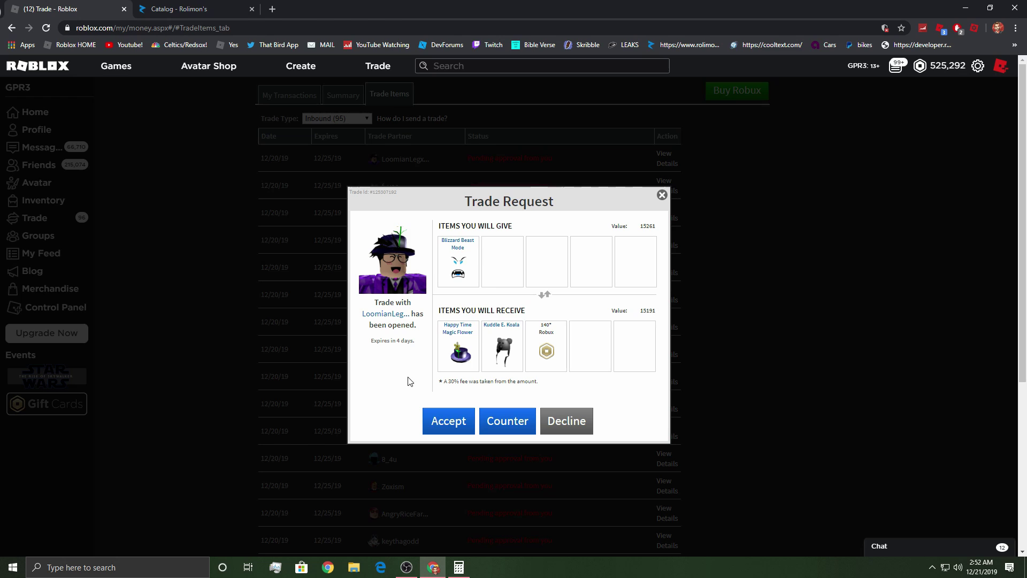
click(438, 425)
Confirm LoomianLeg's decline and decline three more inbound requests.
click(477, 353)
click(665, 179)
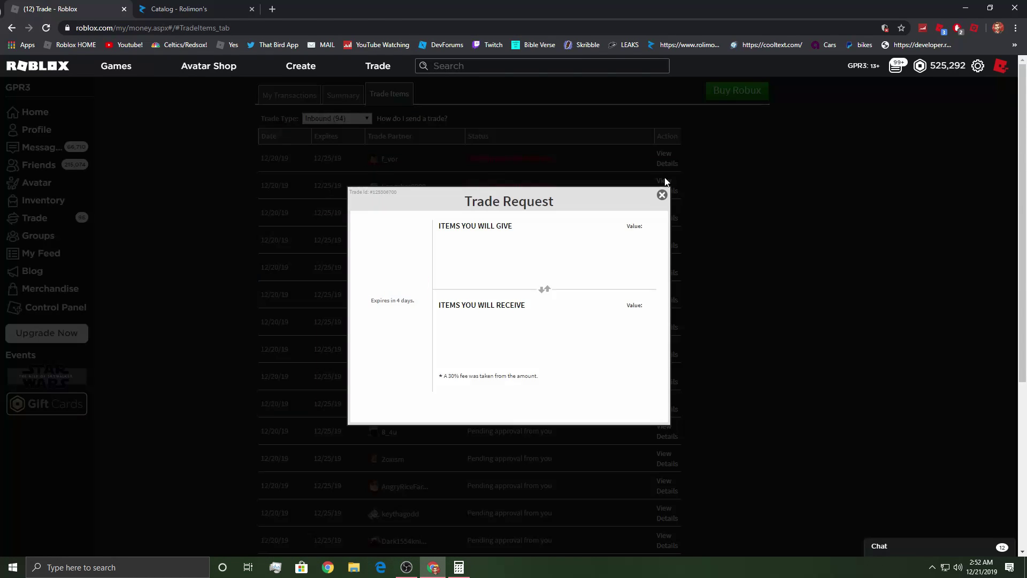
click(568, 421)
click(476, 344)
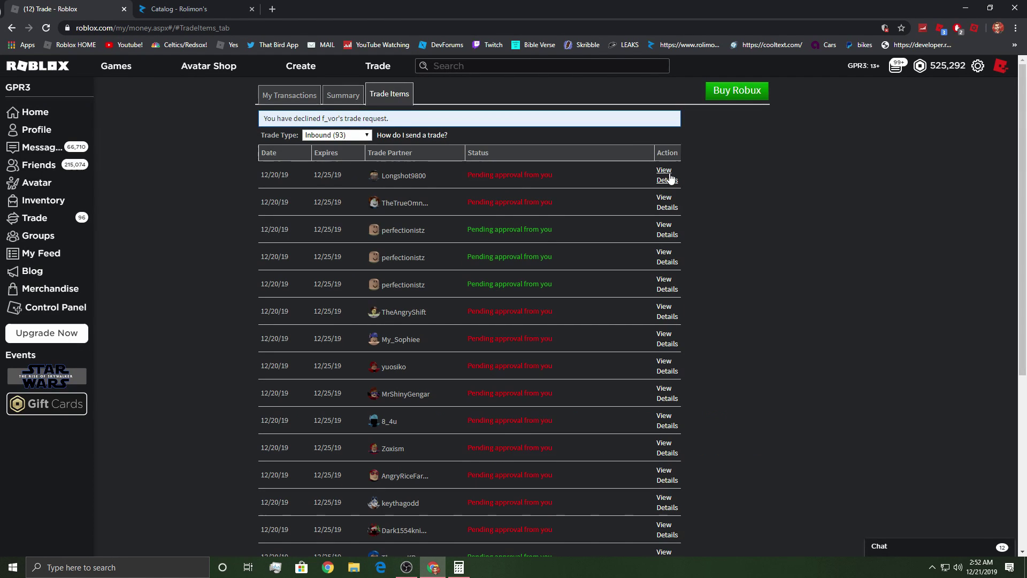
click(667, 179)
click(567, 426)
click(477, 344)
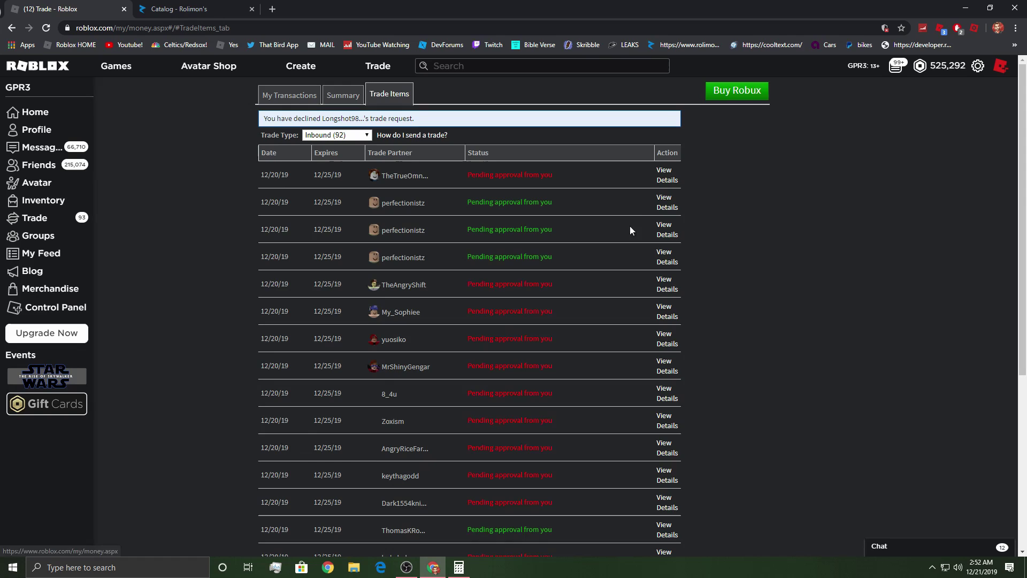
click(668, 178)
click(566, 421)
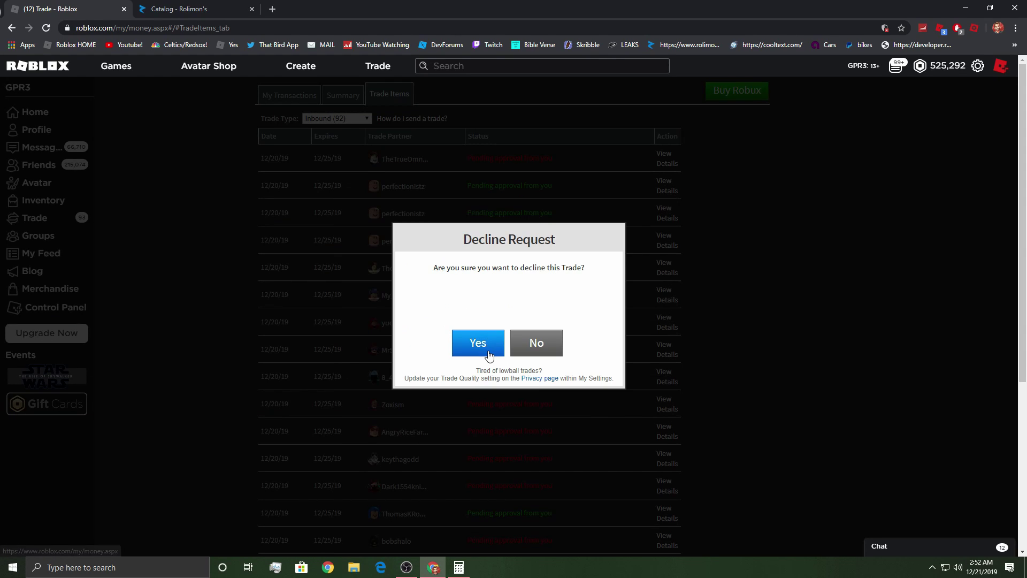
click(477, 344)
Decline another three inbound trade requests.
click(668, 178)
click(567, 420)
click(477, 344)
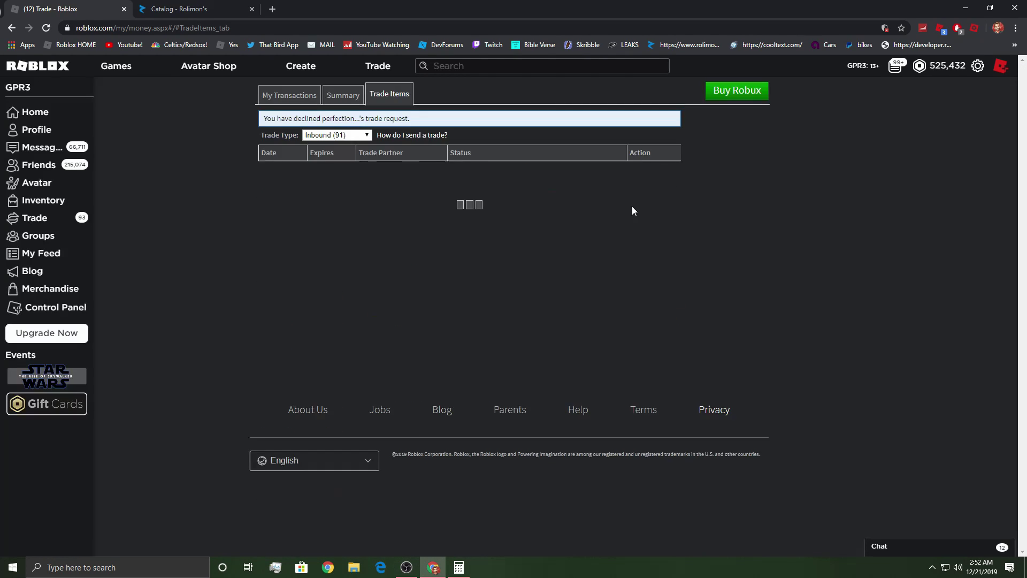
click(666, 177)
click(581, 421)
click(497, 342)
click(666, 175)
click(577, 423)
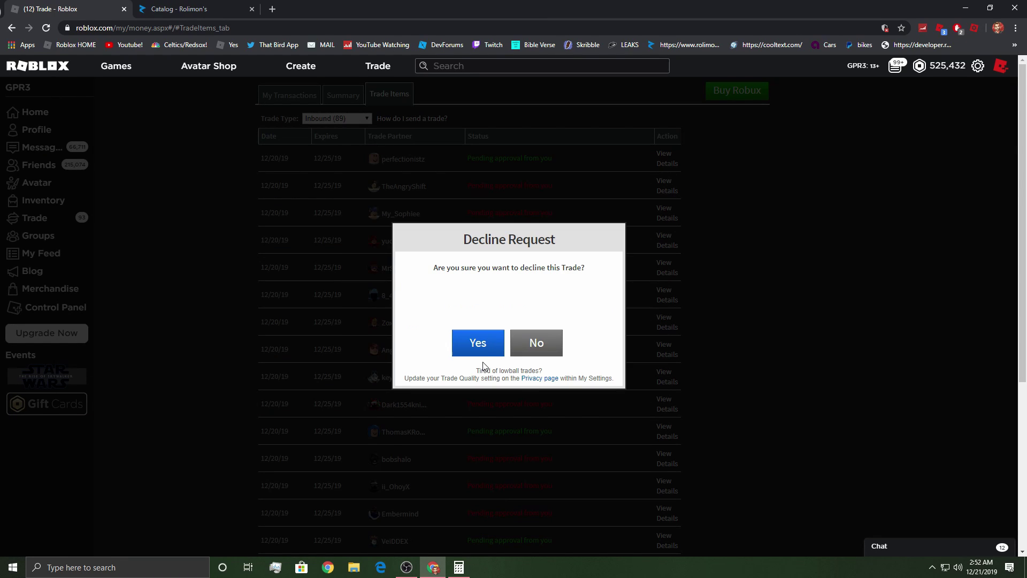
click(477, 343)
Check the next trade's item values on Rolimon's and send a counter offer.
click(663, 191)
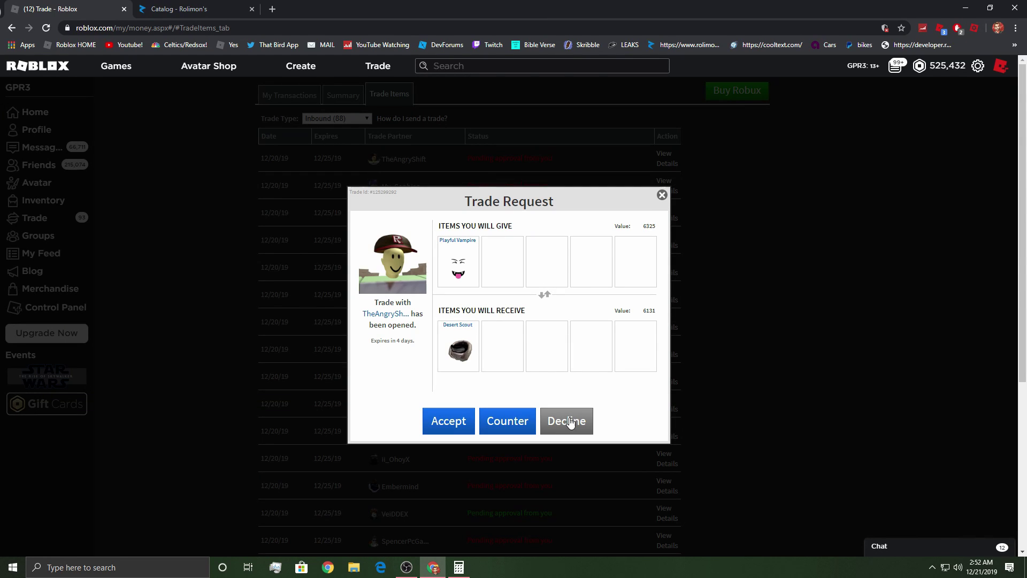
click(183, 8)
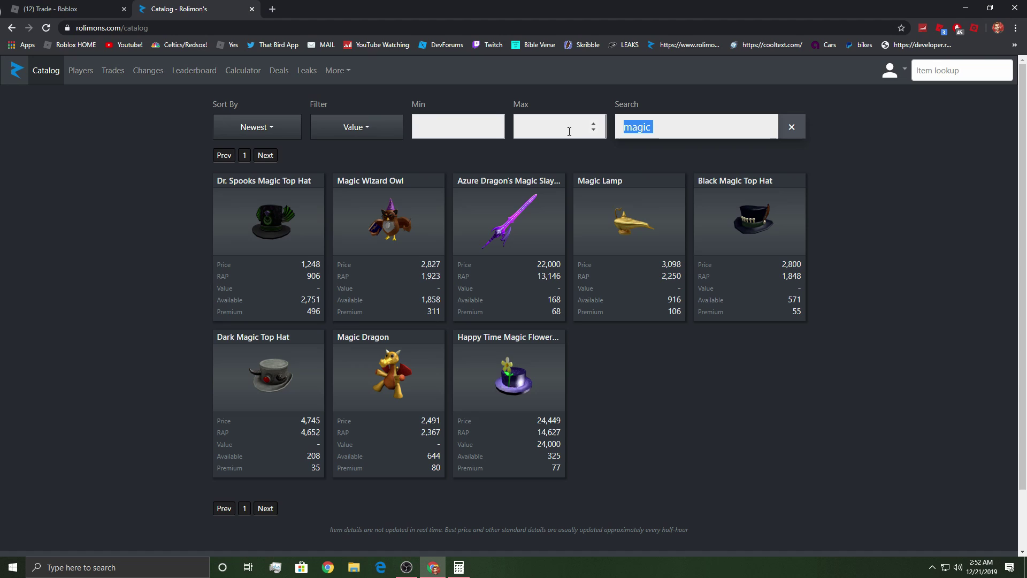
text(desert s)
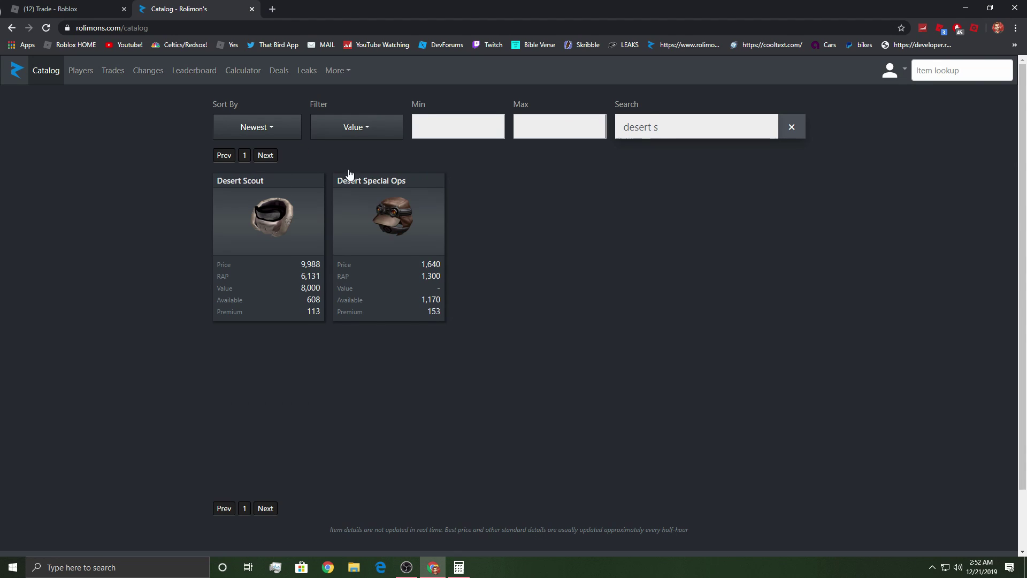
key(ctrl+Tab)
click(530, 430)
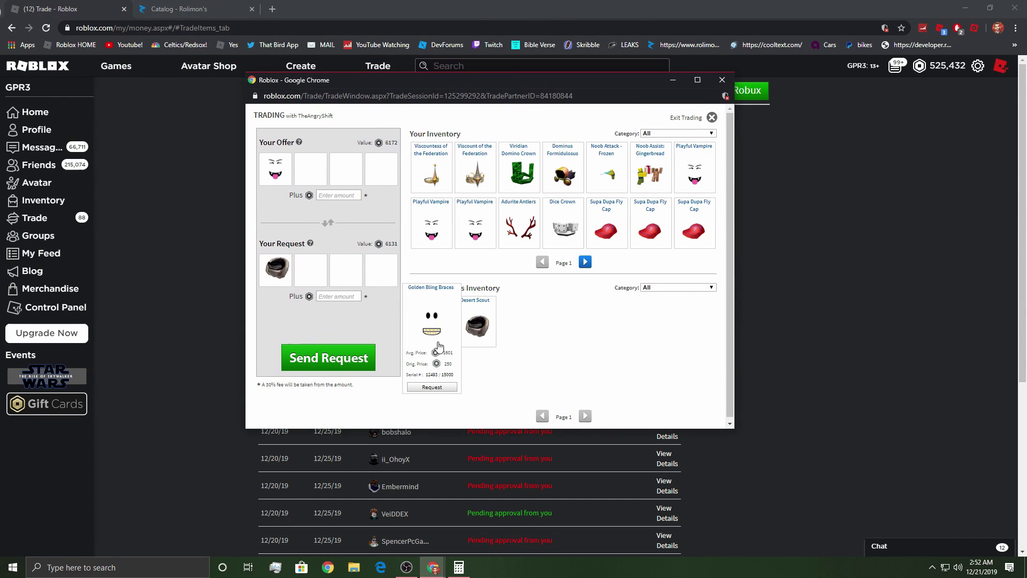
click(432, 387)
click(328, 358)
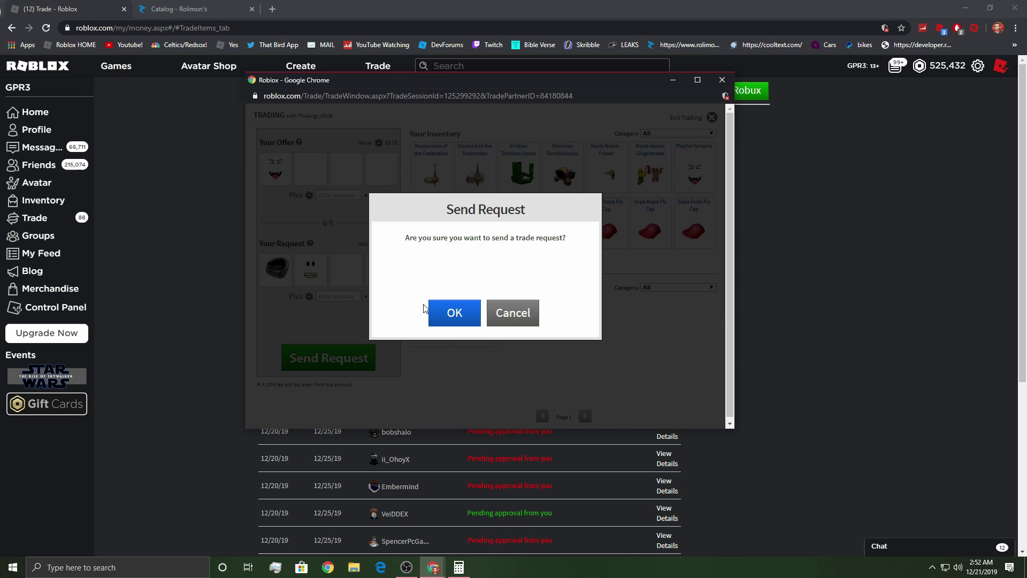
click(452, 310)
click(482, 309)
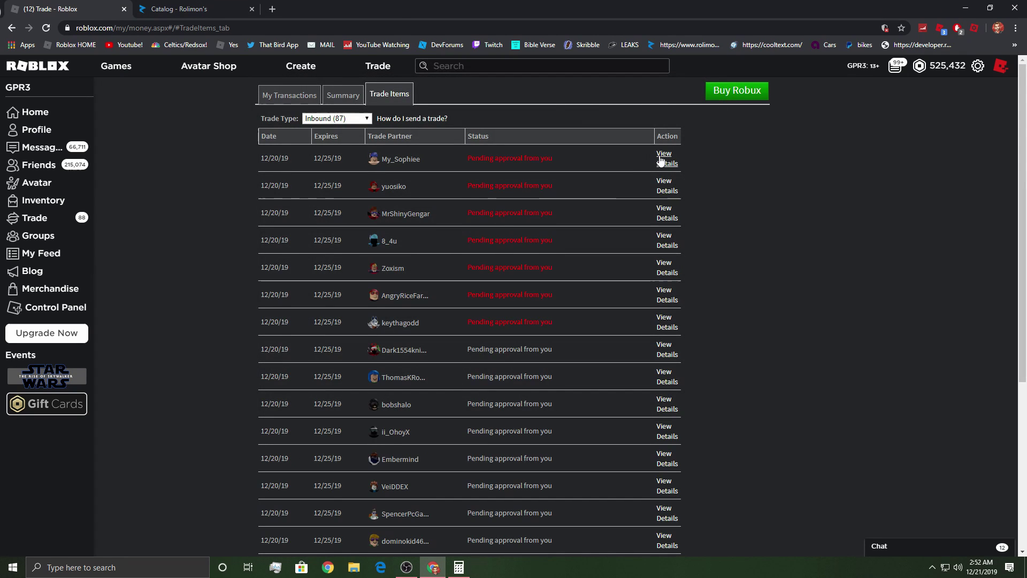
Decline the top inbound trade request.
click(665, 159)
click(566, 421)
click(474, 342)
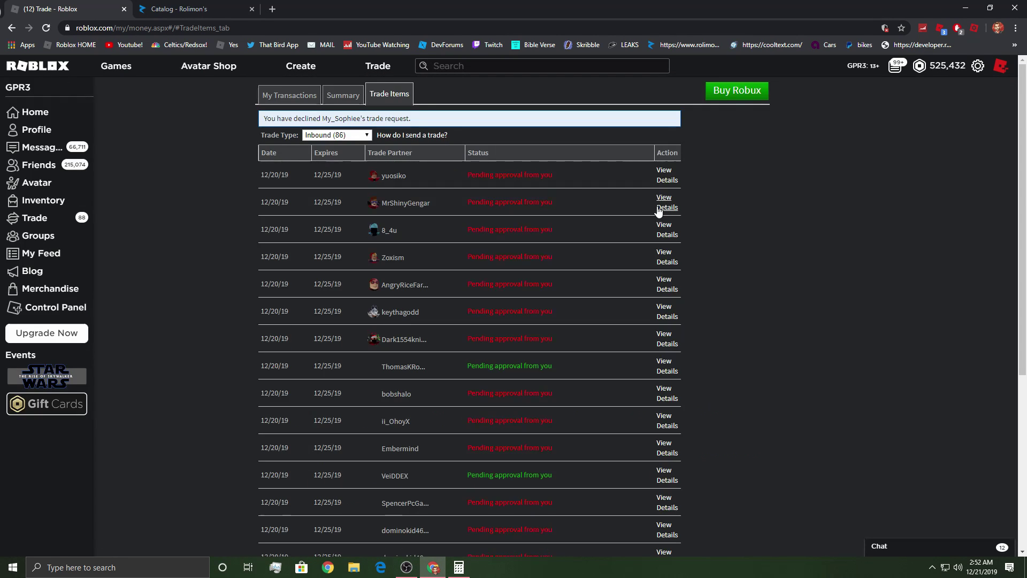
click(664, 182)
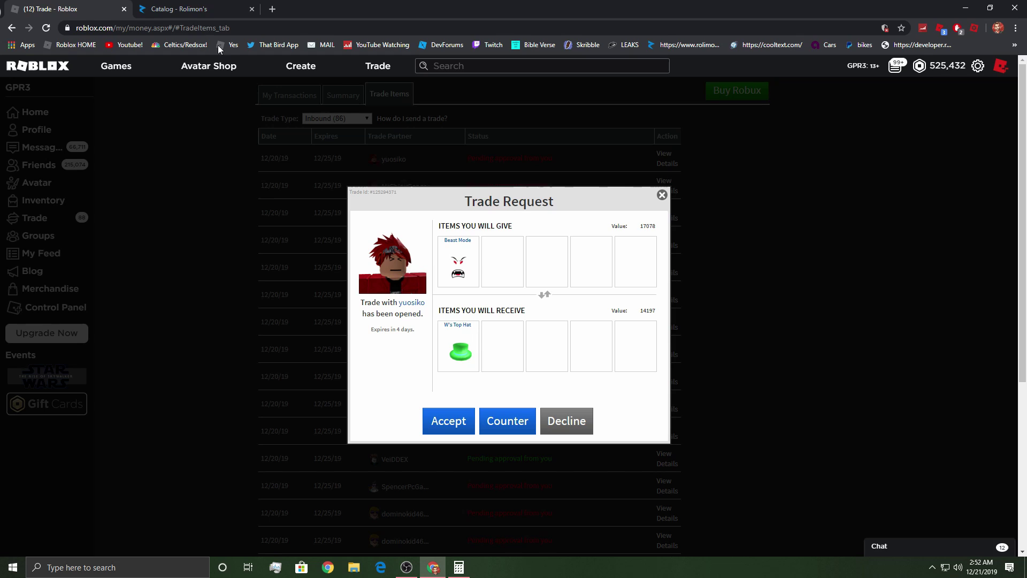
click(226, 10)
text(w)
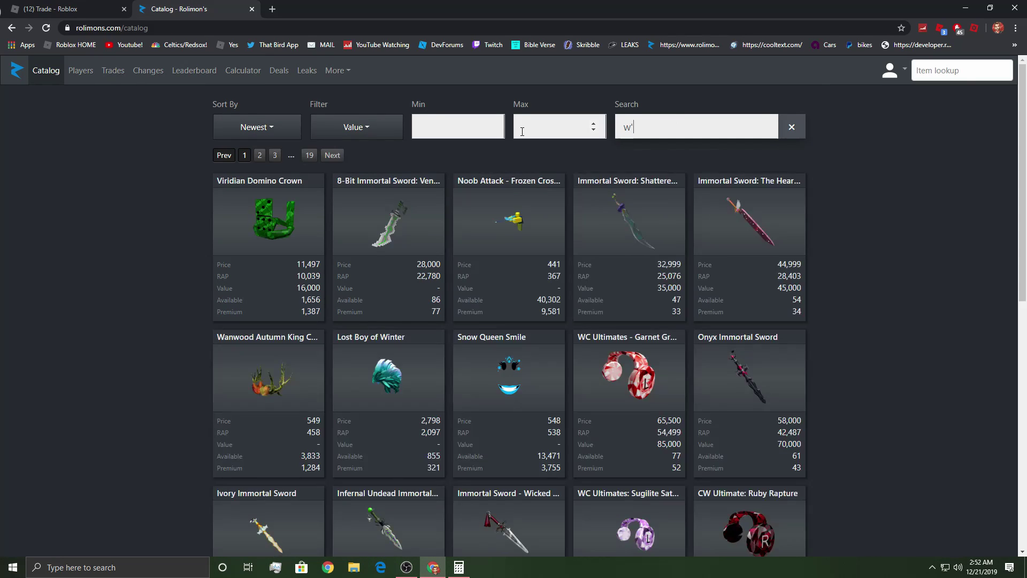
text('s)
click(102, 5)
click(507, 422)
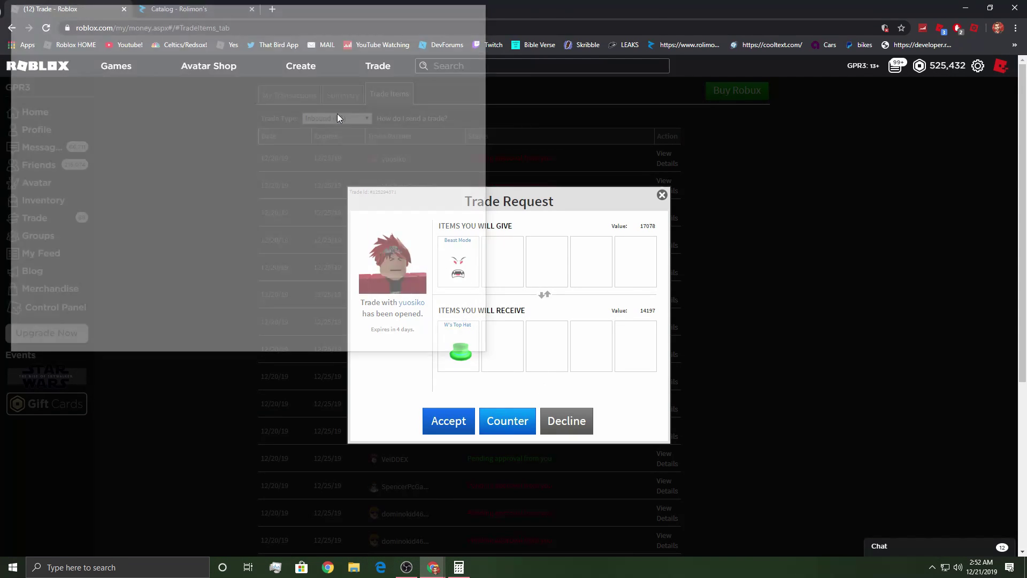
drag(244, 9, 475, 107)
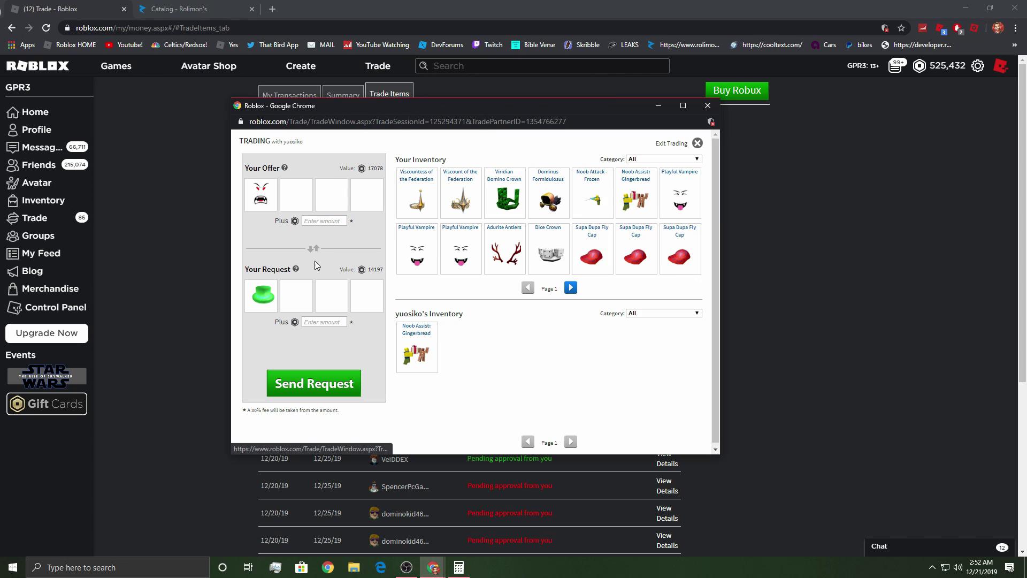
click(707, 105)
click(527, 179)
click(668, 174)
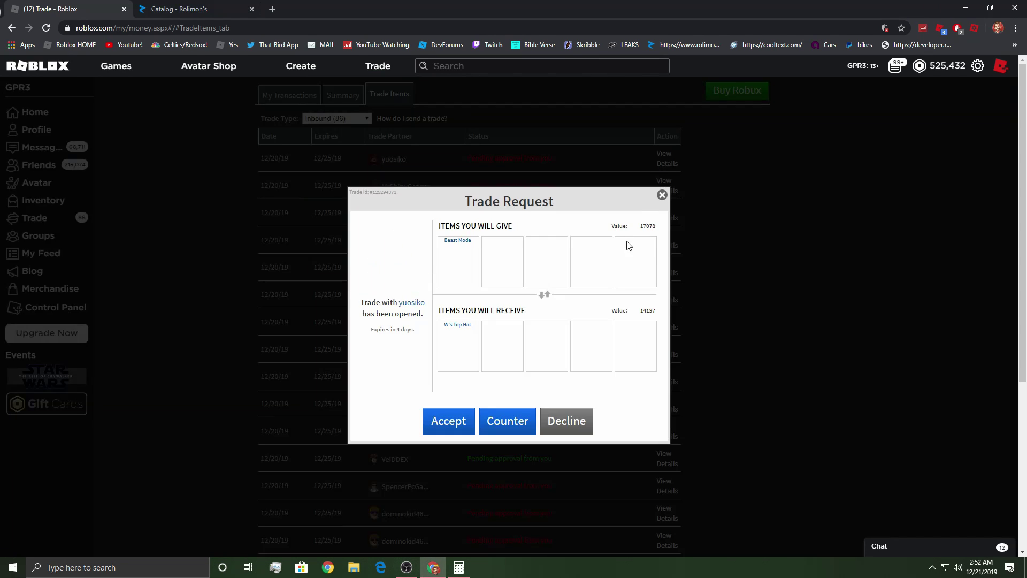
click(564, 420)
Switch the trade type to Completed and view the top completed trade.
click(477, 342)
click(338, 135)
click(329, 164)
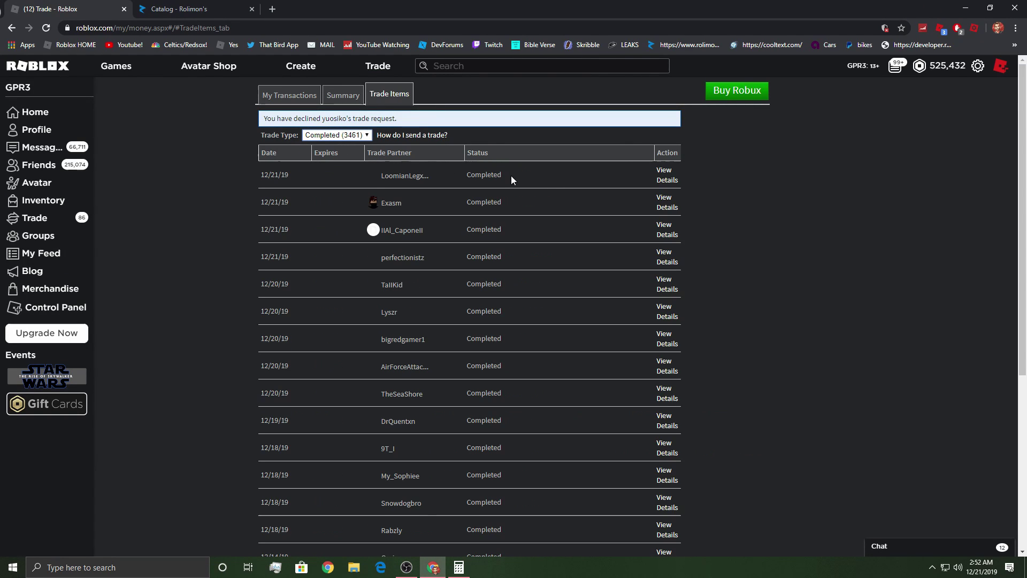
click(671, 172)
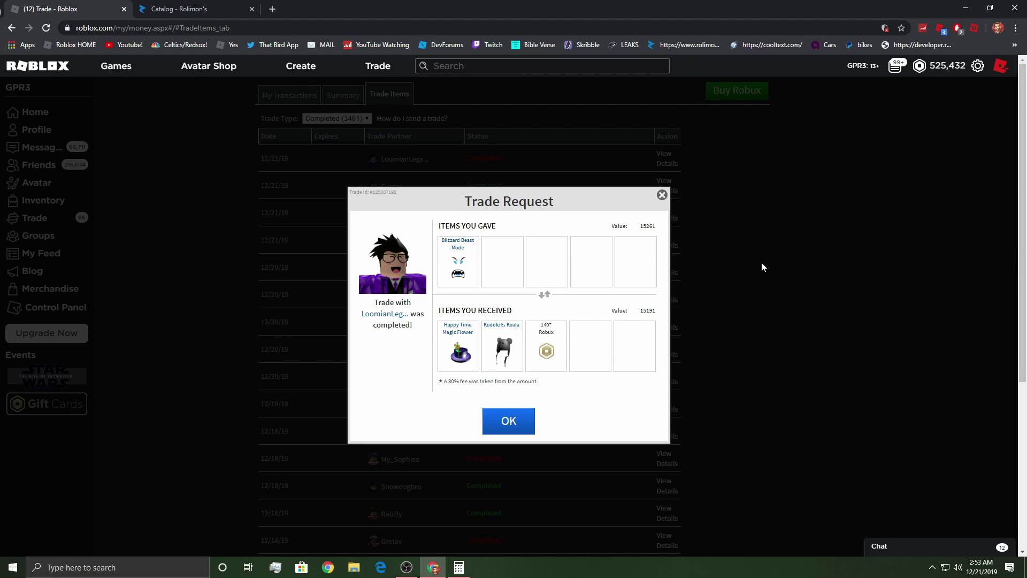
Close the completed trade, filter to Inbound trades, and decline the top request.
click(508, 421)
click(337, 118)
click(329, 131)
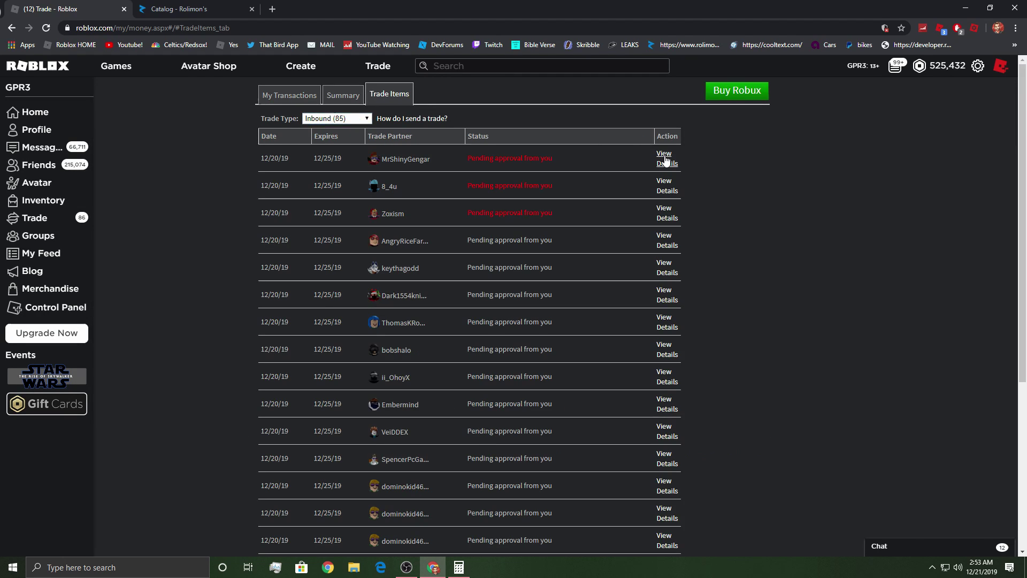
click(665, 159)
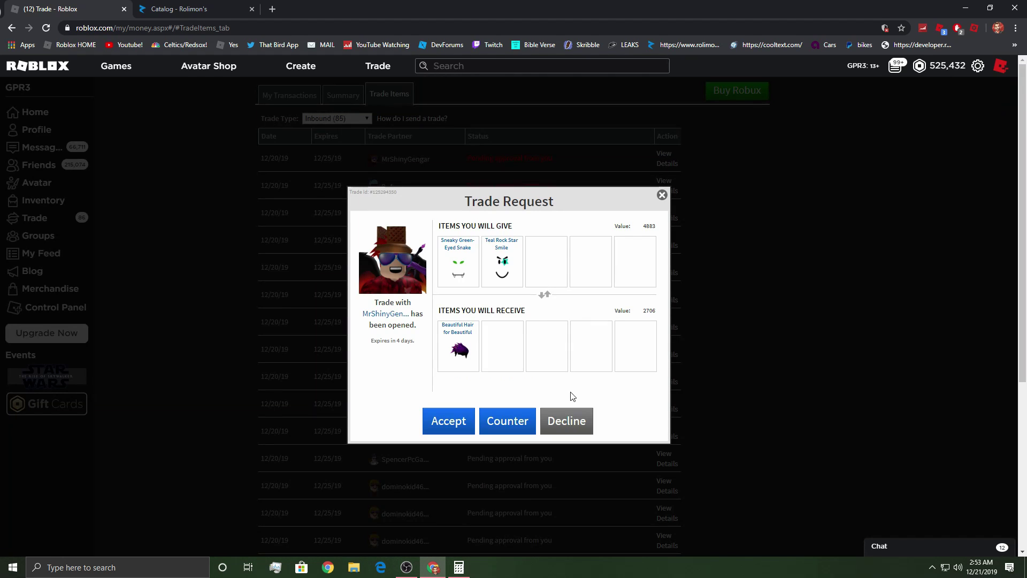
click(567, 426)
click(467, 340)
Check Ice Valkyrie's value on Rolimon's, then decline that trade and the next.
click(667, 160)
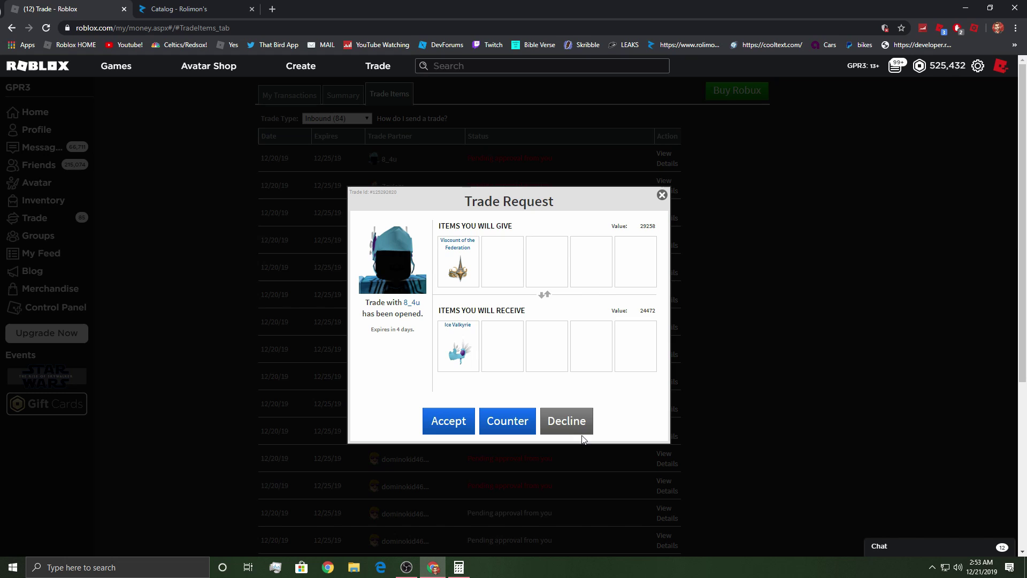
click(193, 9)
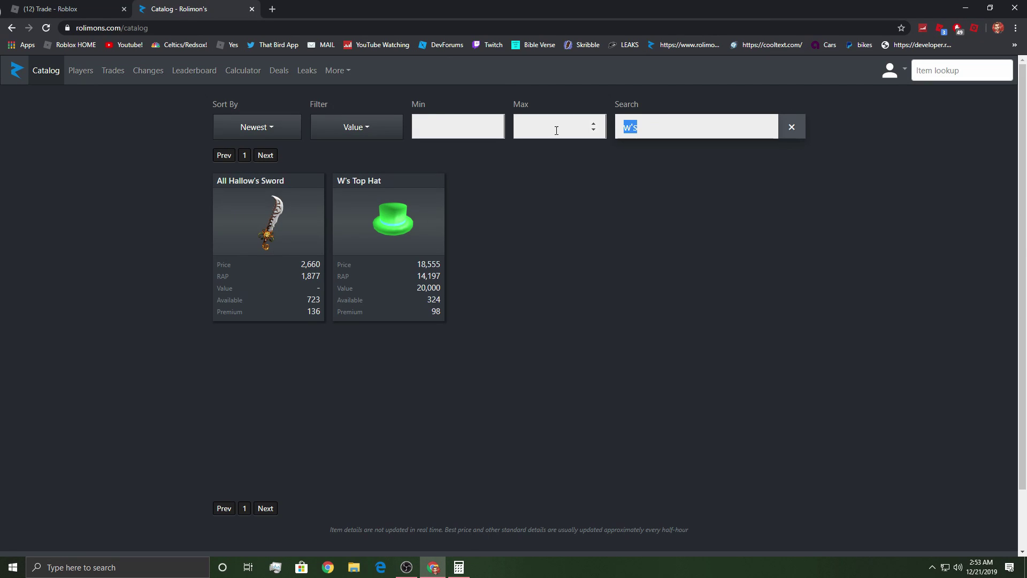
text(ice)
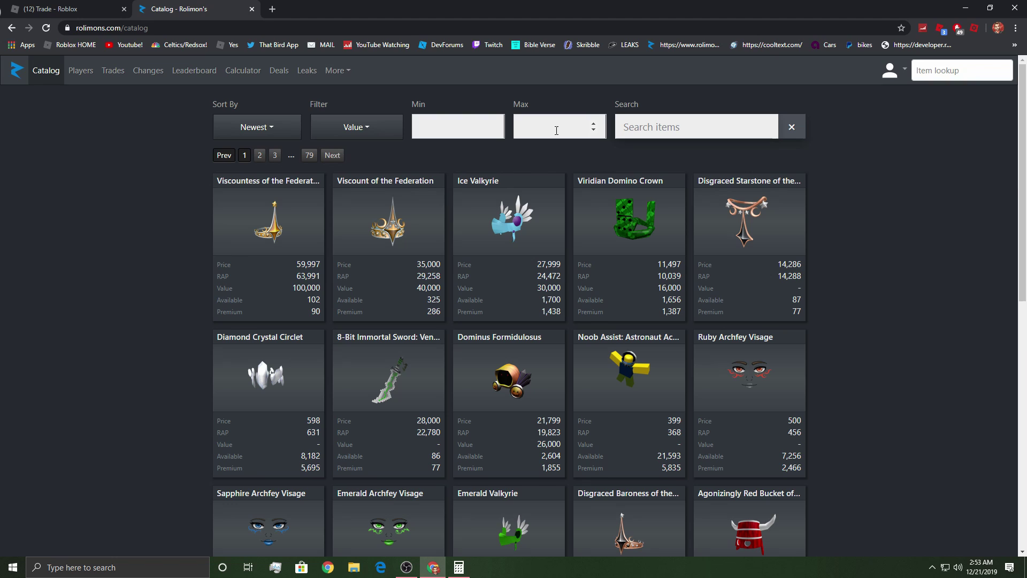
key(ctrl+Tab)
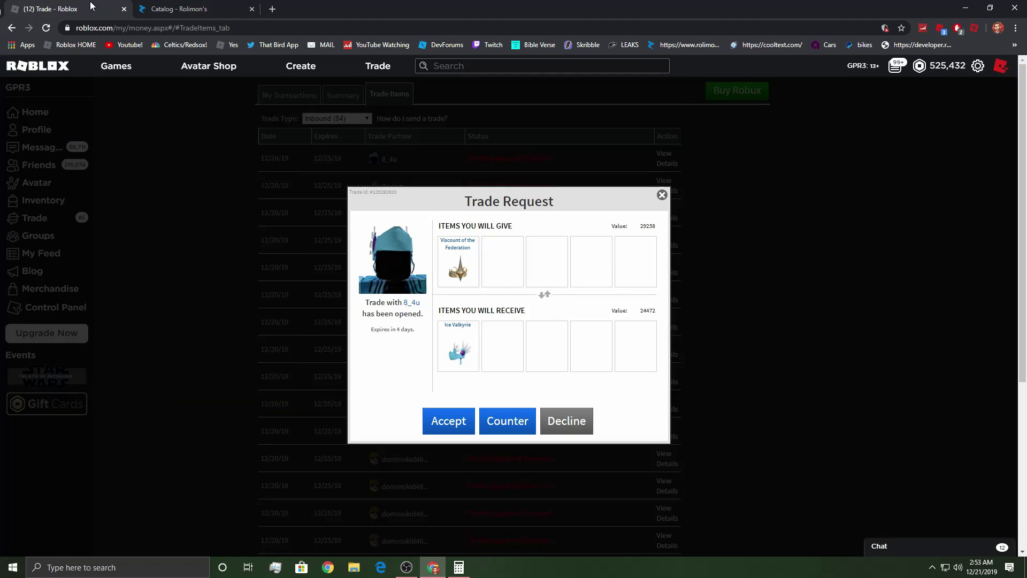
click(549, 426)
click(479, 343)
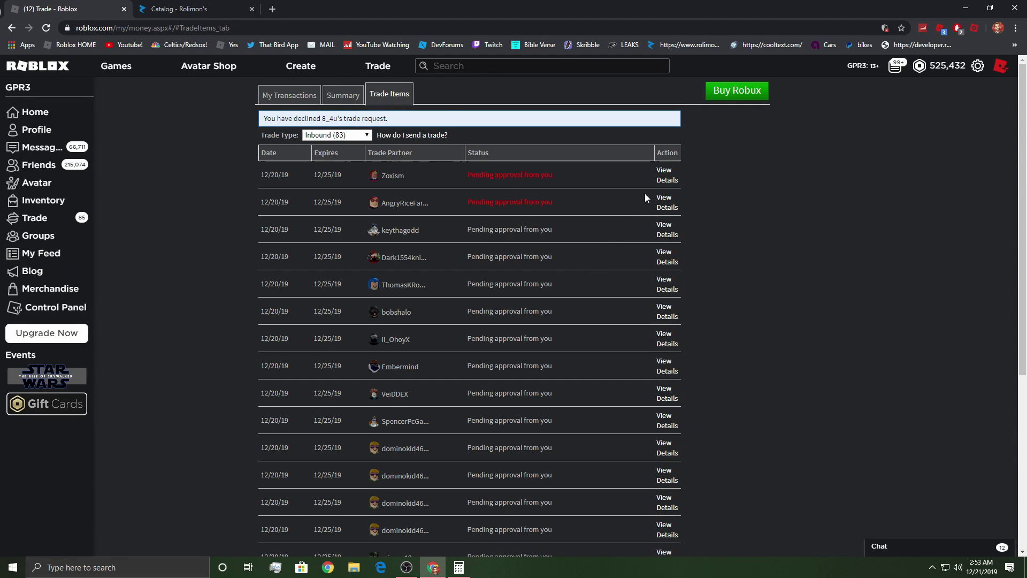
click(664, 179)
click(575, 425)
click(480, 344)
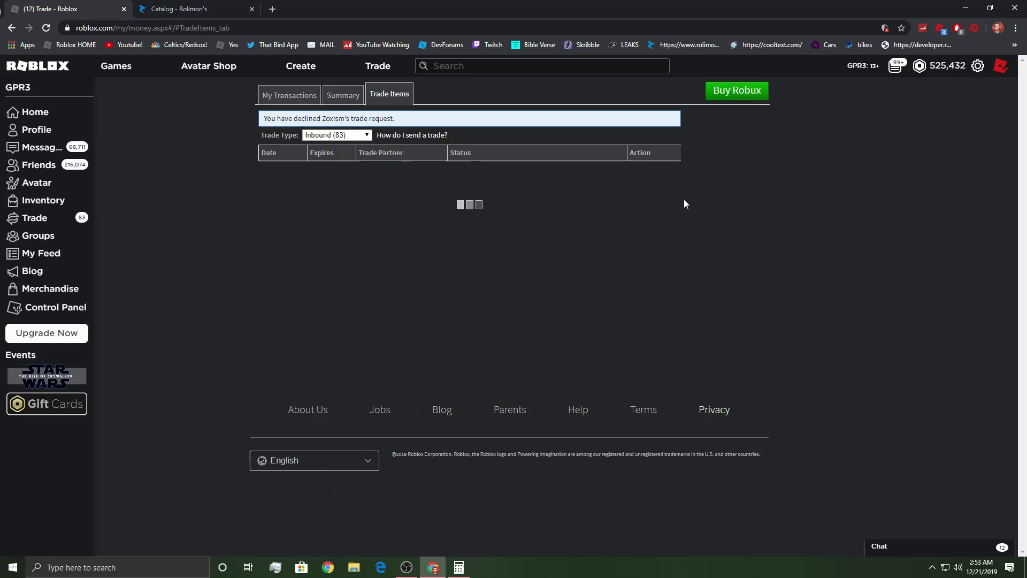
Decline the next three inbound trade requests.
click(667, 174)
click(572, 421)
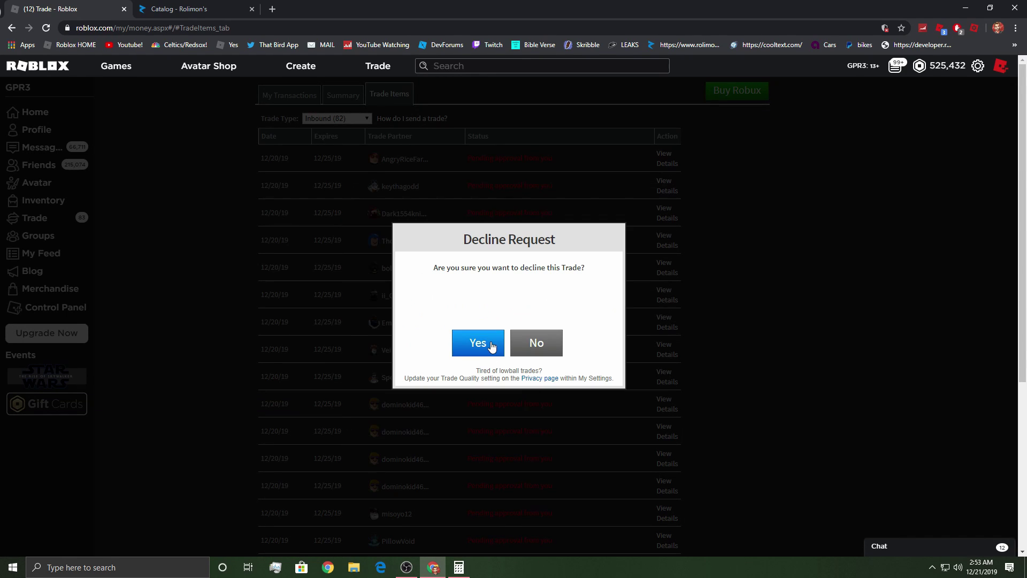
click(492, 347)
click(664, 174)
click(567, 418)
click(479, 343)
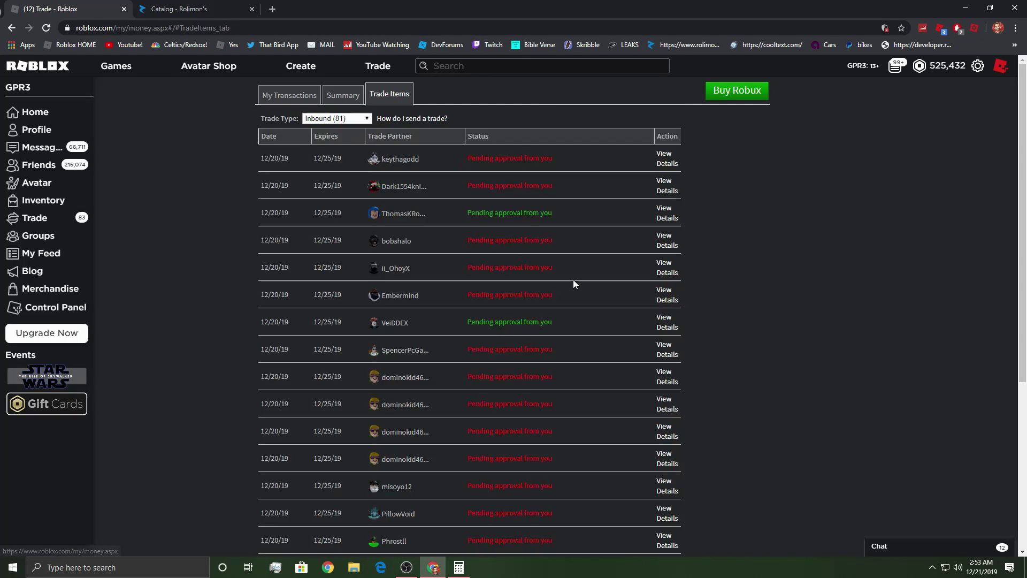
click(667, 177)
click(580, 432)
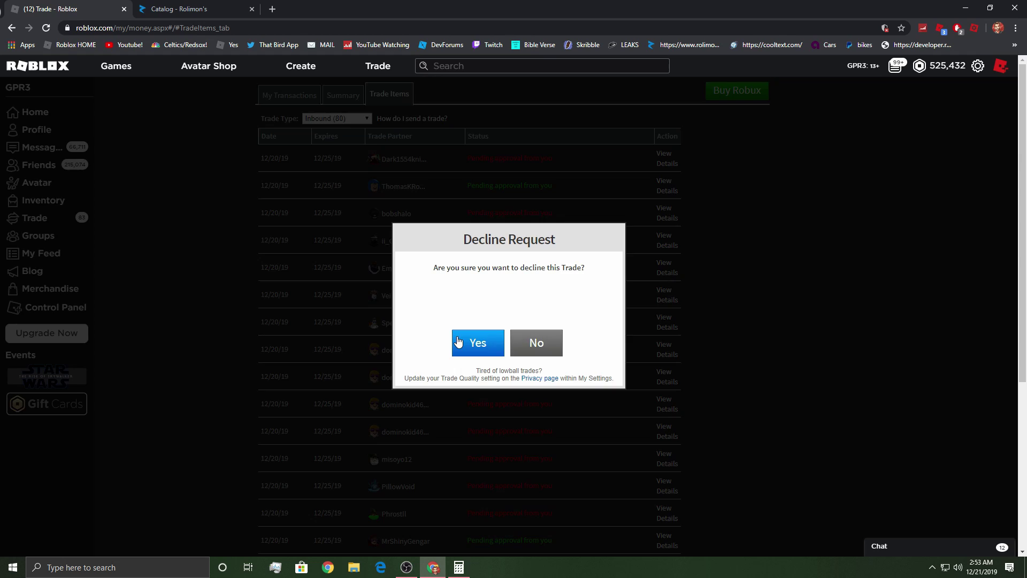
click(479, 344)
Decline two more requests and open darkmatter's Crimsonwrath-for-Clockwork's Headphones offer.
click(667, 174)
click(570, 426)
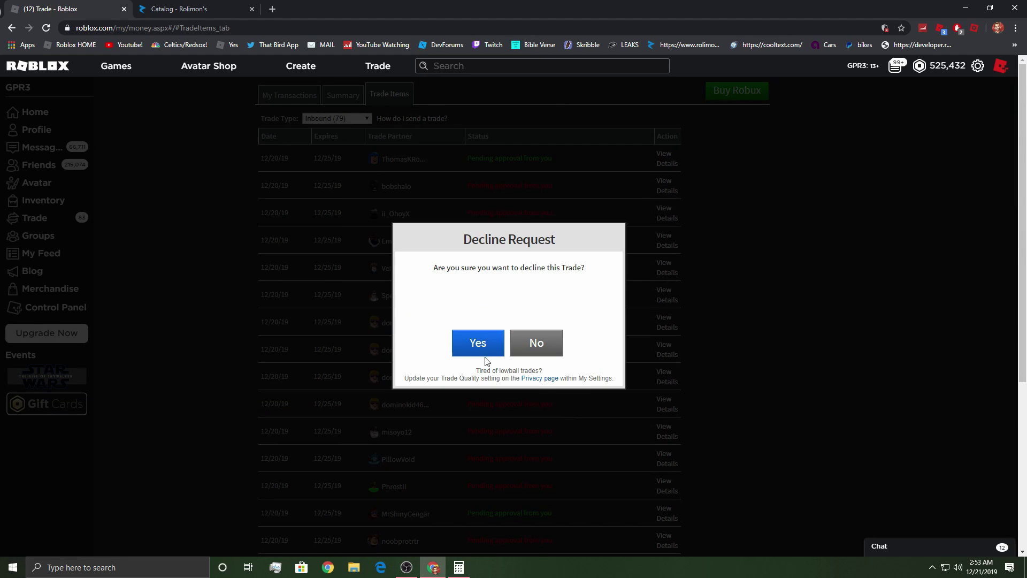
click(479, 344)
click(667, 177)
click(570, 423)
click(480, 343)
click(667, 164)
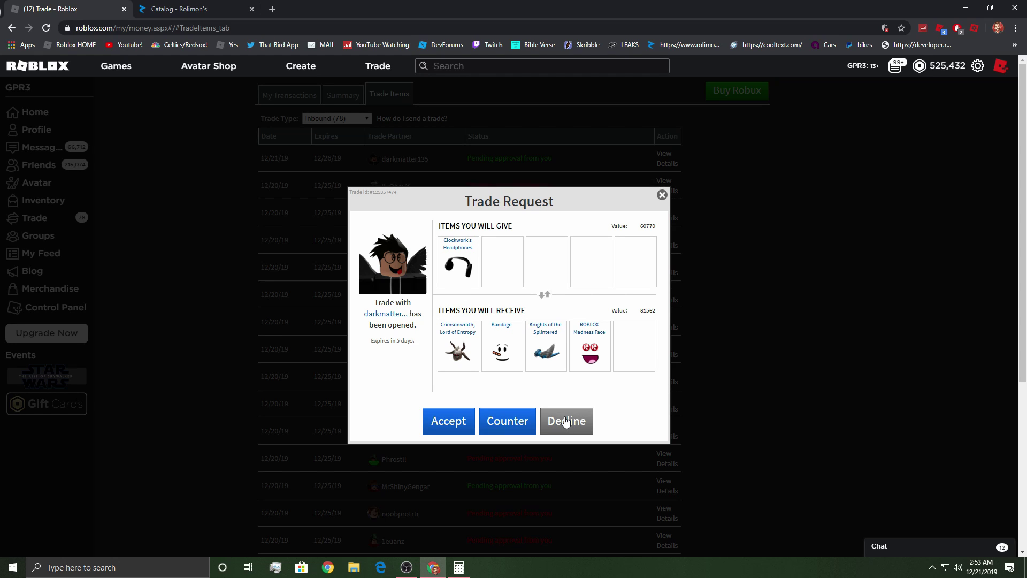
click(566, 422)
click(476, 343)
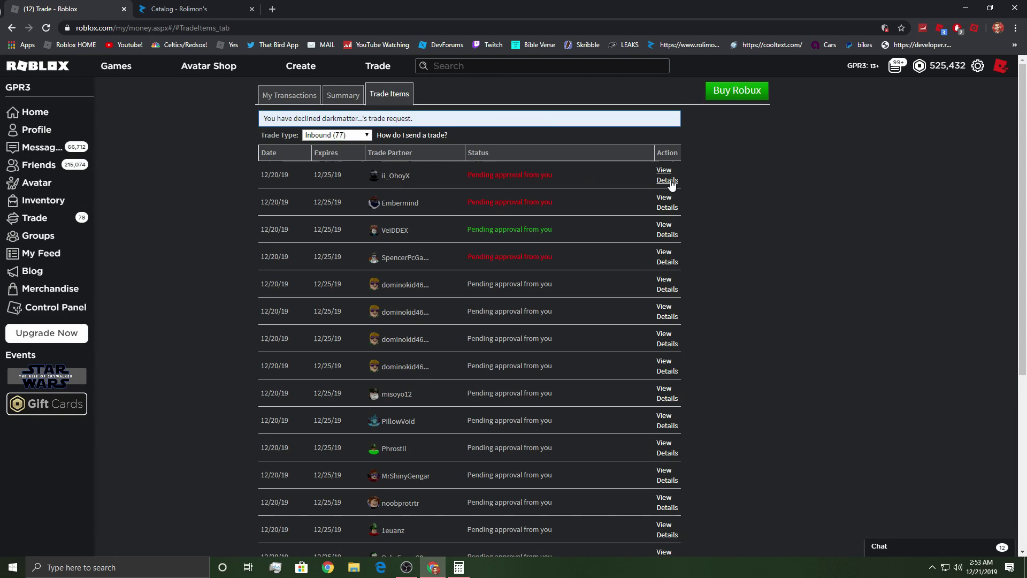
click(666, 158)
click(566, 427)
click(477, 340)
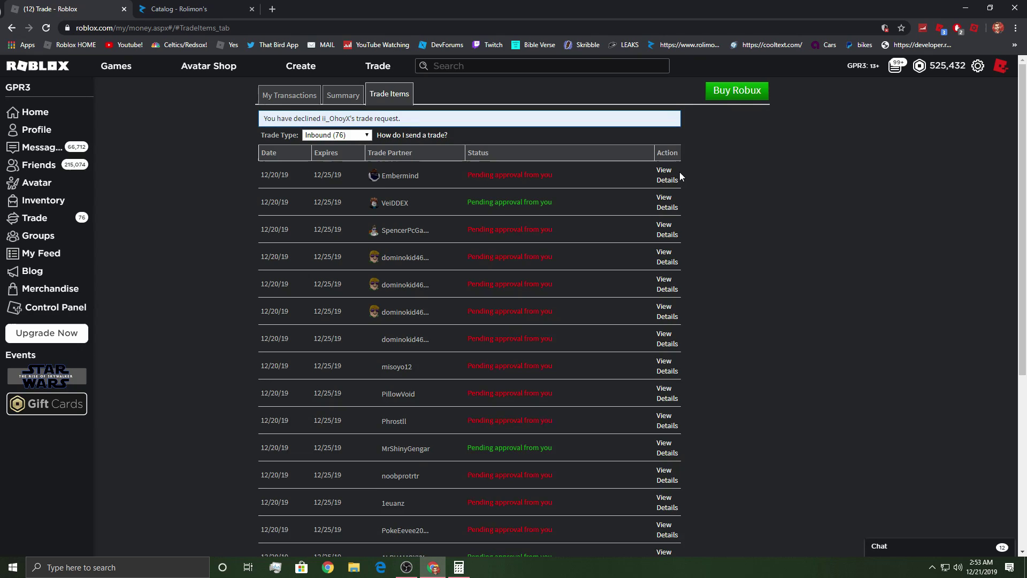
click(665, 157)
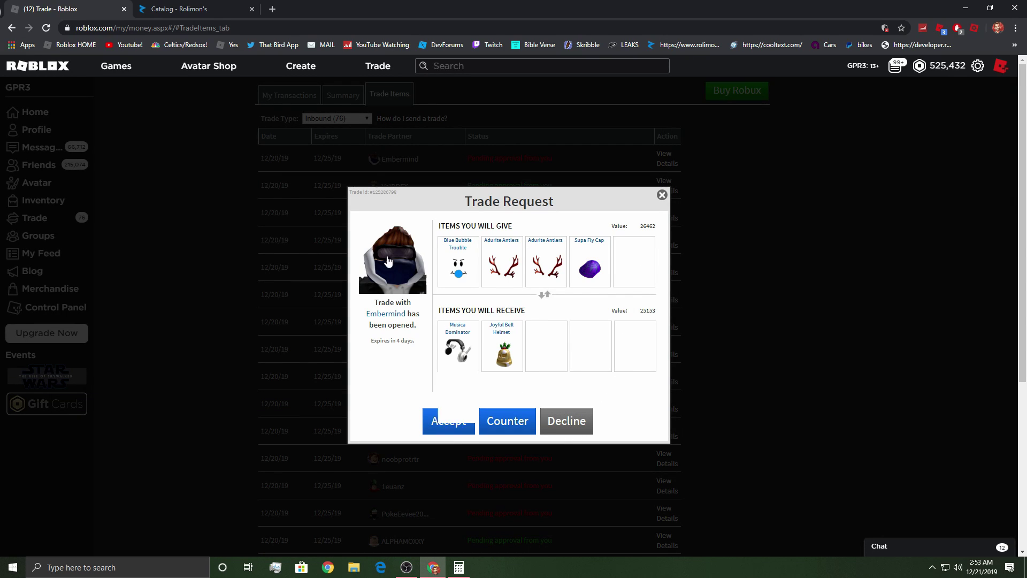
Counter Embermind, dropping Musica Dominator, Joyful Bell Helmet and one Adurite Antlers, requesting Radioactive Beast Mode.
click(507, 417)
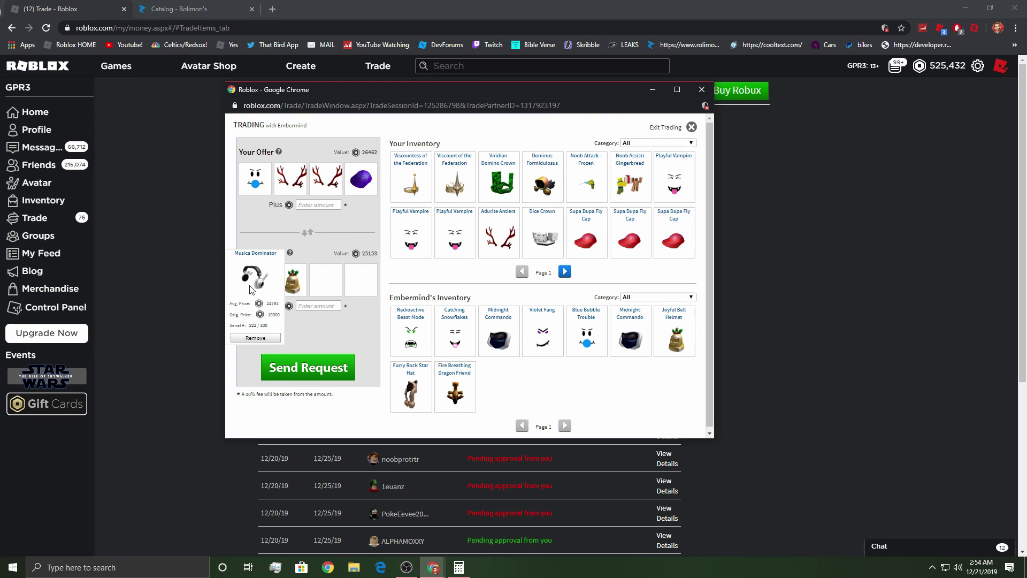
click(256, 338)
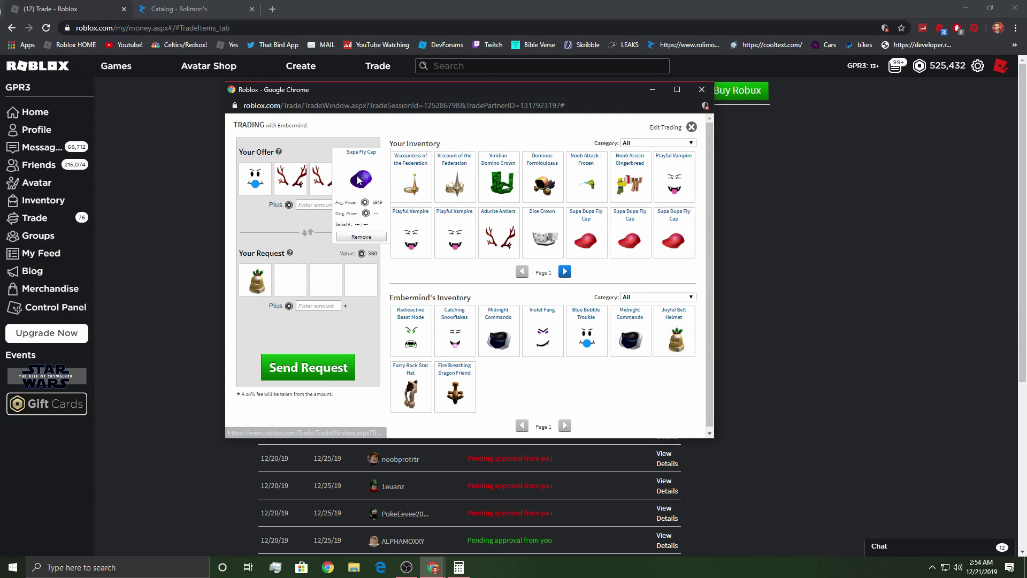
click(290, 237)
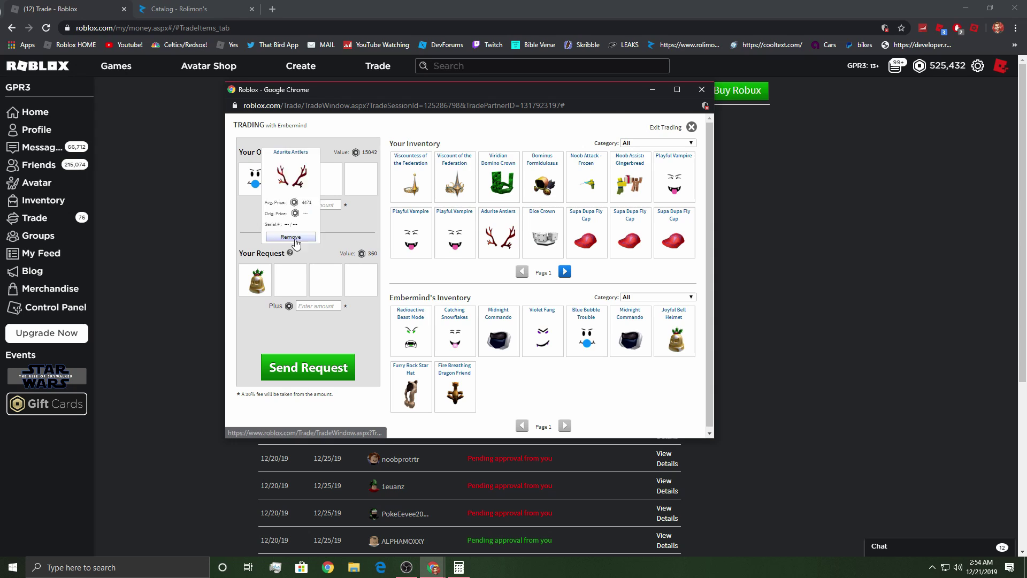
click(255, 339)
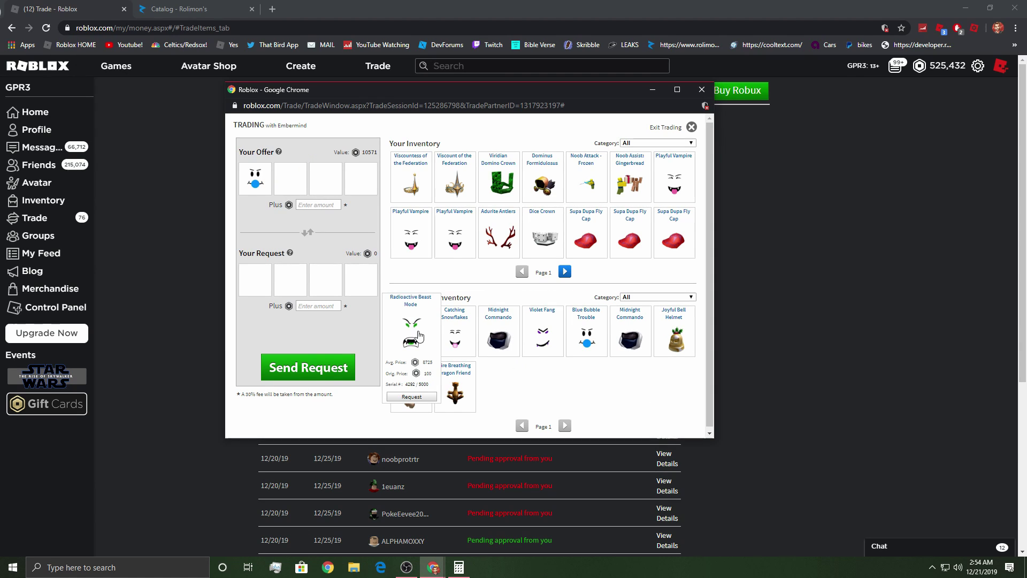
click(412, 397)
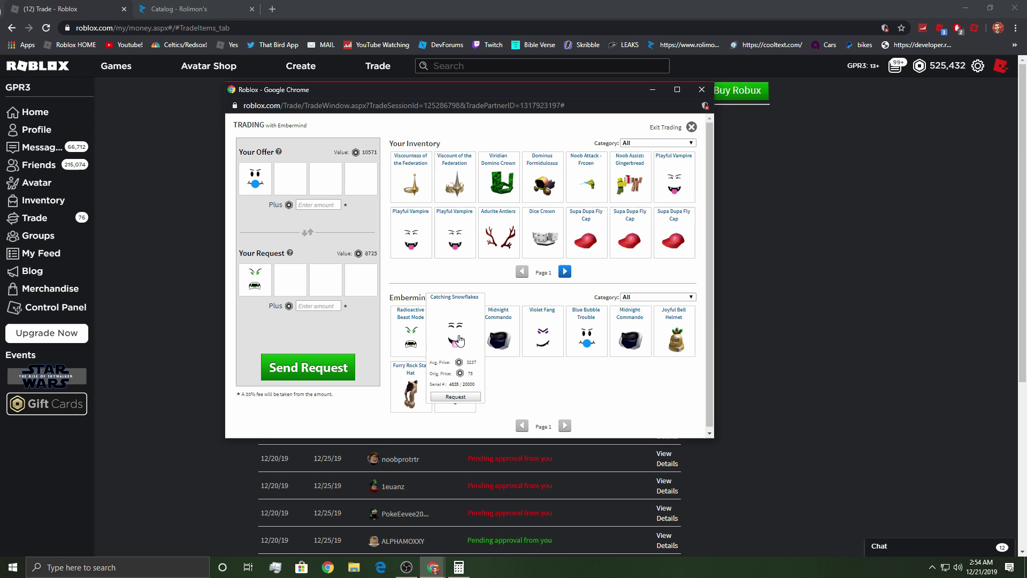
click(305, 371)
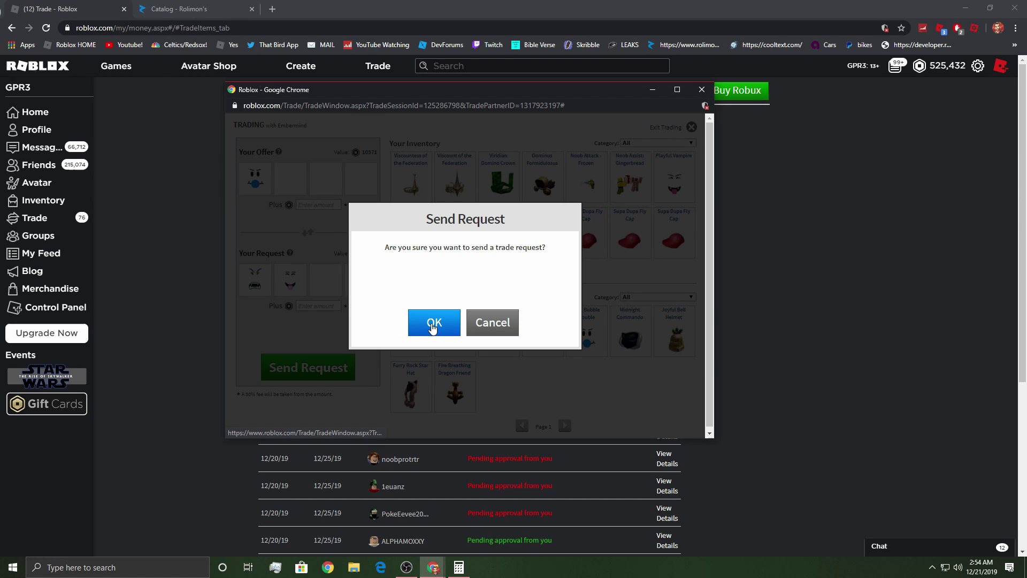
click(433, 325)
Decline the first three of the ten inbound trade requests.
click(668, 158)
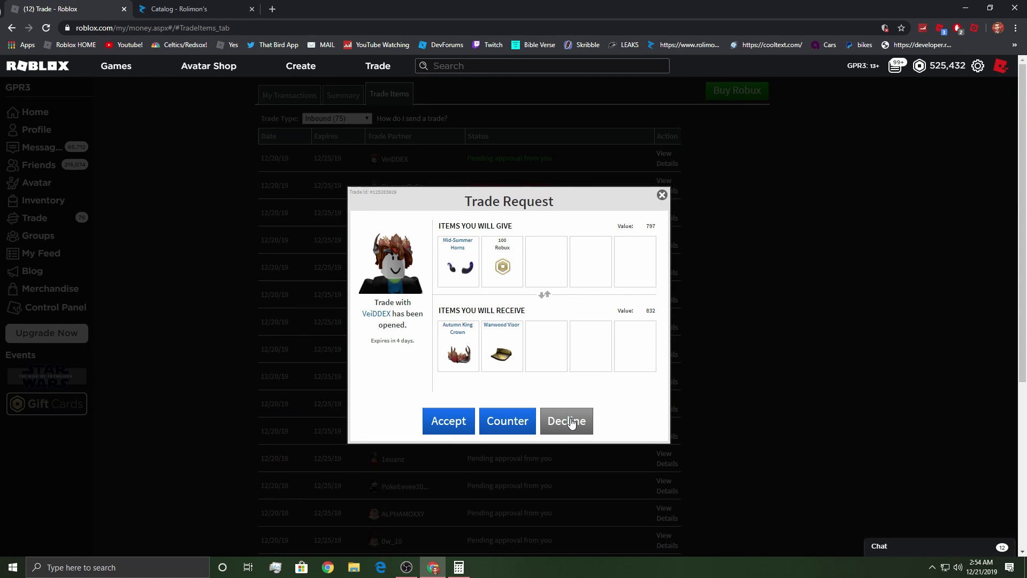
click(566, 421)
click(478, 343)
click(667, 158)
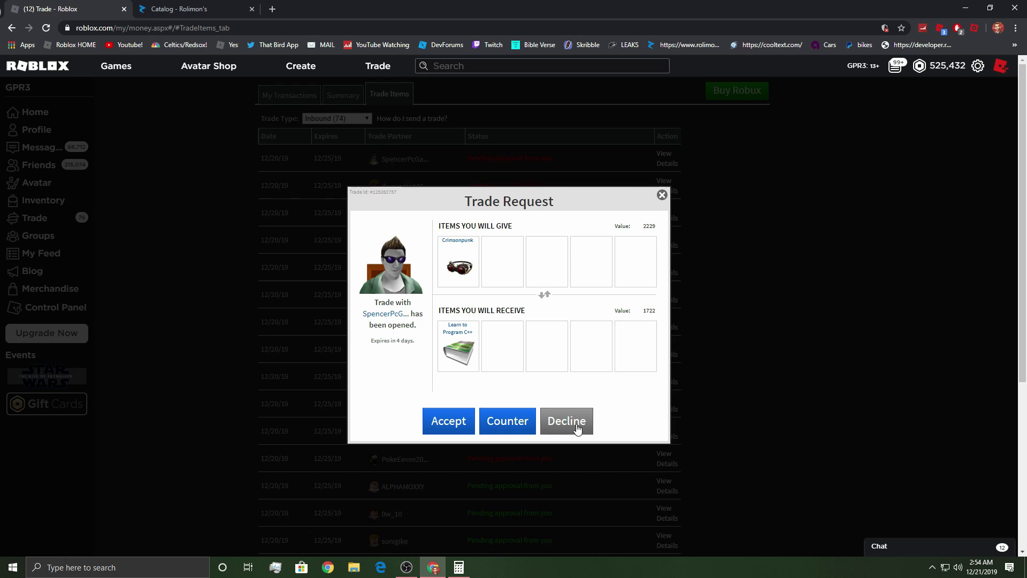
click(567, 421)
click(478, 343)
click(667, 158)
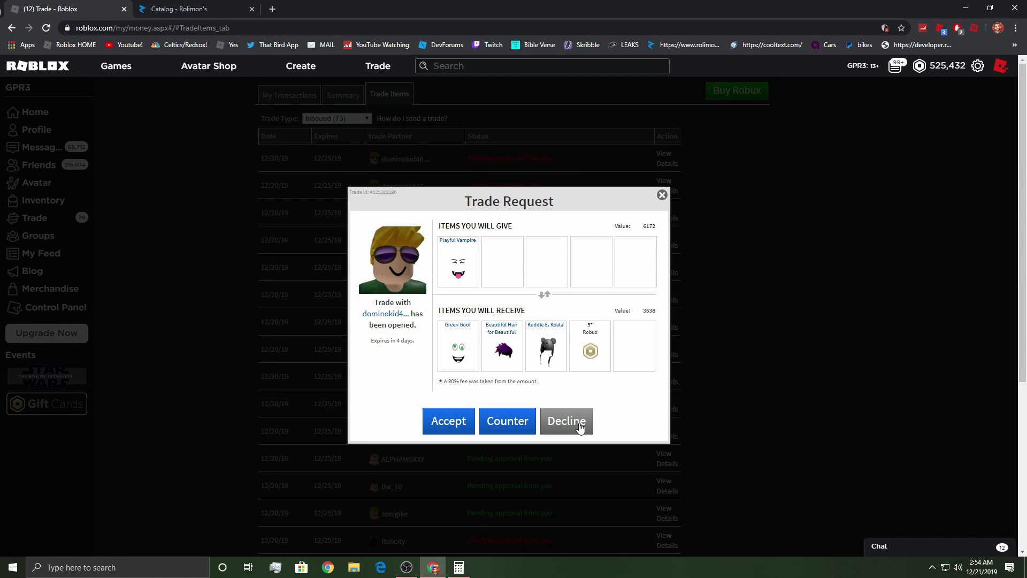
click(567, 420)
click(482, 344)
Decline the fourth through sixth inbound trade requests.
click(666, 187)
click(567, 421)
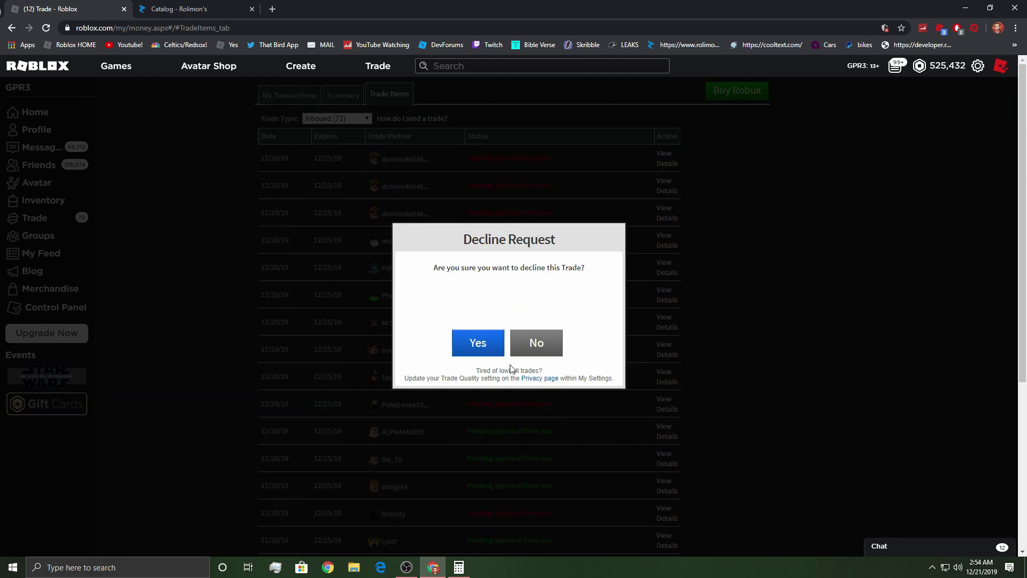
click(483, 343)
click(665, 174)
click(567, 420)
click(477, 343)
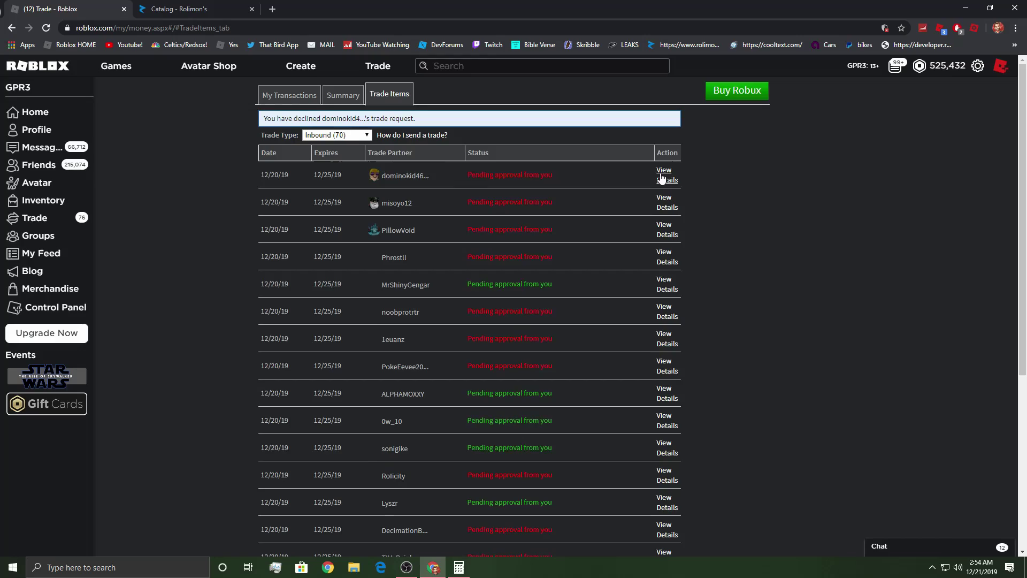
click(663, 175)
click(570, 421)
click(477, 343)
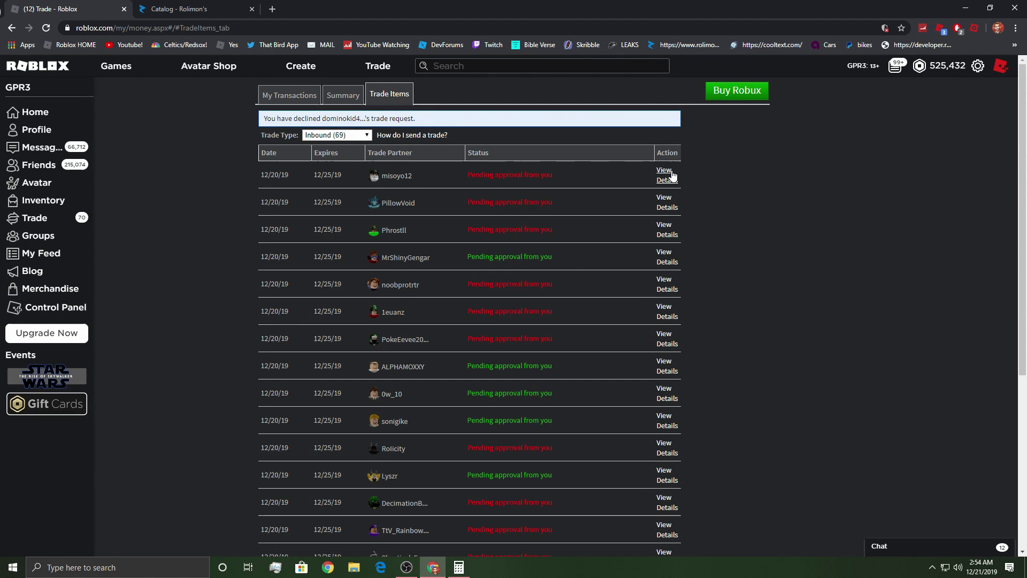
Decline the seventh through ninth inbound trade requests.
click(666, 174)
click(567, 421)
click(477, 343)
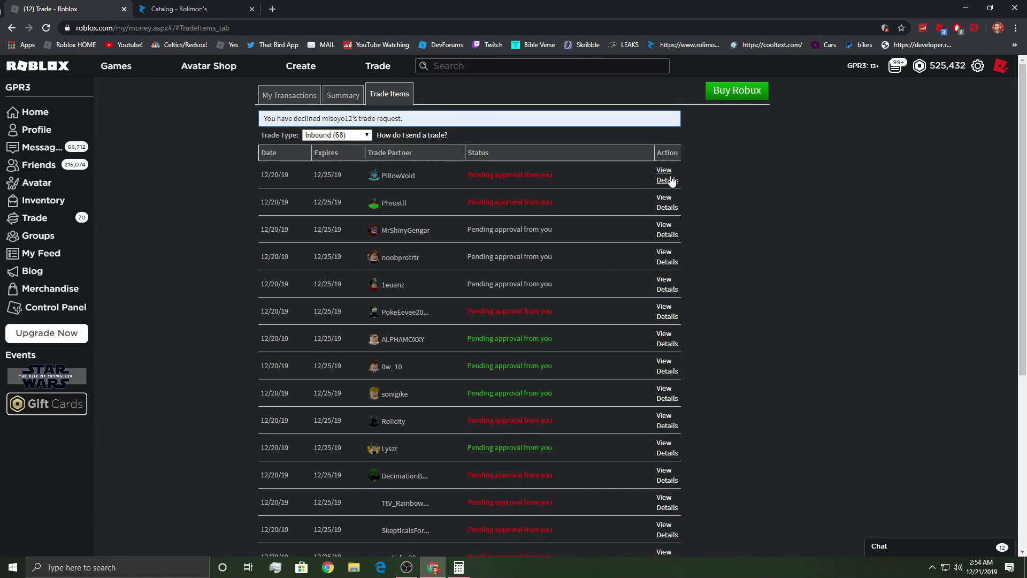
click(664, 174)
click(567, 421)
click(478, 343)
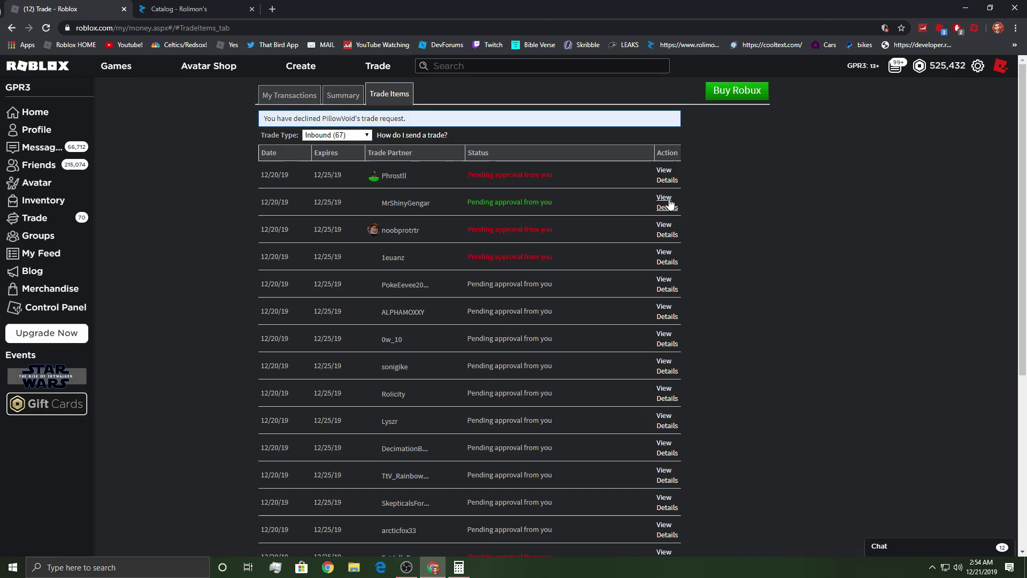
click(665, 174)
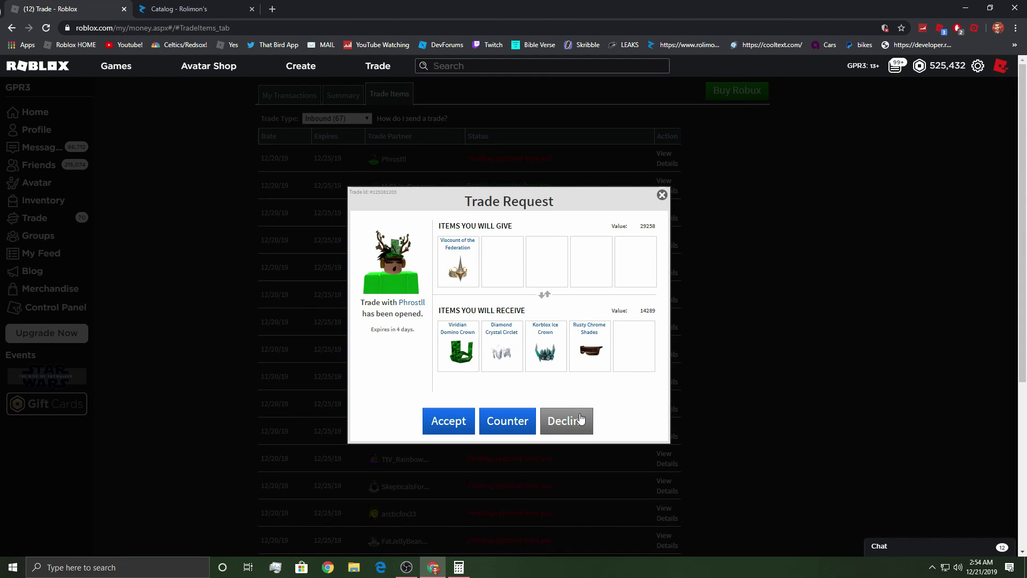
click(567, 421)
click(478, 343)
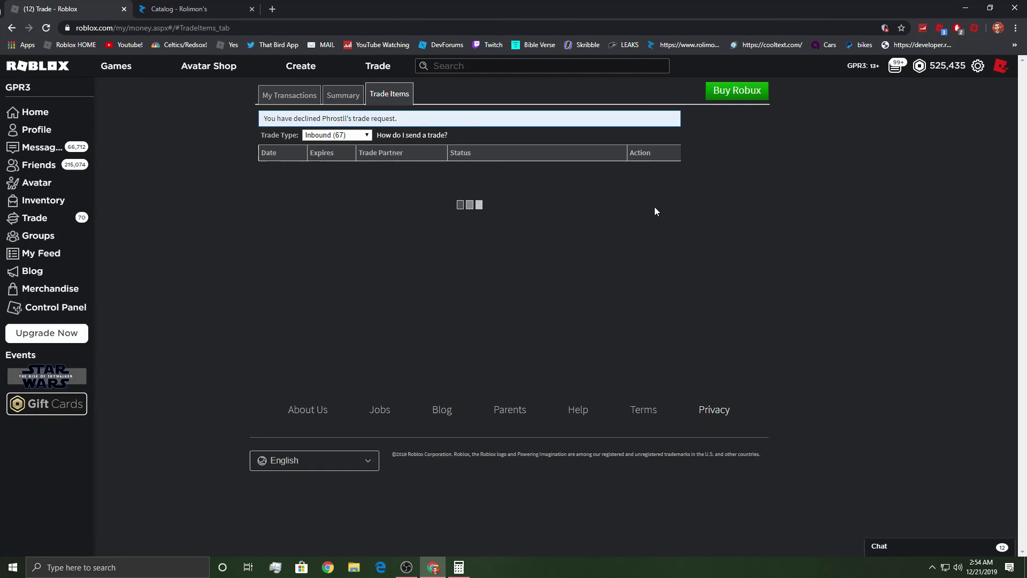
Decline the tenth request, then begin a counter-offer to noobprotrtr for Catching Snowflakes.
click(665, 158)
click(567, 420)
click(530, 343)
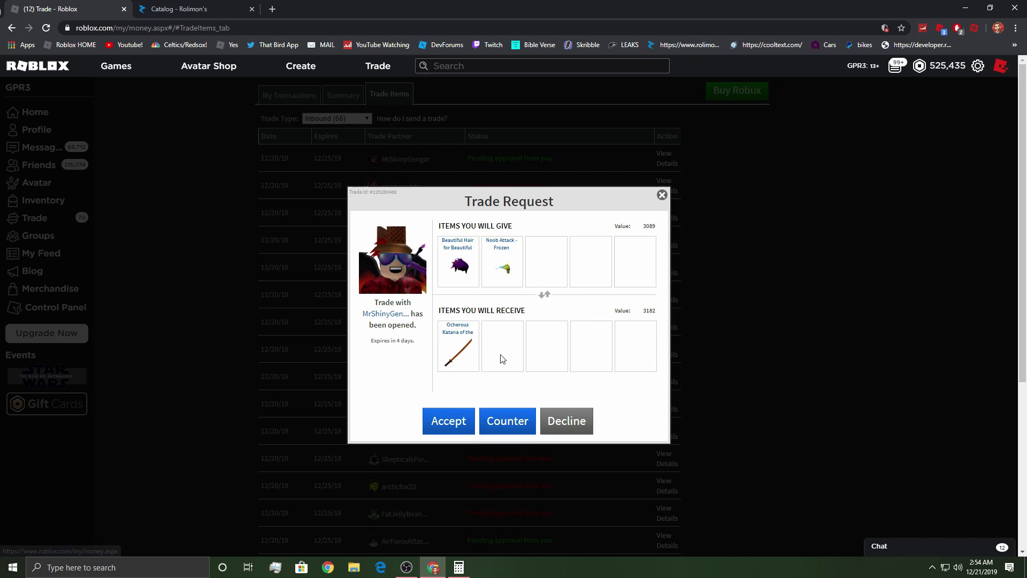
click(570, 432)
click(474, 344)
click(665, 159)
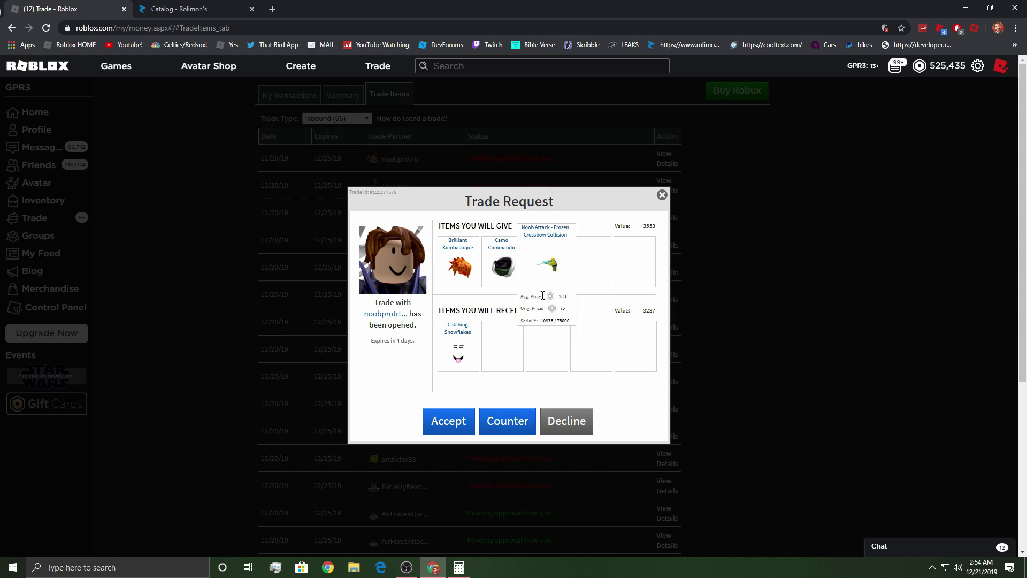
click(511, 420)
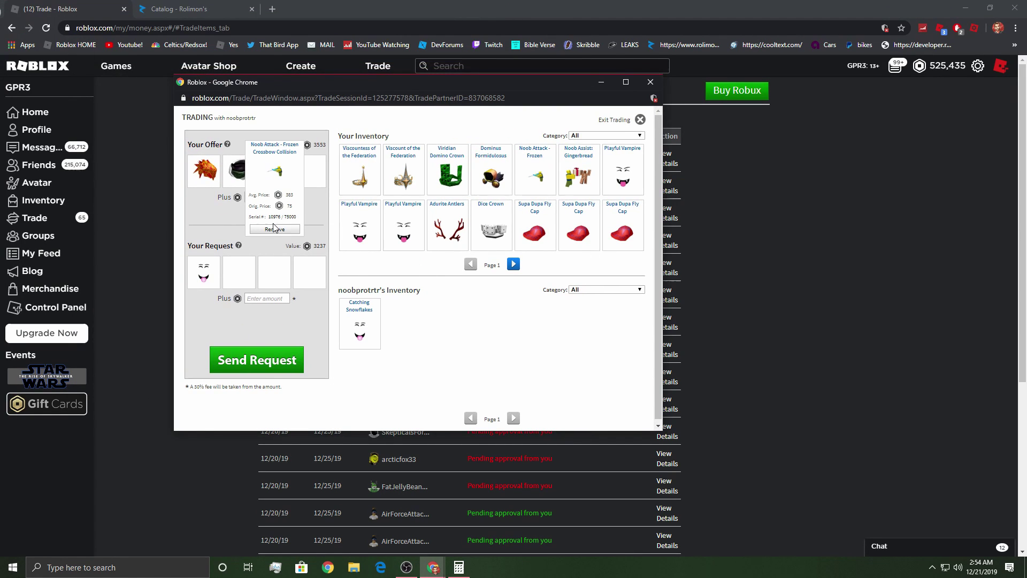
Remove Noob Attack and Brilliant Bombastique from the counter-offer, cancelling an early send.
click(274, 181)
click(269, 357)
click(406, 321)
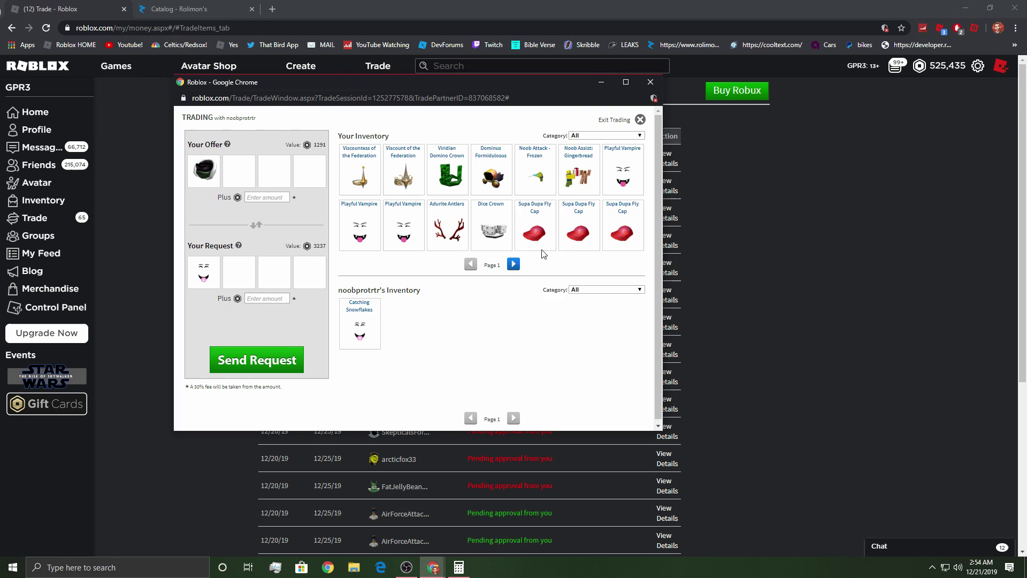
click(287, 378)
click(466, 317)
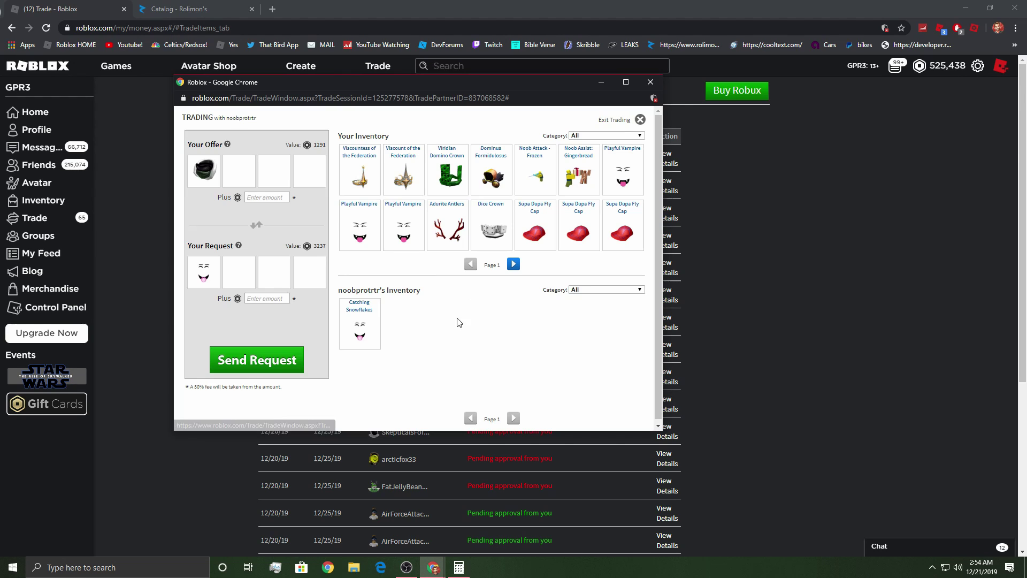
Swap Camo Commando and Blue Goof for The Darkest Alchemist and Noob Assist: Gingerbread, and send.
click(513, 264)
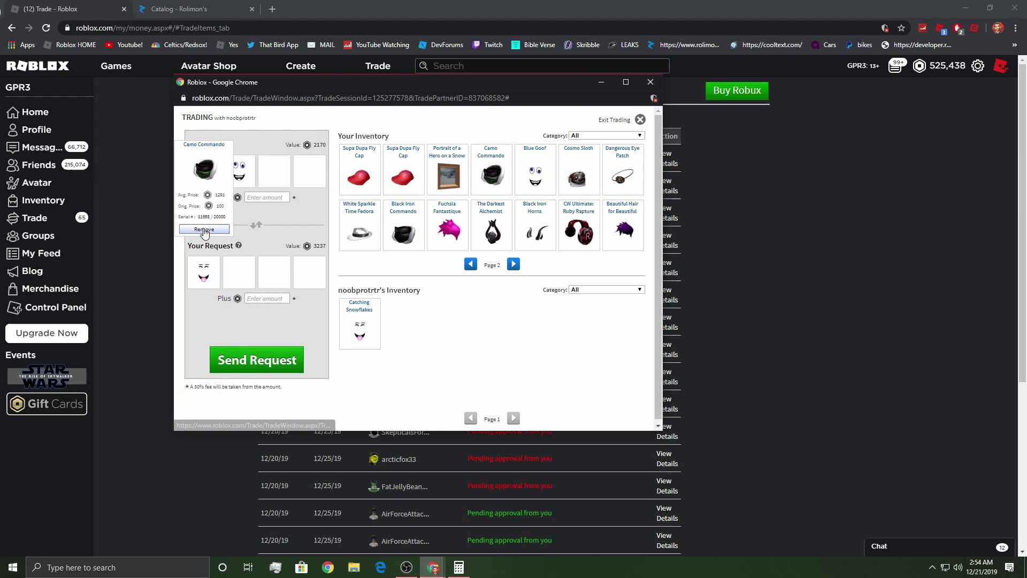
click(210, 232)
click(491, 290)
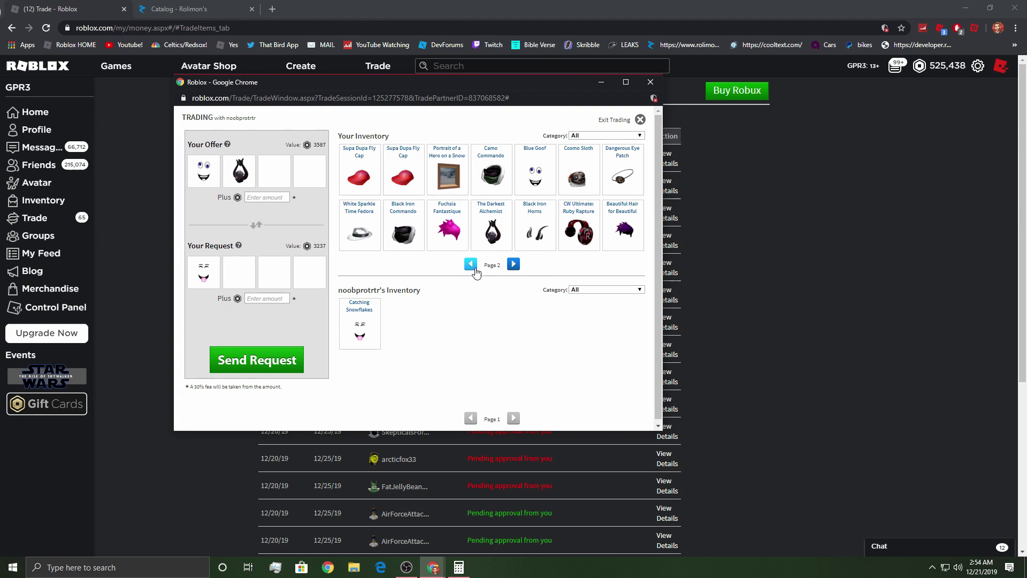
click(474, 268)
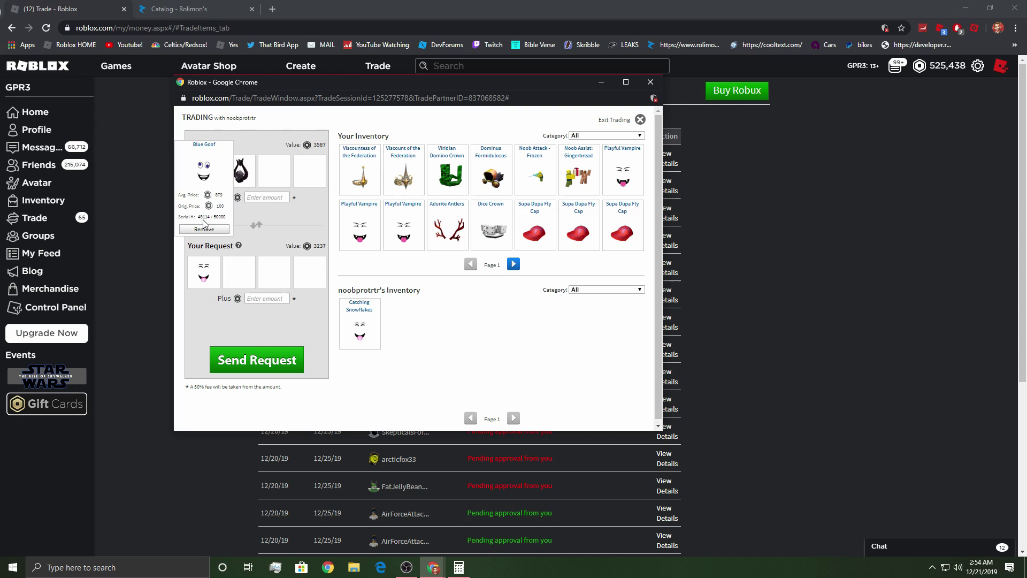
click(204, 228)
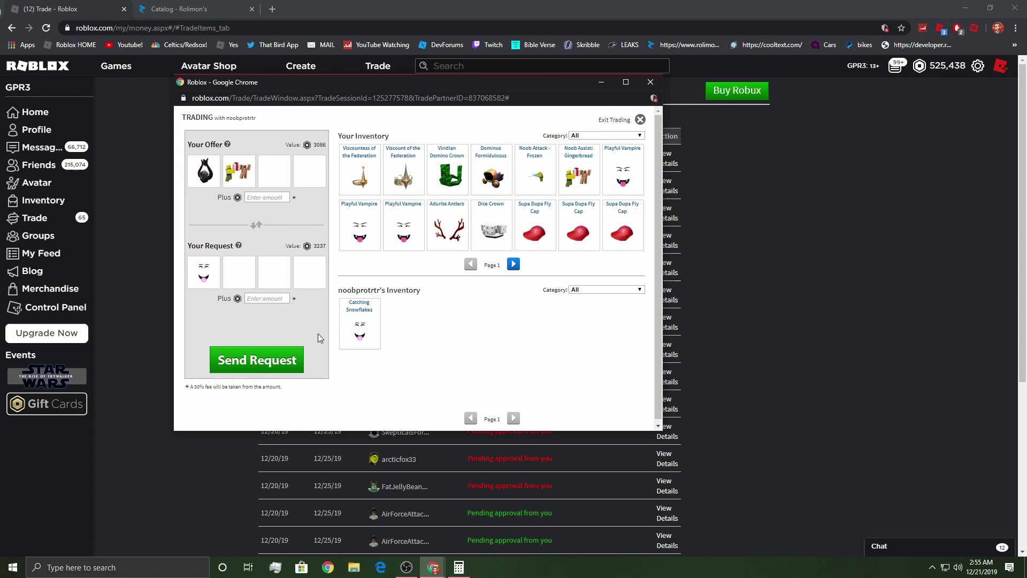
click(272, 359)
click(422, 323)
click(288, 359)
click(362, 315)
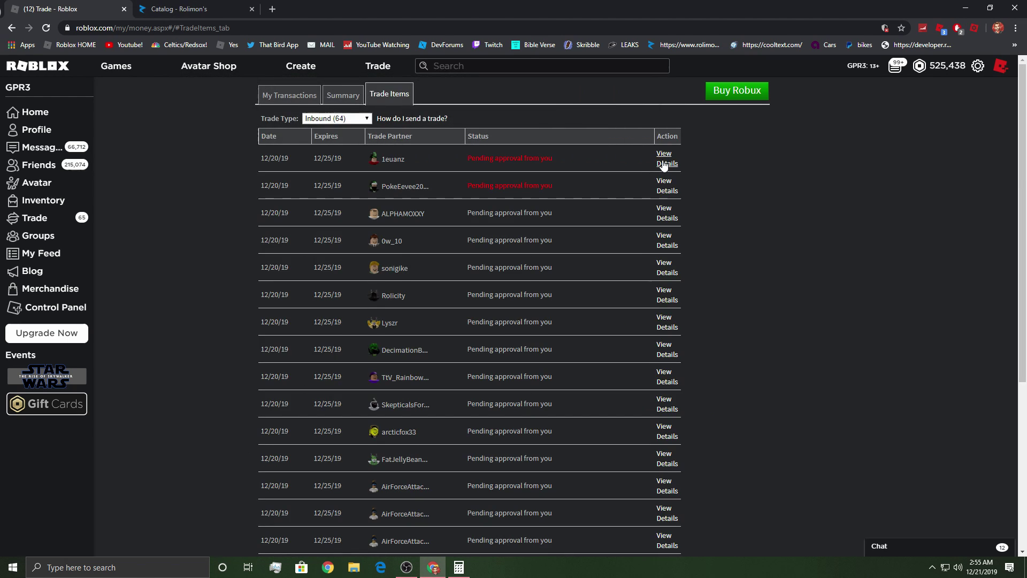
click(667, 158)
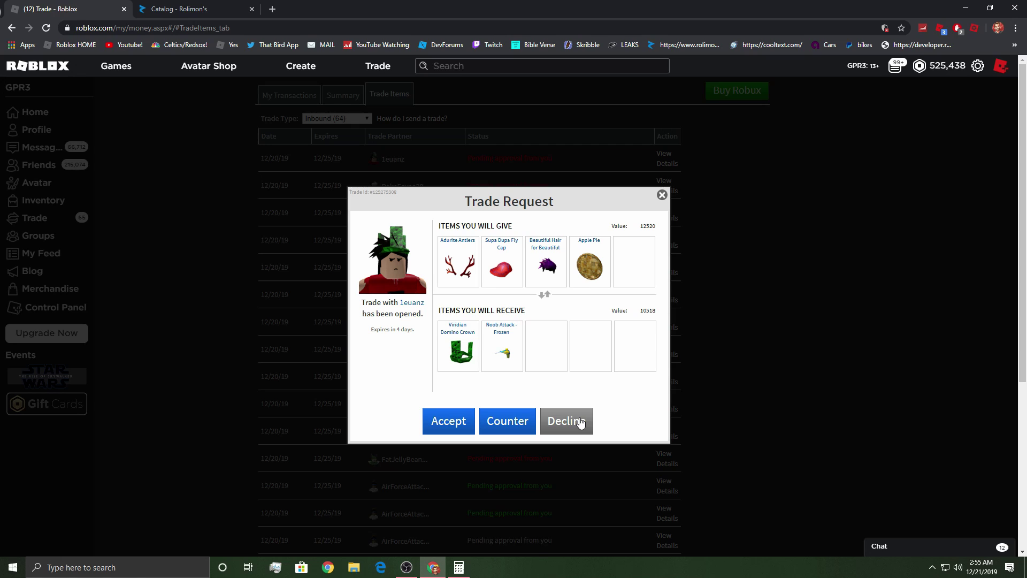
Total the offered item values, including 2.7, in the calculator.
key(XF86Calculator)
text(7)
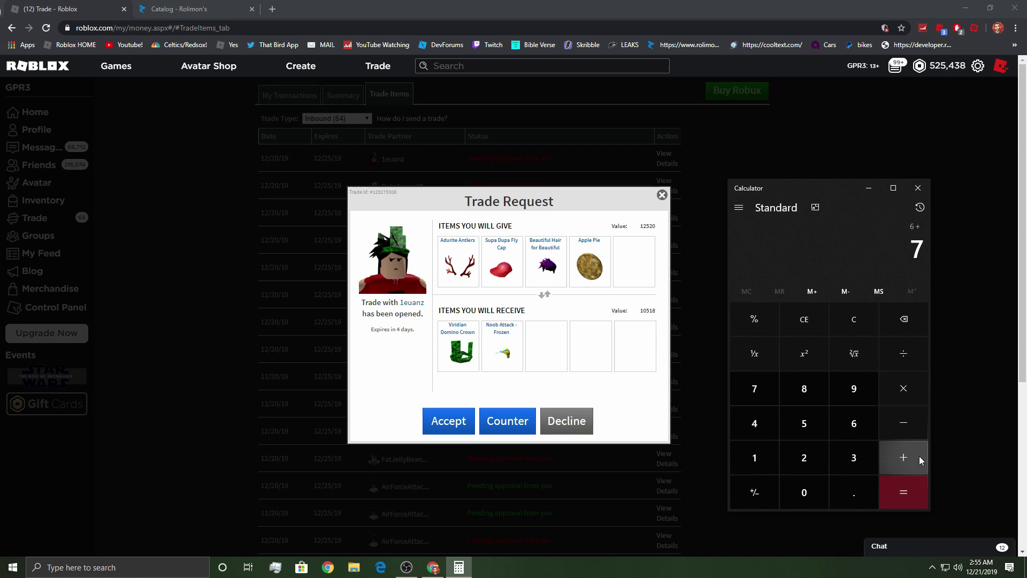
click(919, 457)
text(2.)
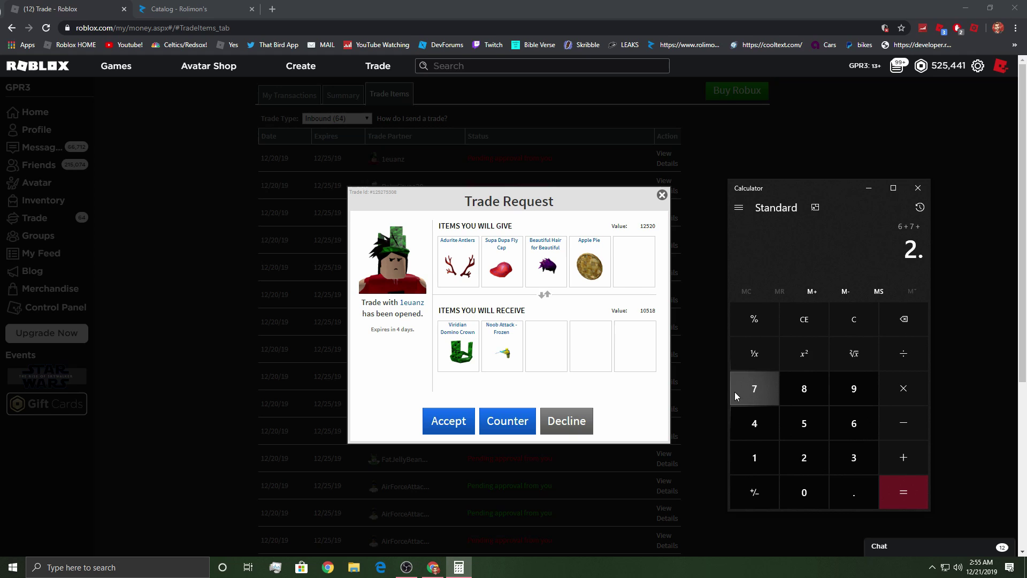
click(742, 391)
click(903, 451)
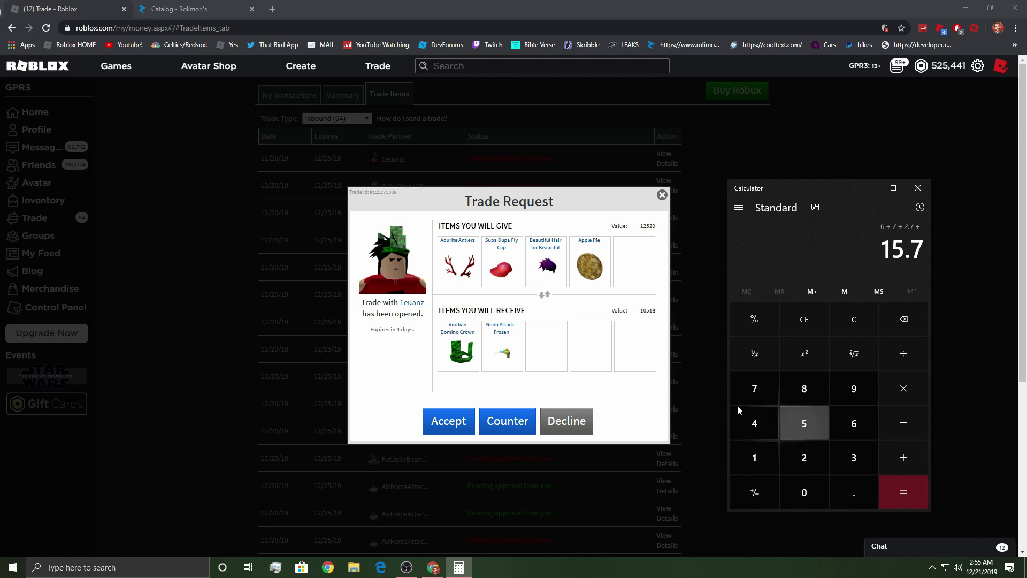
click(803, 321)
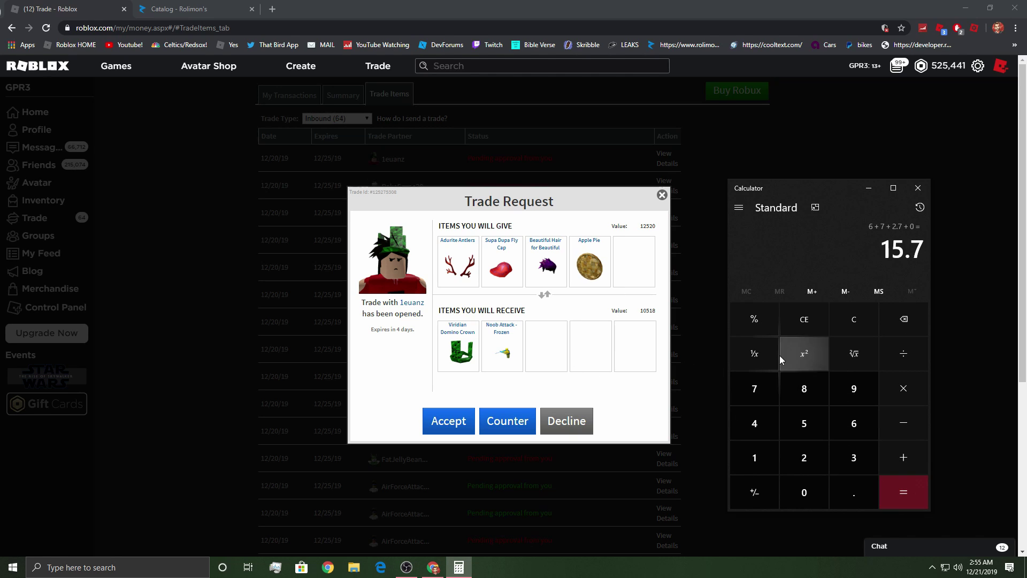
click(803, 320)
click(449, 421)
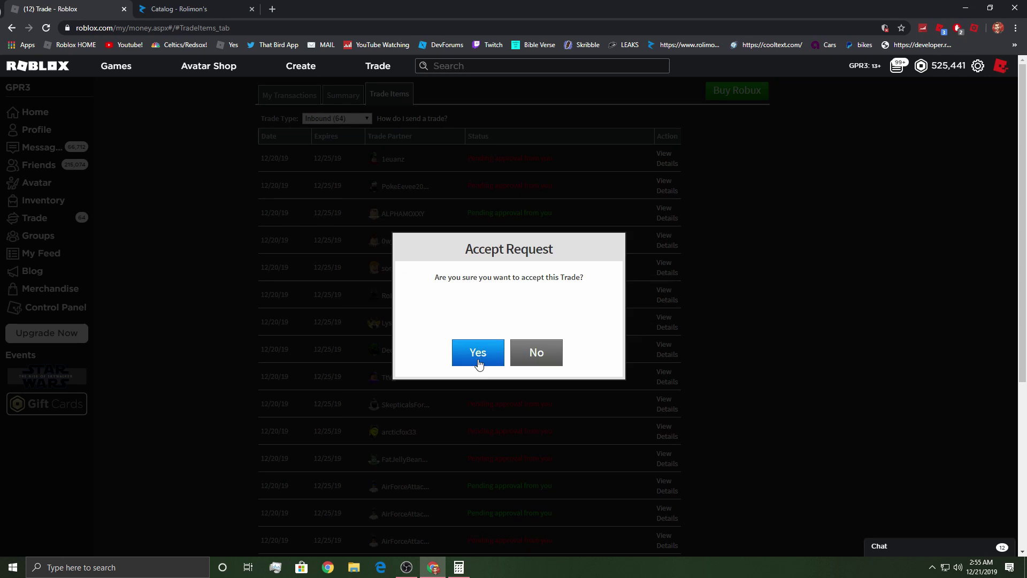
click(479, 364)
click(667, 179)
click(567, 419)
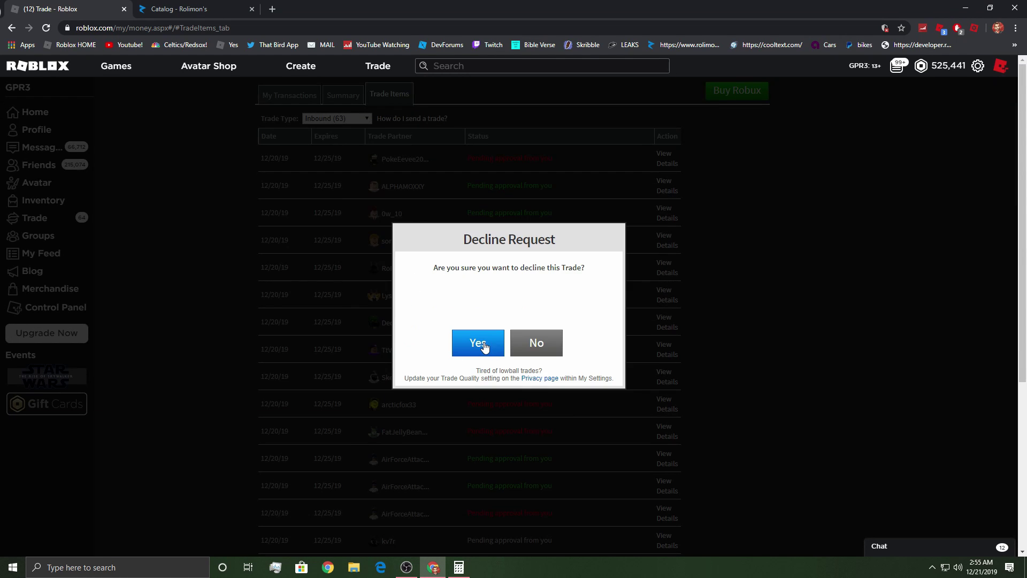
click(479, 343)
click(667, 177)
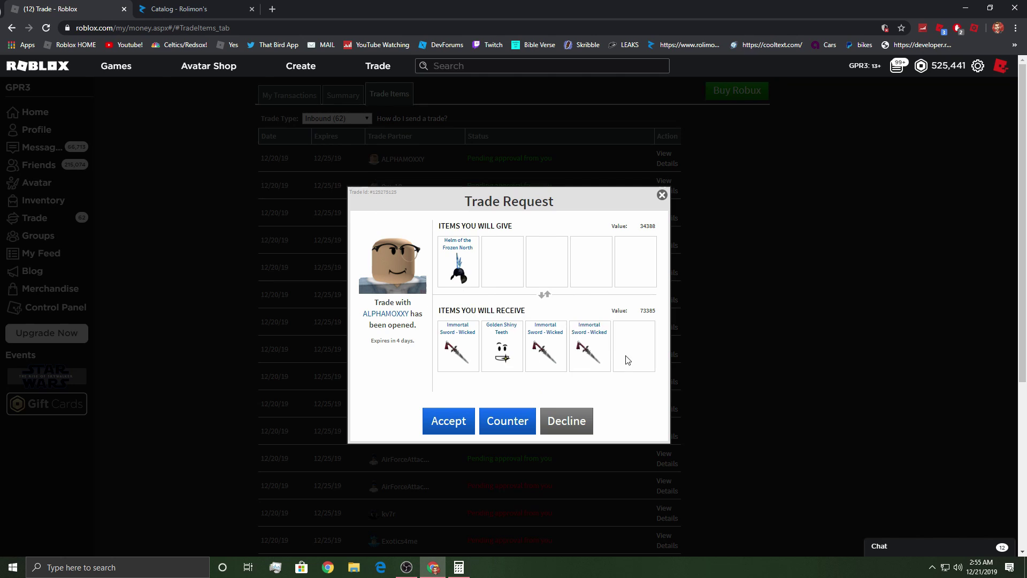
Decline two more inbound requests and begin declining the next one.
click(566, 420)
click(480, 340)
click(667, 161)
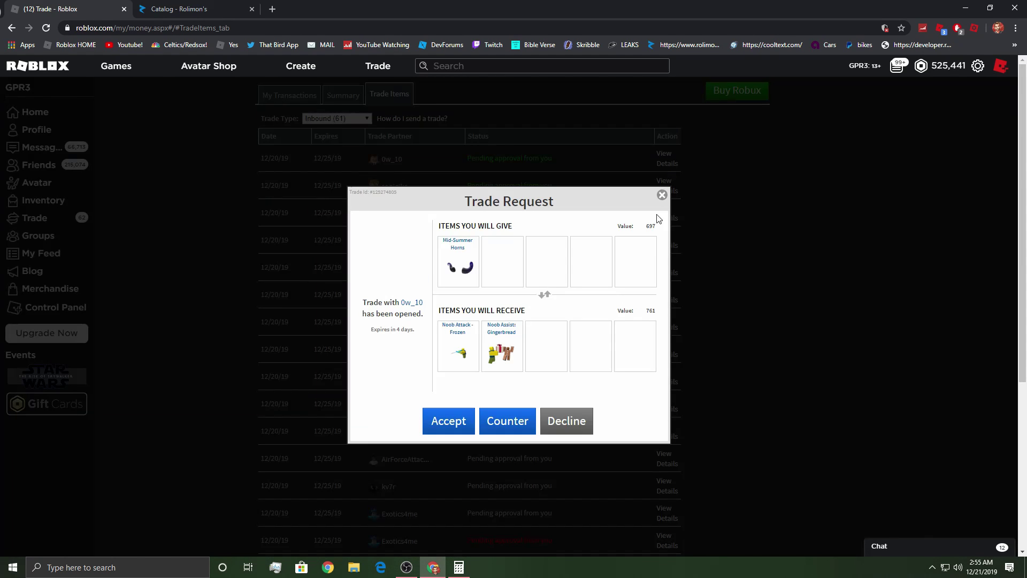
click(578, 435)
click(478, 339)
click(665, 169)
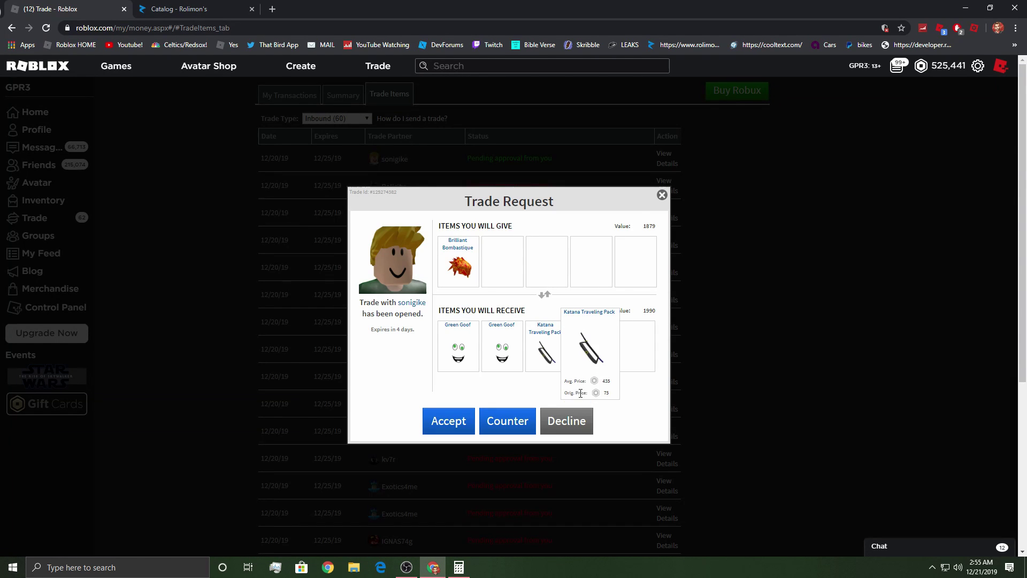
click(568, 426)
Look up Telamonster: the Chaos Edge on Rolimon's and open its item page separately.
click(464, 356)
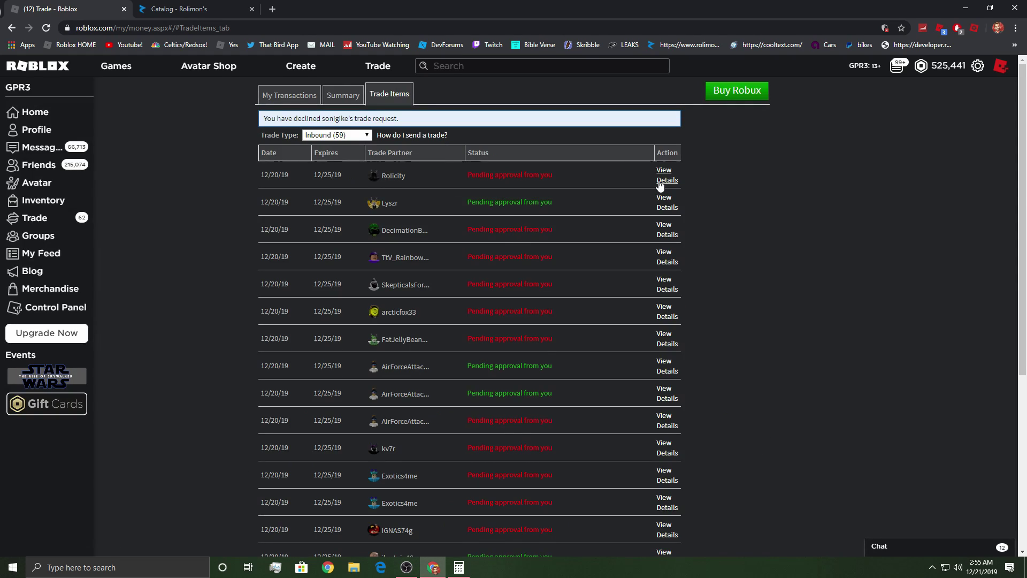
click(667, 178)
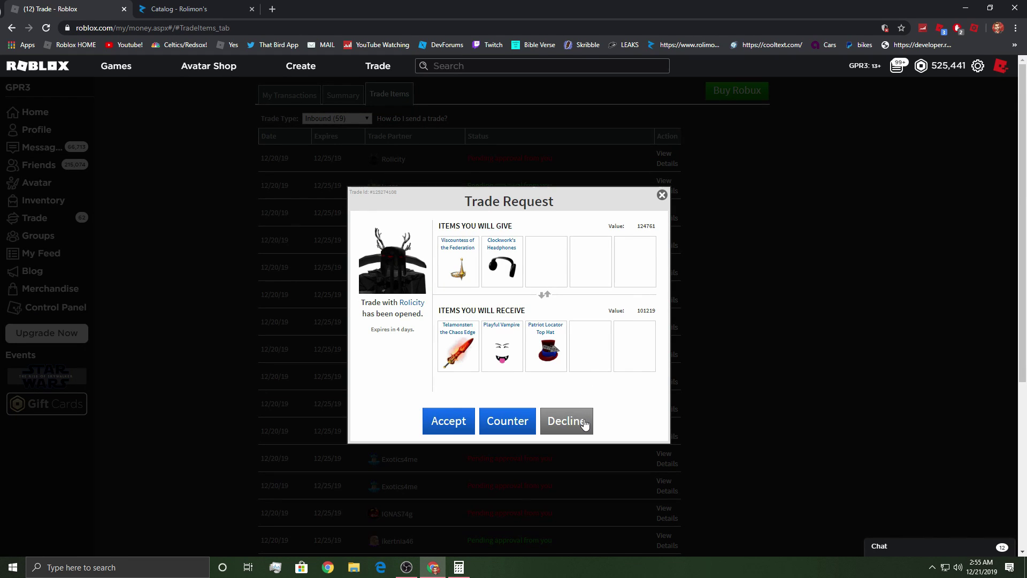
click(567, 420)
click(487, 344)
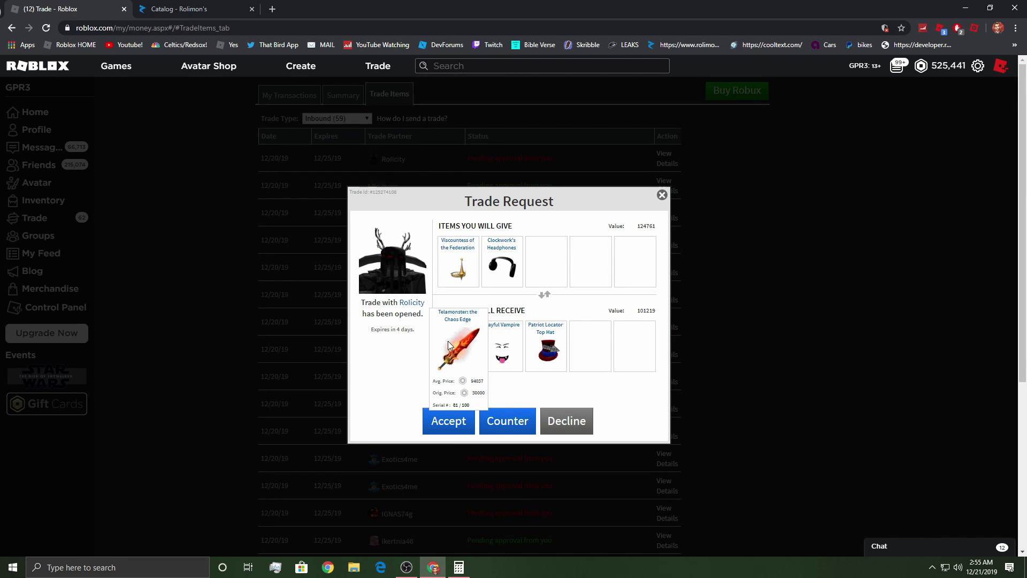
click(185, 9)
text(te)
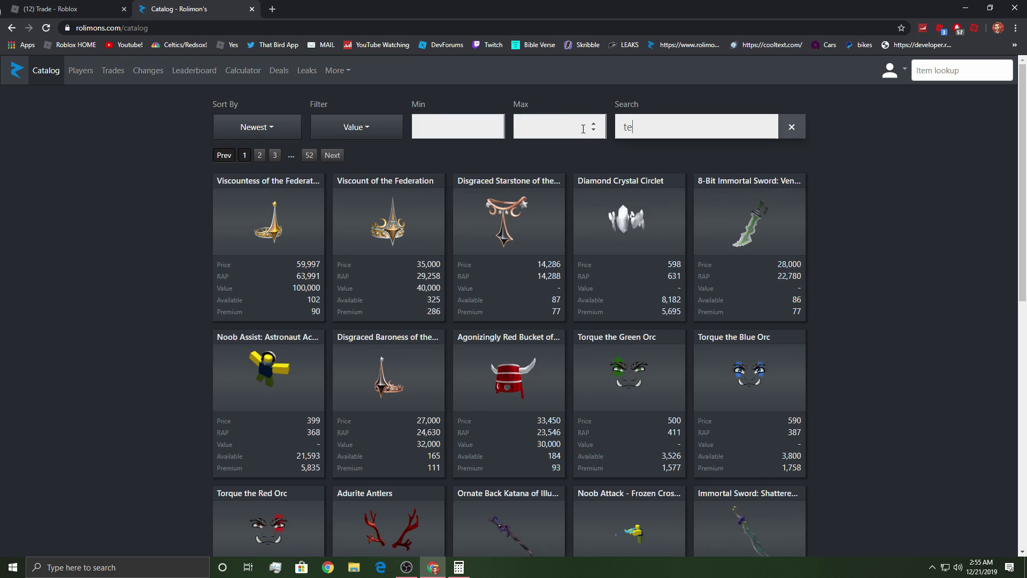
text(lamon)
click(58, 8)
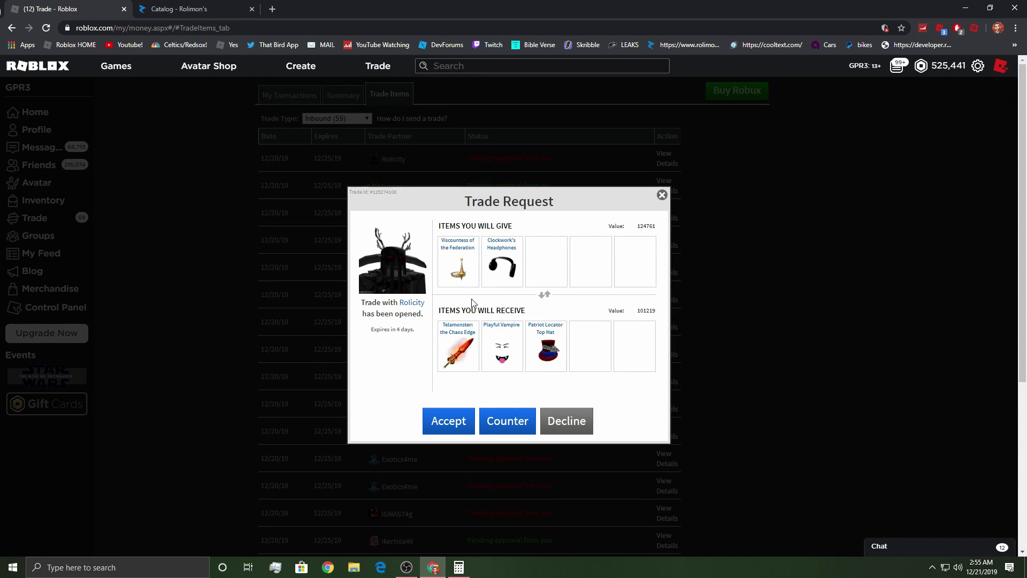
mouse_move(459, 345)
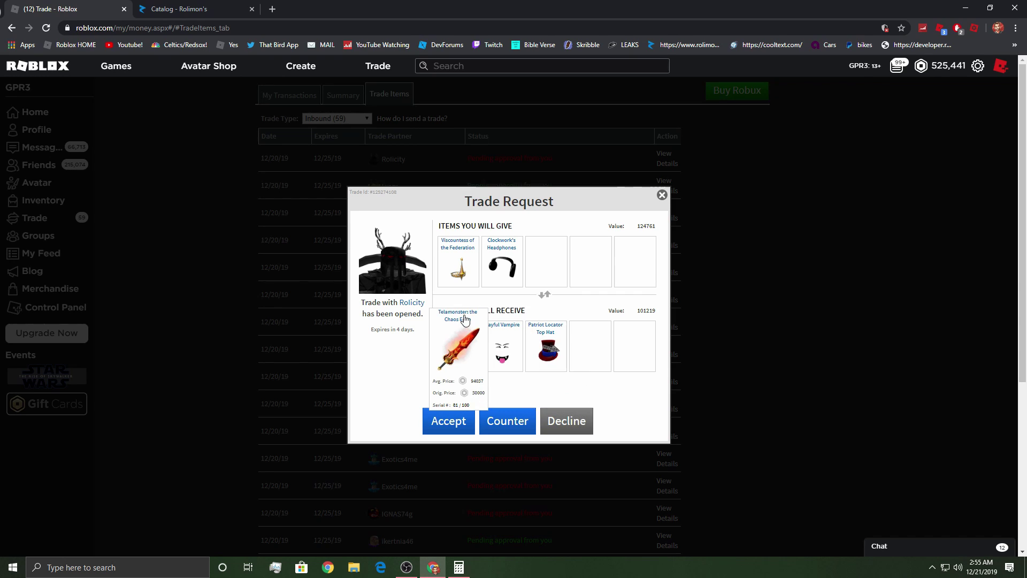
middle_click(464, 320)
click(567, 421)
click(666, 171)
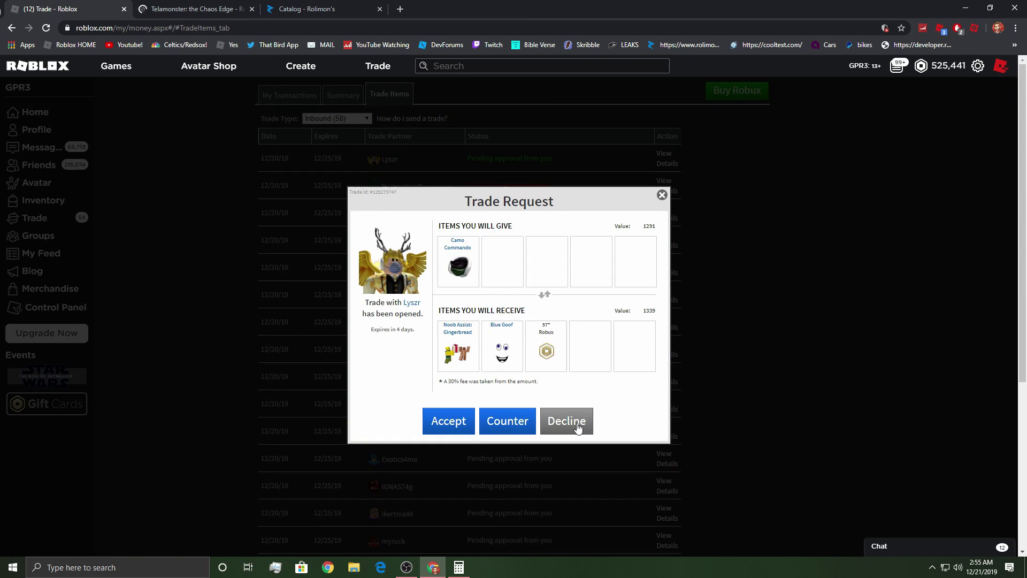
click(567, 421)
click(474, 339)
click(666, 172)
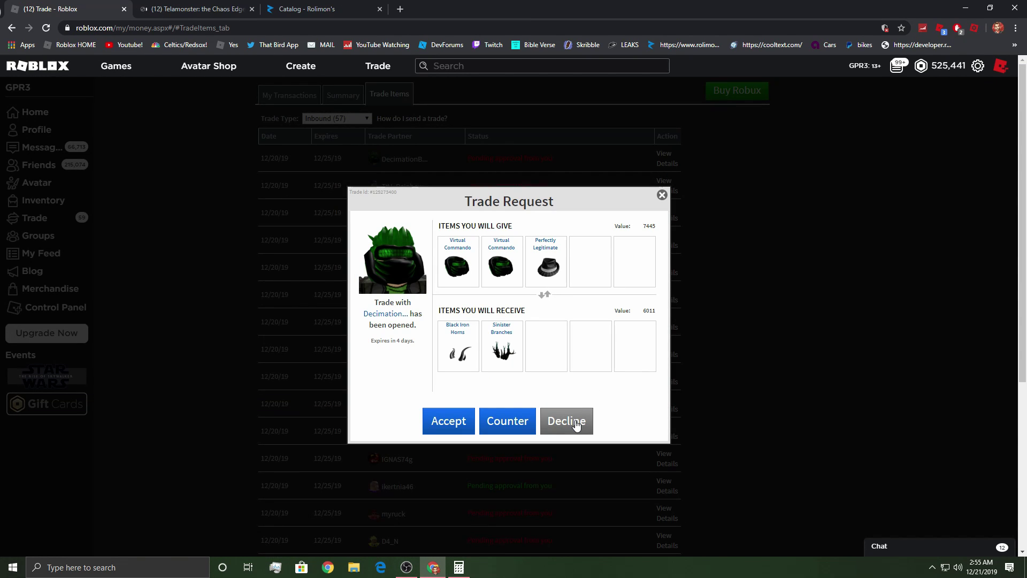
click(566, 421)
click(475, 341)
Review Telamonster's price chart and avatar preview, then close its page.
click(197, 9)
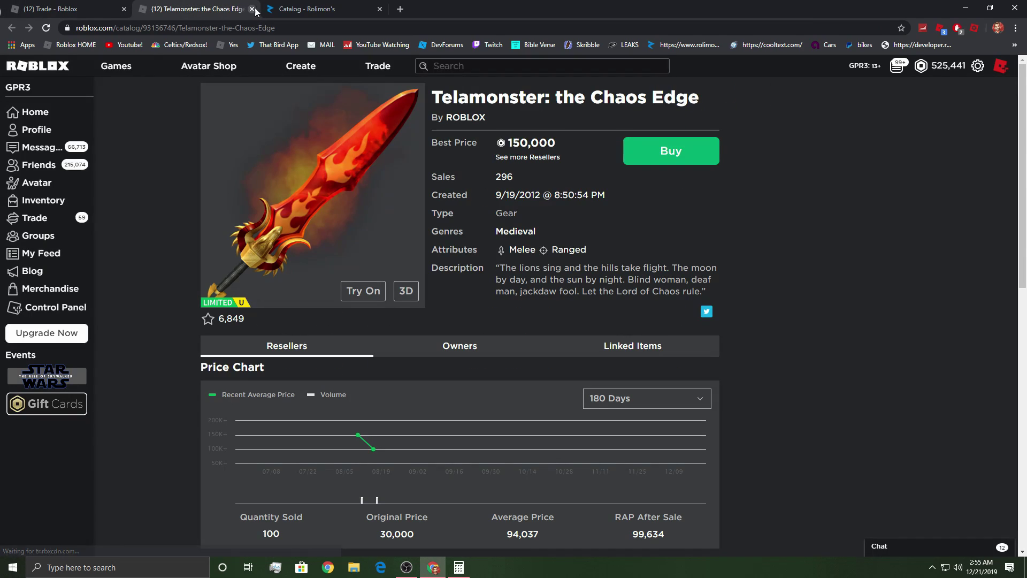
click(363, 291)
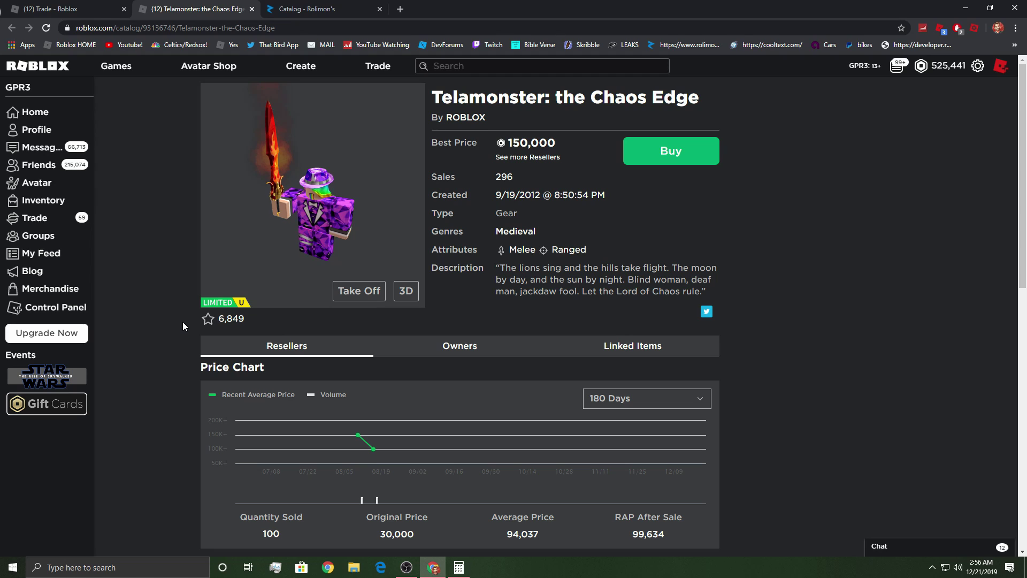
click(251, 8)
Decline the top four inbound trade requests, backing out of one confirmation before declining it.
click(661, 180)
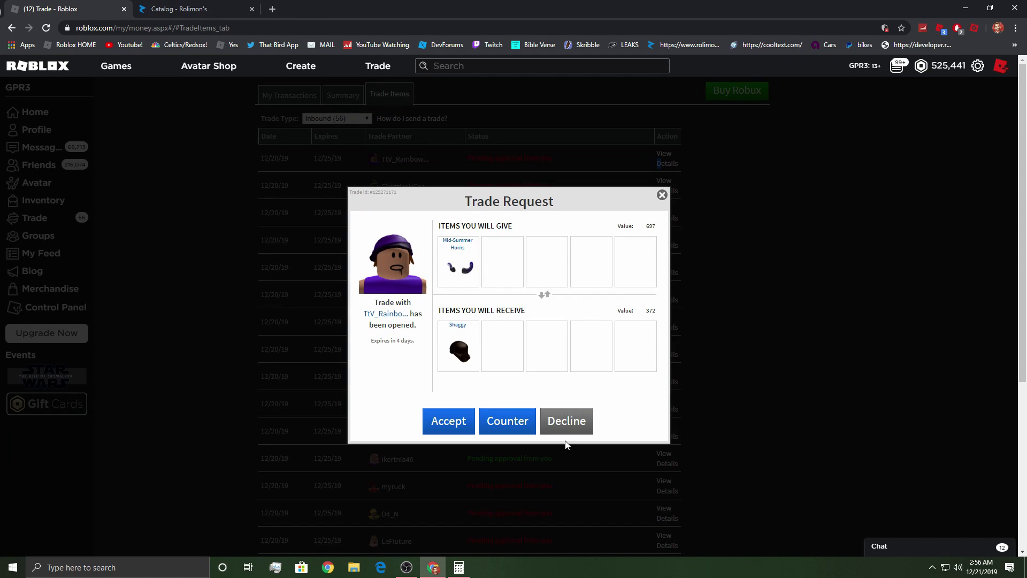
click(592, 425)
click(485, 343)
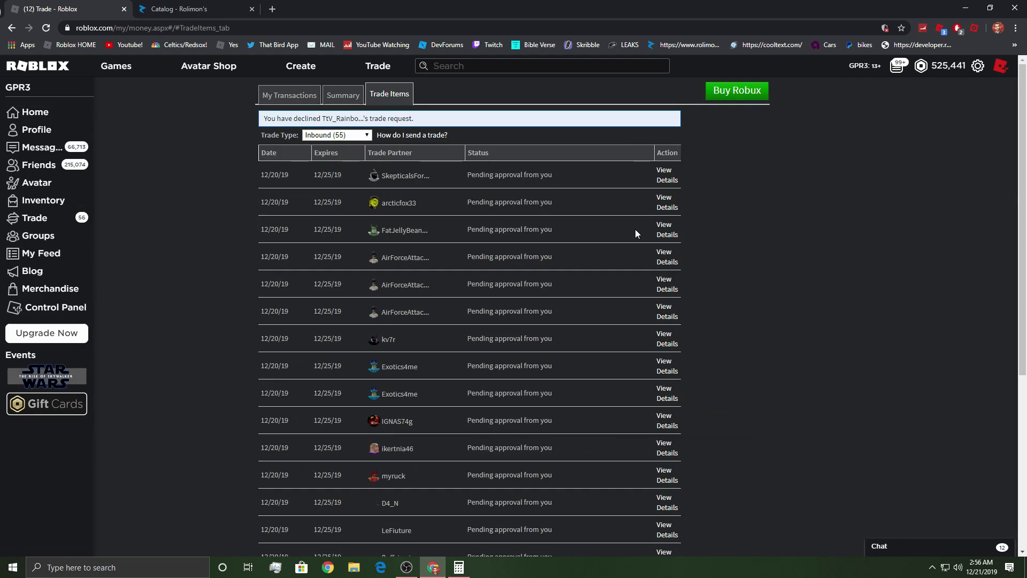
click(664, 175)
click(583, 426)
click(498, 346)
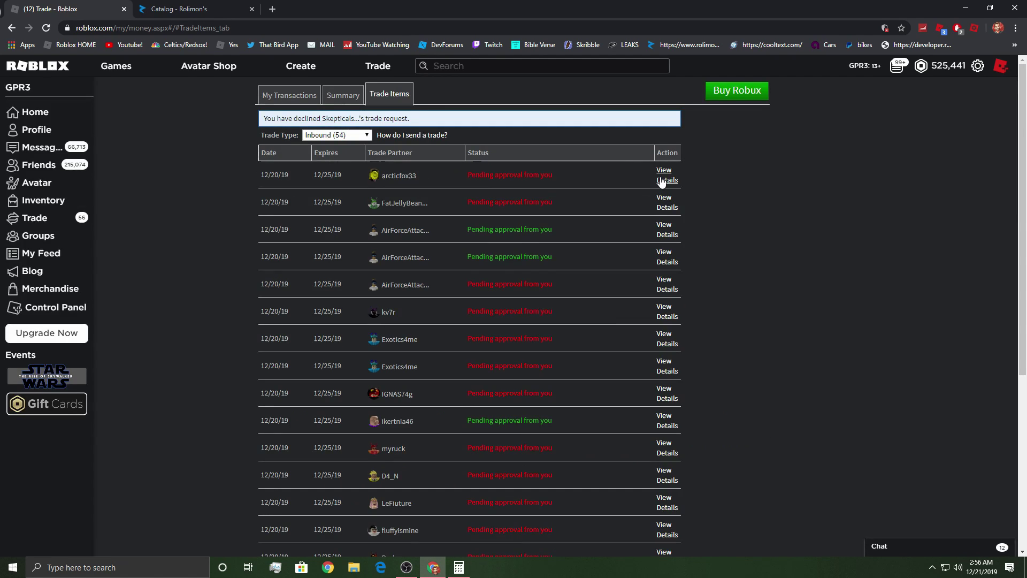
click(665, 178)
click(578, 424)
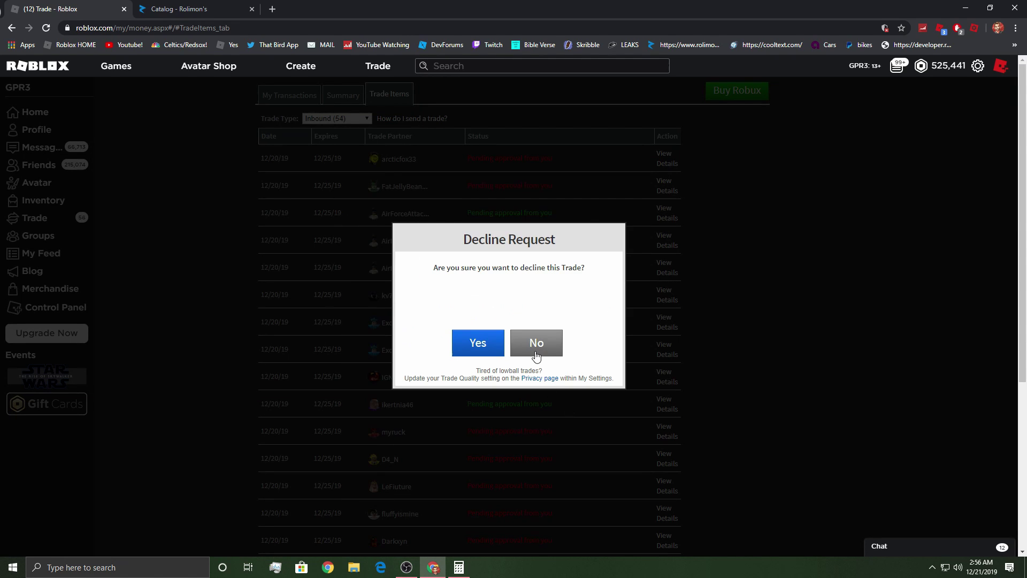
click(536, 345)
click(566, 426)
click(476, 344)
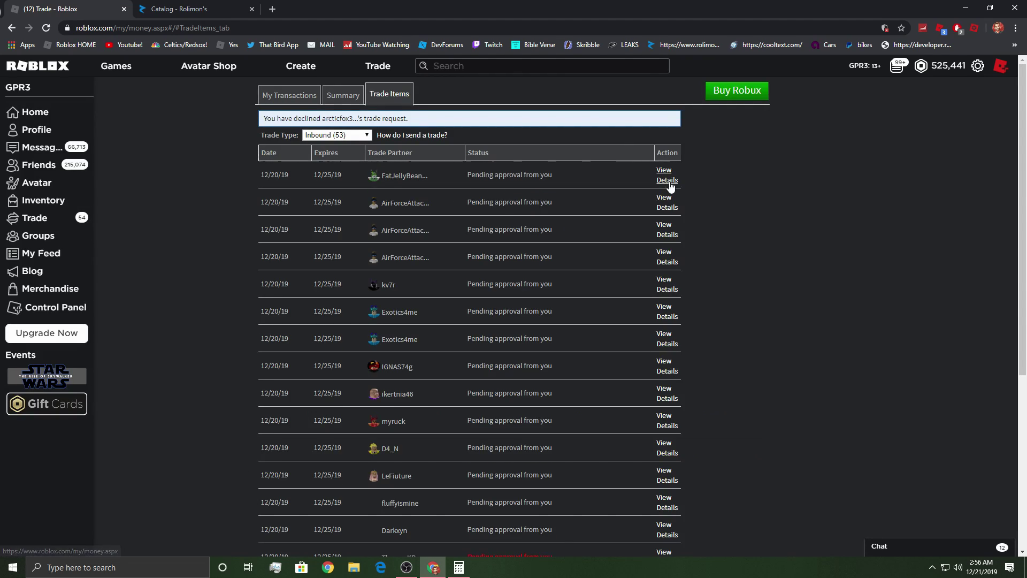
click(665, 177)
click(574, 425)
click(474, 343)
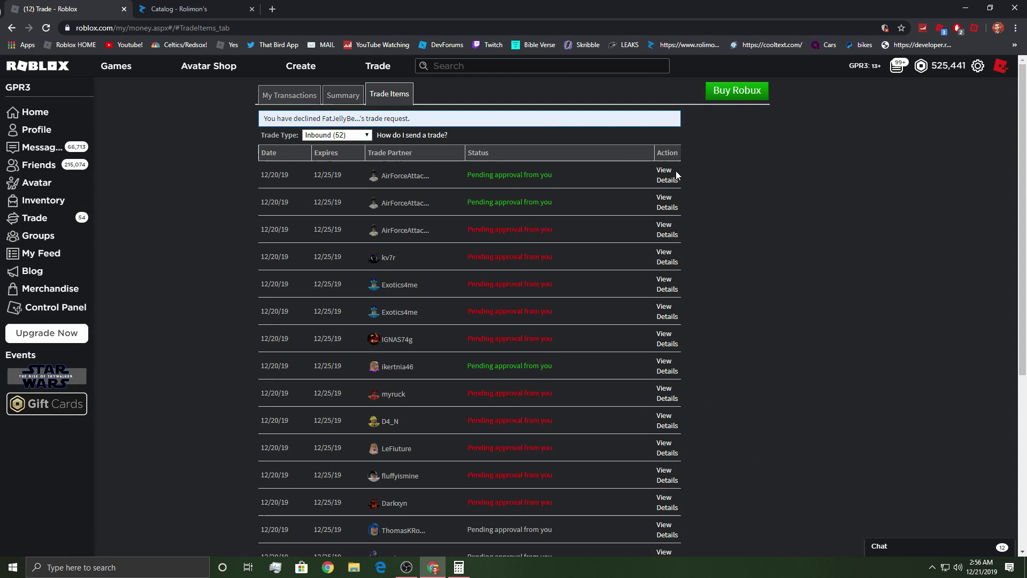
Decline the next run of inbound trades after cancelling one stray decline confirmation.
click(666, 169)
click(570, 422)
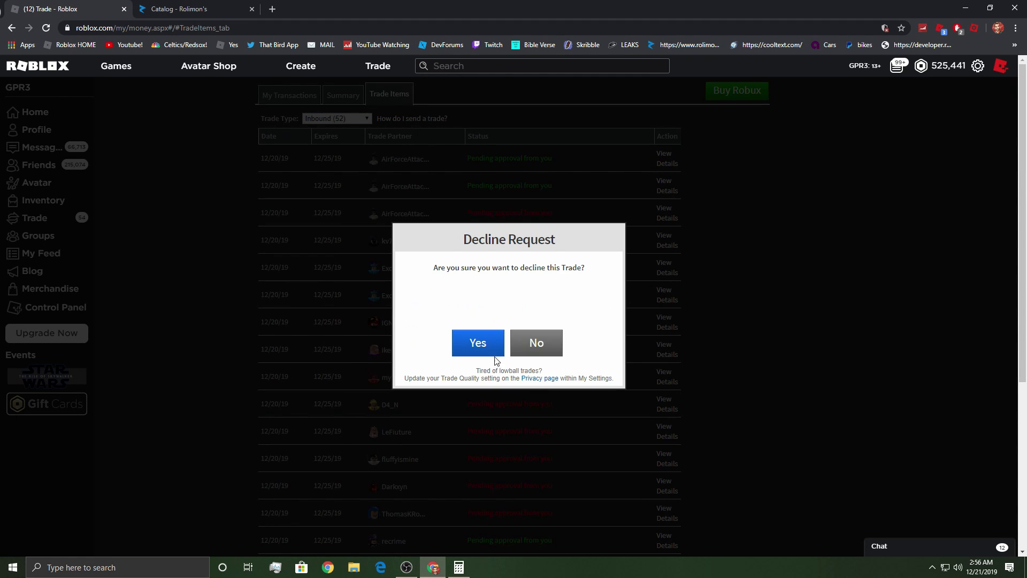
click(552, 357)
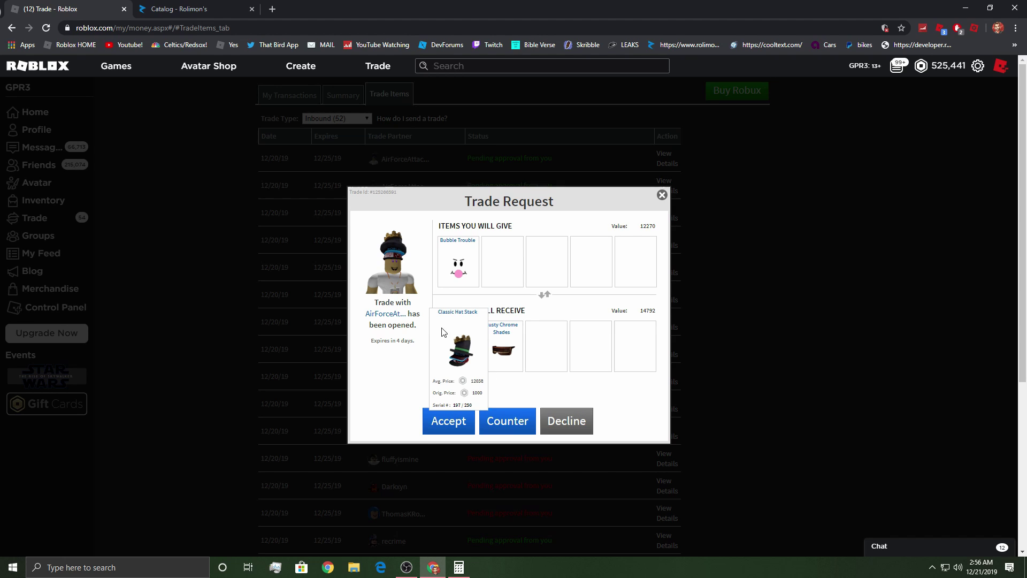
click(571, 423)
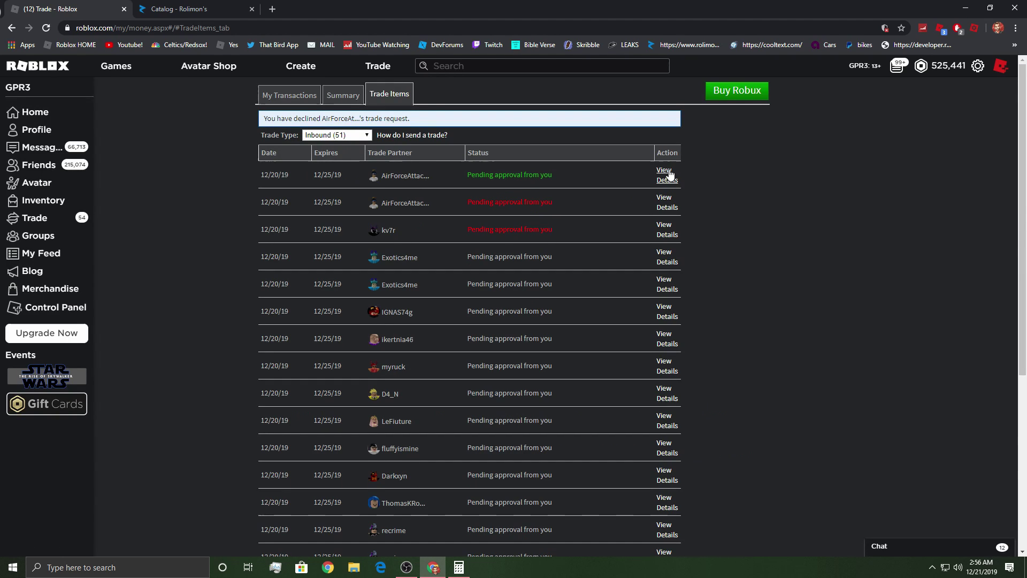
click(665, 172)
click(569, 424)
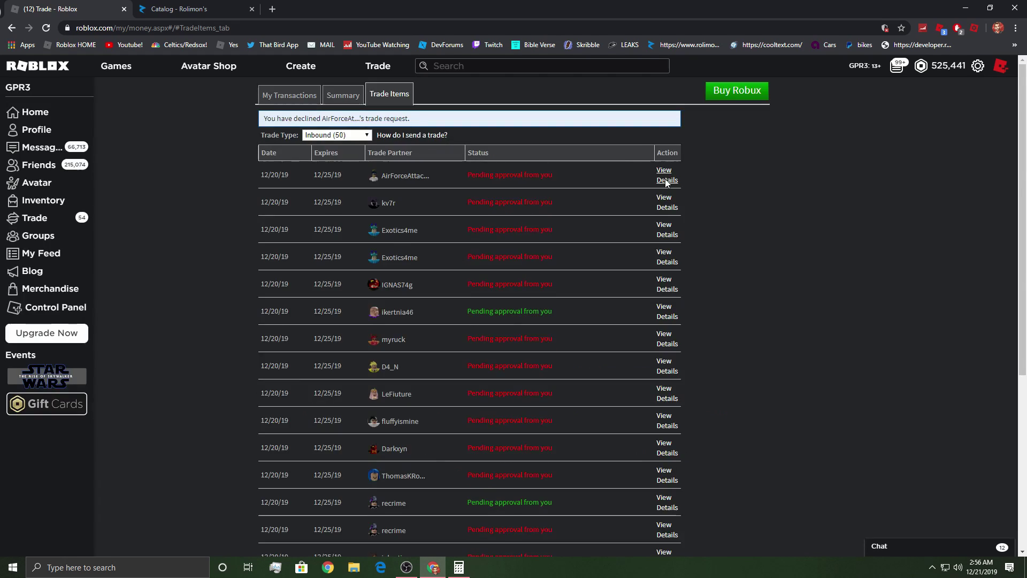
click(666, 172)
click(564, 417)
click(665, 172)
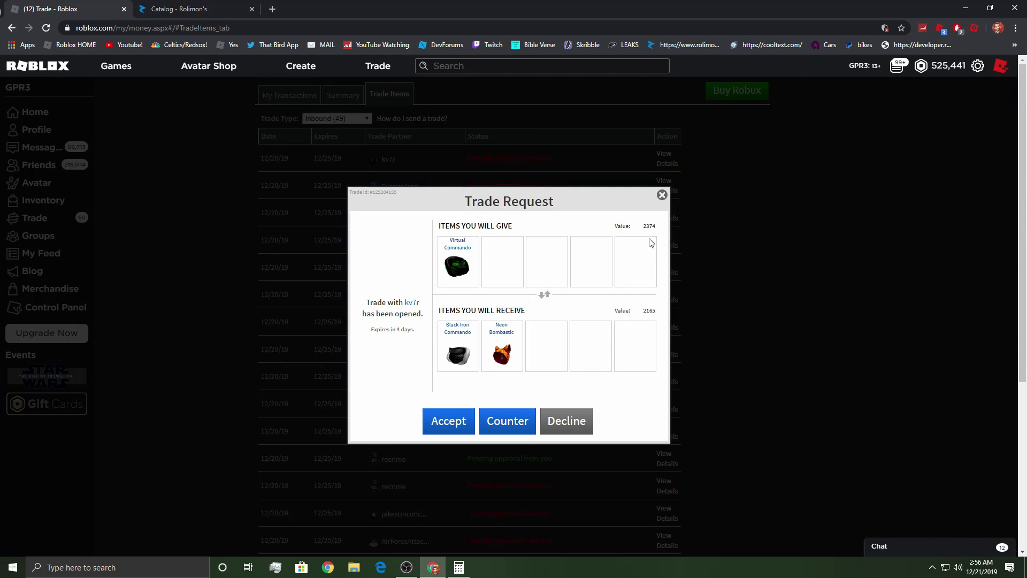
click(580, 425)
click(664, 172)
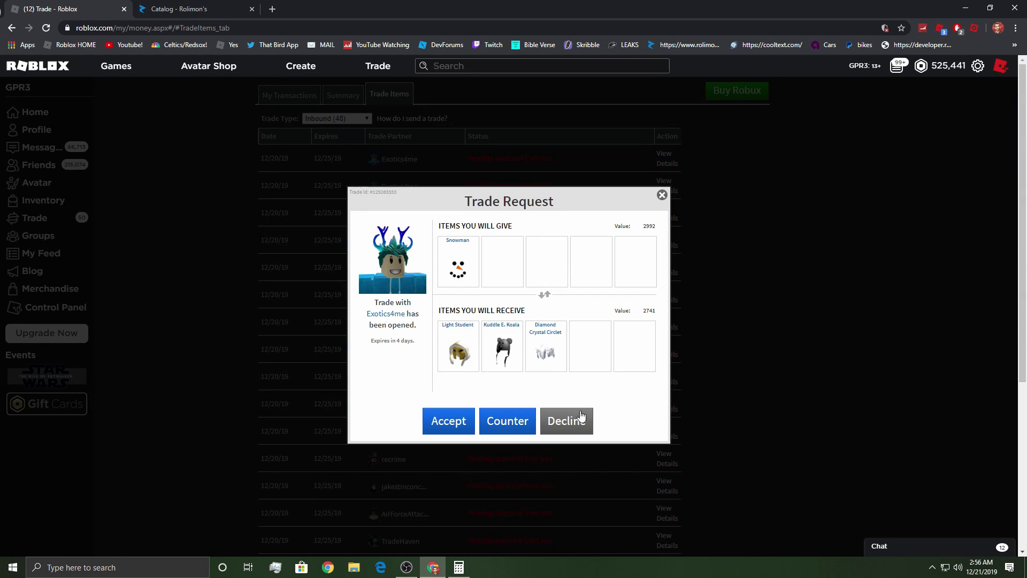
click(568, 420)
click(473, 341)
click(666, 174)
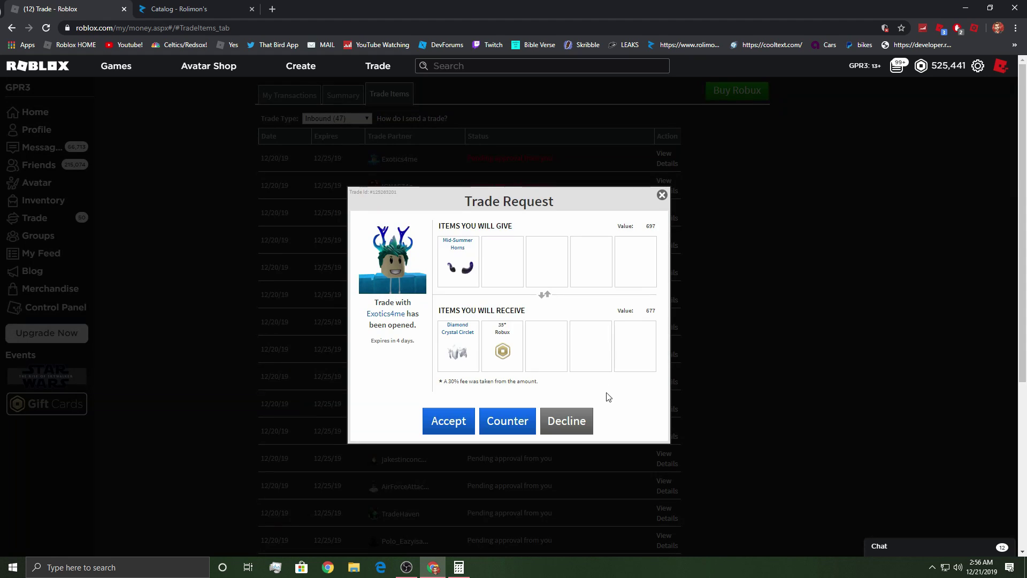
click(567, 421)
click(467, 343)
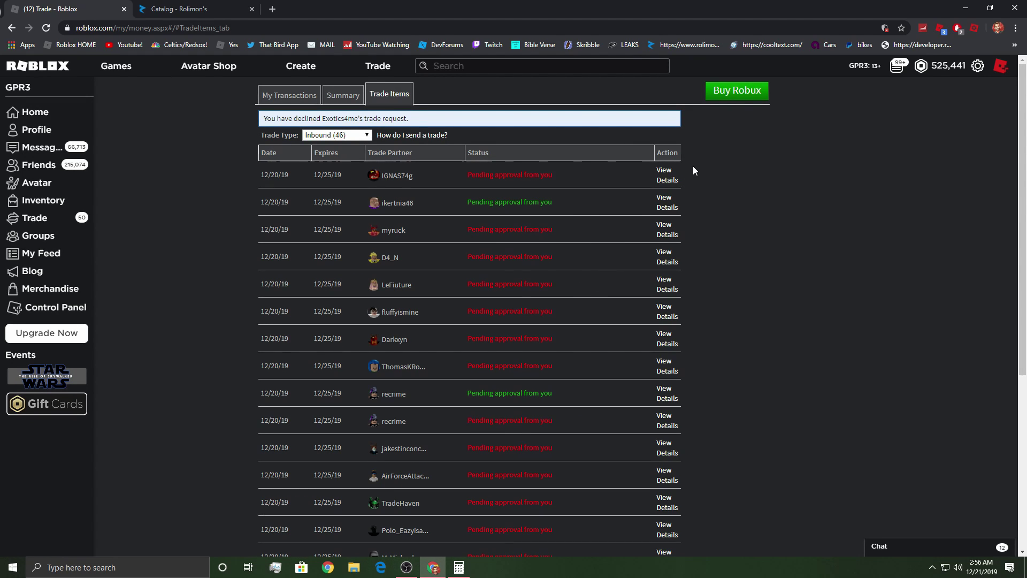
Keep declining trades from the top of the inbound list.
click(665, 174)
click(568, 420)
click(478, 343)
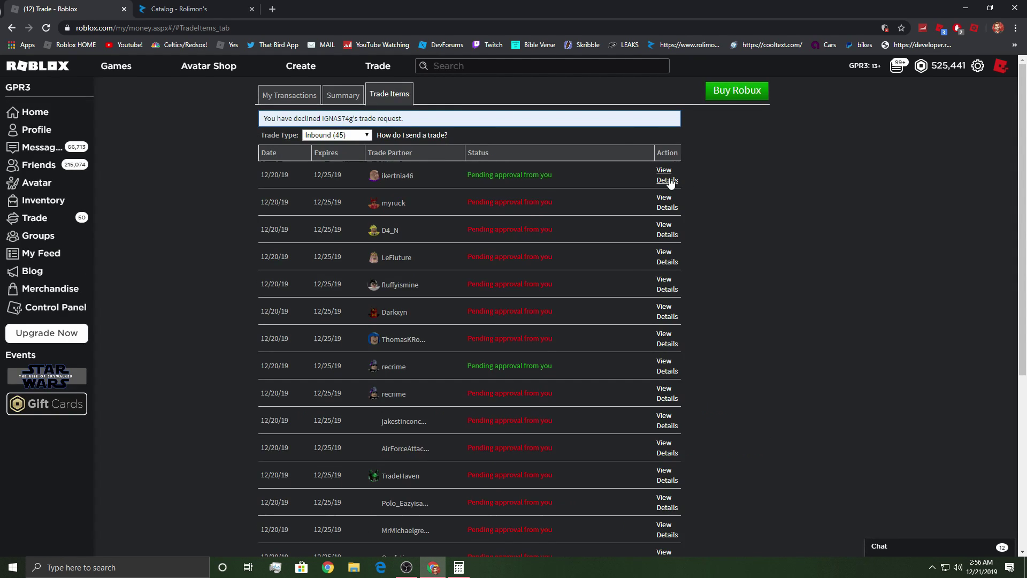
click(666, 174)
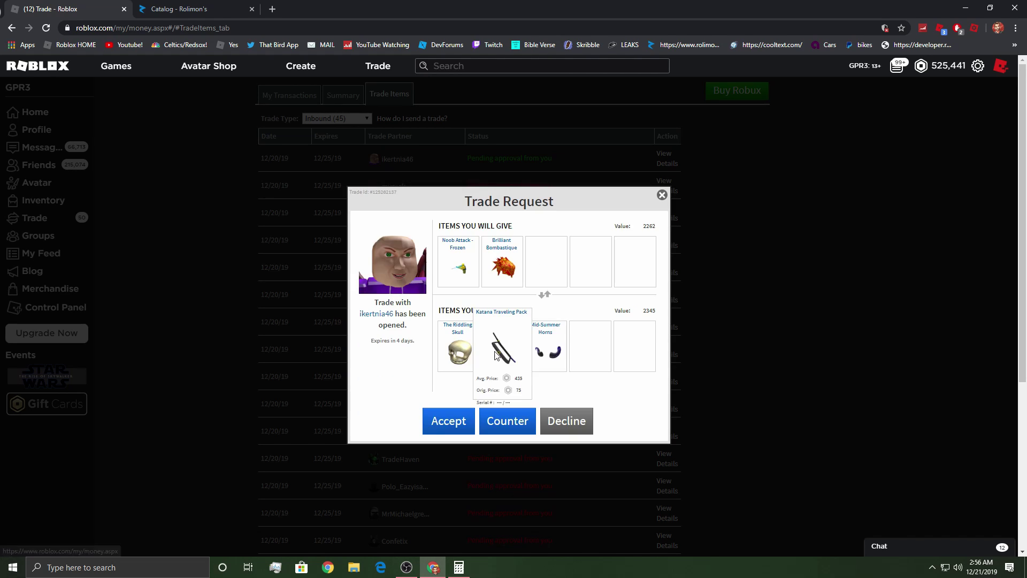
click(567, 421)
click(473, 344)
click(665, 176)
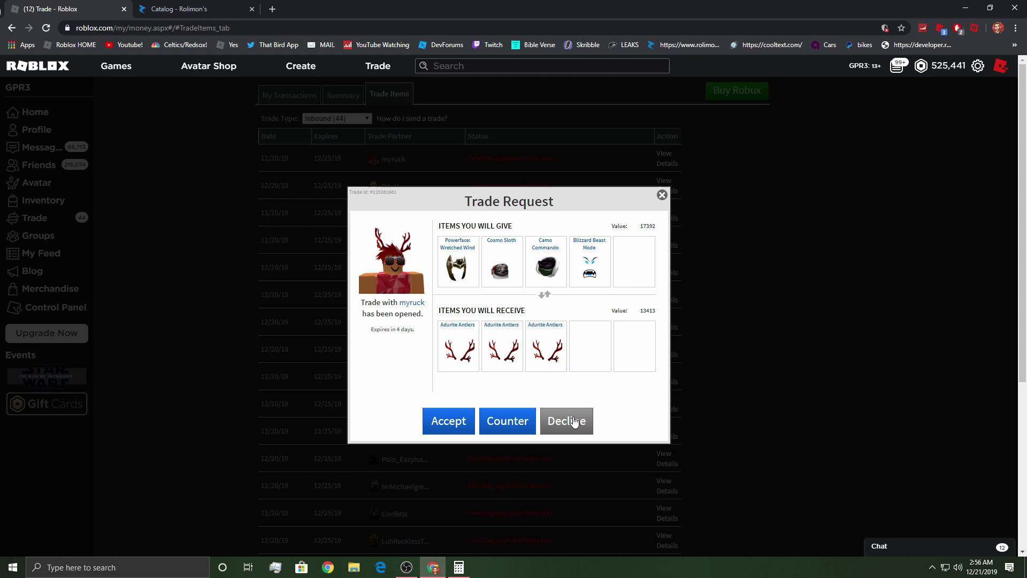
click(575, 424)
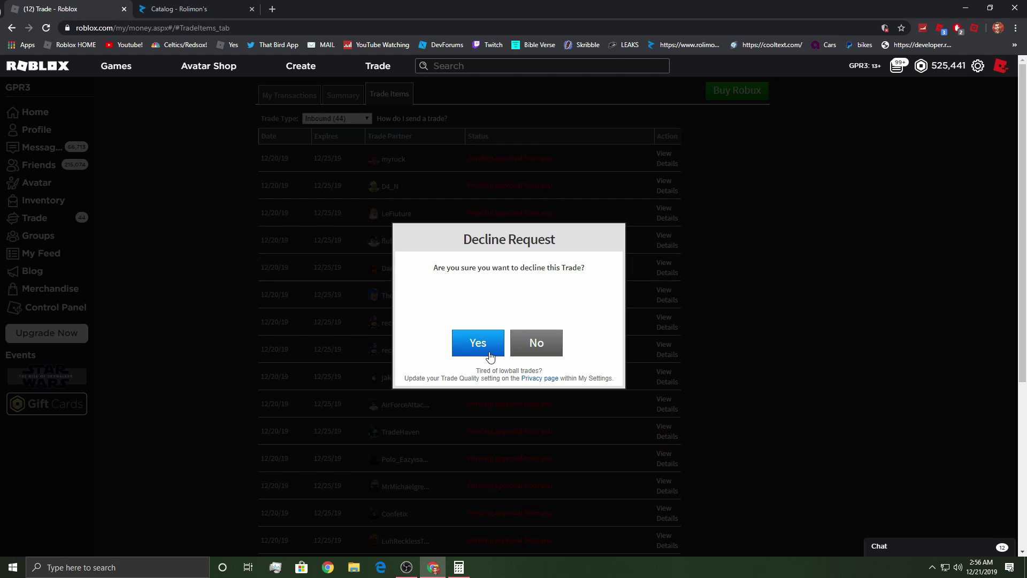
click(472, 343)
click(659, 176)
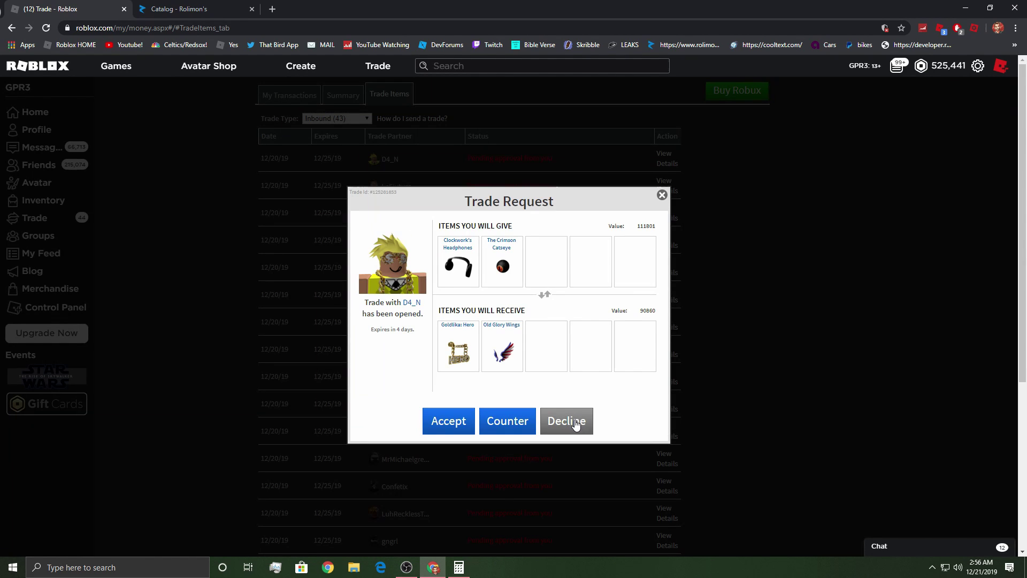
click(575, 424)
click(473, 343)
click(665, 174)
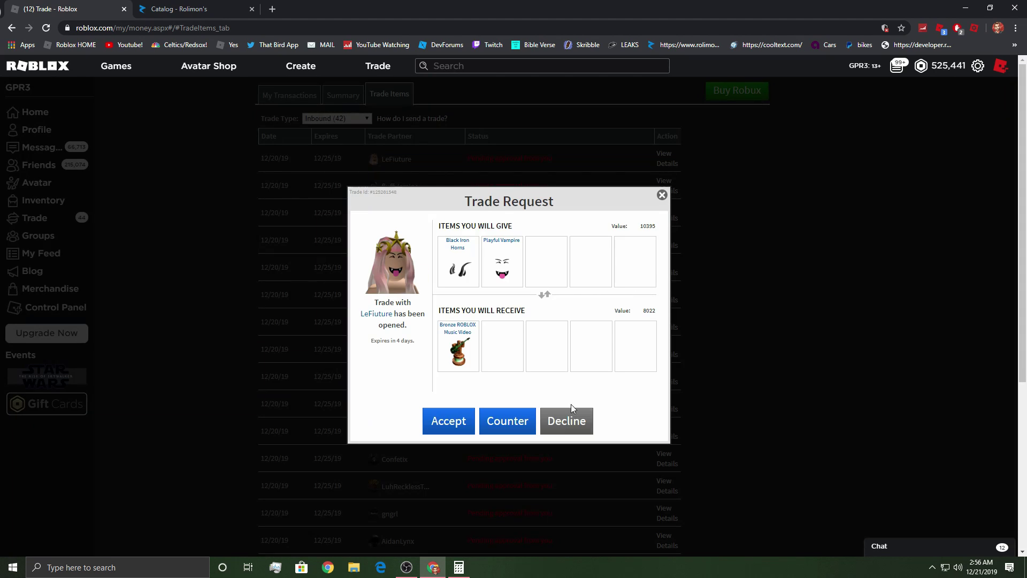
Decline the last trades of this batch, bringing inbound requests down to 37.
click(568, 427)
click(473, 343)
click(665, 174)
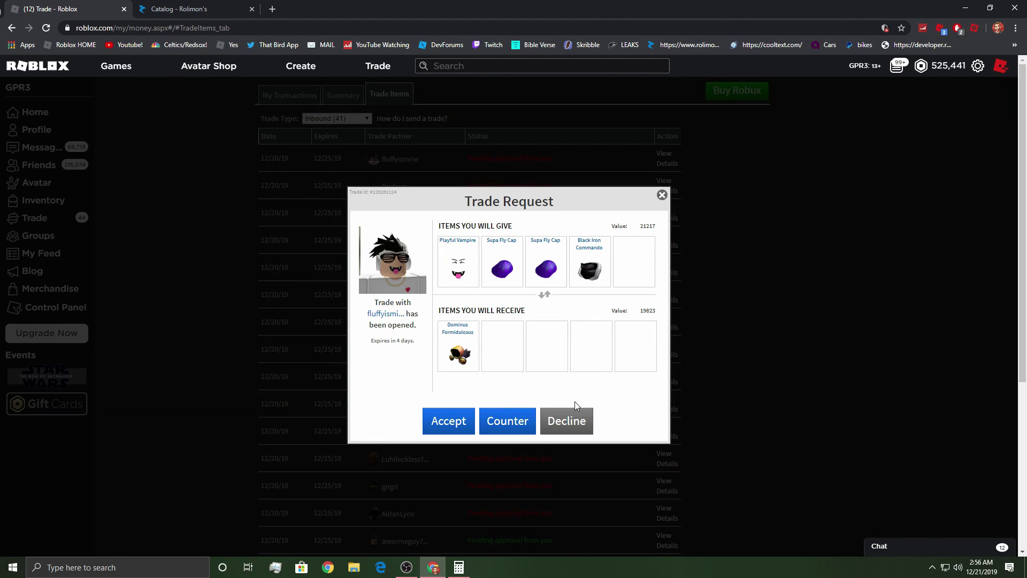
click(569, 422)
click(474, 343)
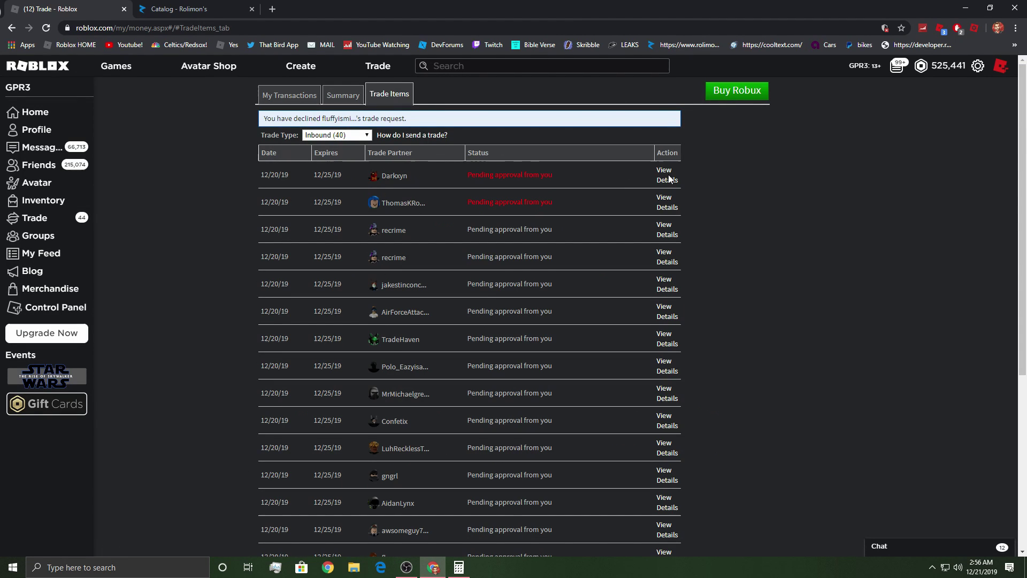
click(667, 175)
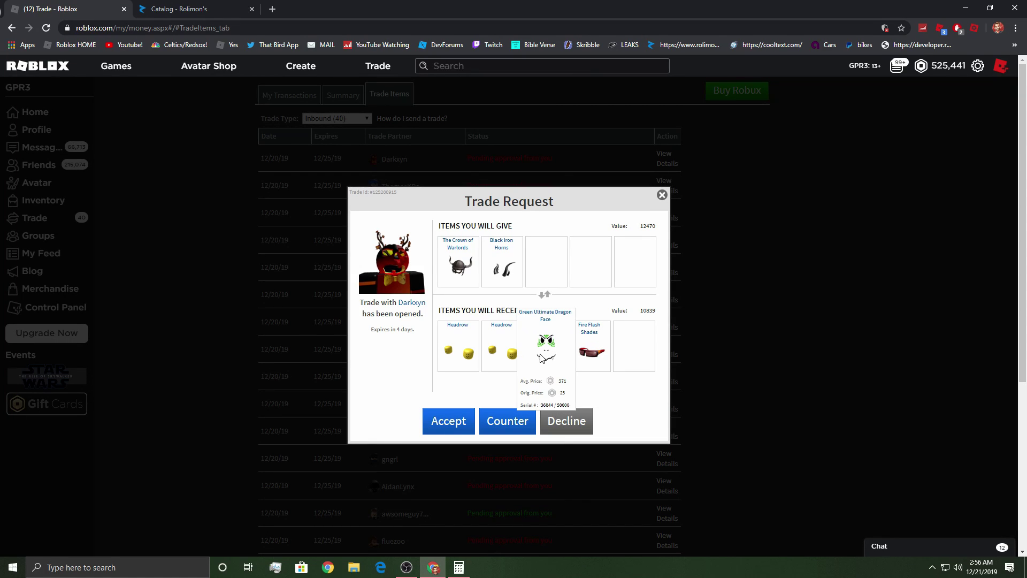
mouse_move(547, 347)
click(581, 423)
key(Return)
click(566, 420)
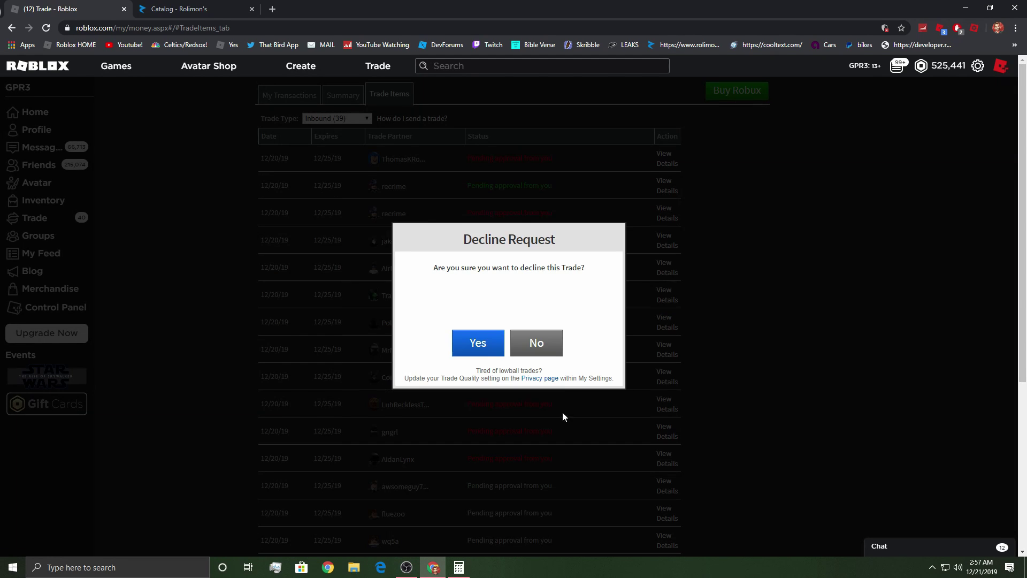
key(Return)
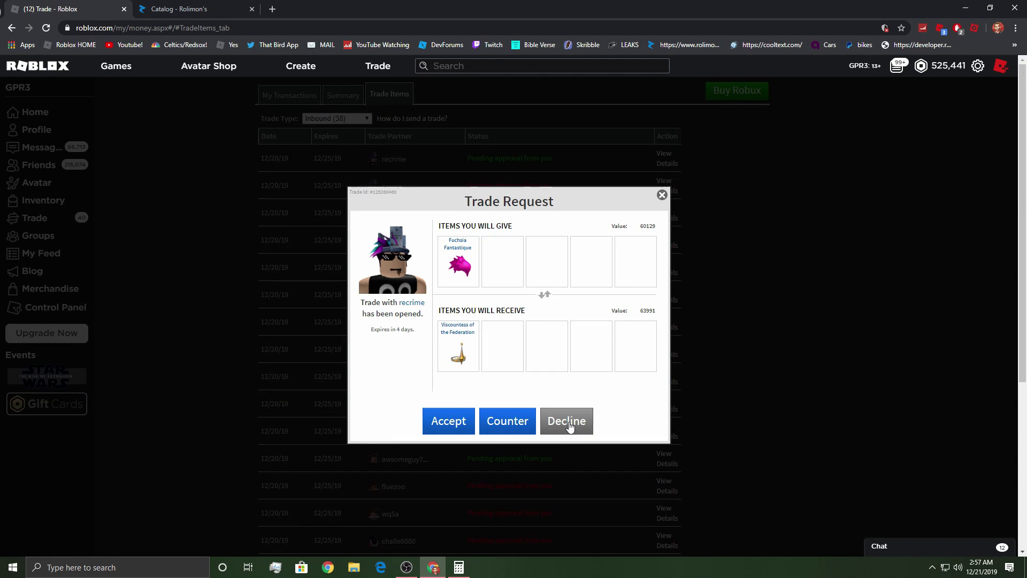
click(570, 426)
click(476, 347)
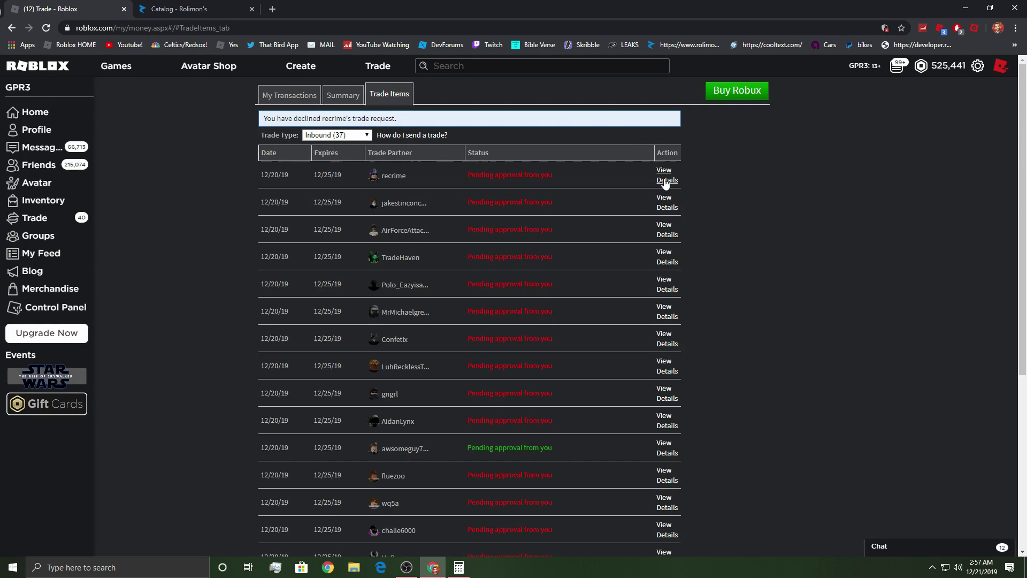
Hold off declining recrime's trade and check Bluesteel Domino Crown on Rolimon's: 230,000.
click(666, 180)
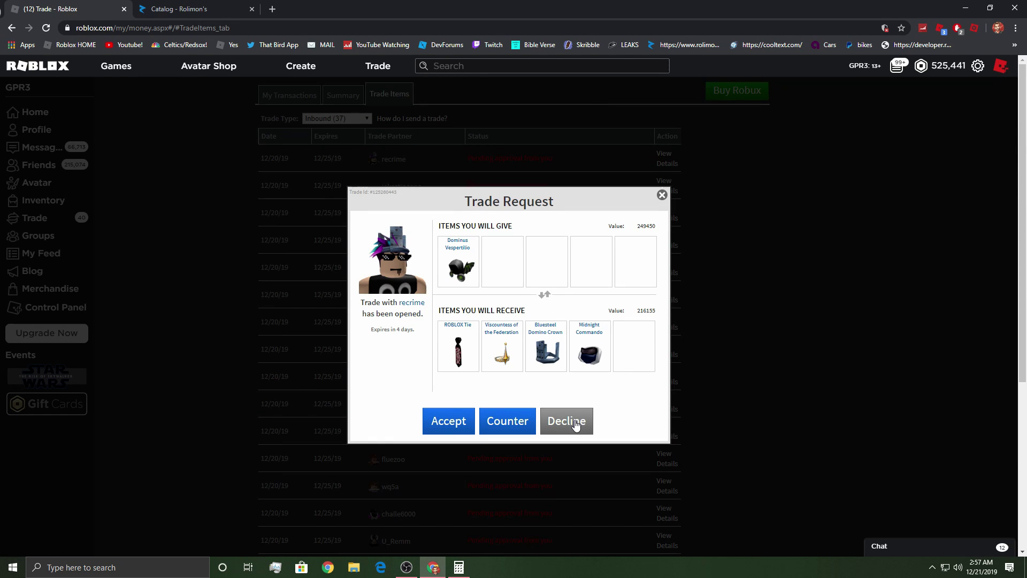
mouse_move(546, 346)
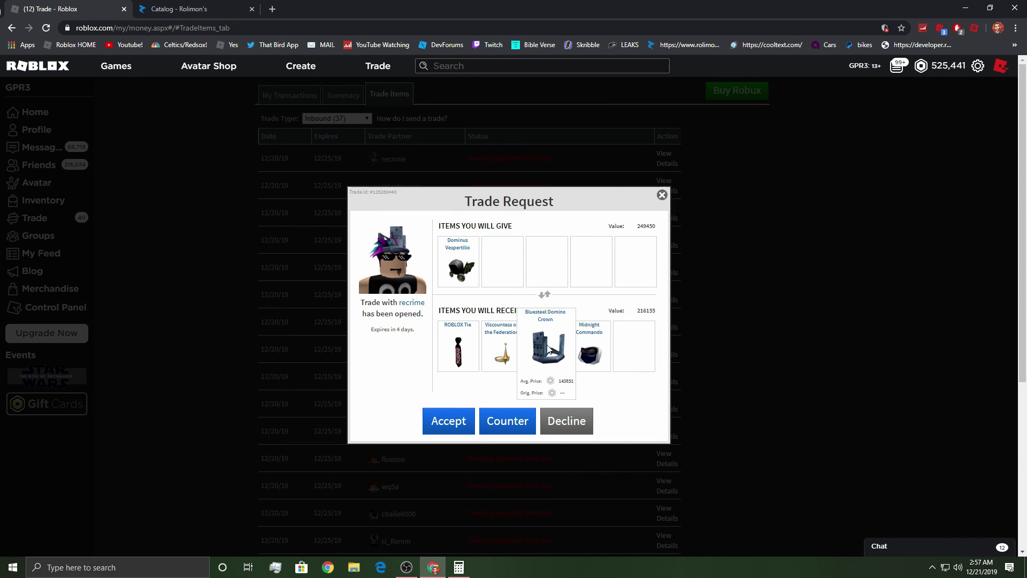
click(567, 421)
click(536, 345)
click(151, 6)
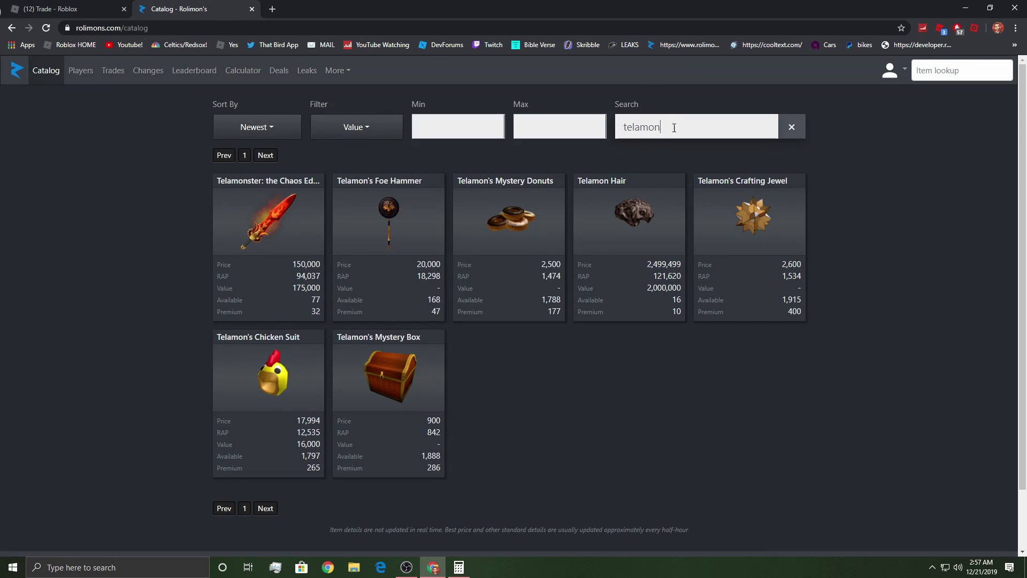
text(bsdc)
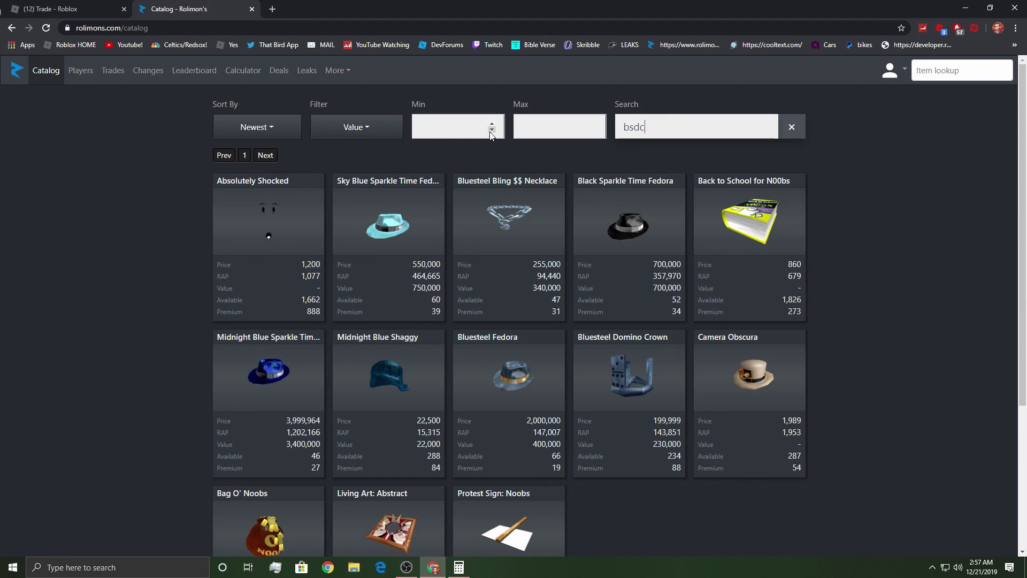
click(99, 6)
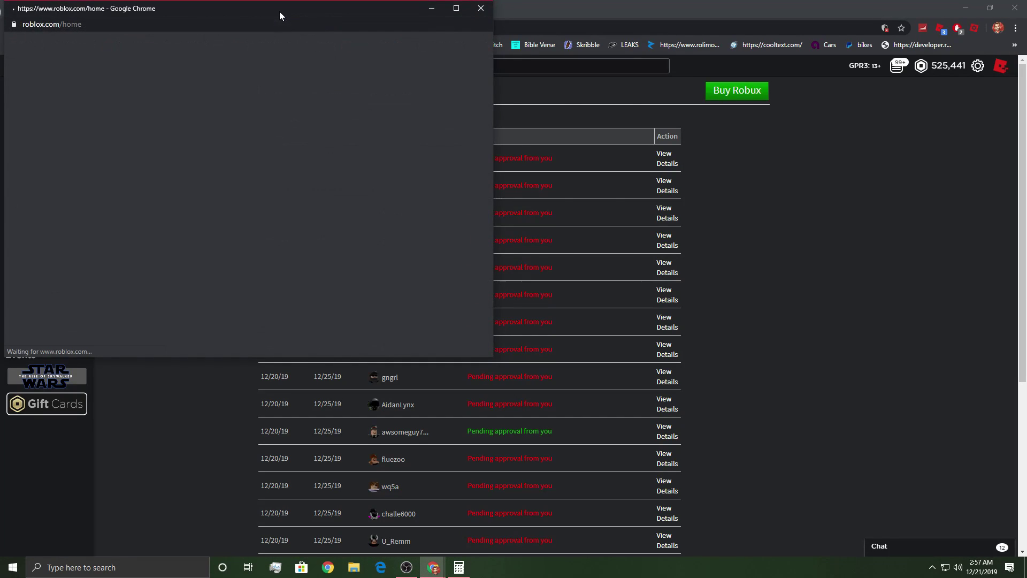
drag(279, 11, 417, 73)
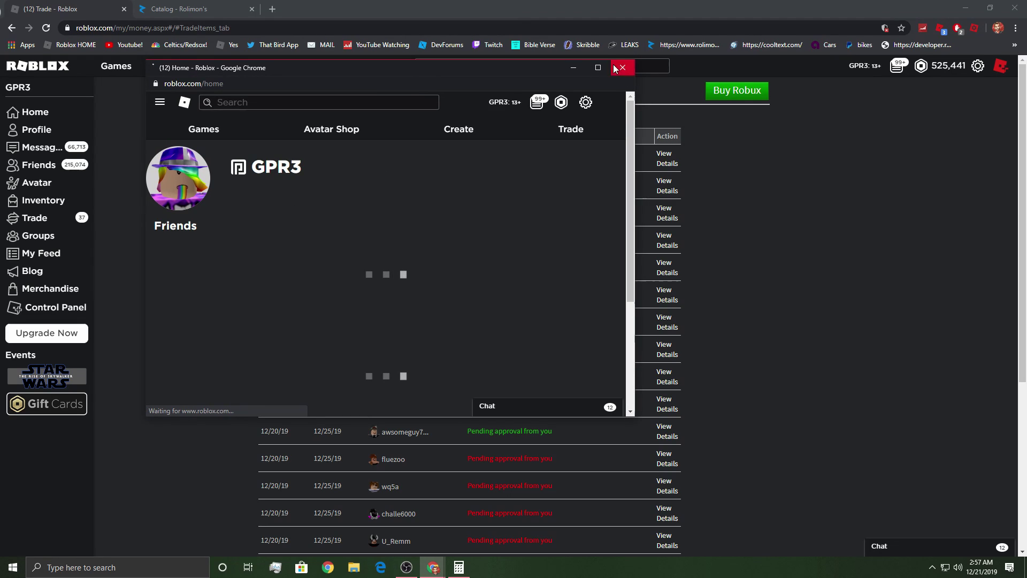
click(635, 193)
click(672, 158)
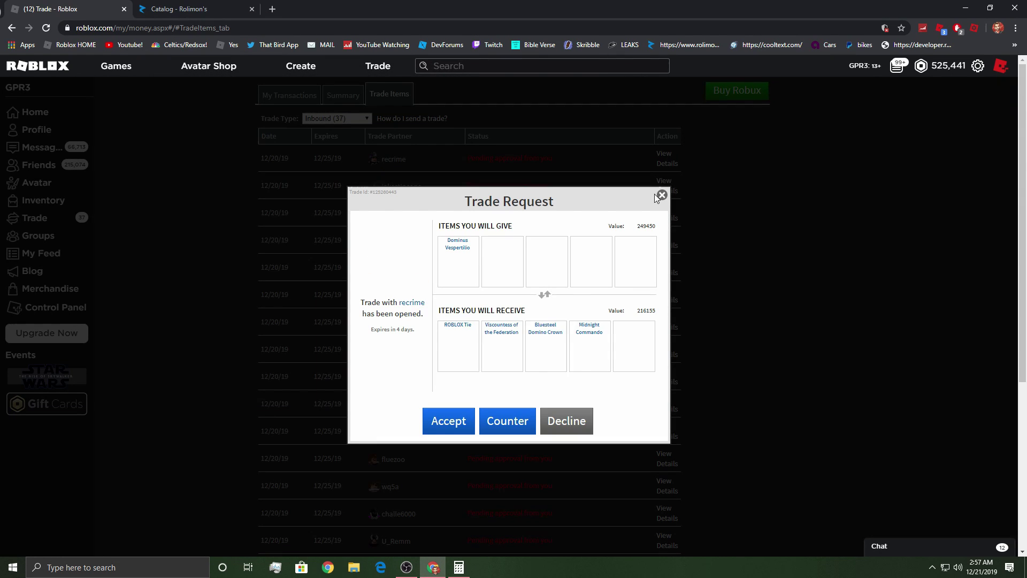
click(565, 419)
click(478, 343)
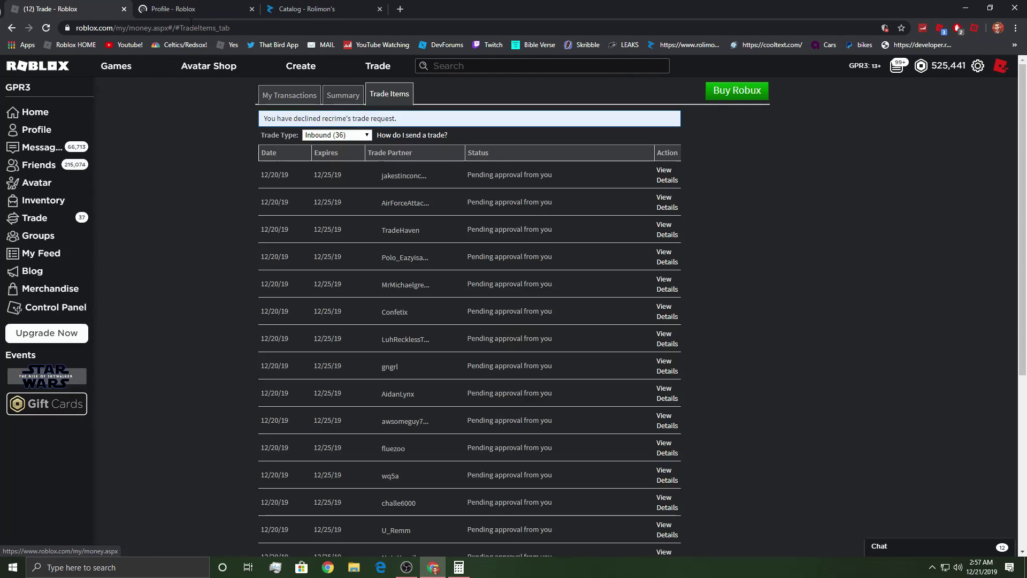
click(672, 180)
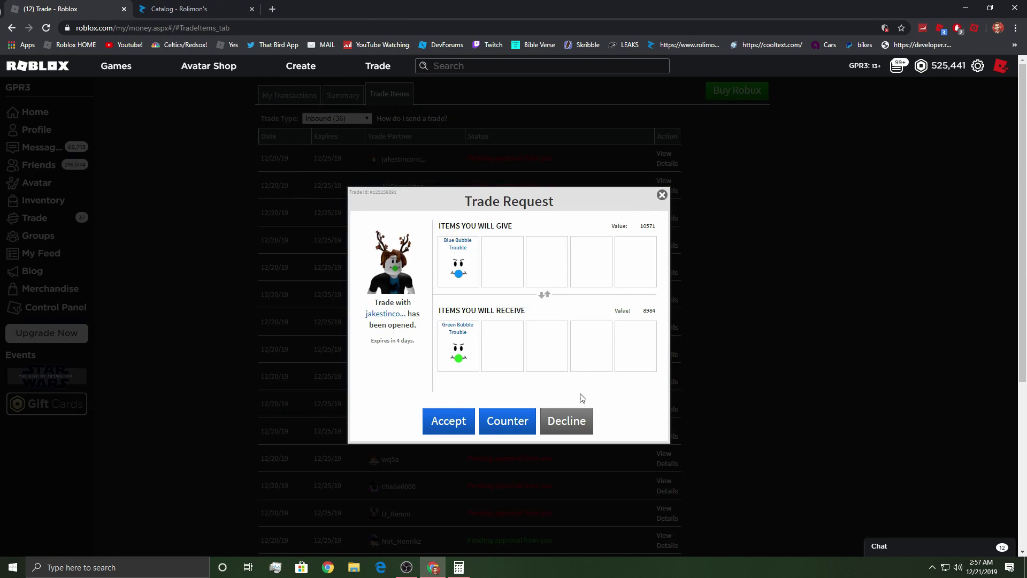
click(564, 419)
click(477, 343)
click(671, 177)
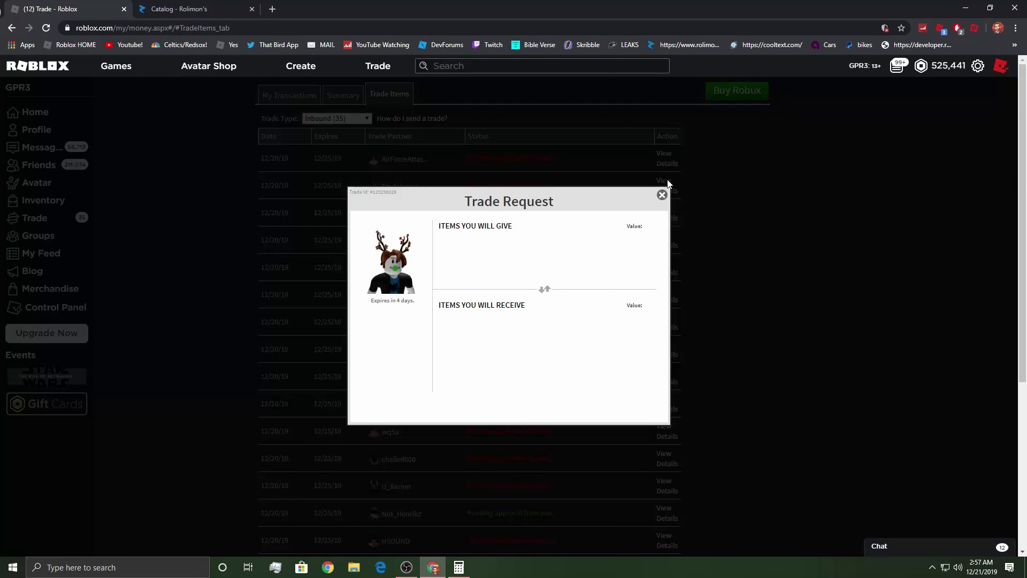
click(574, 423)
click(478, 343)
click(671, 185)
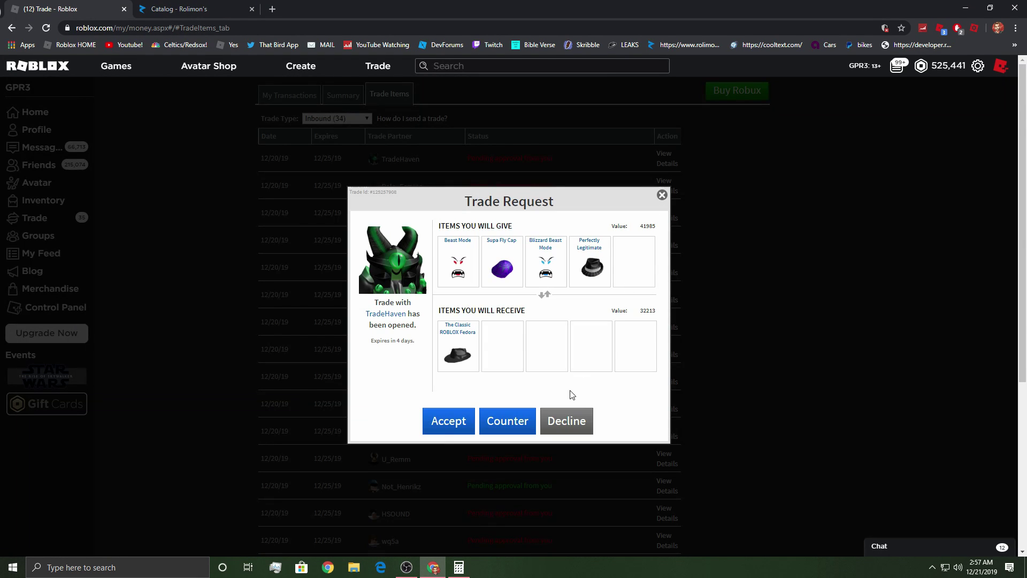
click(564, 420)
click(477, 342)
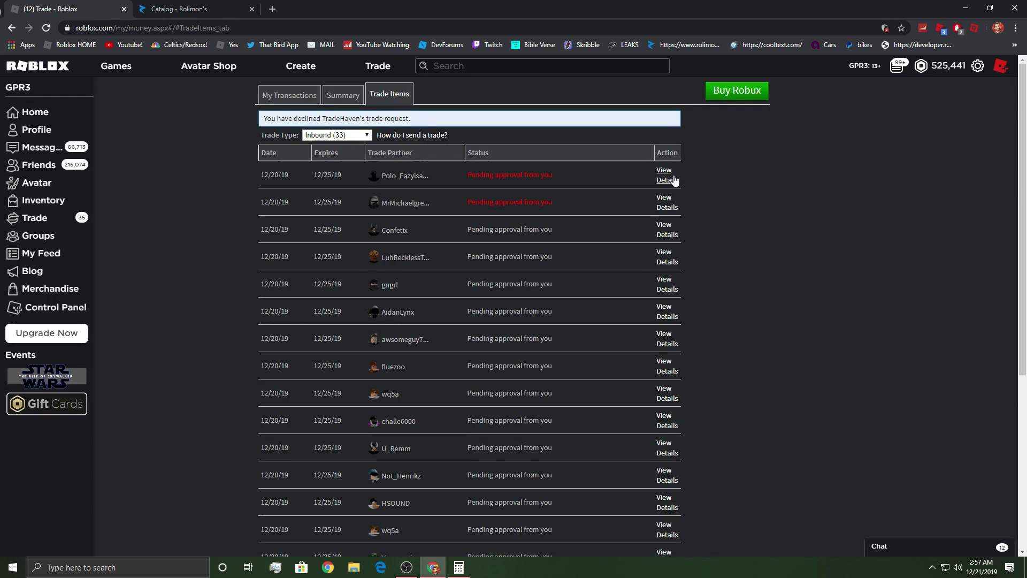
click(670, 180)
click(575, 420)
click(482, 344)
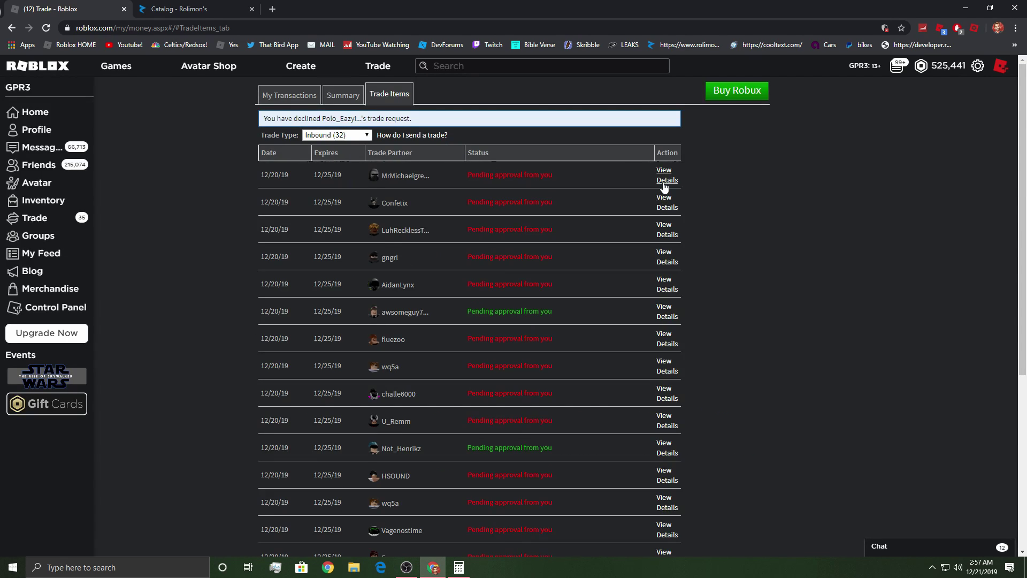
click(670, 183)
click(569, 418)
click(475, 342)
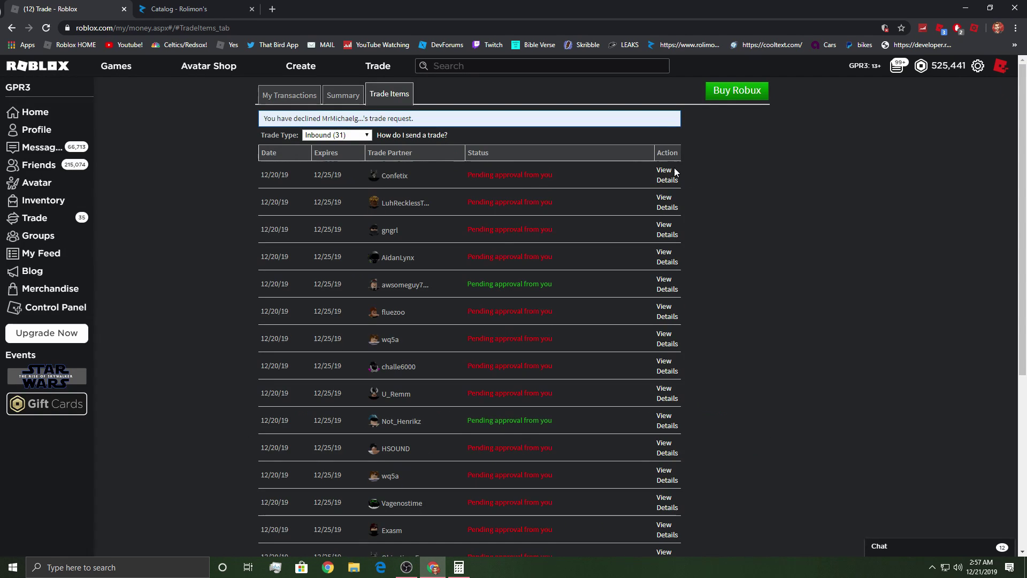
click(672, 163)
click(561, 428)
click(480, 342)
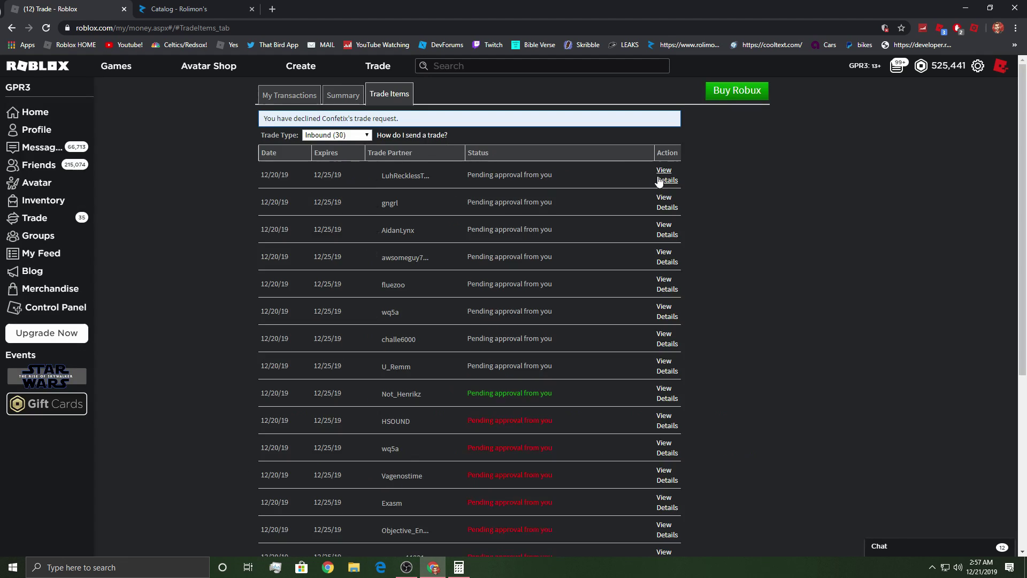
click(663, 175)
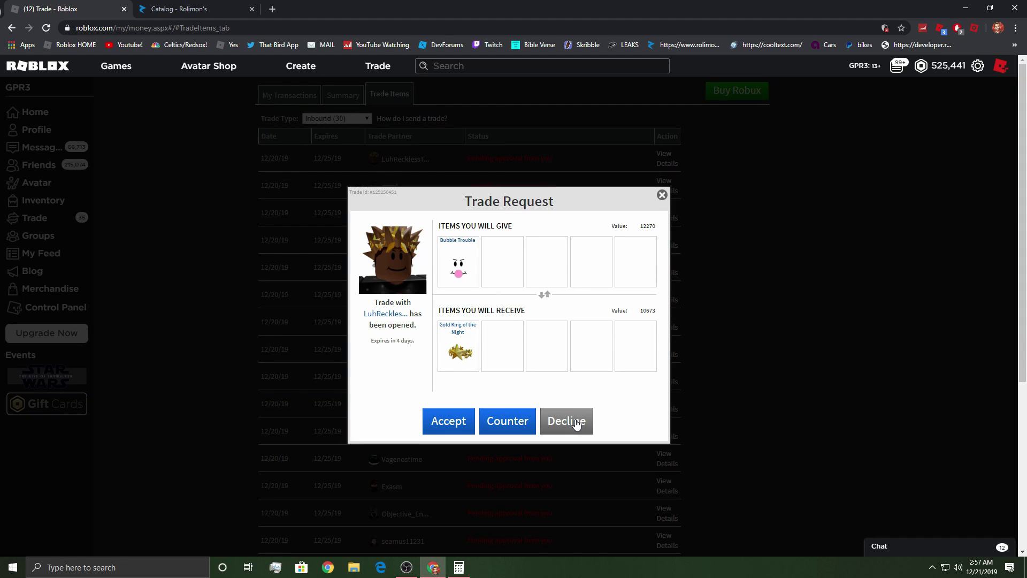
On Rolimon's, clear the old search to check Bubble Trouble (18,000) and Gold King of the Night (14,000).
key(ctrl+Tab)
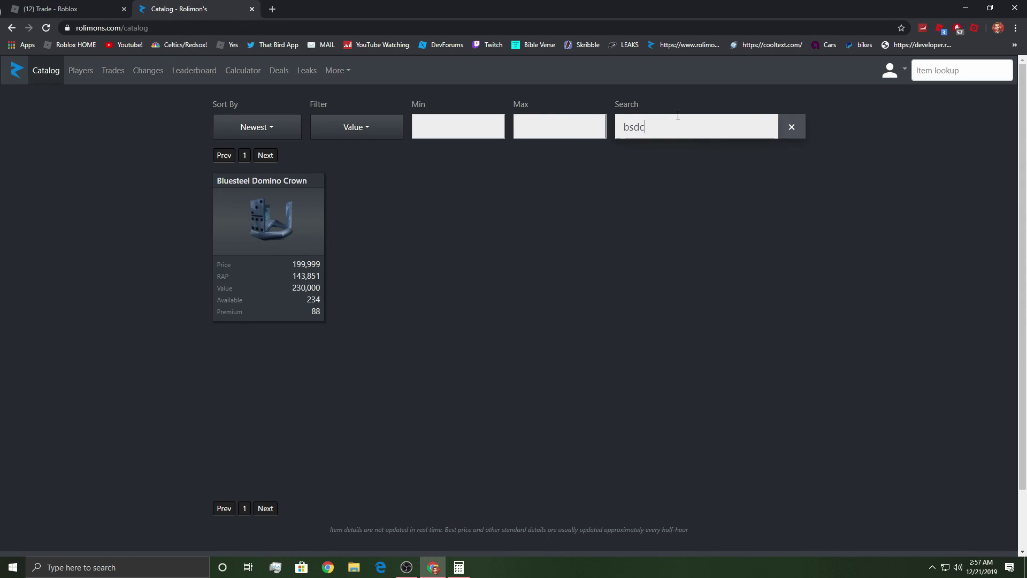
text(bt)
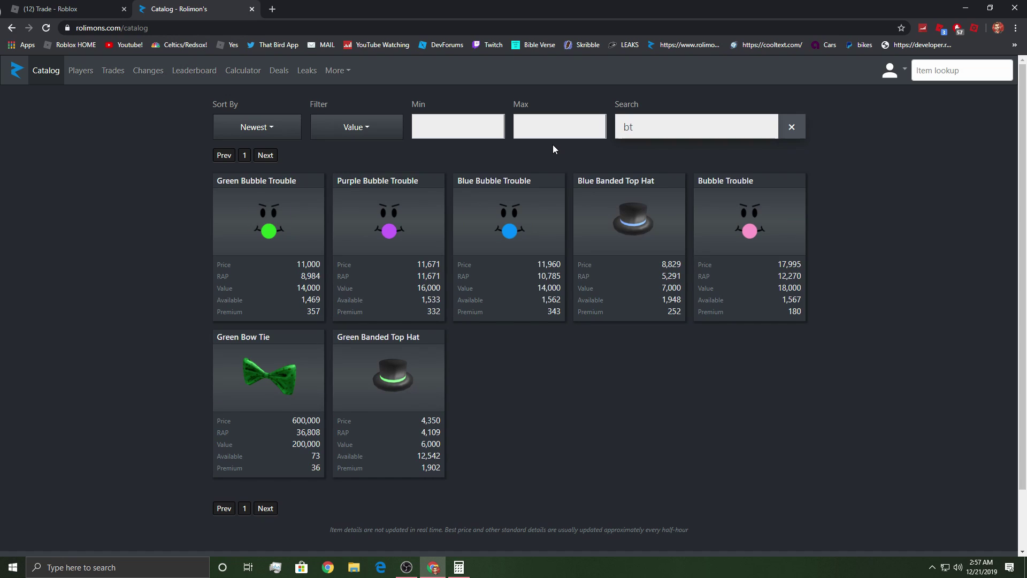
key(BackSpace)
key(BackSpace)
text(golden)
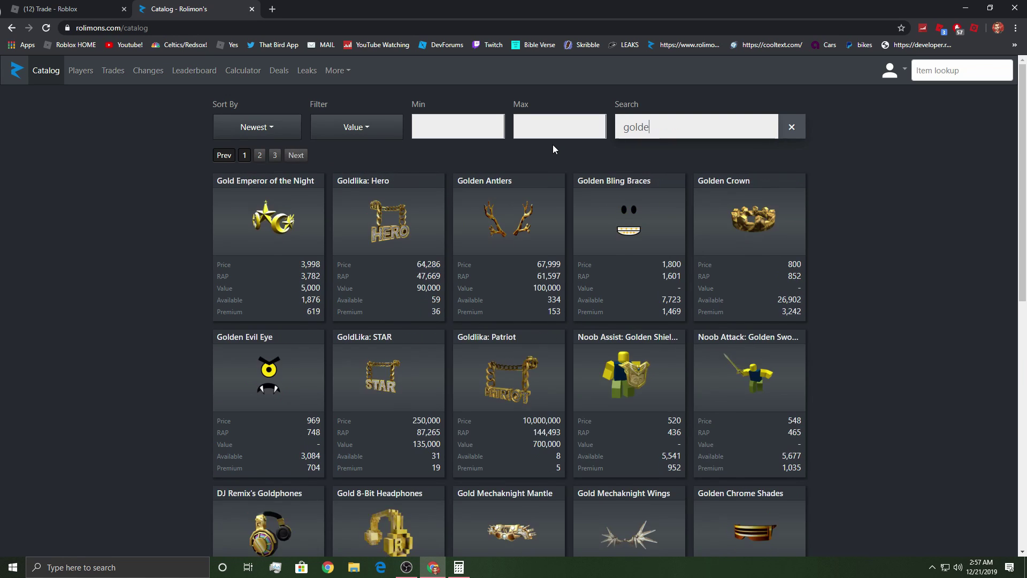
key(BackSpace)
key(BackSpace)
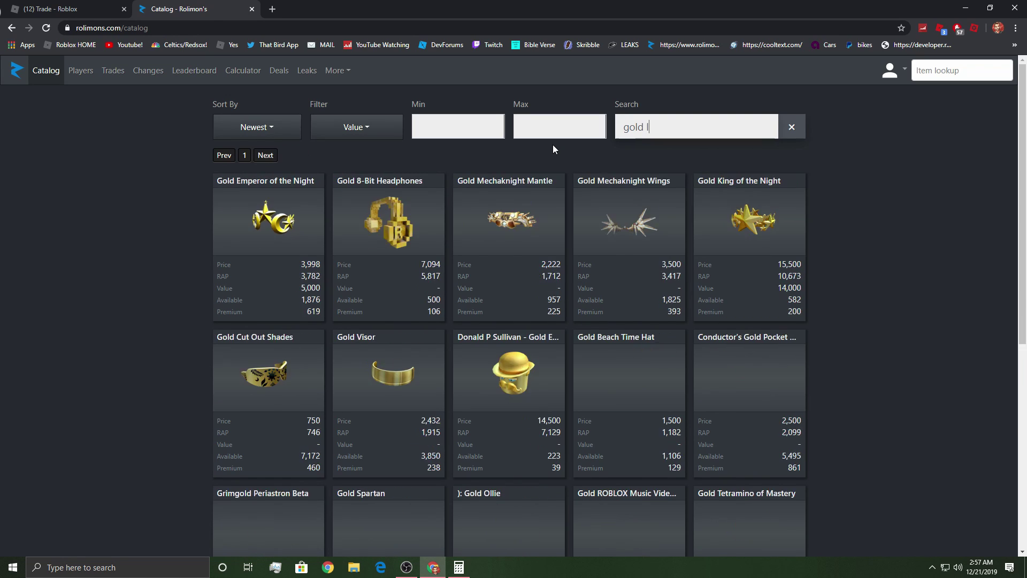
text(ki)
click(50, 9)
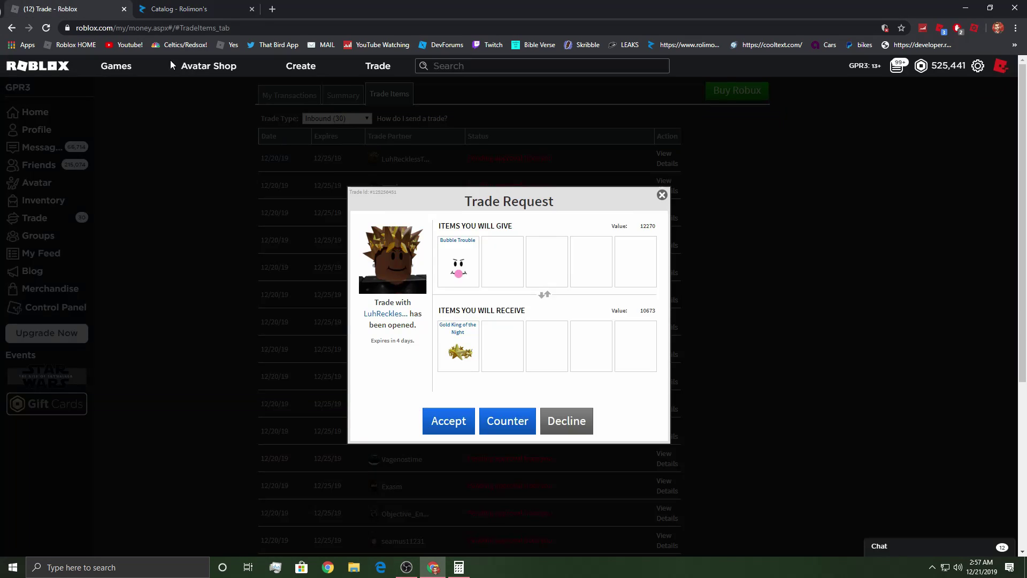
click(579, 427)
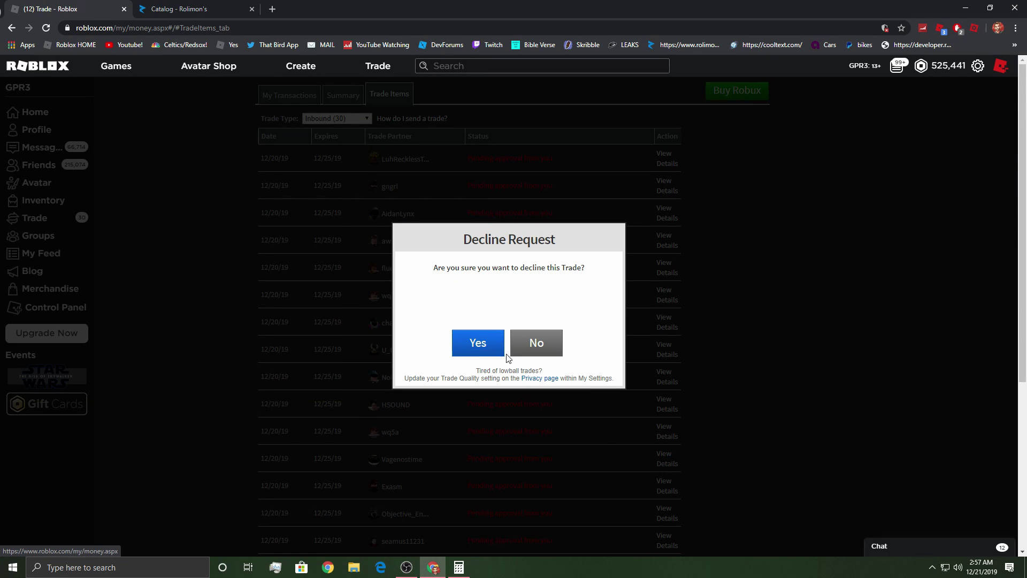
click(491, 346)
click(666, 159)
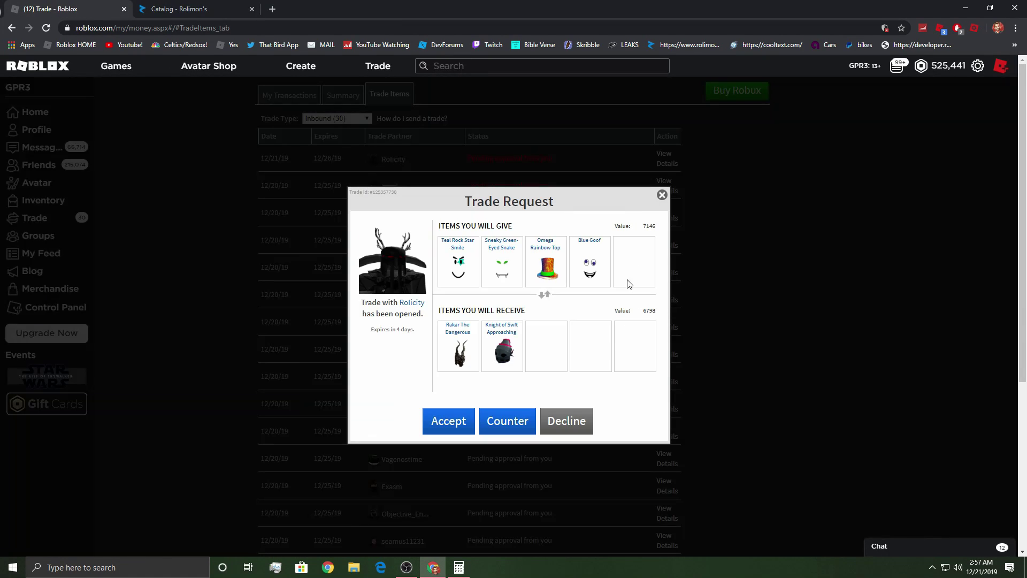
click(577, 424)
click(505, 329)
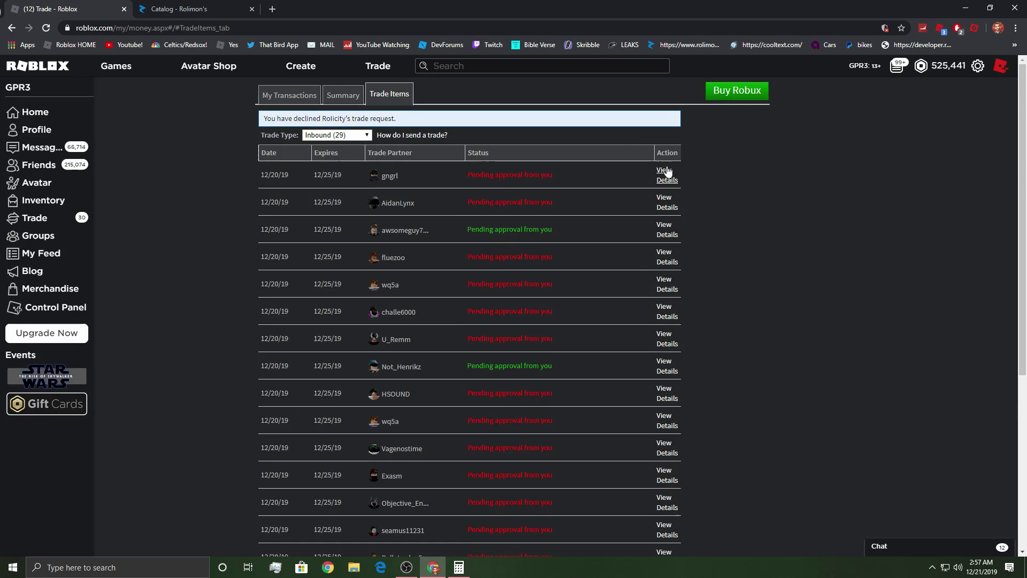
click(667, 158)
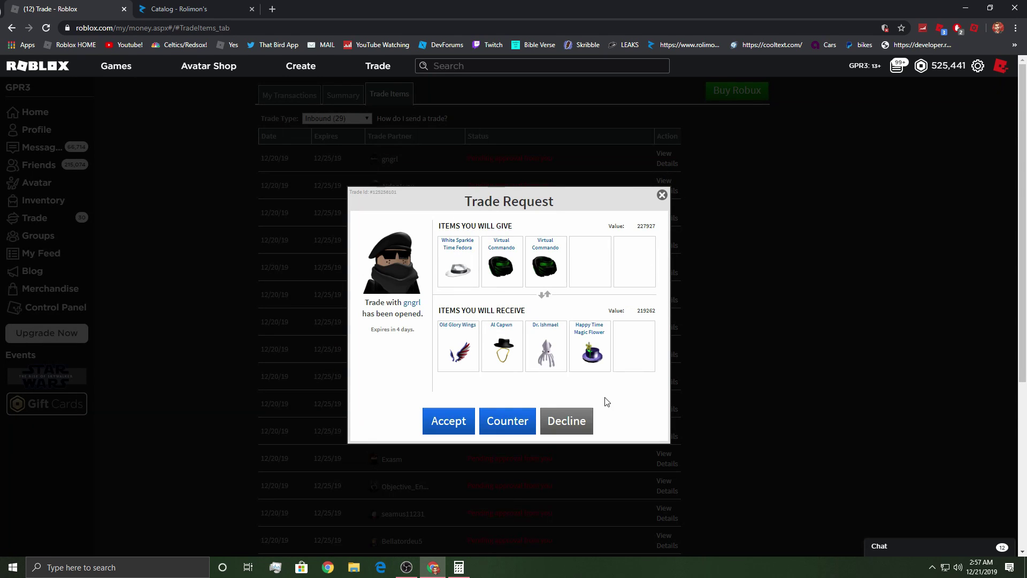
click(577, 425)
click(492, 343)
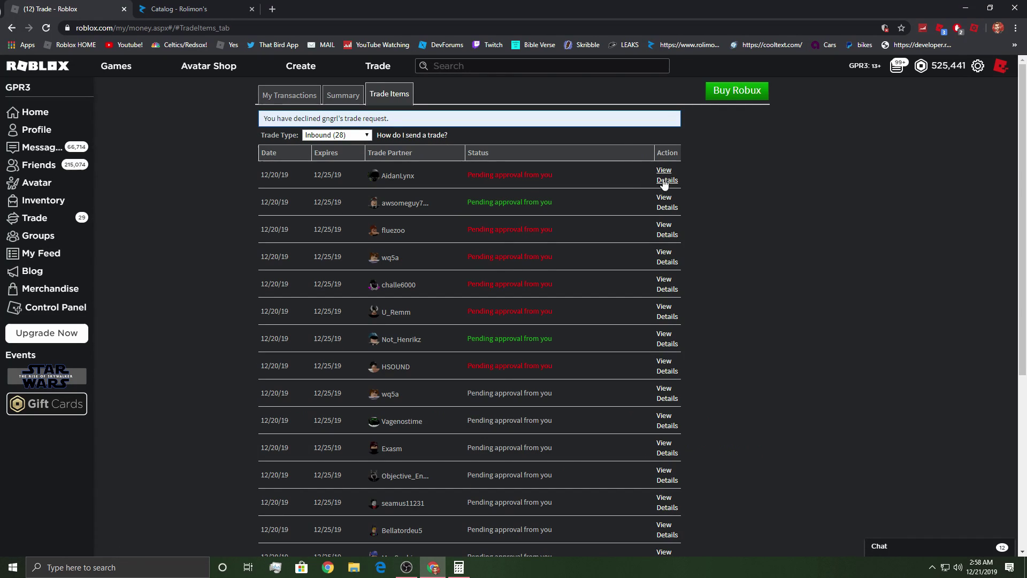
Decline one more trade, then open awesomeguy7…'s Top Hat offer and check the hat on Rolimon's.
click(665, 174)
click(566, 423)
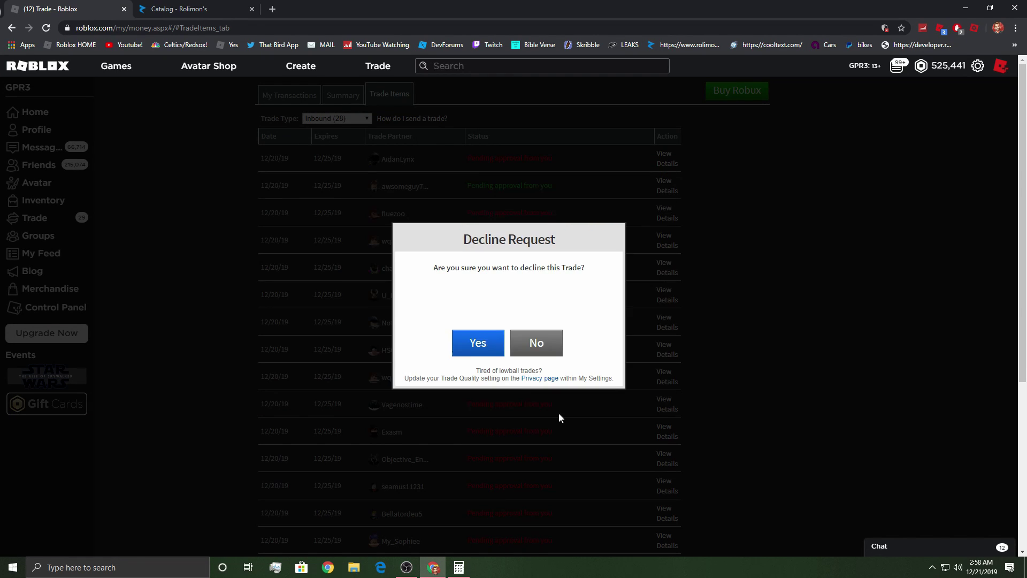
click(477, 342)
click(668, 170)
click(668, 168)
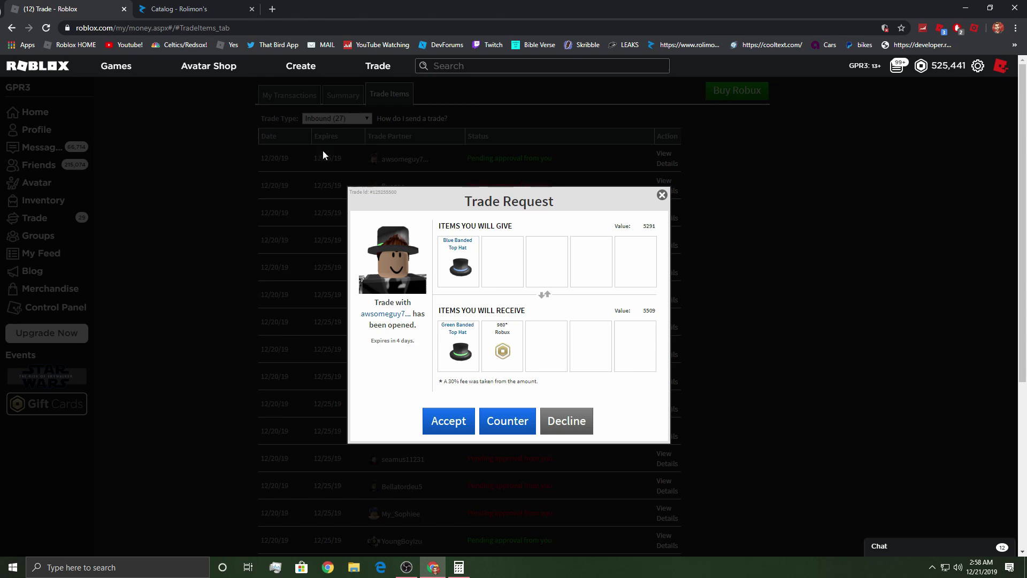
click(178, 8)
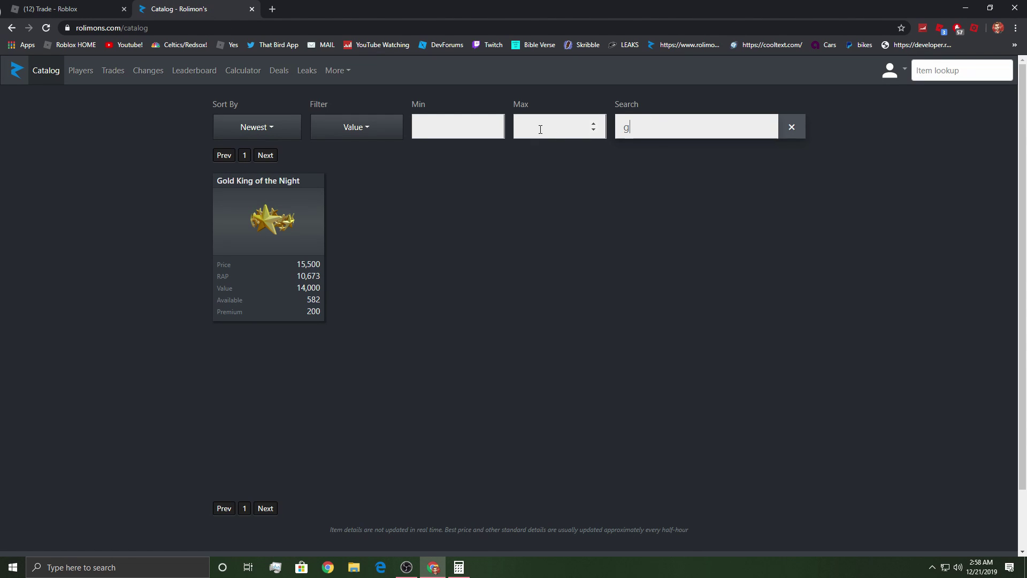
text(bth)
text(bbt)
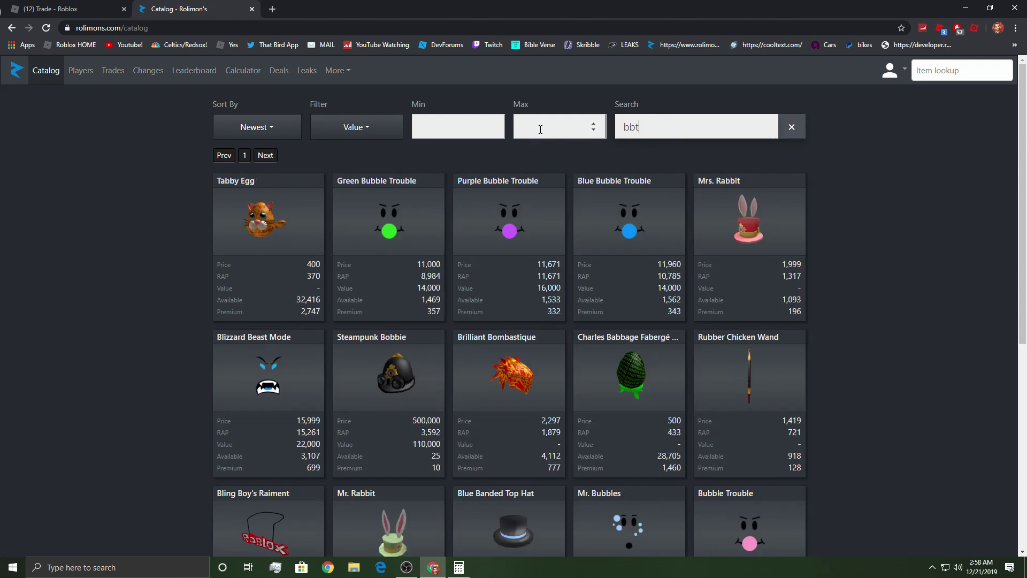
text(h)
click(106, 6)
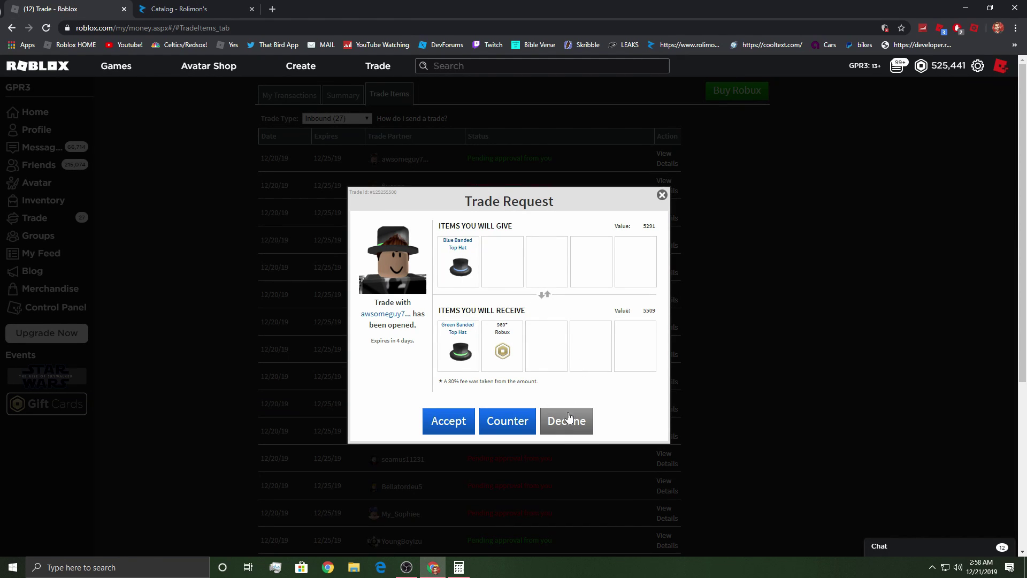
Decline the Blue Banded Top Hat, Clockwork's Headphones and next inbound trades.
click(572, 431)
click(666, 158)
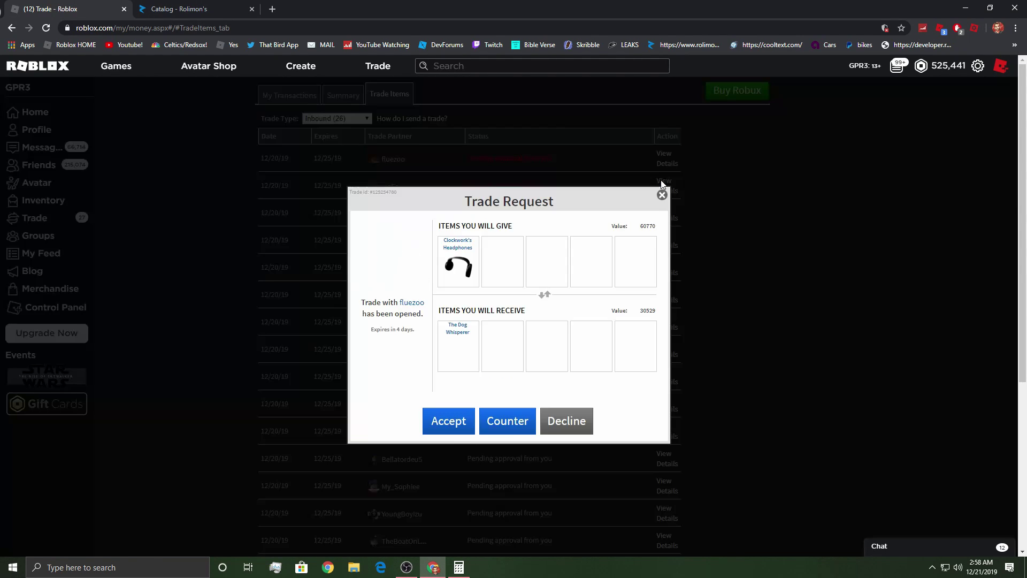
click(574, 425)
click(489, 339)
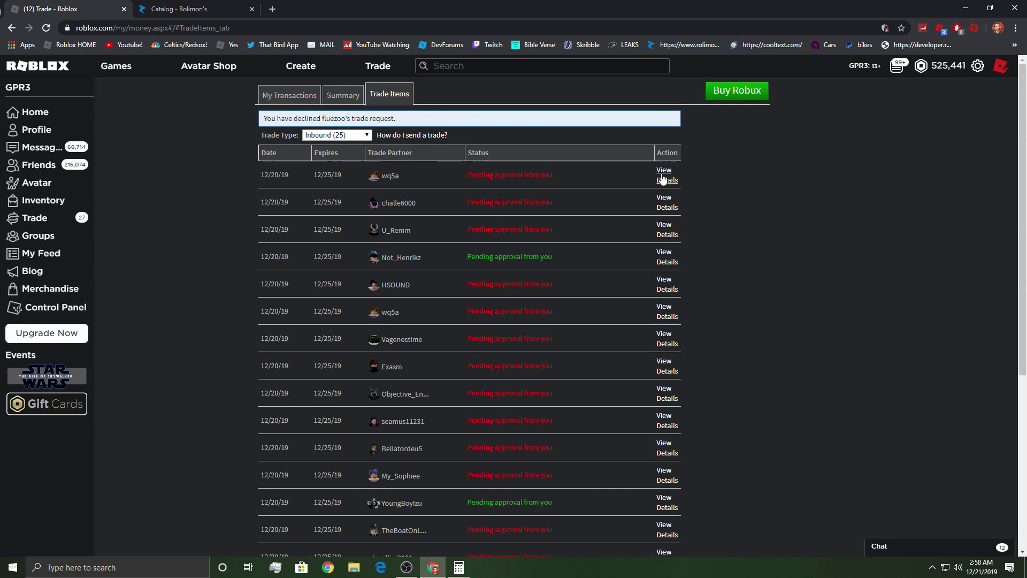
click(666, 161)
click(572, 430)
click(489, 343)
Decline two more trades, including the Red Baseball Cap one, and view Annoying Elf: Finsurf's price (4,979 average).
click(664, 161)
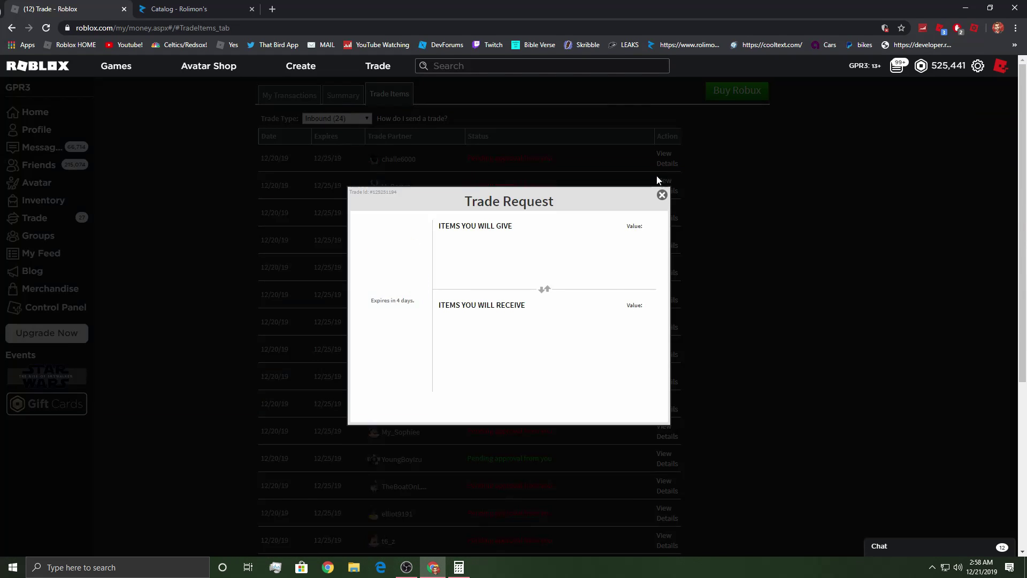
click(567, 423)
click(489, 343)
click(666, 173)
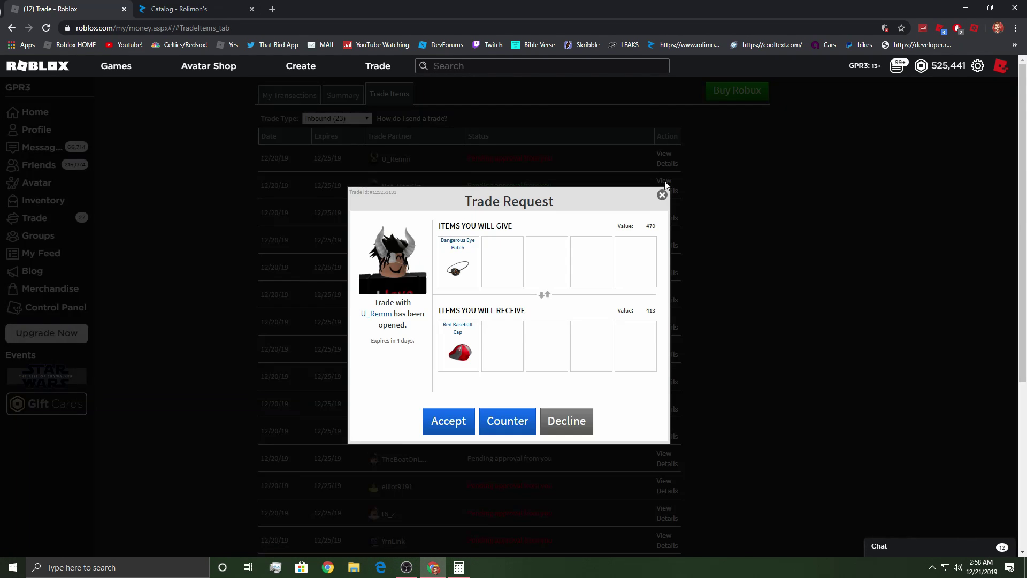
click(576, 424)
click(471, 338)
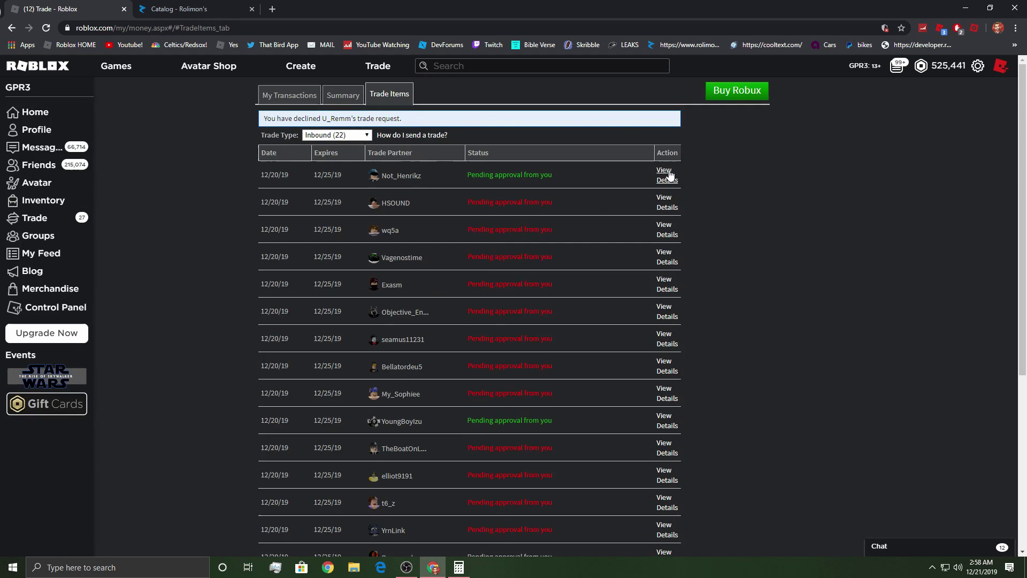
click(665, 172)
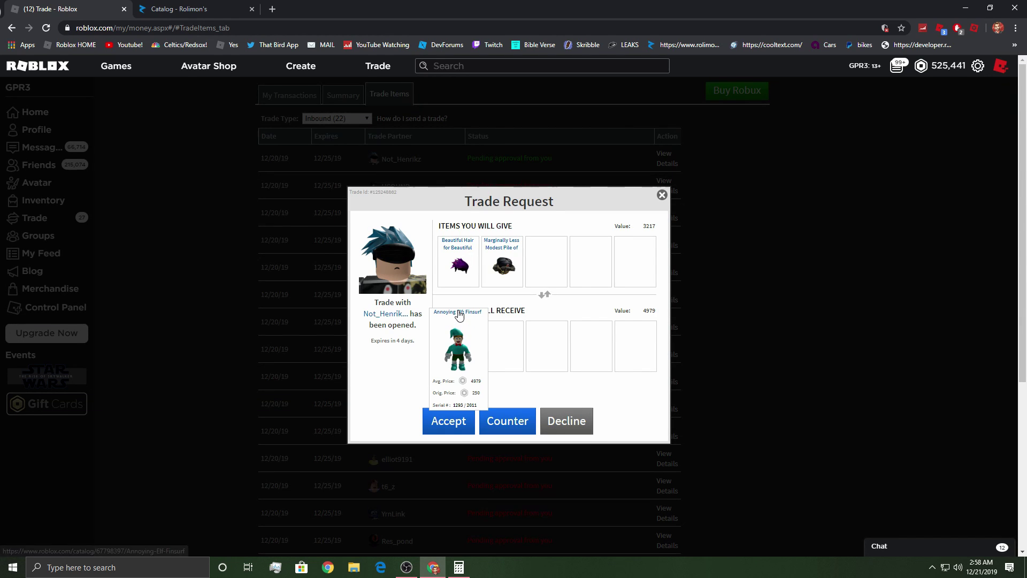
middle_click(457, 337)
click(241, 10)
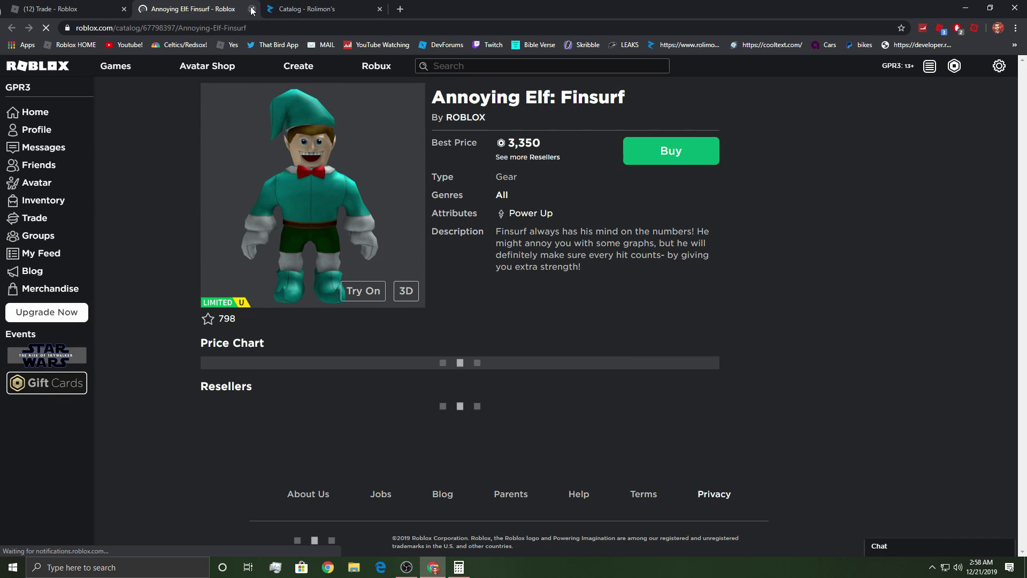
scroll(188, 239, down, 2)
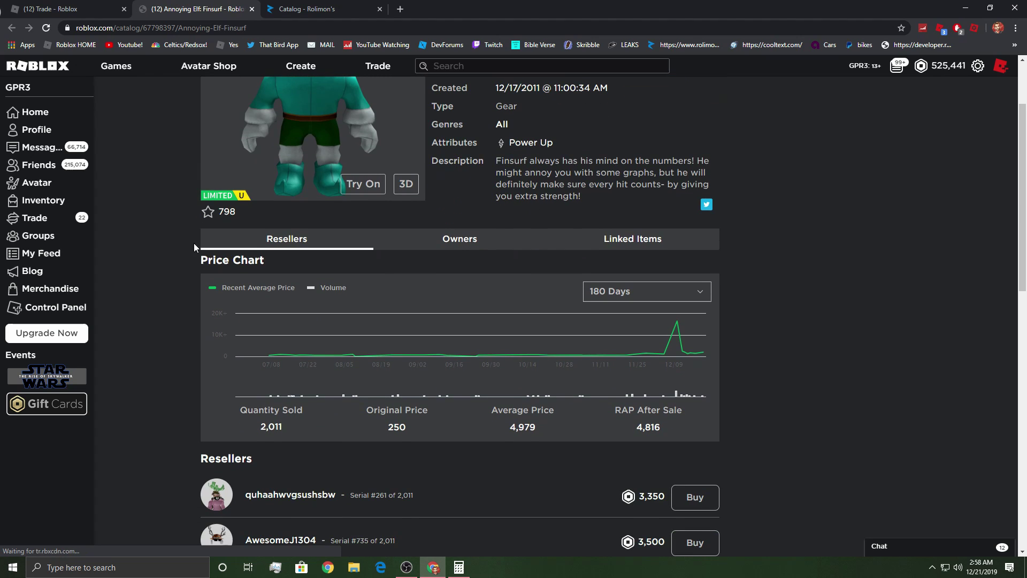
scroll(474, 281, up, 2)
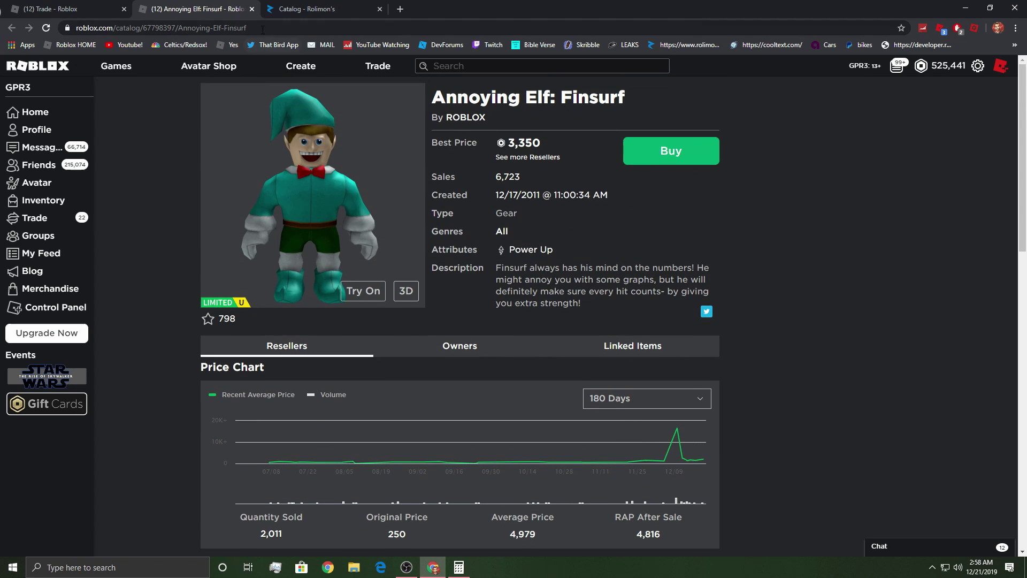
Decline four inbound trades, including the Bronze ROBLOX Music Video and Supa Fly Cap offers.
click(253, 9)
click(571, 419)
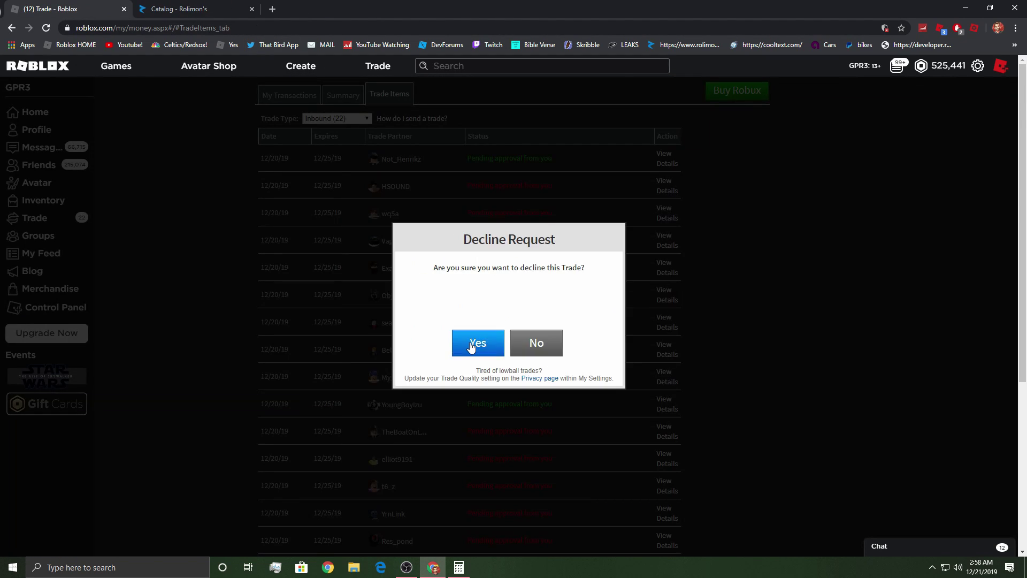
click(471, 343)
click(667, 158)
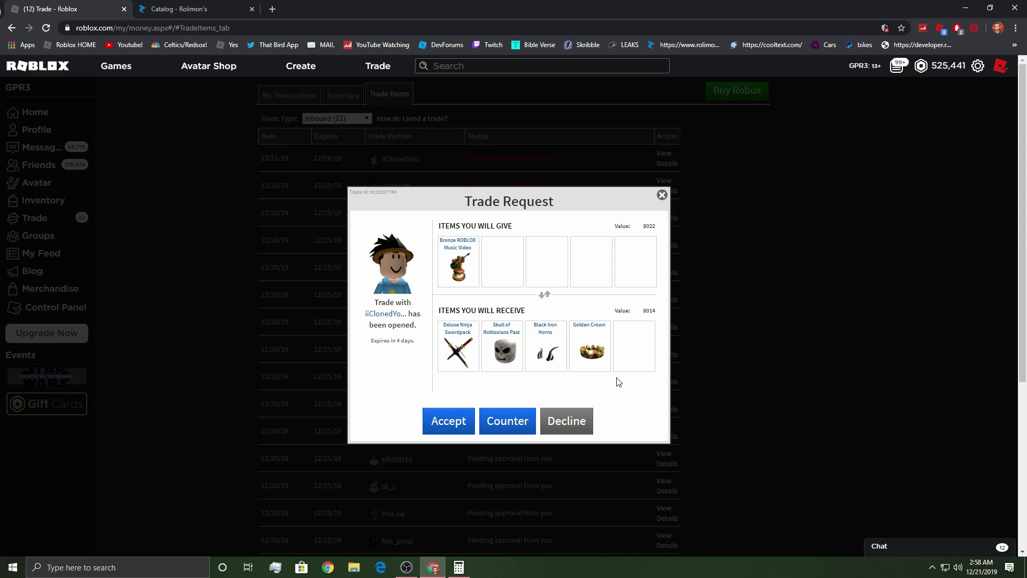
click(565, 428)
click(471, 342)
click(666, 159)
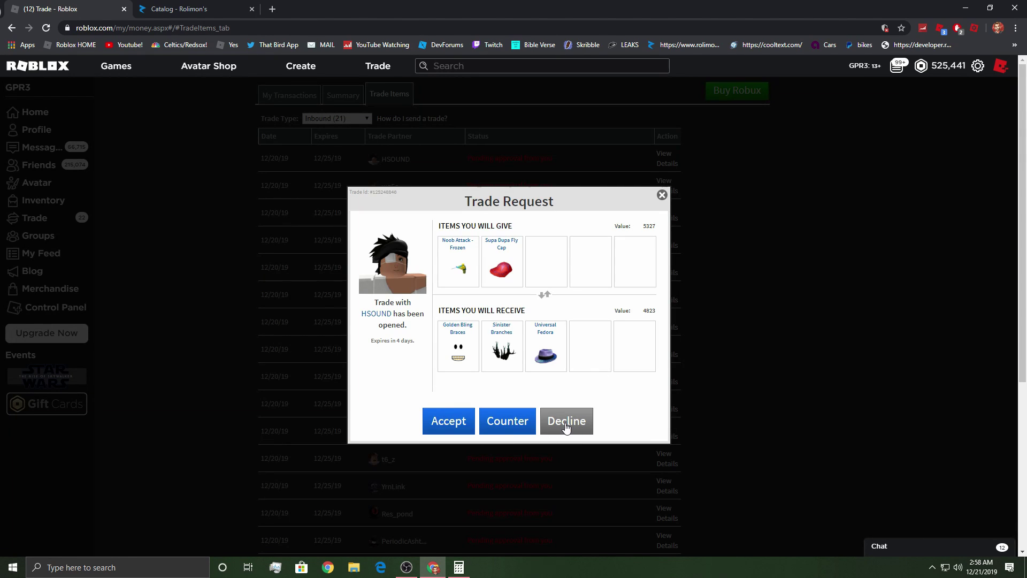
click(566, 428)
click(471, 342)
click(649, 169)
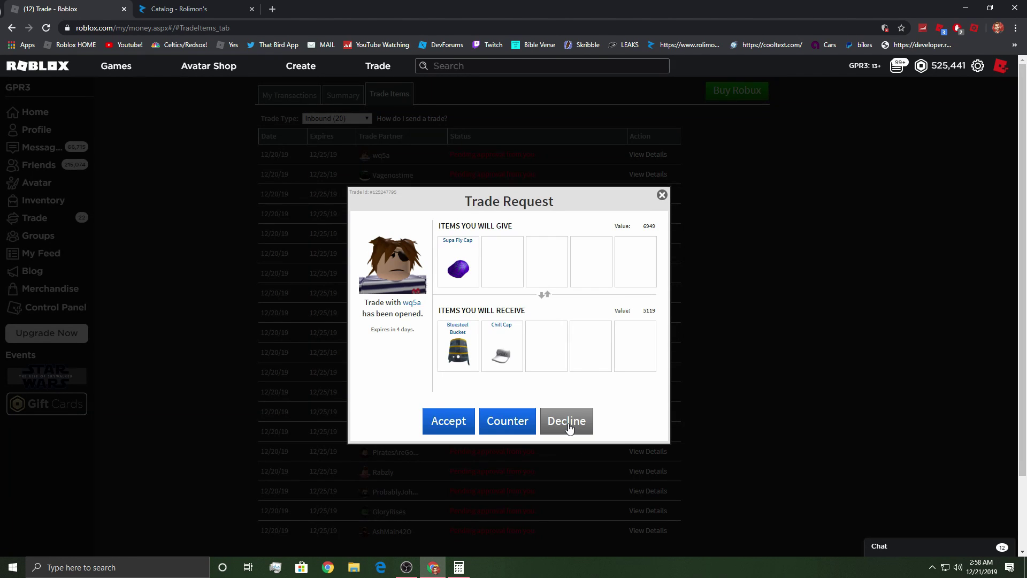
click(569, 427)
click(470, 342)
Decline four more inbound trade requests, including the Camo Commando offer.
click(649, 172)
click(569, 422)
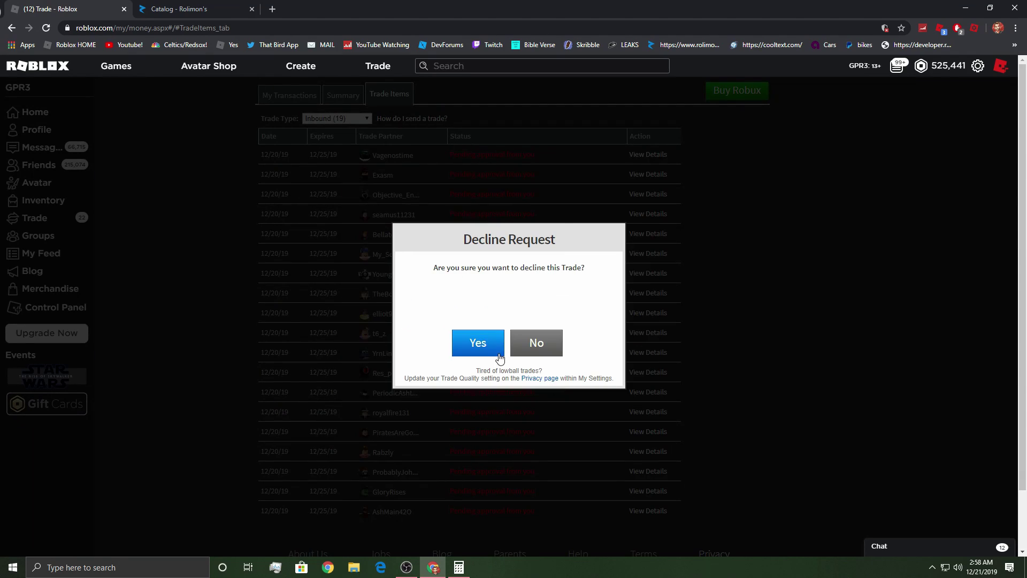
click(498, 354)
click(649, 172)
click(567, 425)
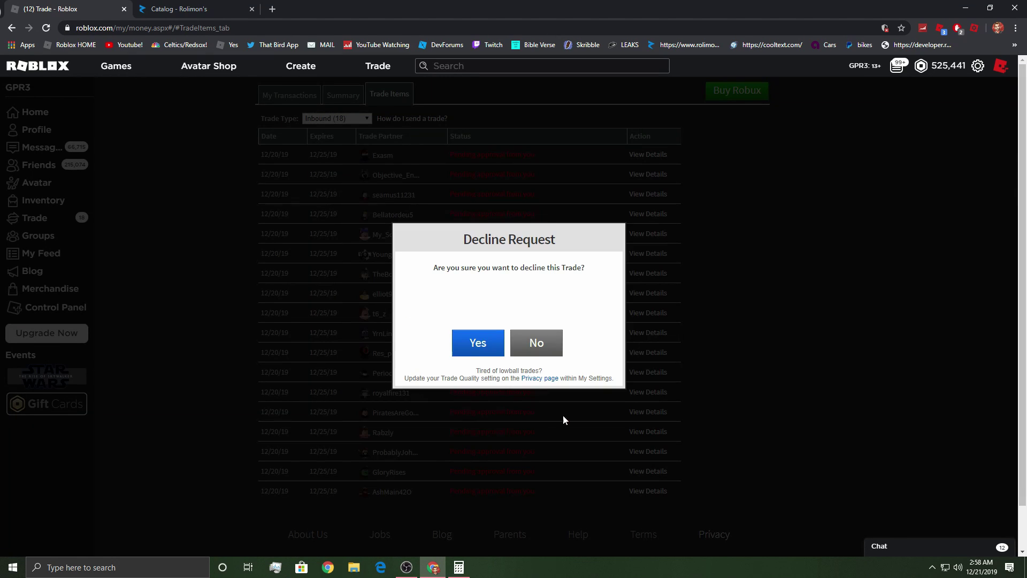
click(478, 343)
click(648, 172)
click(567, 425)
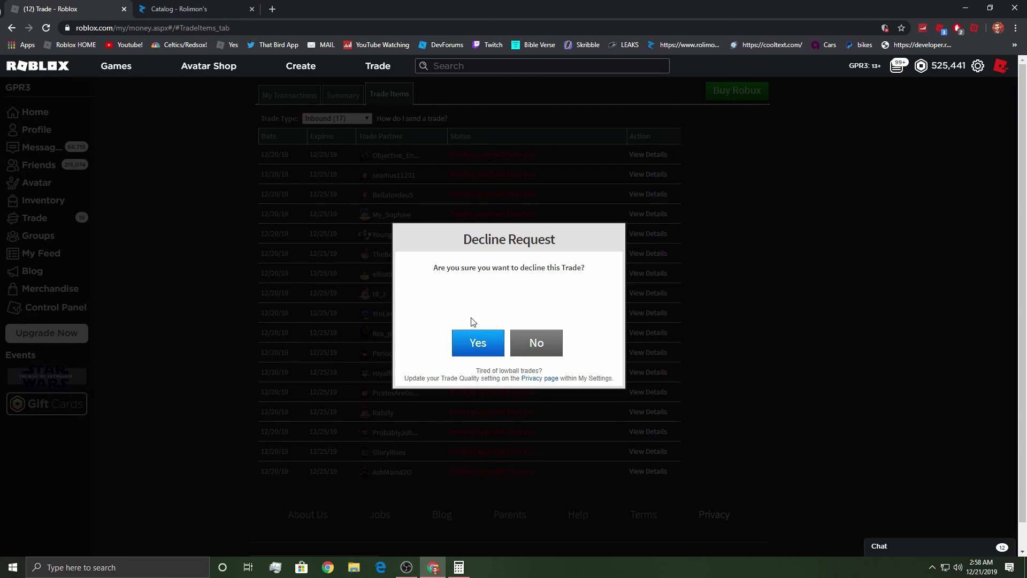
click(478, 342)
click(647, 171)
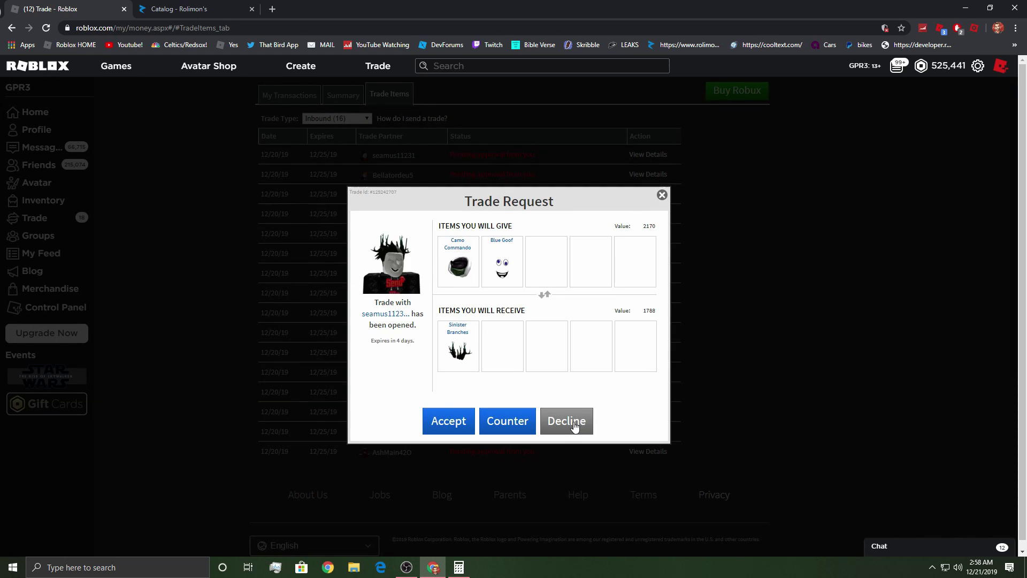
click(567, 424)
click(478, 343)
Decline another four inbound trade requests from the list.
click(650, 174)
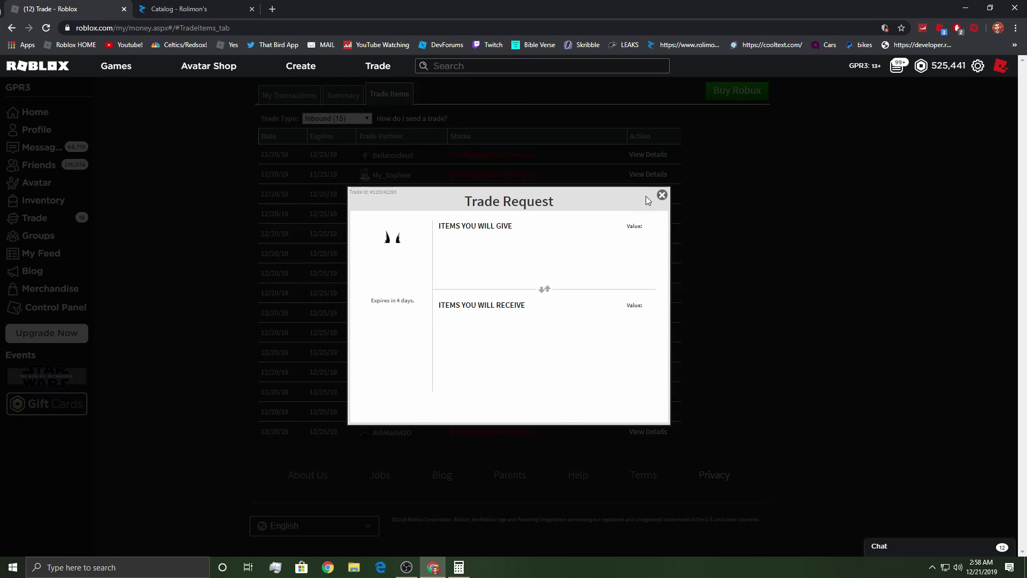
click(566, 424)
click(478, 341)
click(649, 172)
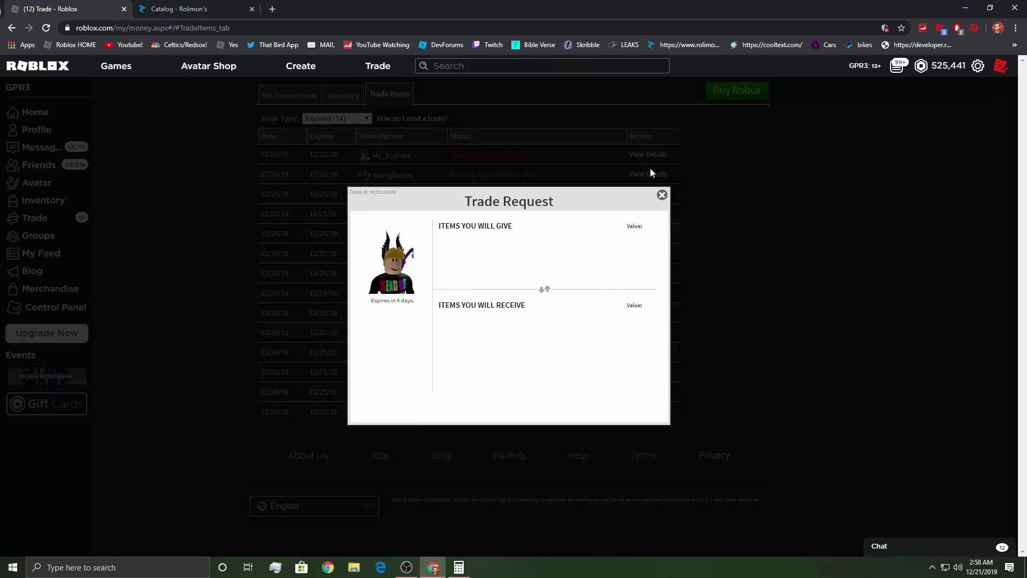
click(566, 420)
click(478, 342)
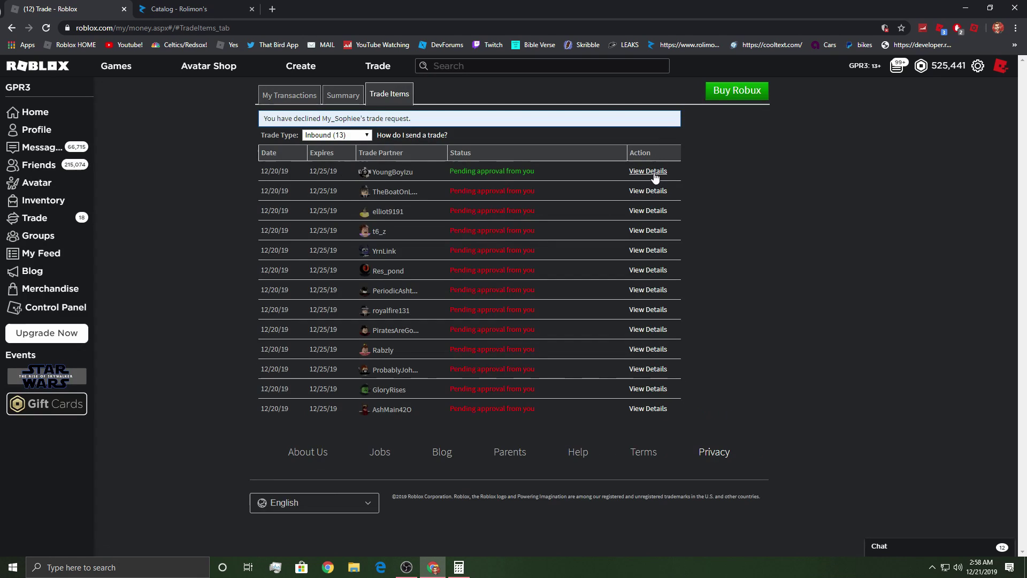
click(648, 172)
click(566, 416)
click(480, 344)
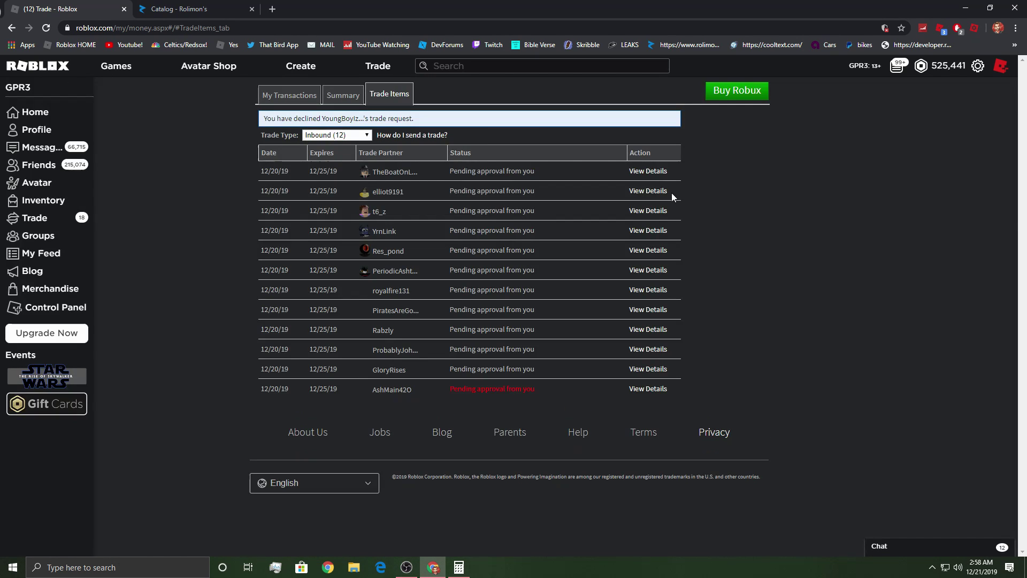
click(651, 195)
click(578, 427)
click(477, 343)
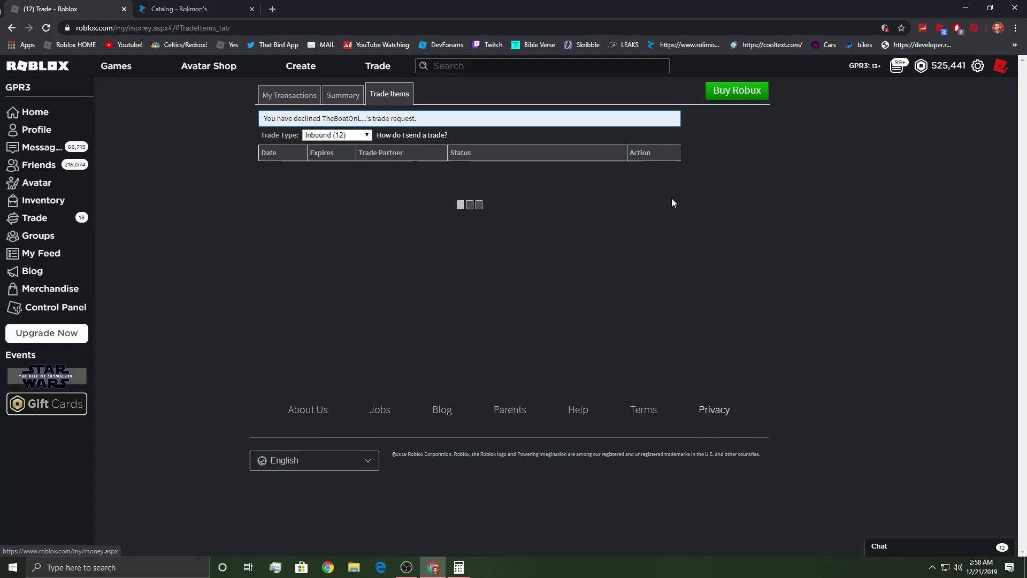
Decline three further inbound trade requests, bringing the list down to eight.
click(652, 171)
click(566, 421)
click(479, 343)
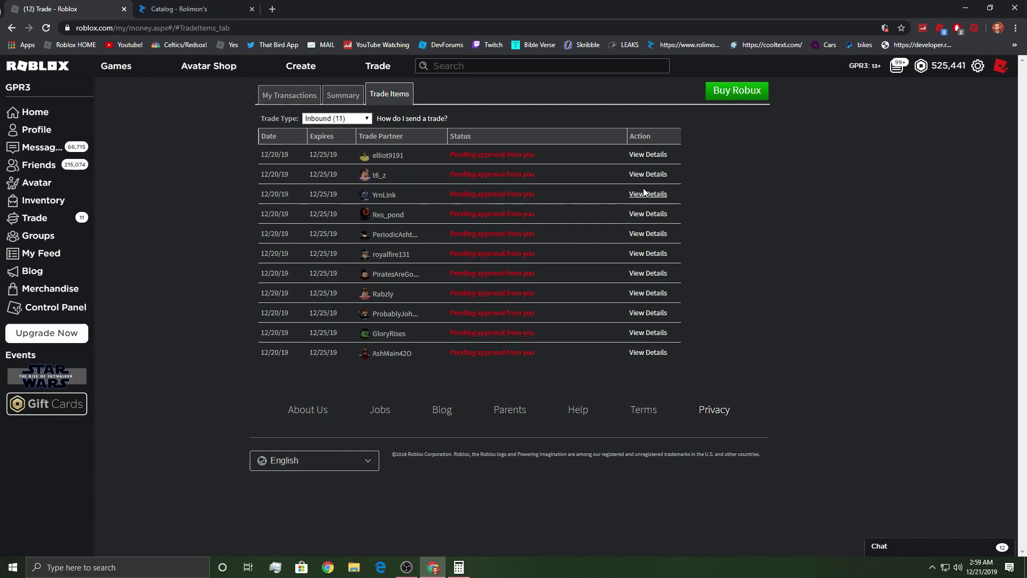
click(651, 171)
click(568, 423)
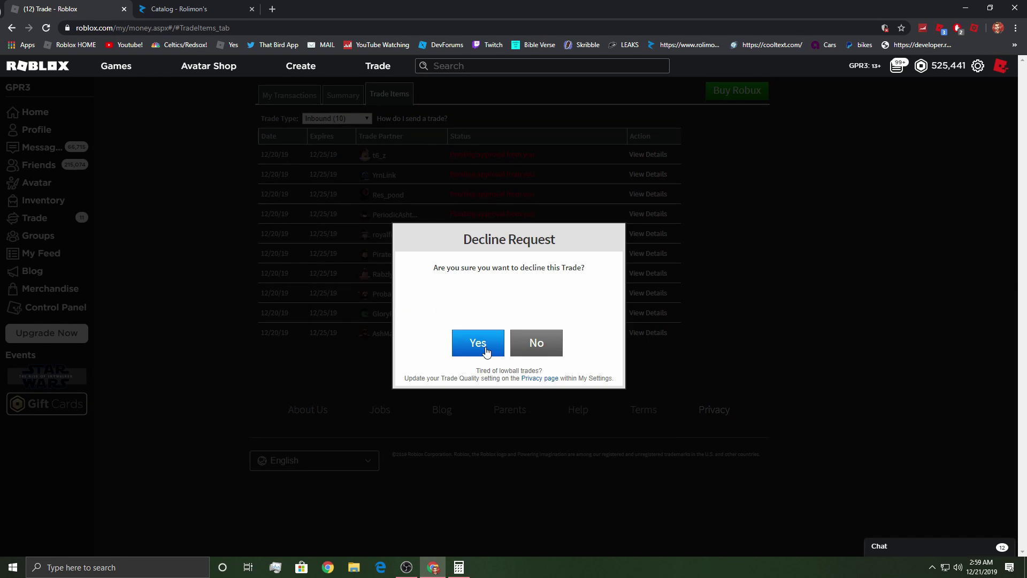
click(476, 342)
click(651, 155)
click(570, 423)
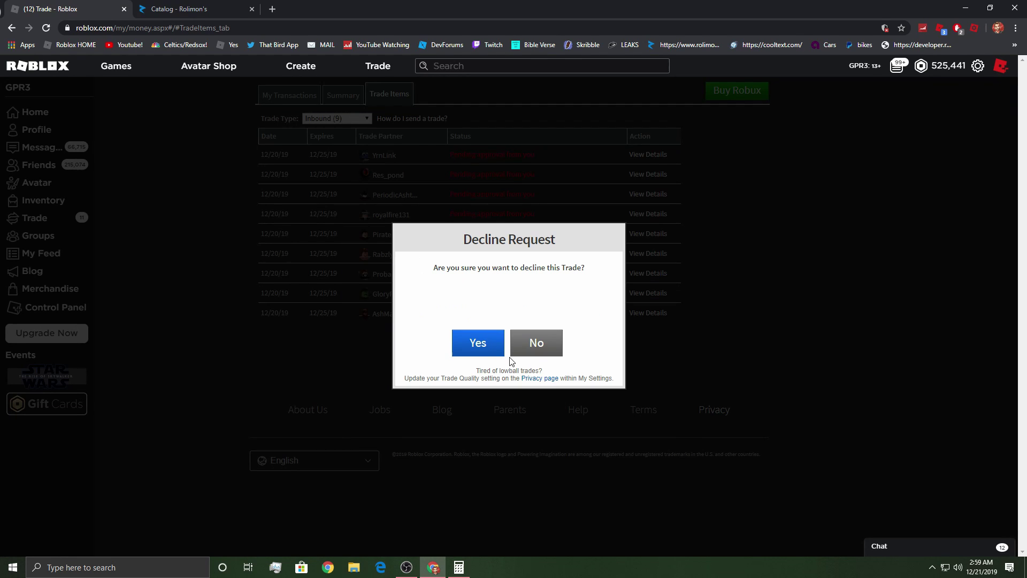
click(477, 343)
click(643, 172)
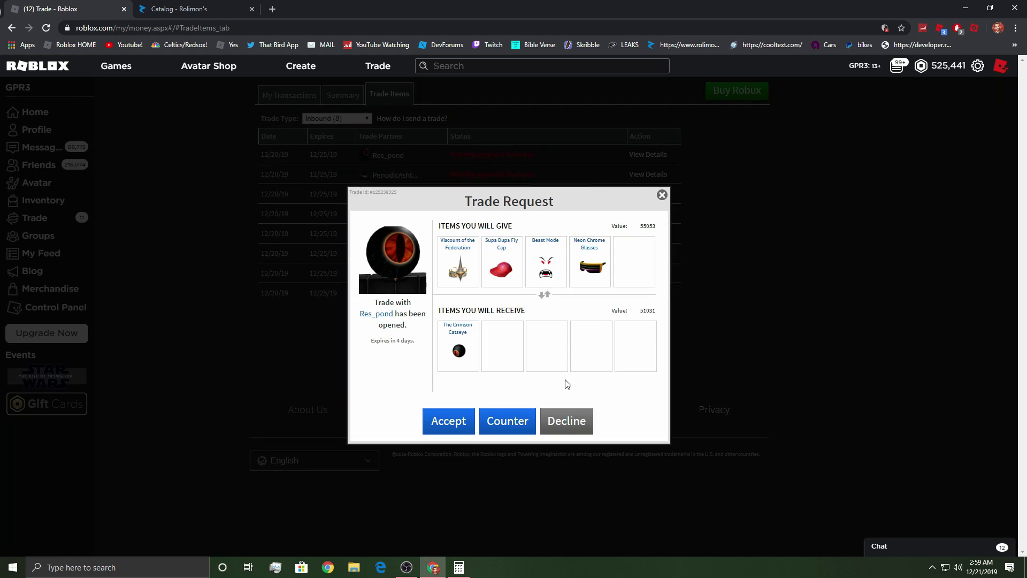
click(566, 422)
click(537, 343)
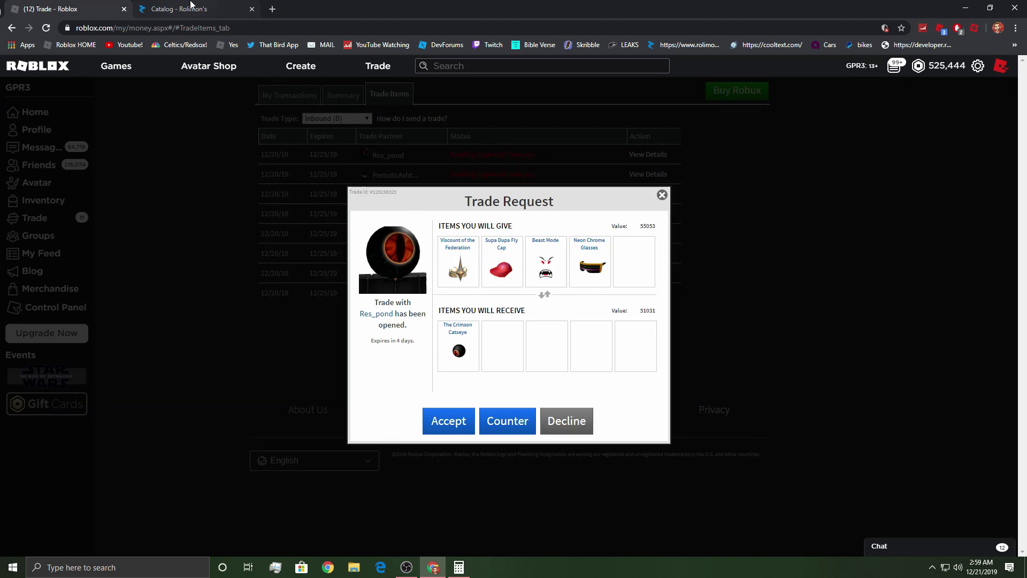
click(201, 9)
text(cc)
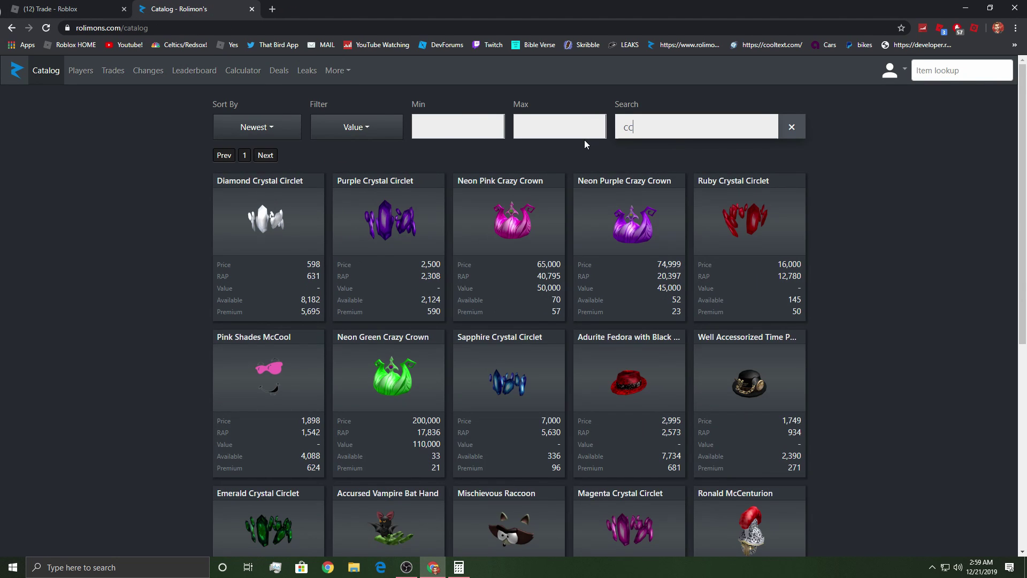
scroll(644, 344, down, 3)
scroll(644, 345, down, 1)
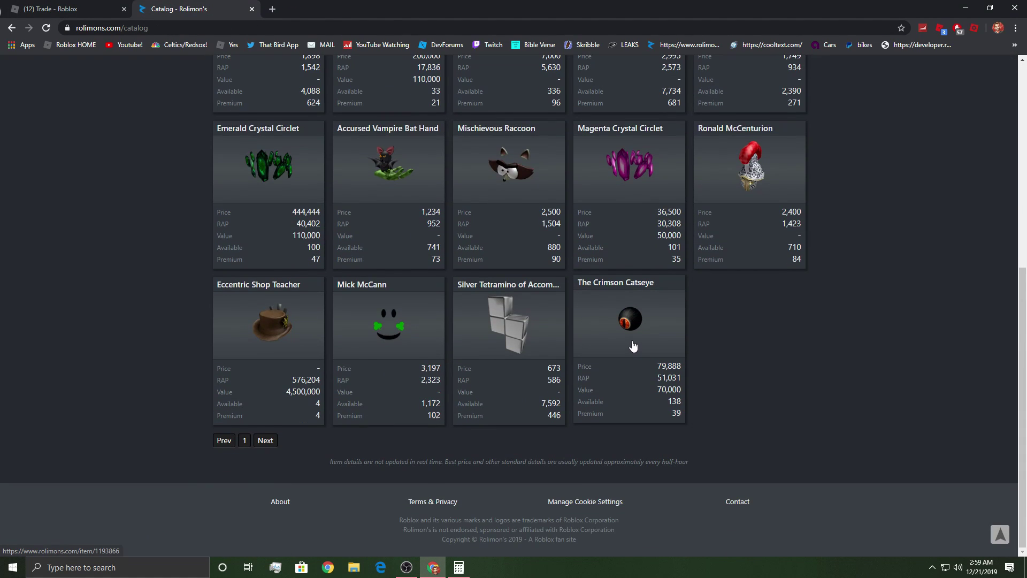
middle_click(632, 346)
click(329, 6)
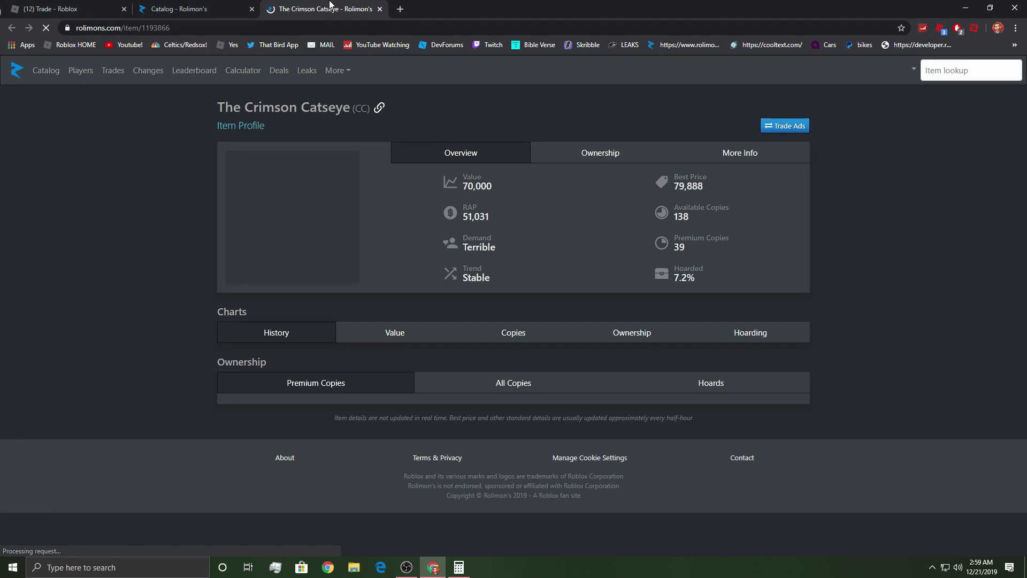
click(380, 9)
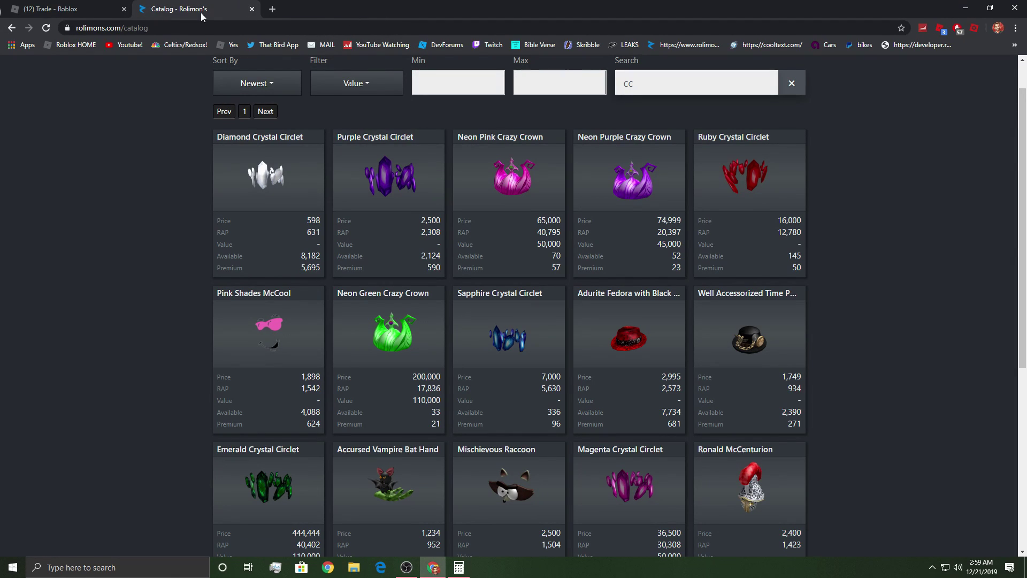
click(48, 9)
Confirm declining the Crimson Catseye trade and decline the next two requests.
click(565, 420)
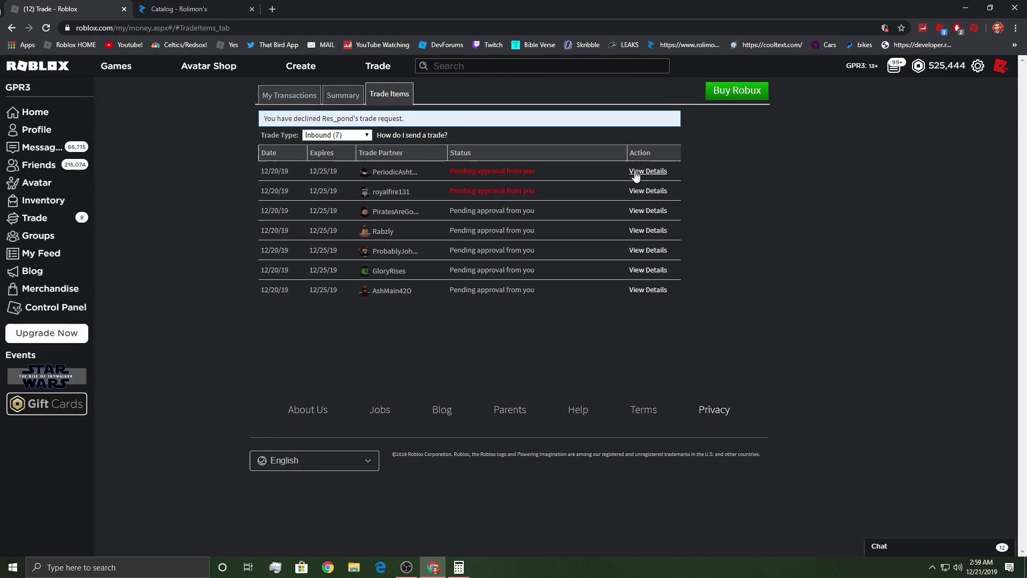
click(648, 170)
click(566, 421)
click(477, 345)
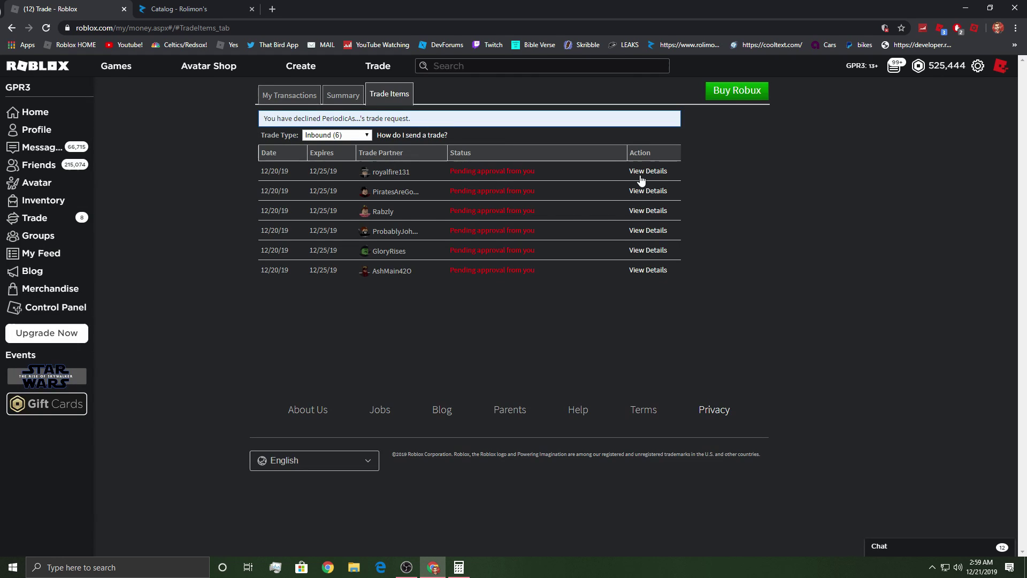
click(647, 169)
click(580, 426)
click(477, 345)
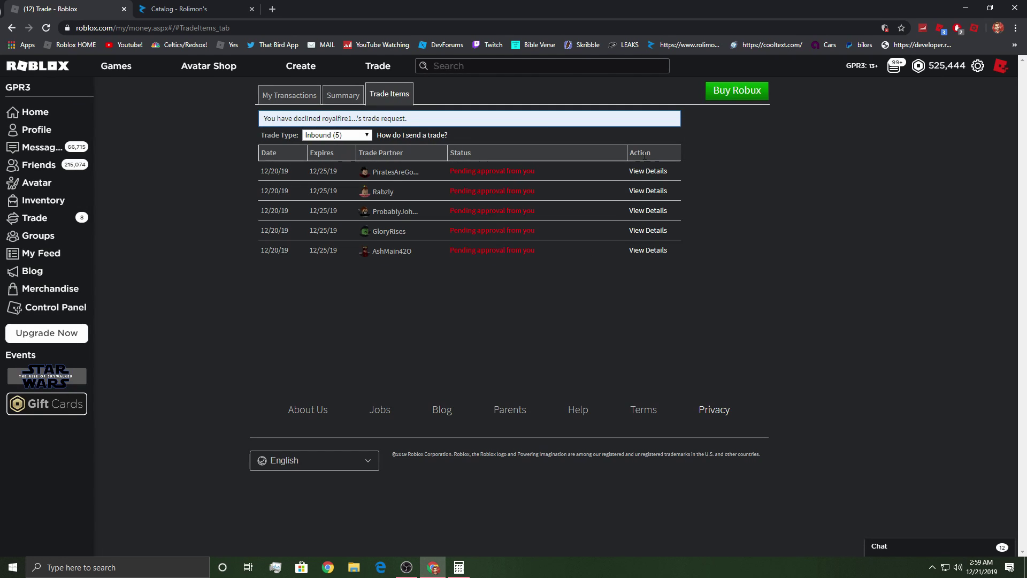
Decline three more trade requests, then open the offer for The Crown of Warlords.
click(647, 169)
click(564, 421)
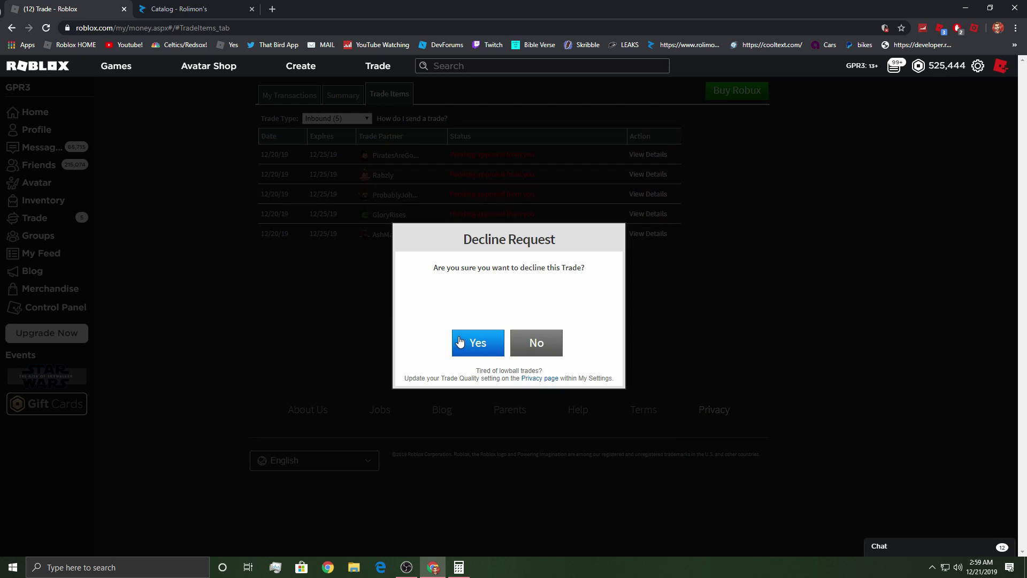
click(477, 344)
click(647, 170)
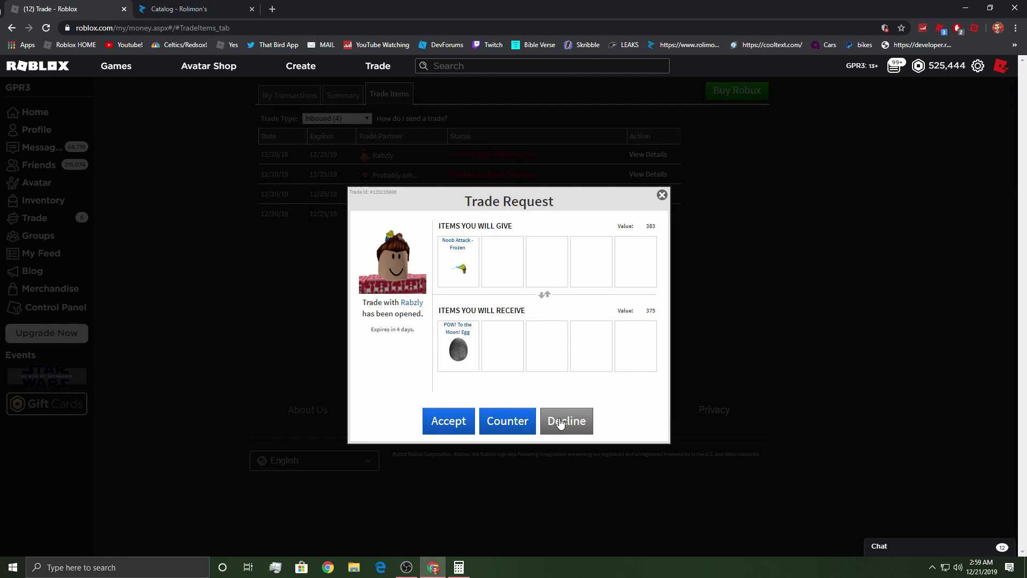
click(571, 424)
click(486, 347)
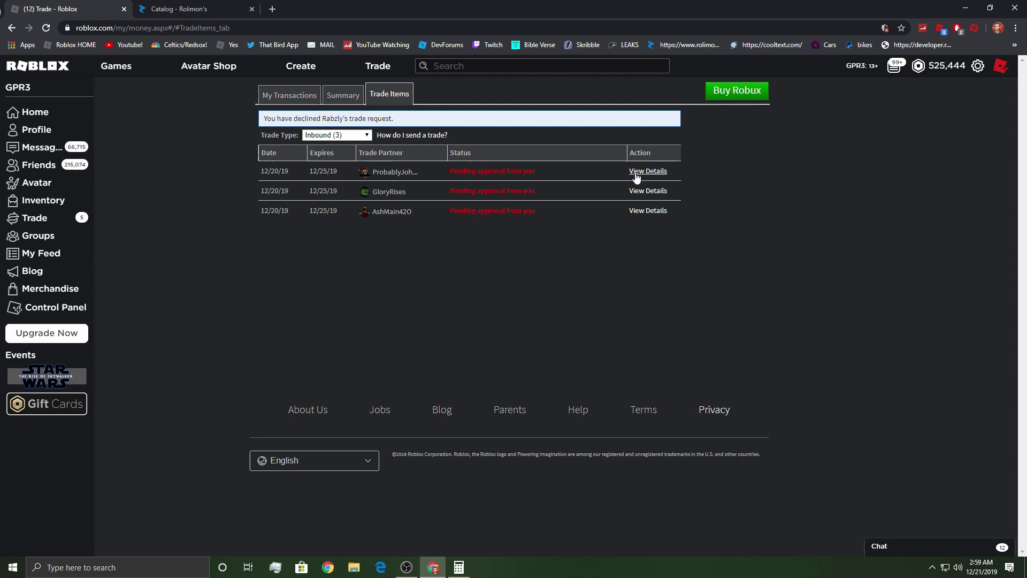
click(647, 171)
click(574, 426)
click(485, 347)
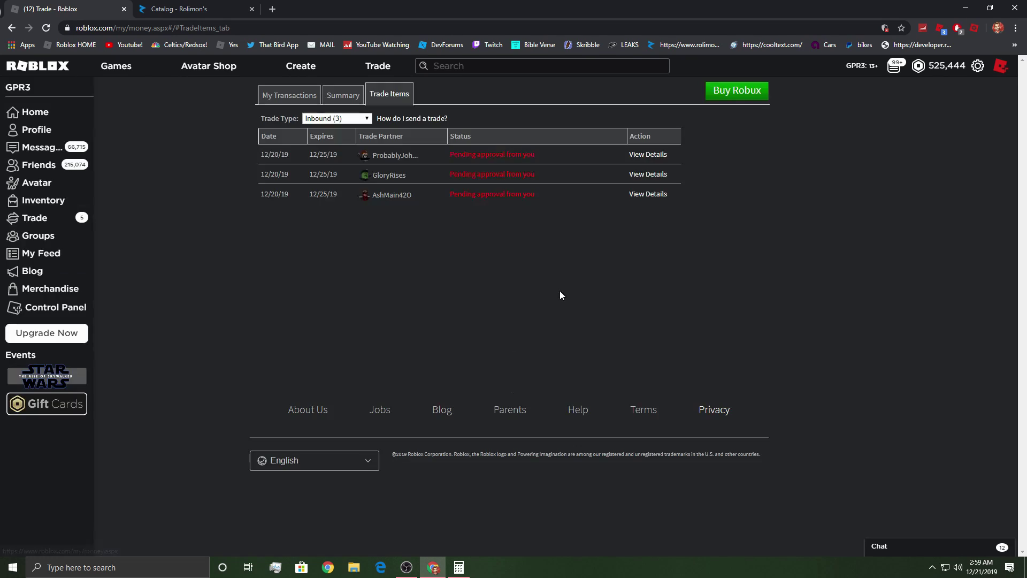
click(647, 170)
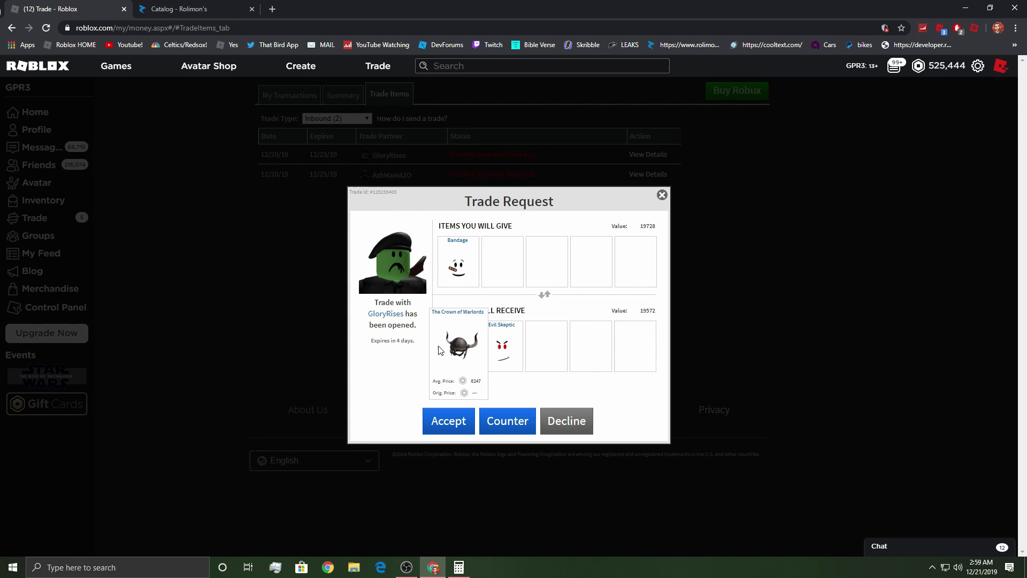
click(192, 9)
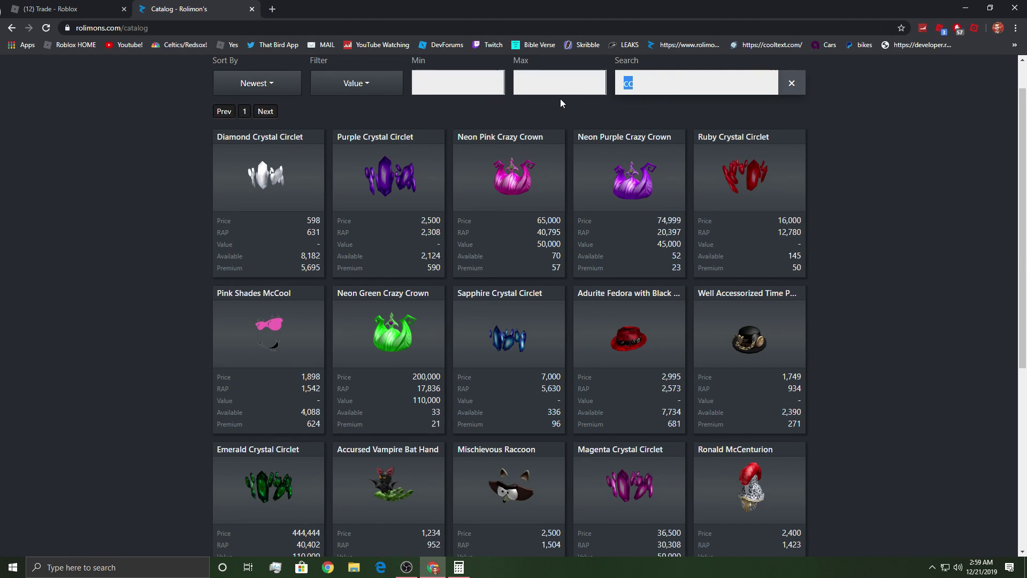
text(evil)
Look up Evil Skeptic, Bandage and The Crown of Warlords values on Rolimon's.
key(BackSpace)
key(BackSpace)
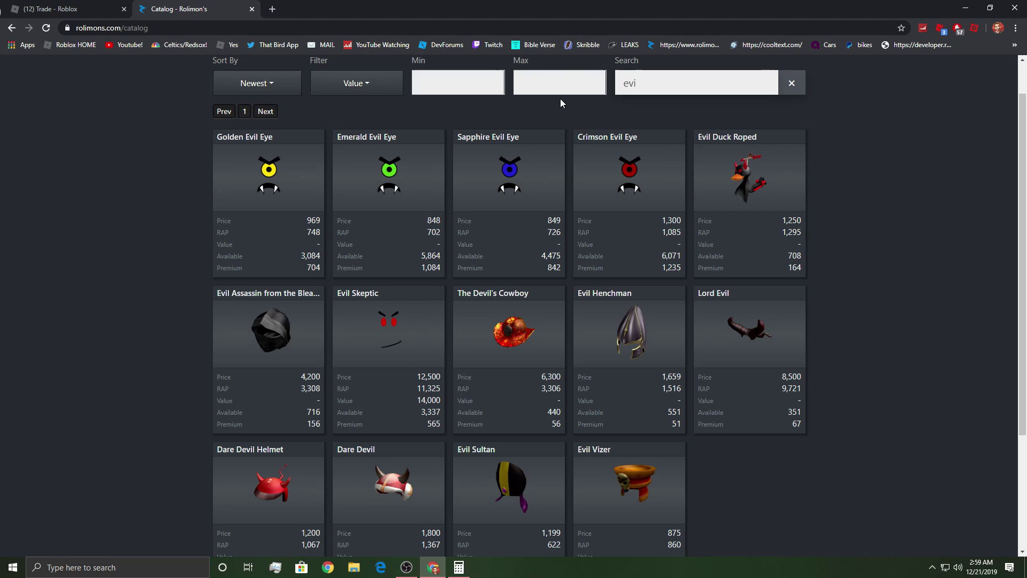
key(BackSpace)
key(BackSpace)
text(ba)
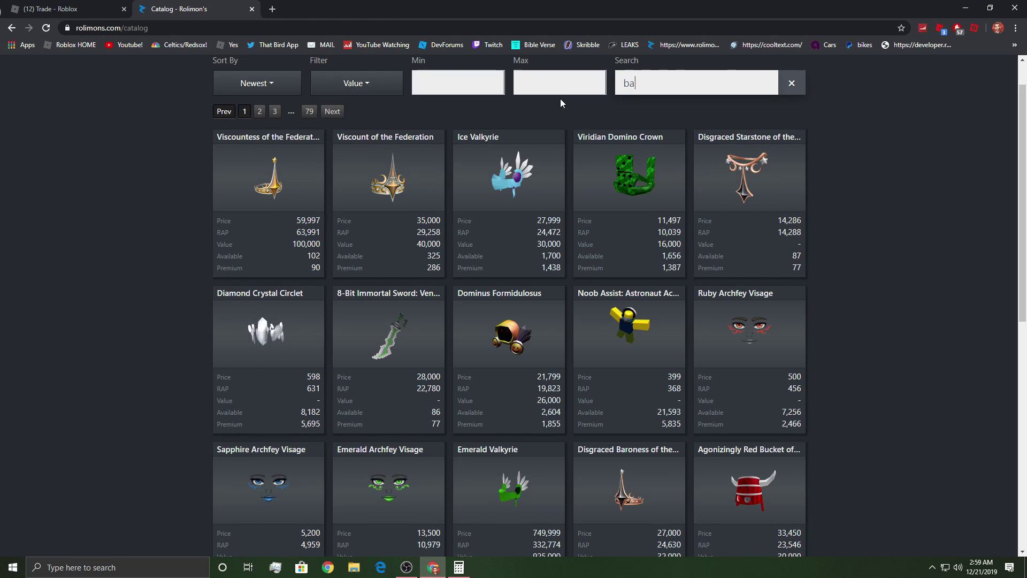
text(nda)
key(ctrl+shift+Tab)
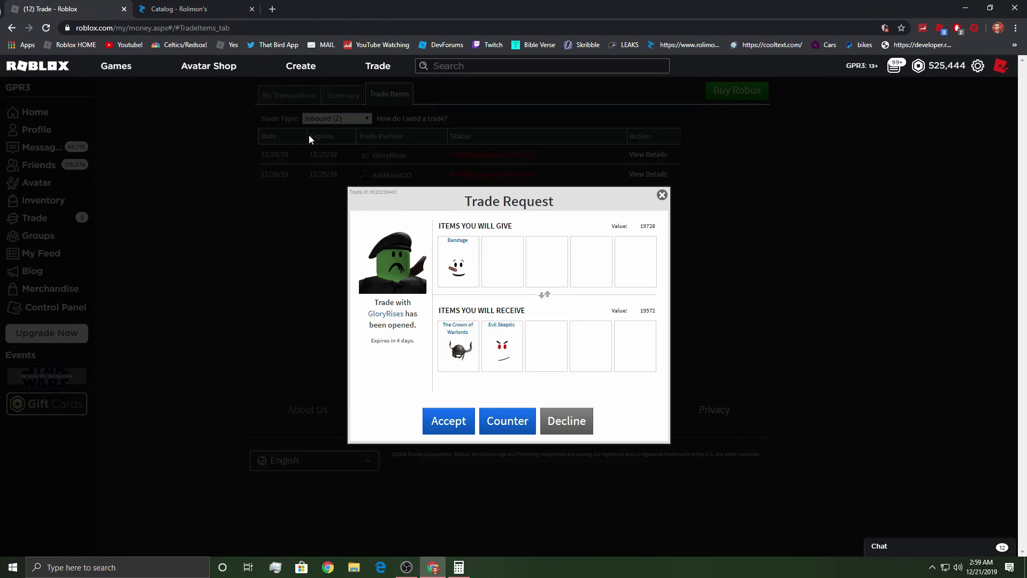
key(ctrl+Tab)
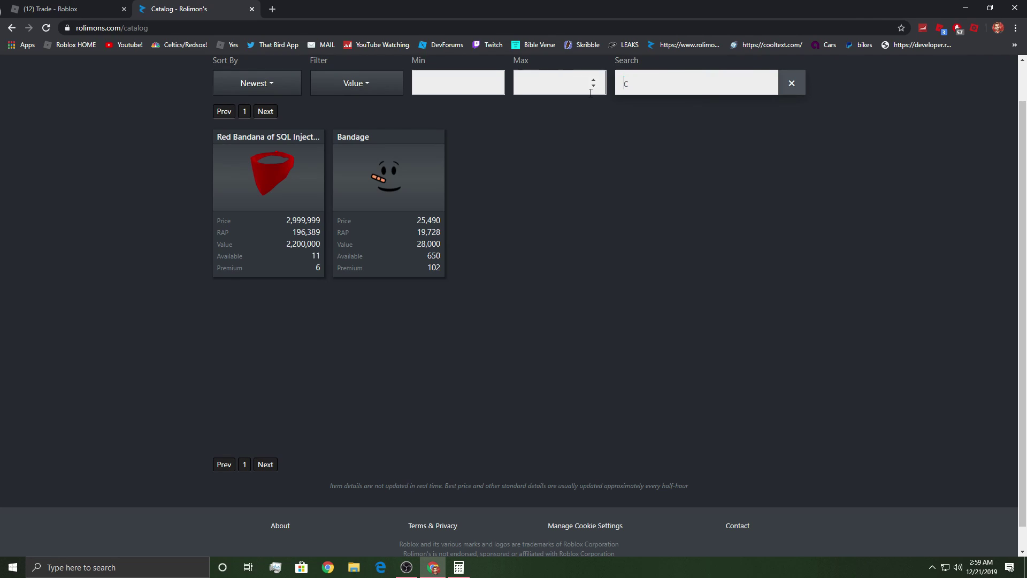
text(wo)
scroll(618, 161, up, 2)
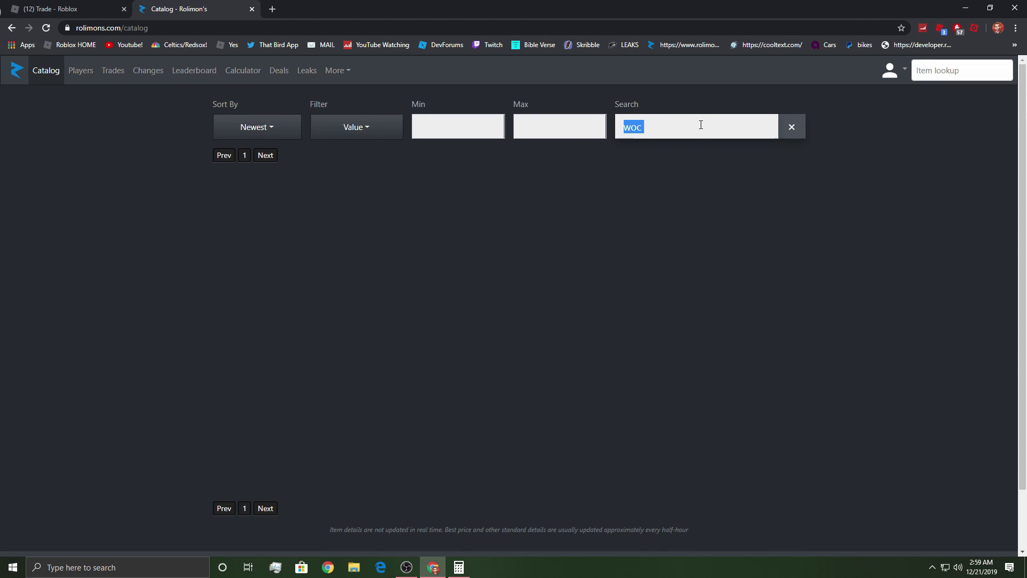
text(cow)
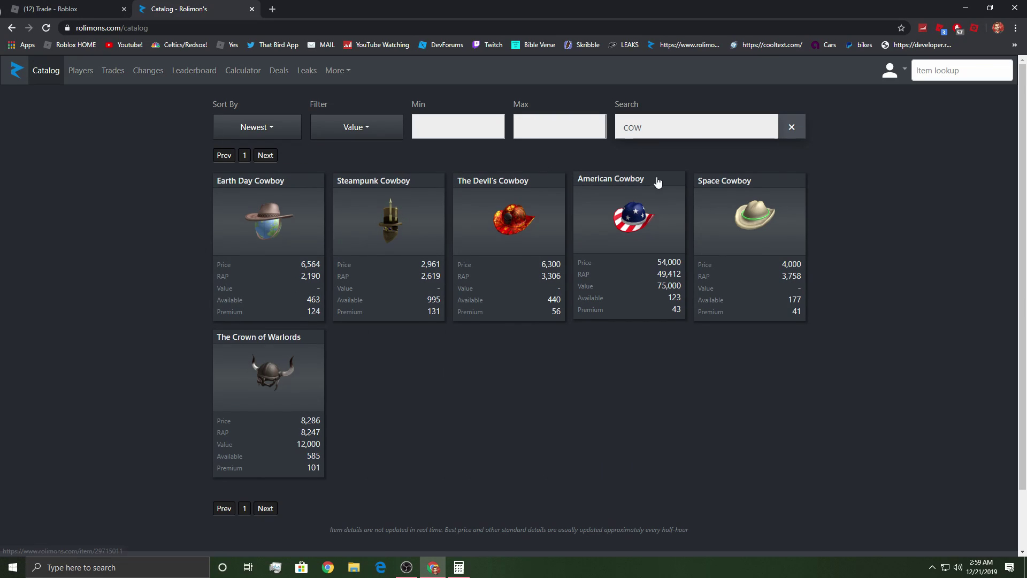
click(107, 7)
click(575, 417)
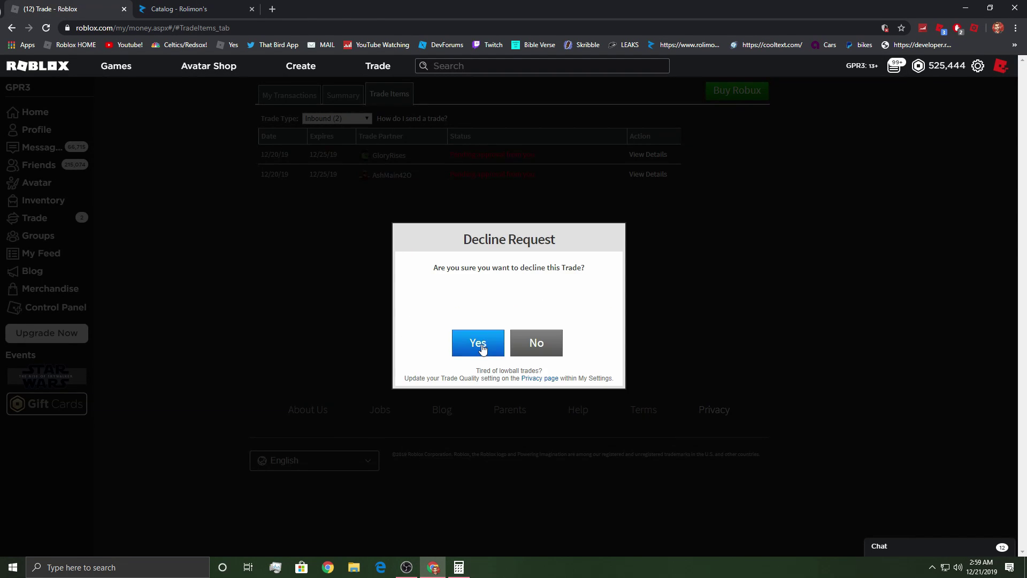
click(475, 344)
click(649, 172)
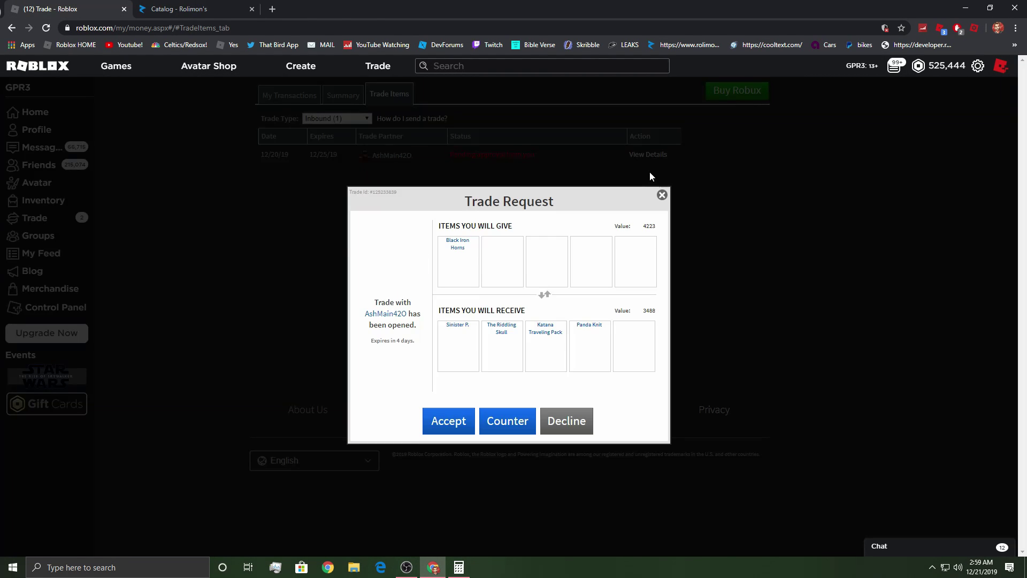
click(576, 425)
click(475, 344)
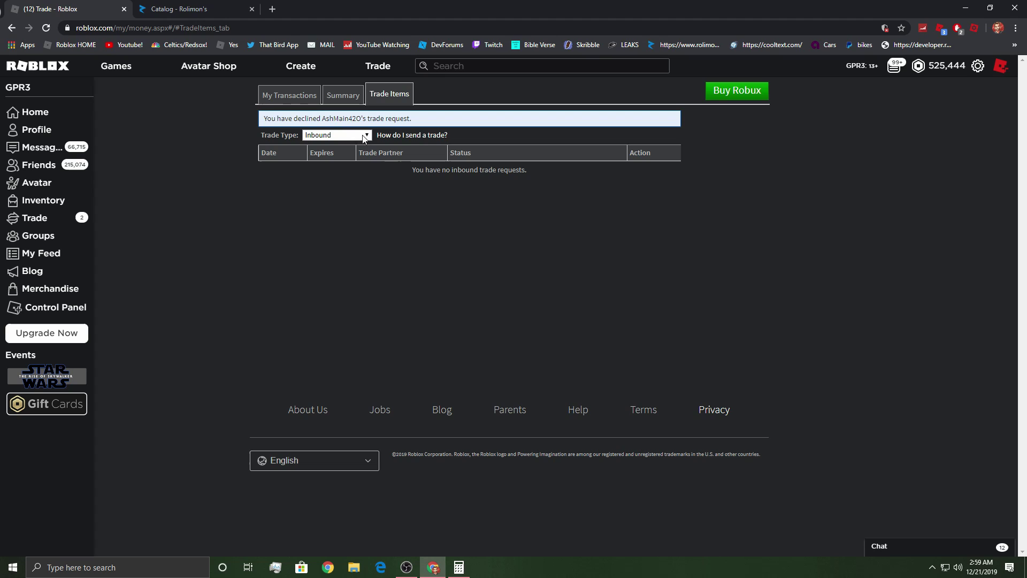
click(329, 101)
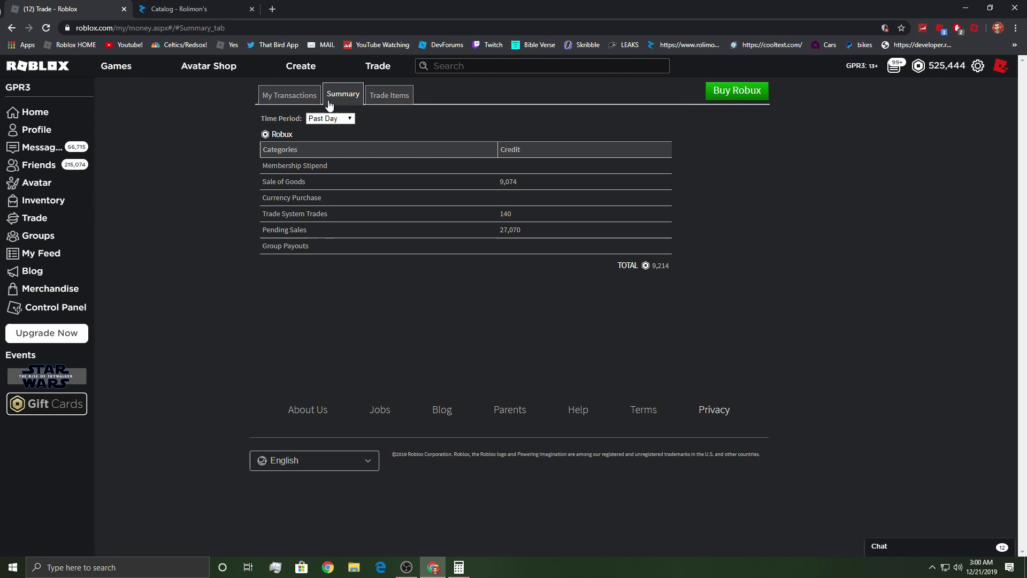